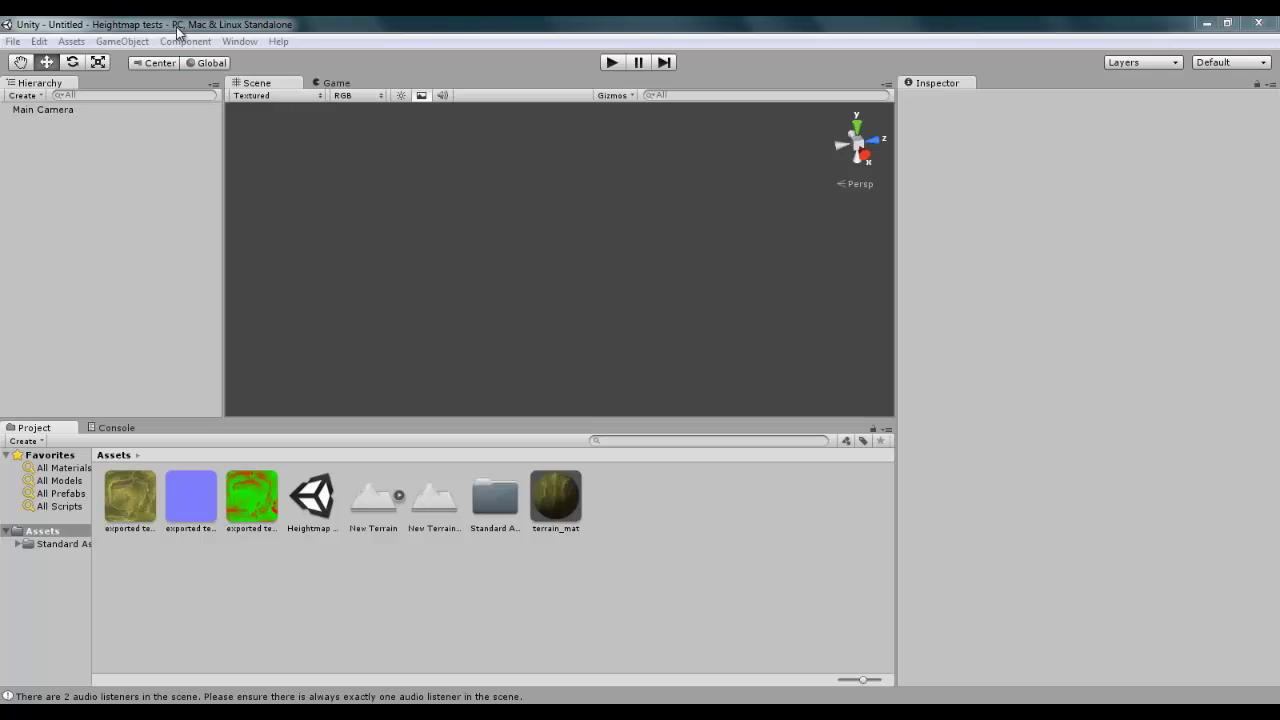
Create a new terrain object in the empty scene and frame it in the view.
click(313, 30)
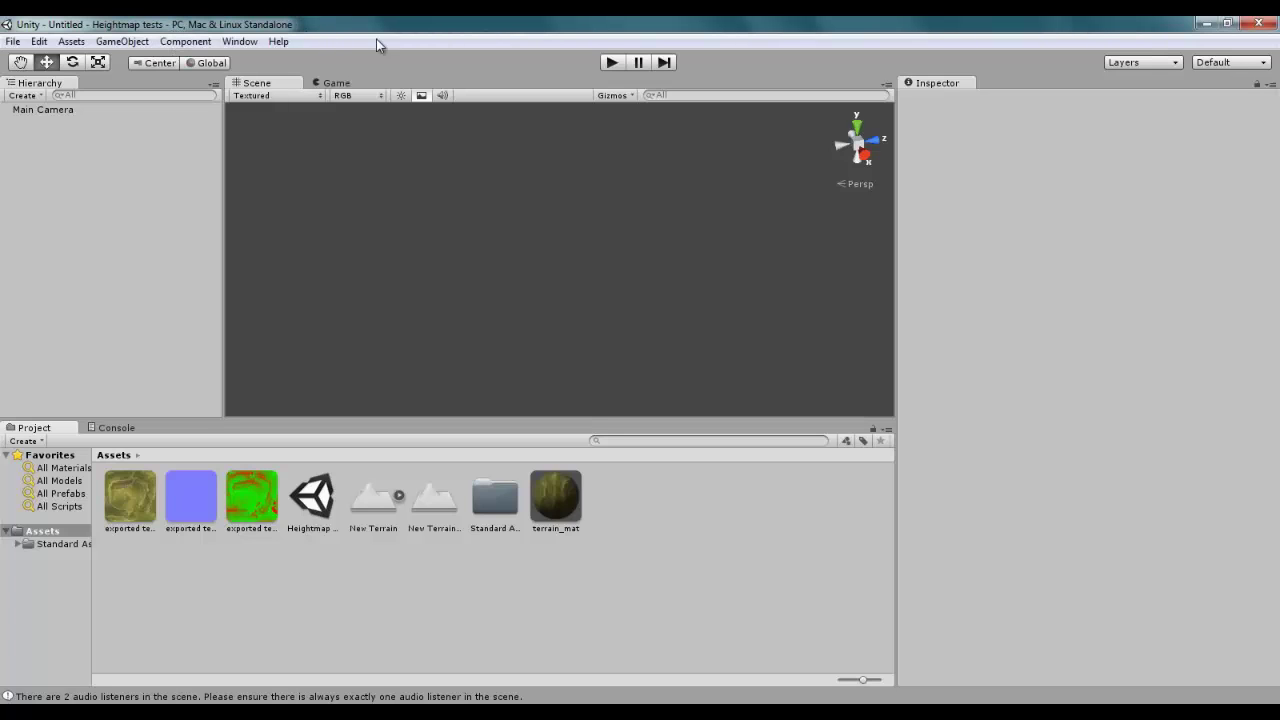
click(130, 45)
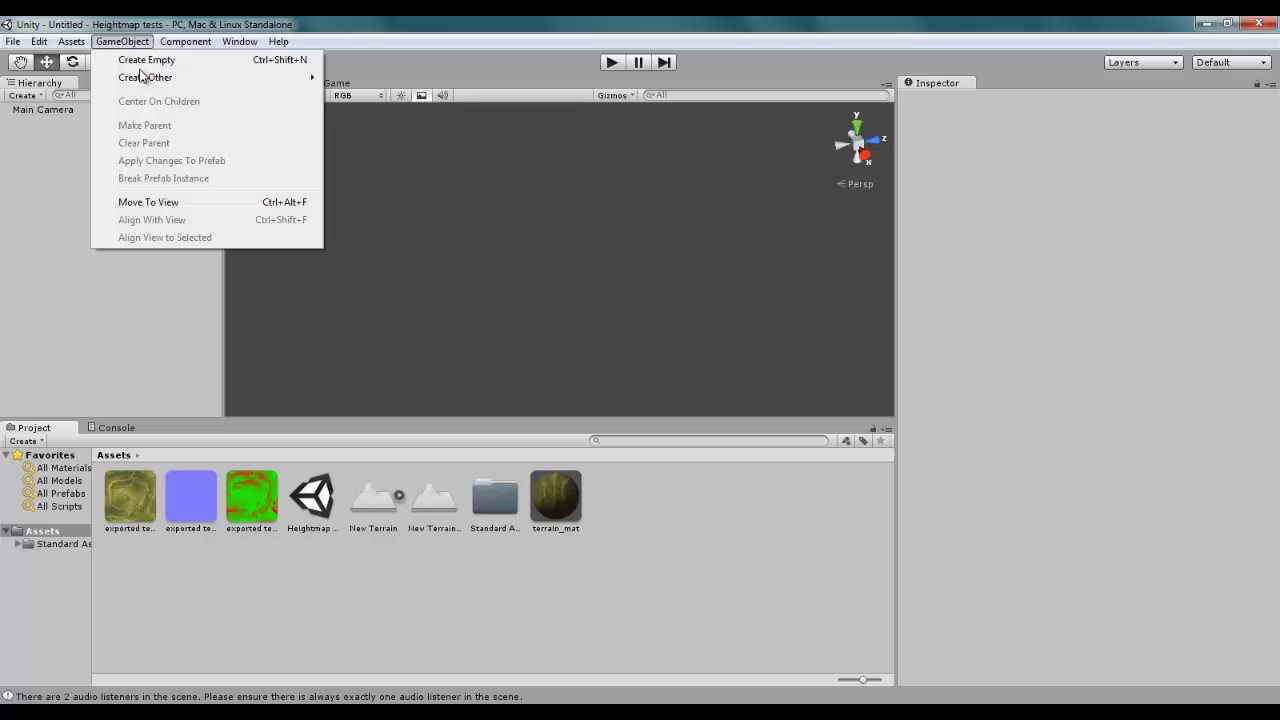
mouse_move(142, 83)
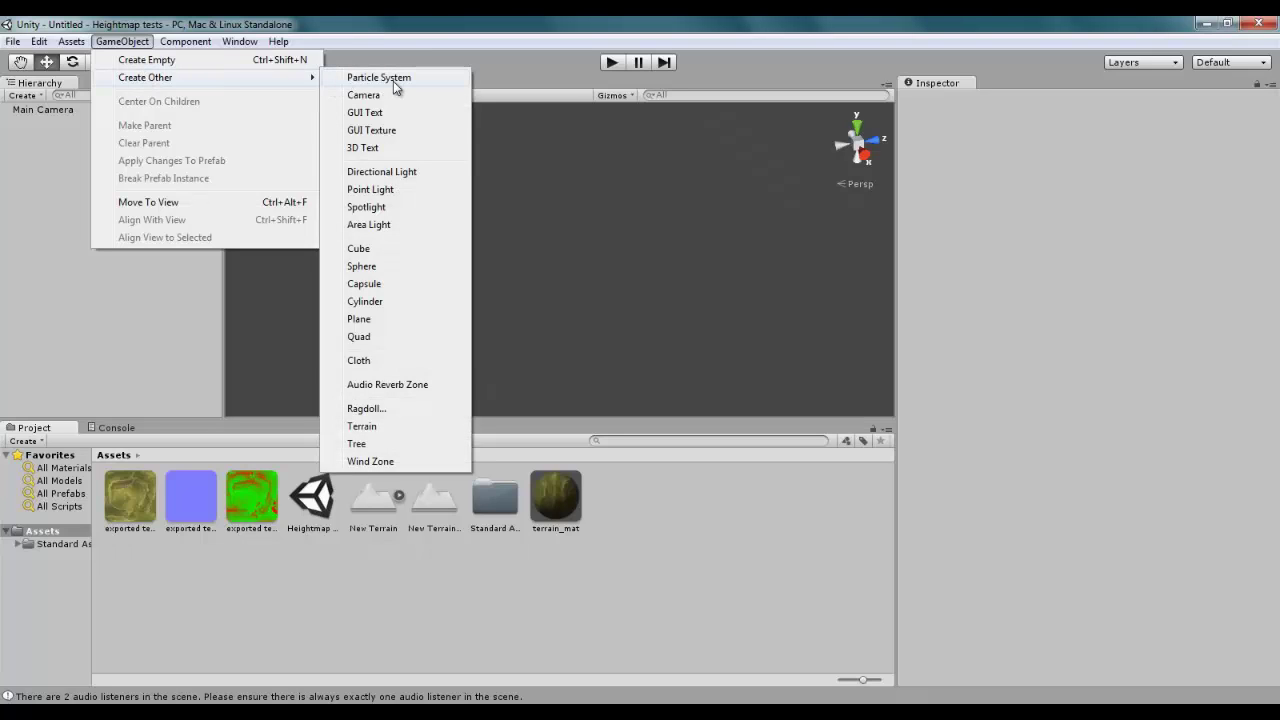
click(415, 426)
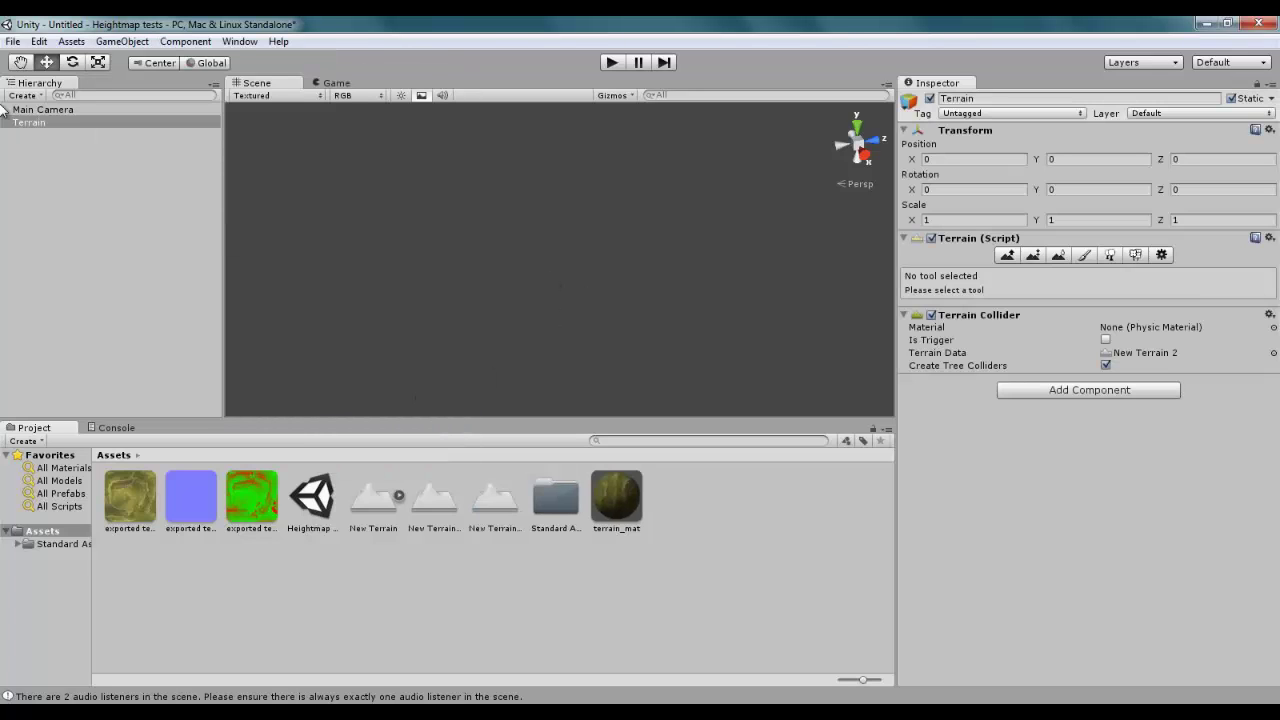
double_click(30, 122)
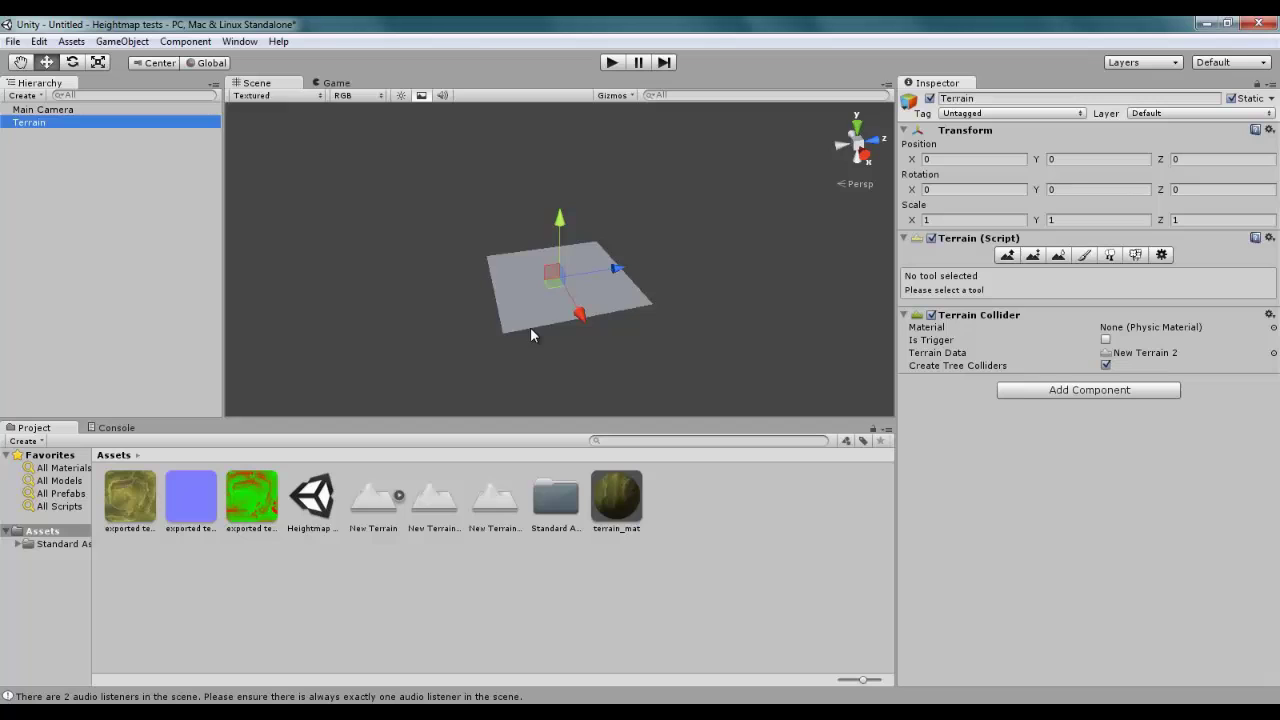
scroll(514, 279, up, 5)
scroll(518, 276, down, 2)
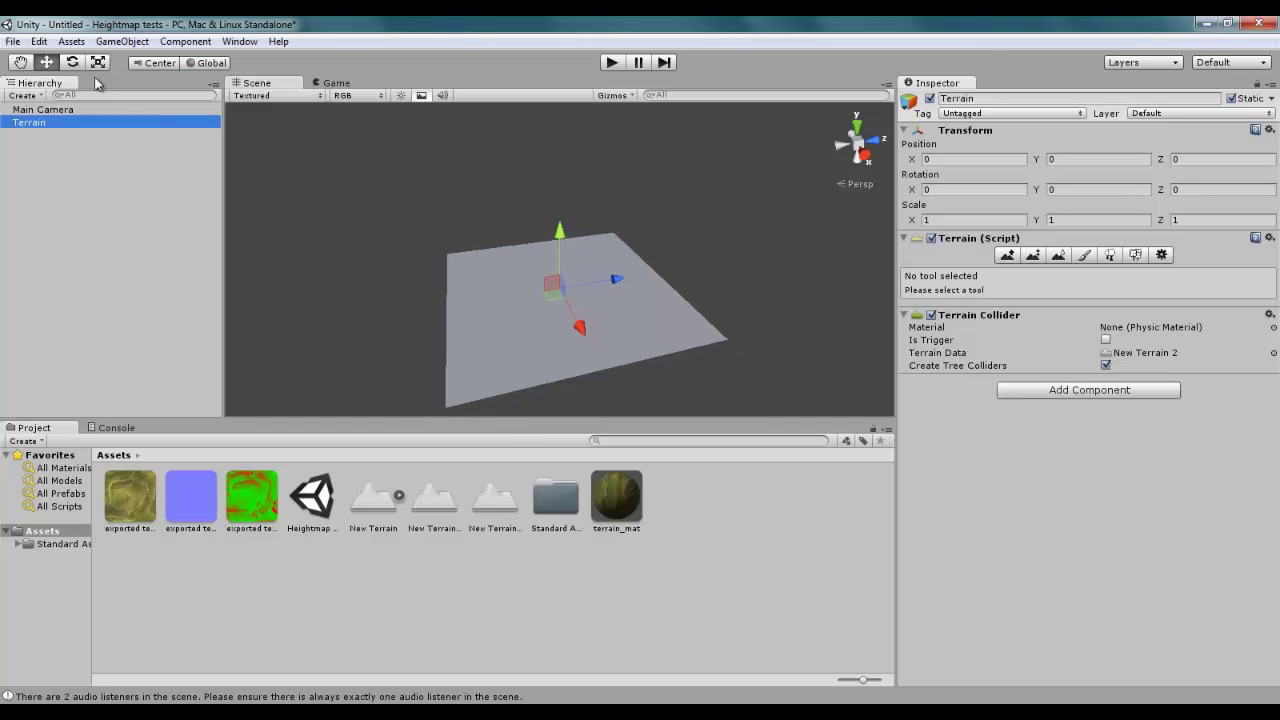
Find the sky assets, try the Sunny2 and Sunny3 skyboxes, and set the render settings' skybox material to Sunny1 Skybox.
click(39, 41)
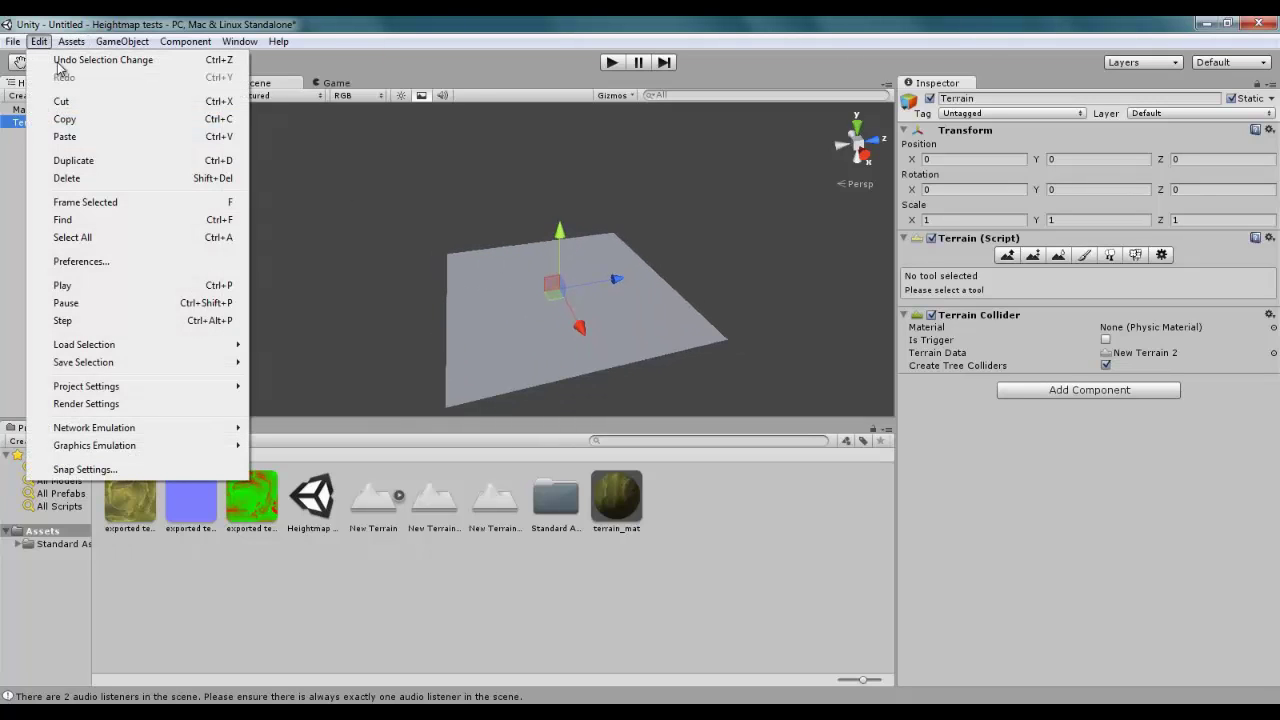
click(115, 403)
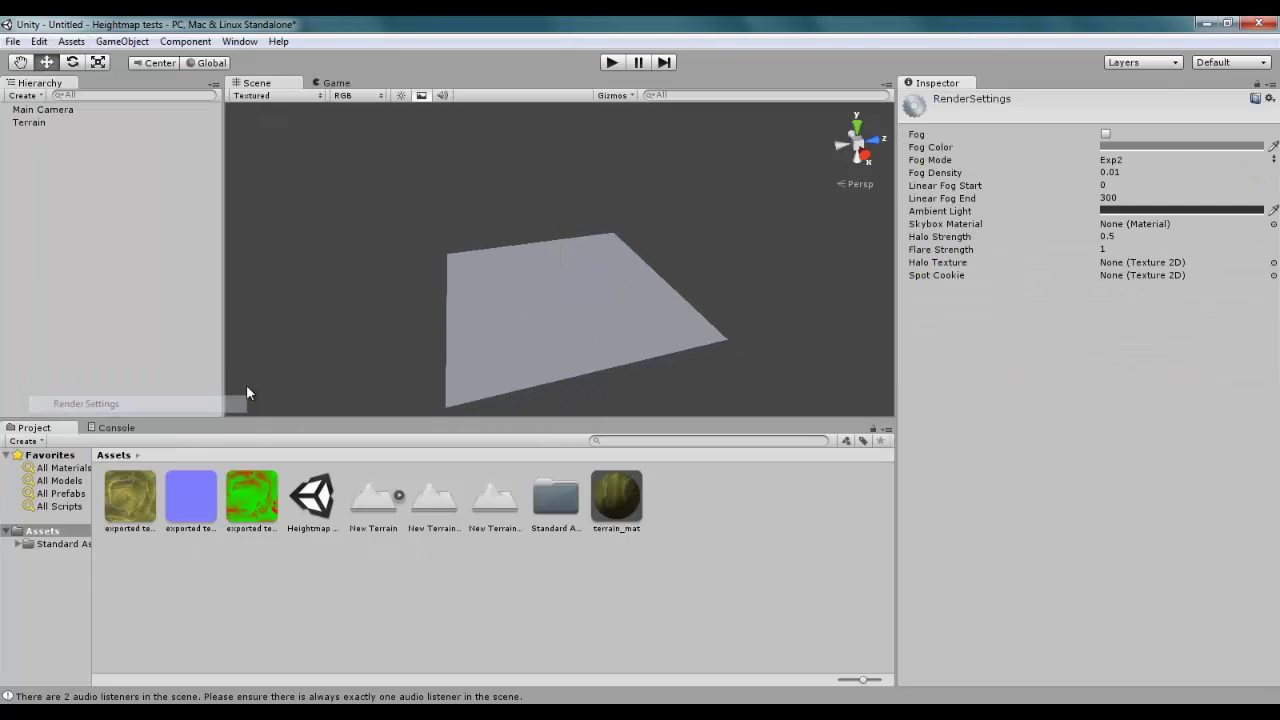
click(738, 443)
text(sky)
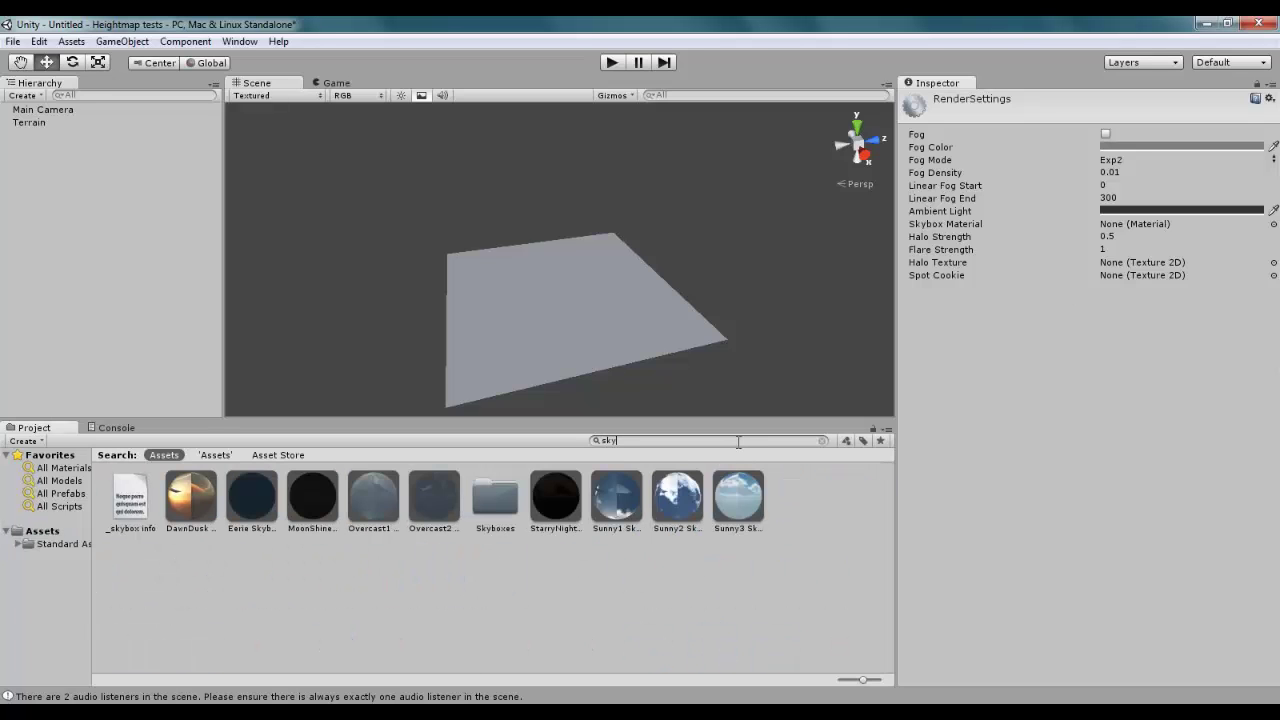
drag(679, 506, 1146, 225)
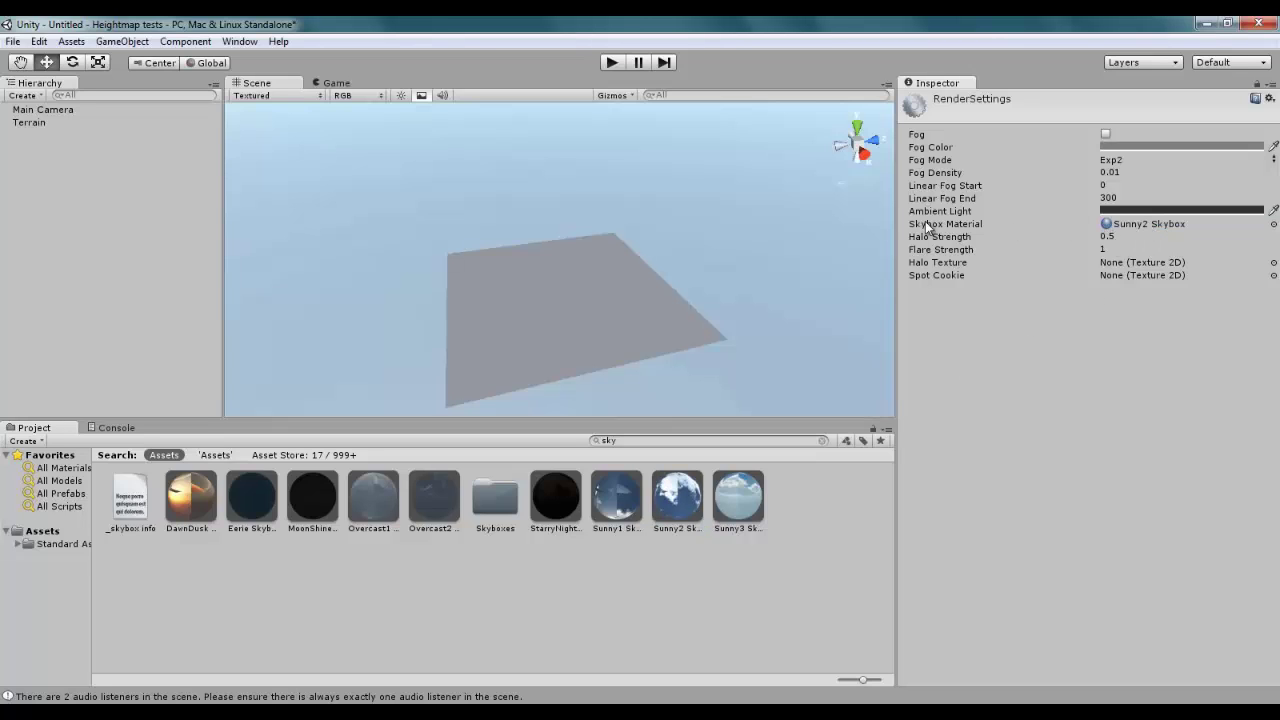
drag(745, 505, 1173, 223)
drag(616, 515, 665, 497)
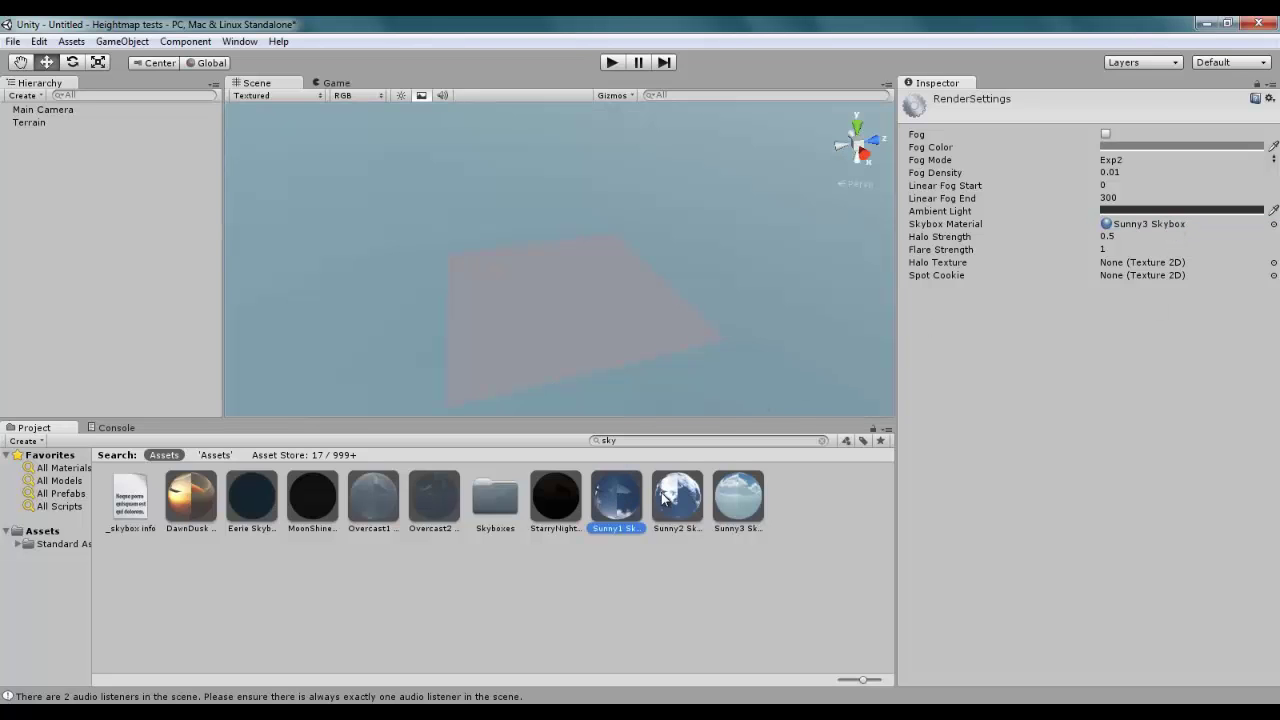
drag(1103, 230, 1131, 225)
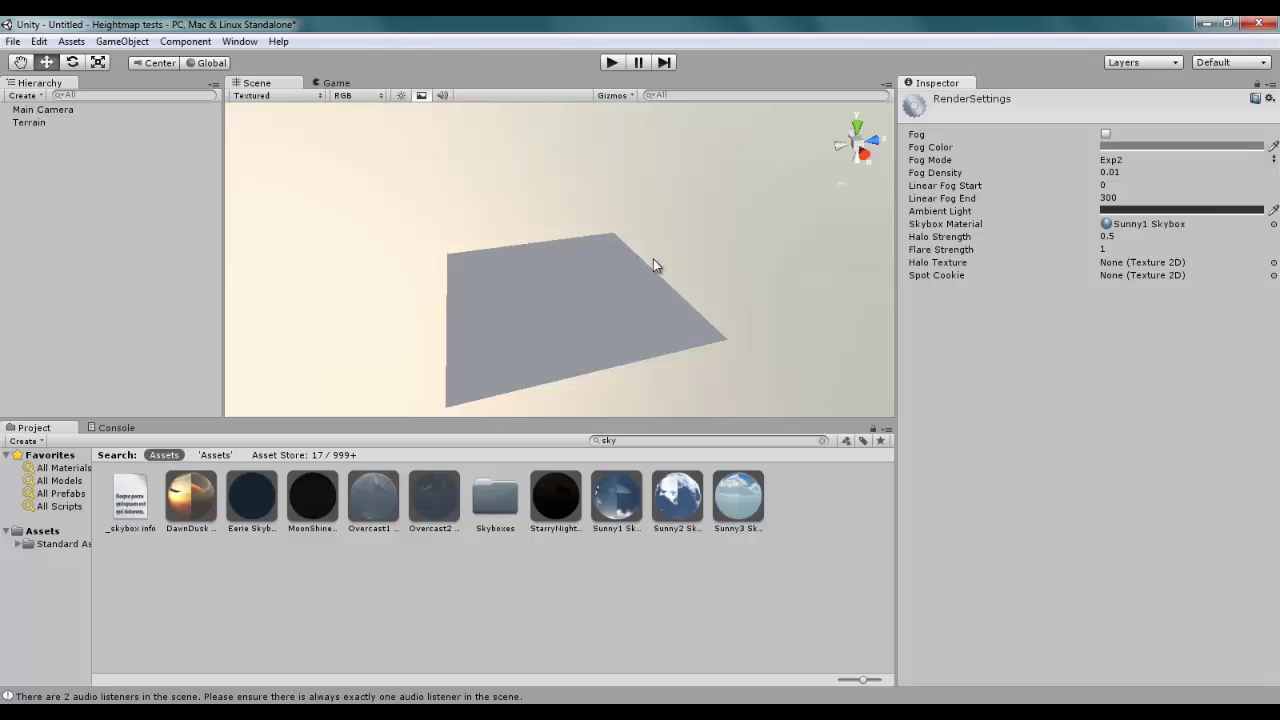
right_drag(653, 262, 654, 190)
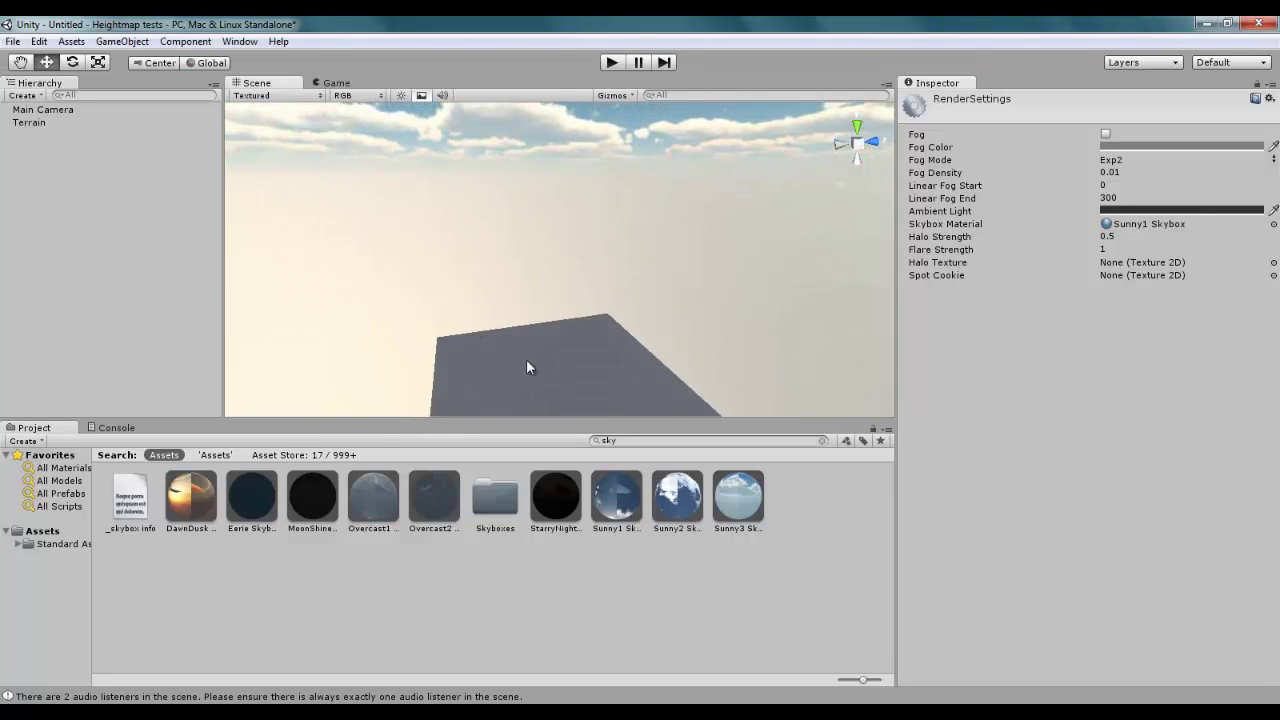
scroll(578, 291, down, 1)
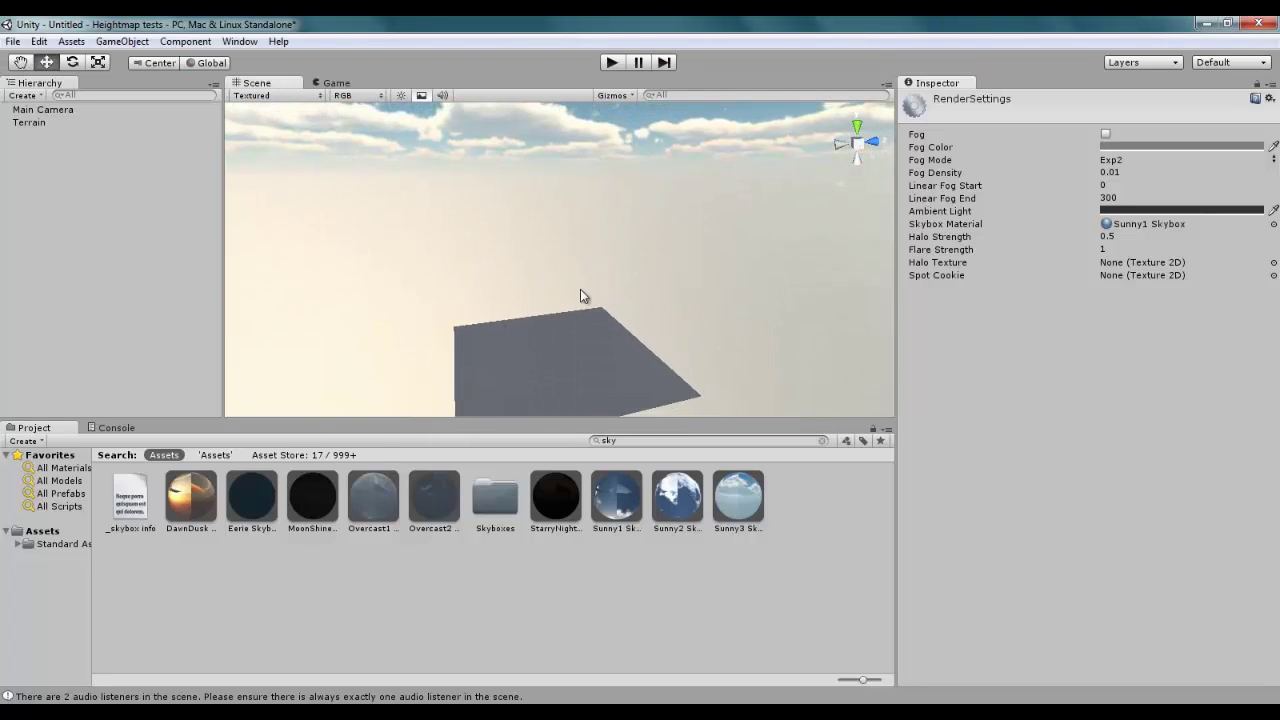
Add a directional light to the scene and set its cookie size to 8.
click(122, 41)
mouse_move(140, 80)
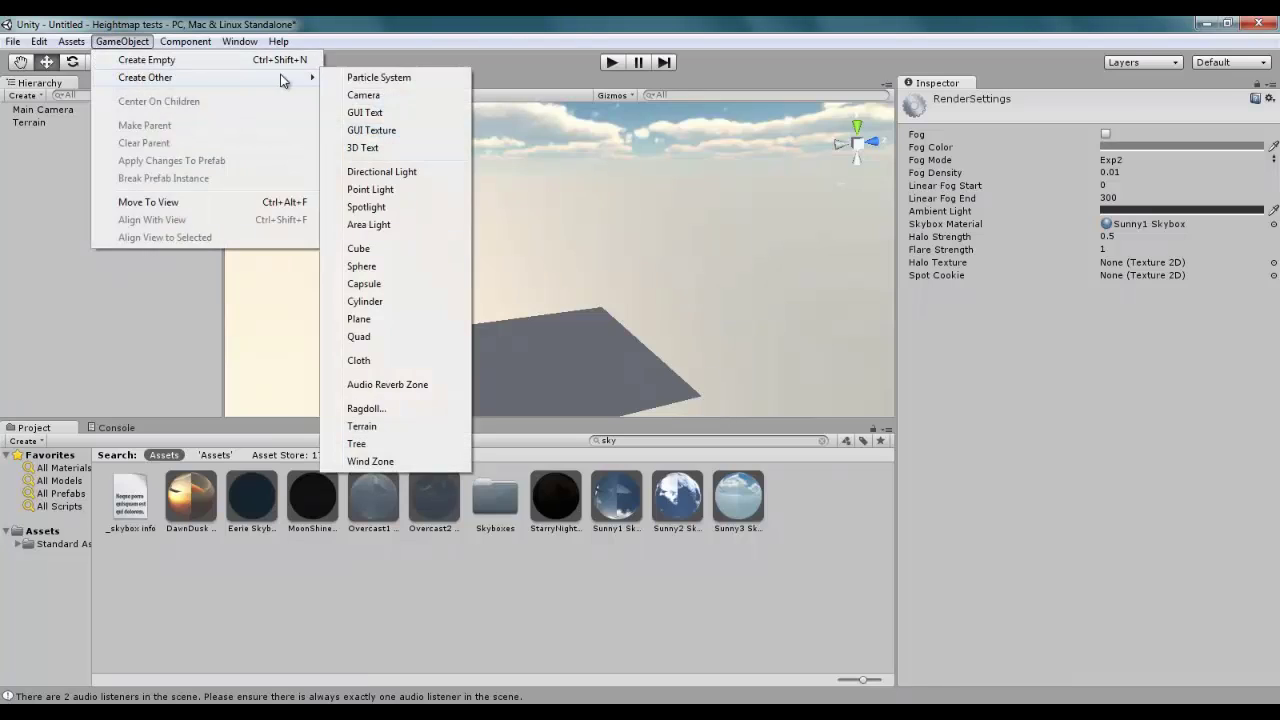
click(403, 171)
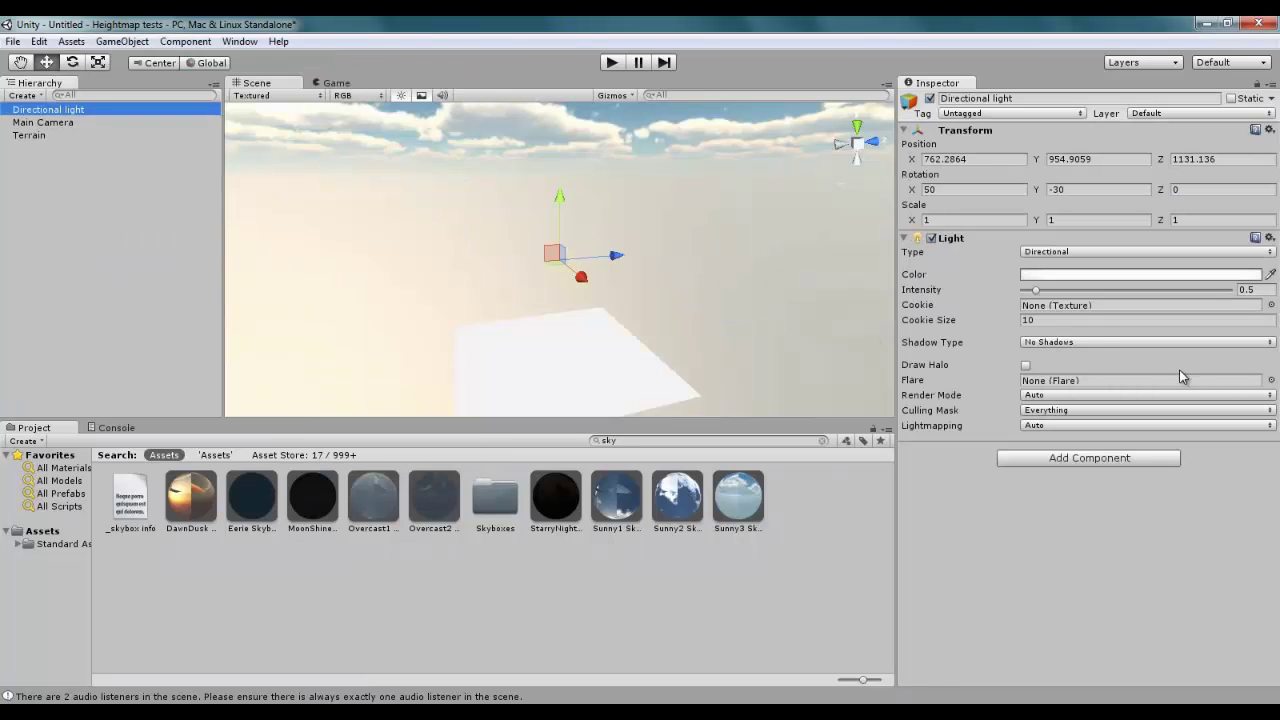
click(1071, 319)
text(8)
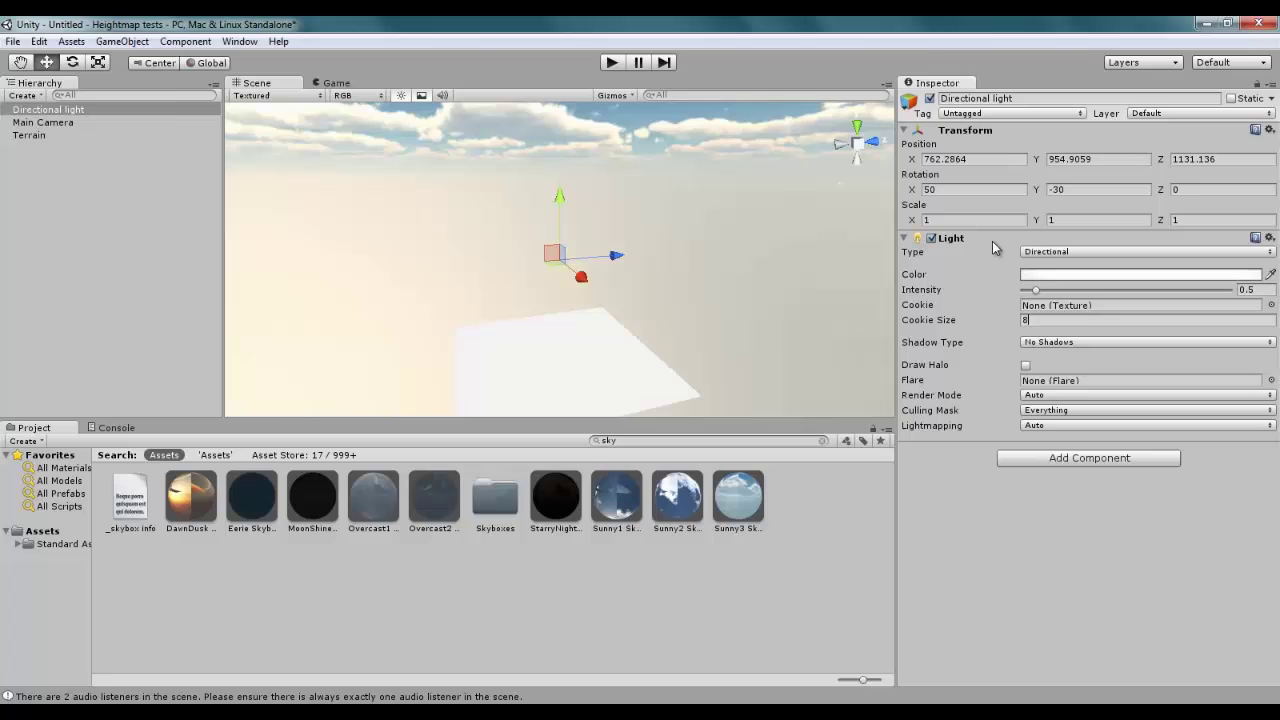
Tint the directional light pale yellow, with hue 60 and saturation 21.
click(1048, 274)
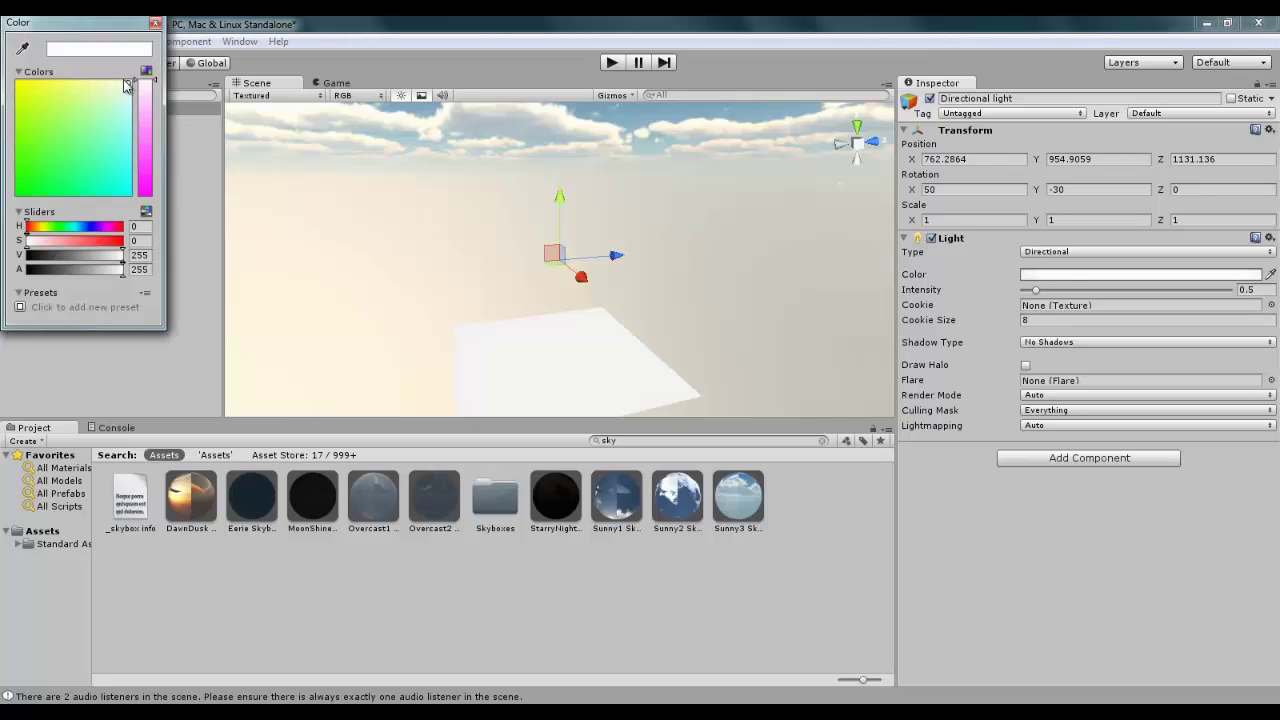
drag(124, 84, 119, 83)
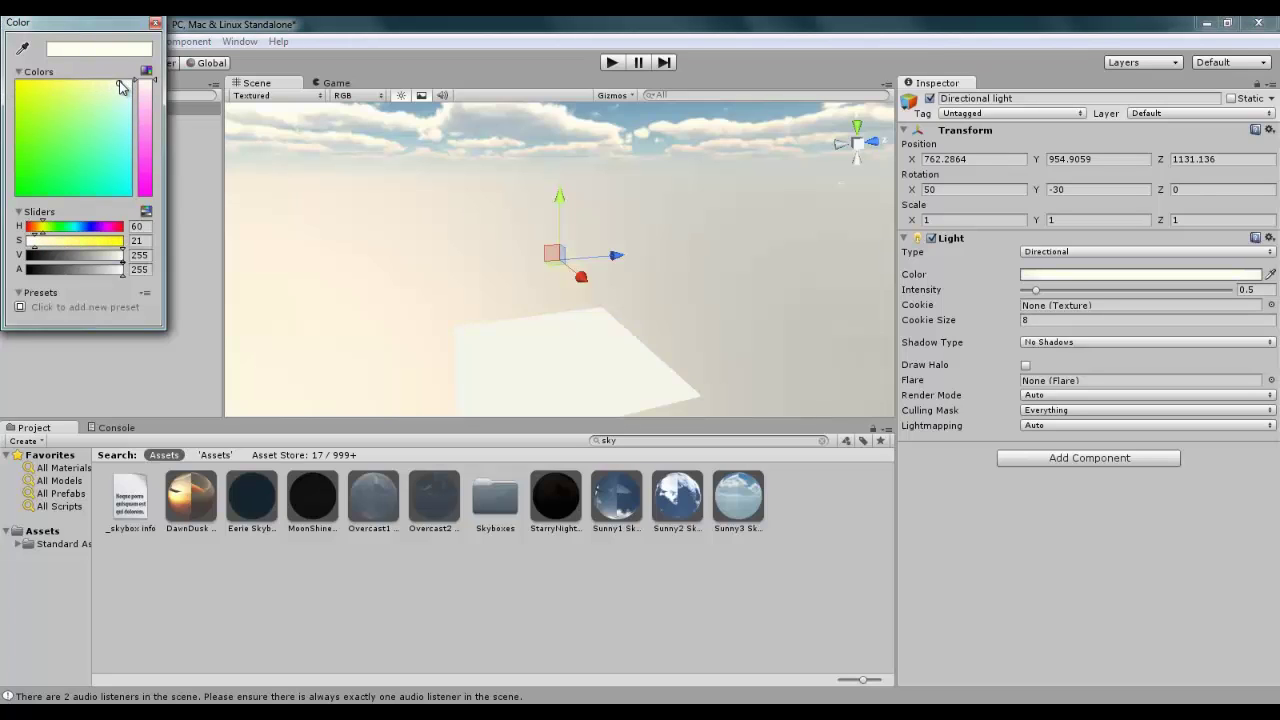
click(155, 22)
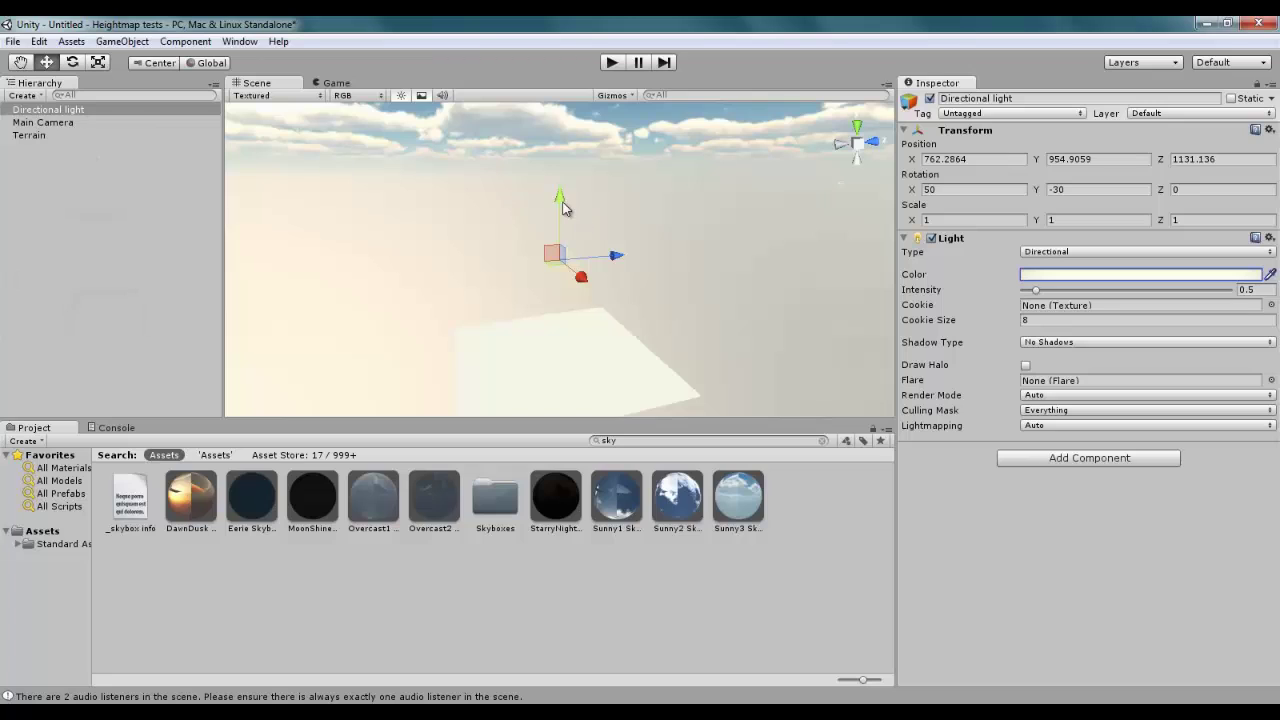
Move the directional light up and away from the terrain, to about Y 1856 and Z -850.
drag(560, 197, 560, 108)
drag(615, 173, 330, 170)
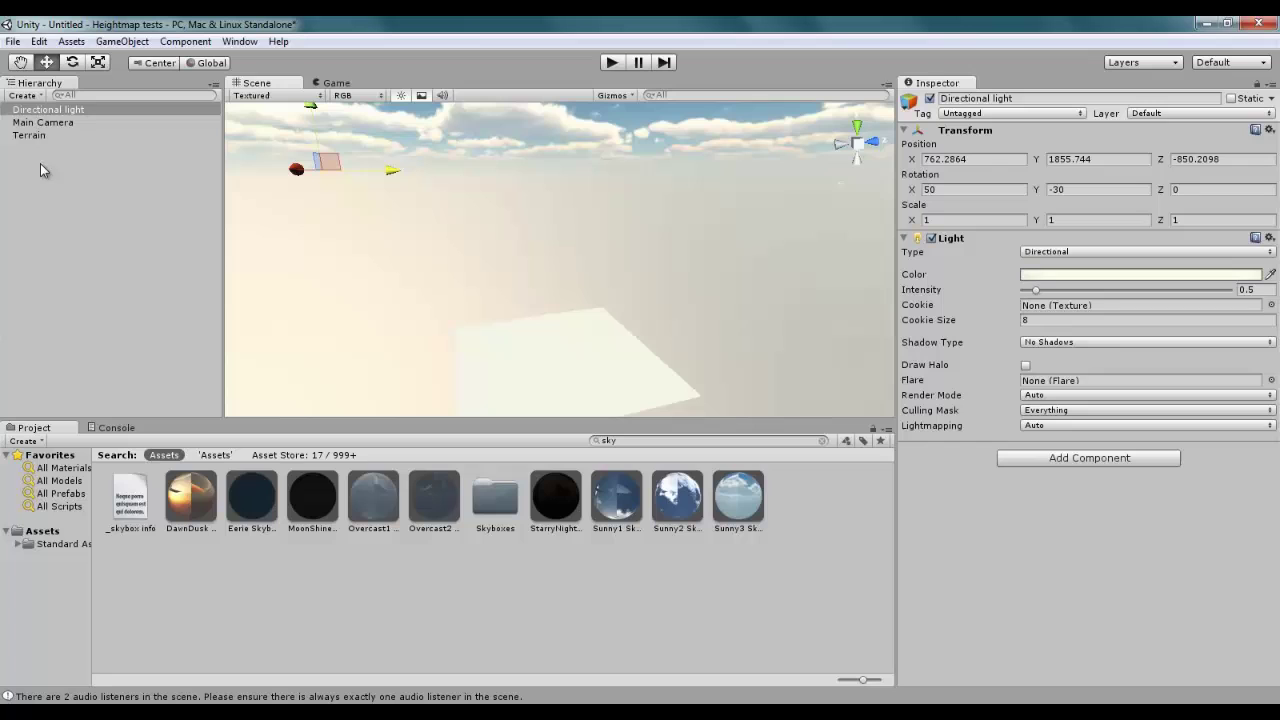
click(60, 122)
Add the GoodDirt texture to the terrain as its base paint texture, keeping the 15 by 15 tile size.
double_click(36, 134)
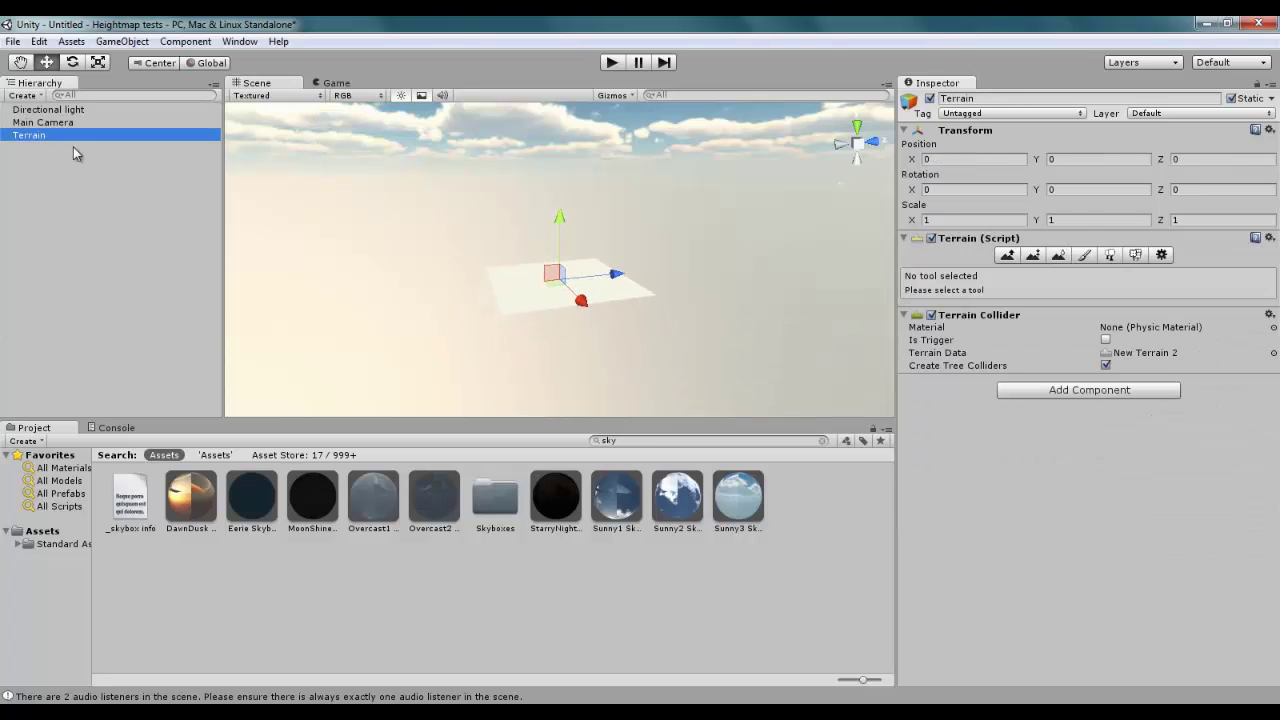
click(1085, 255)
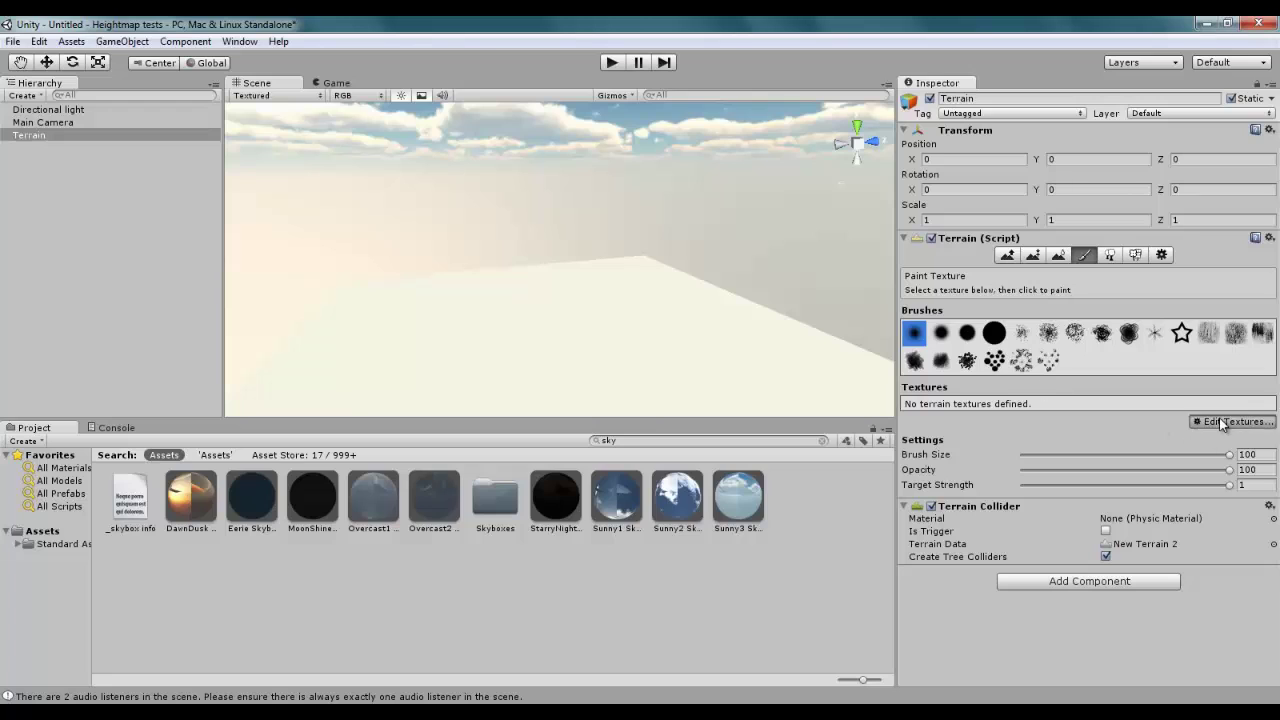
click(1222, 421)
click(1214, 428)
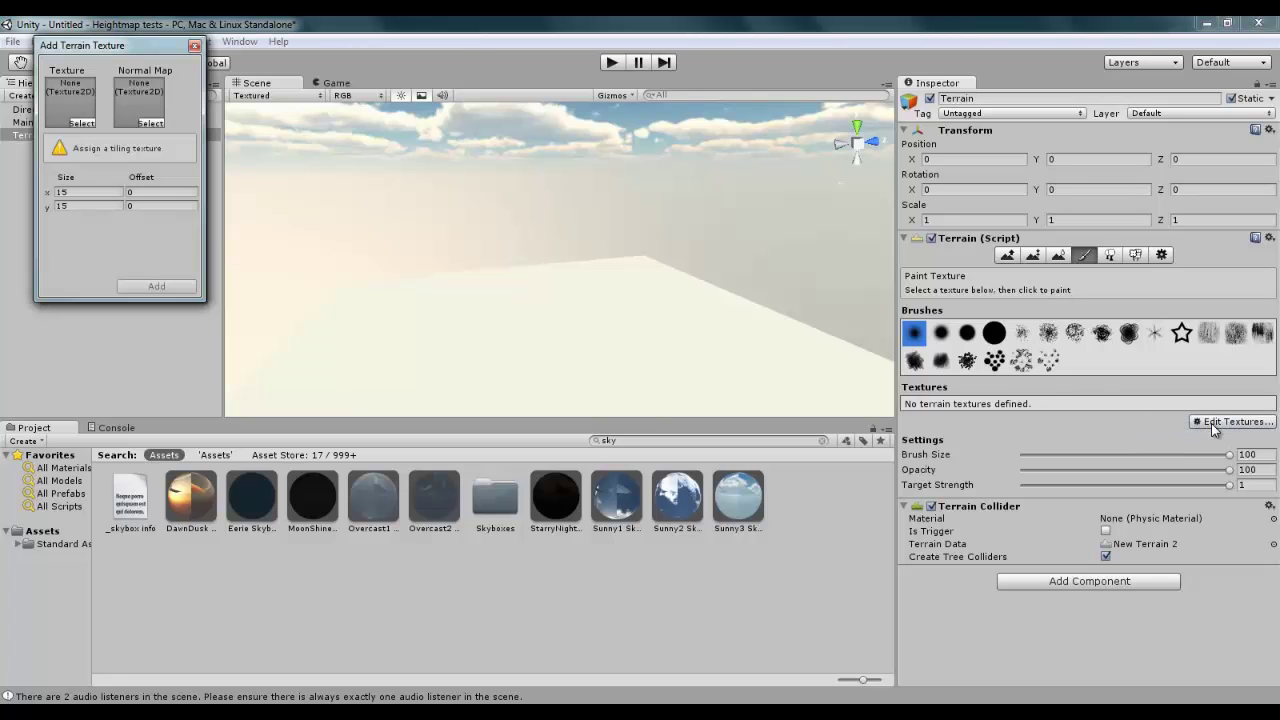
click(80, 127)
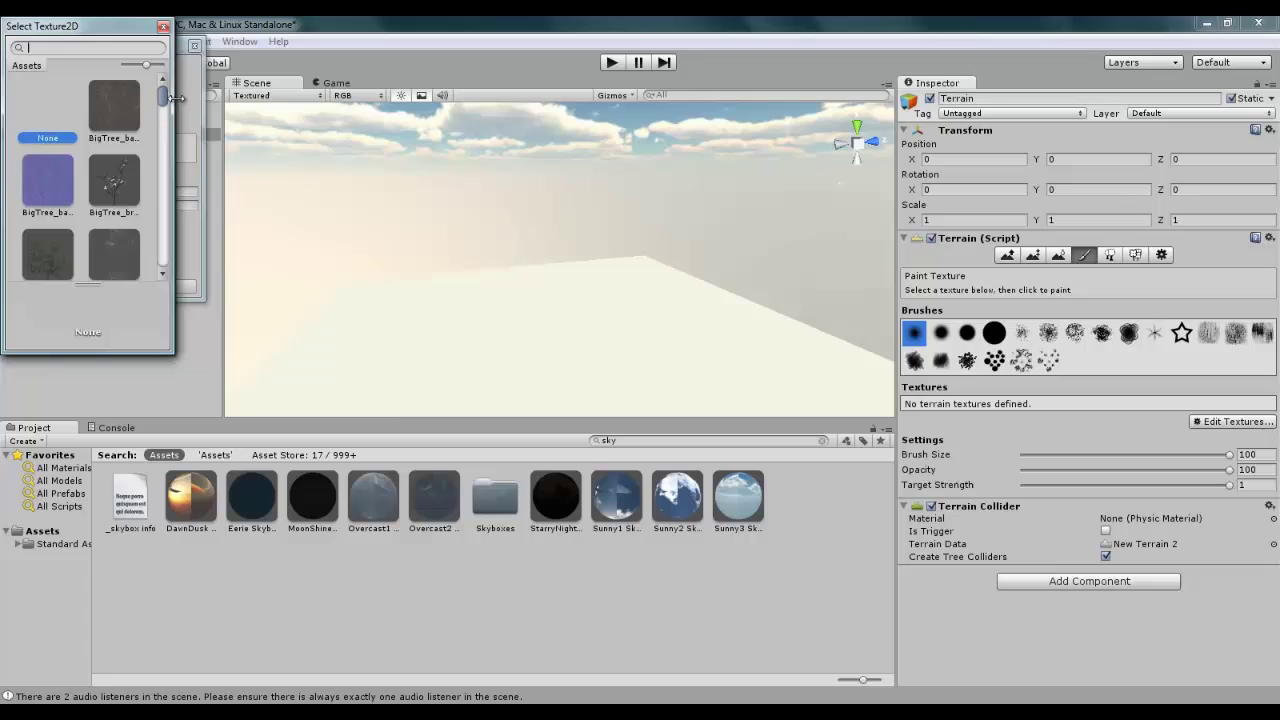
drag(164, 98, 164, 152)
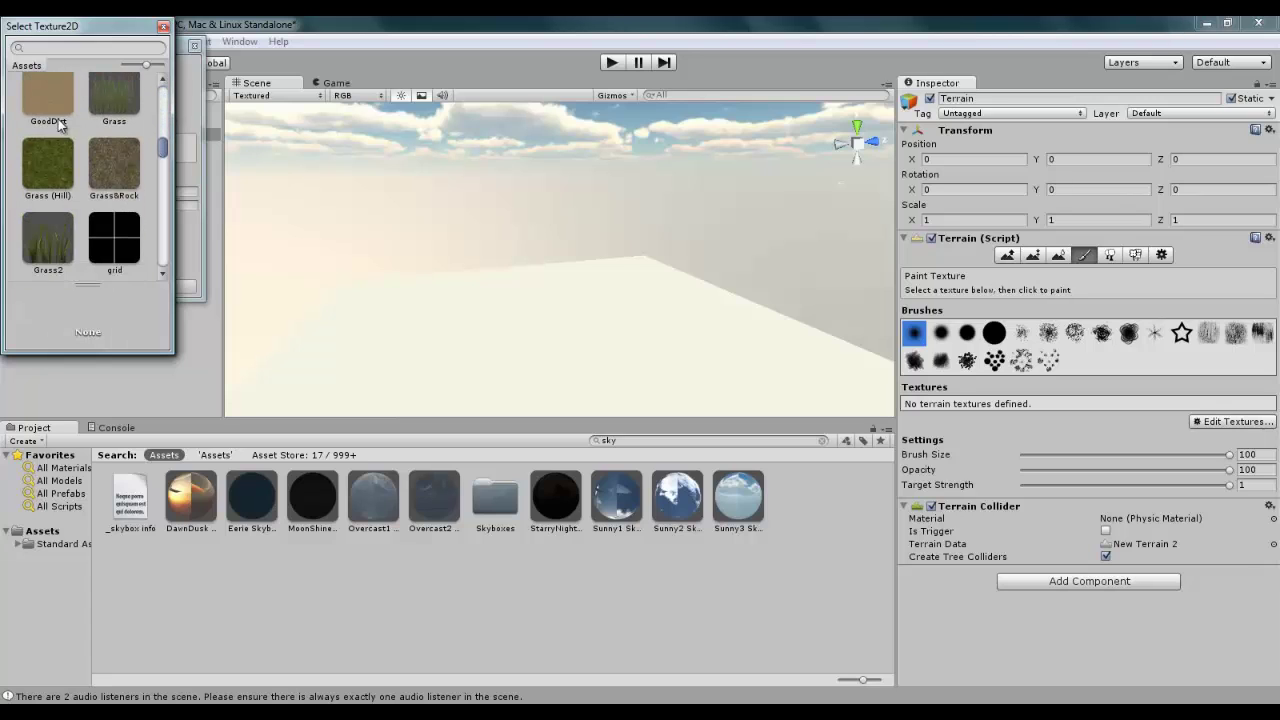
click(45, 114)
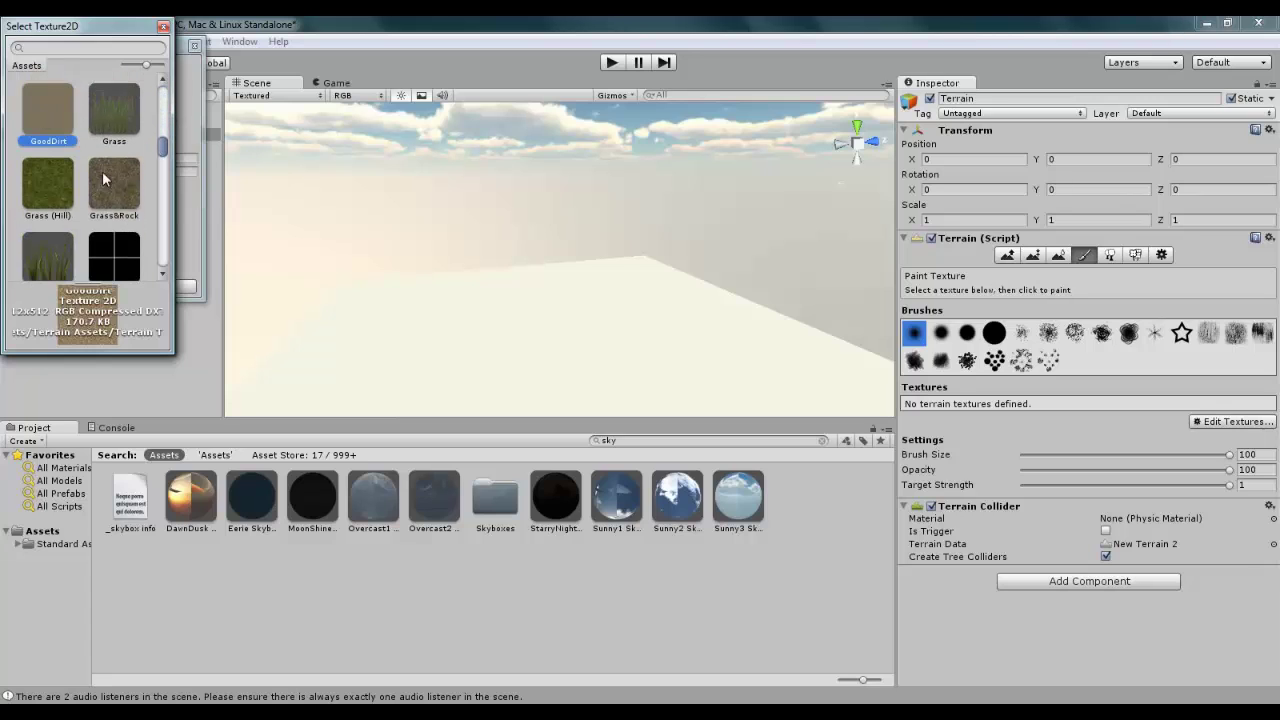
click(163, 26)
click(157, 283)
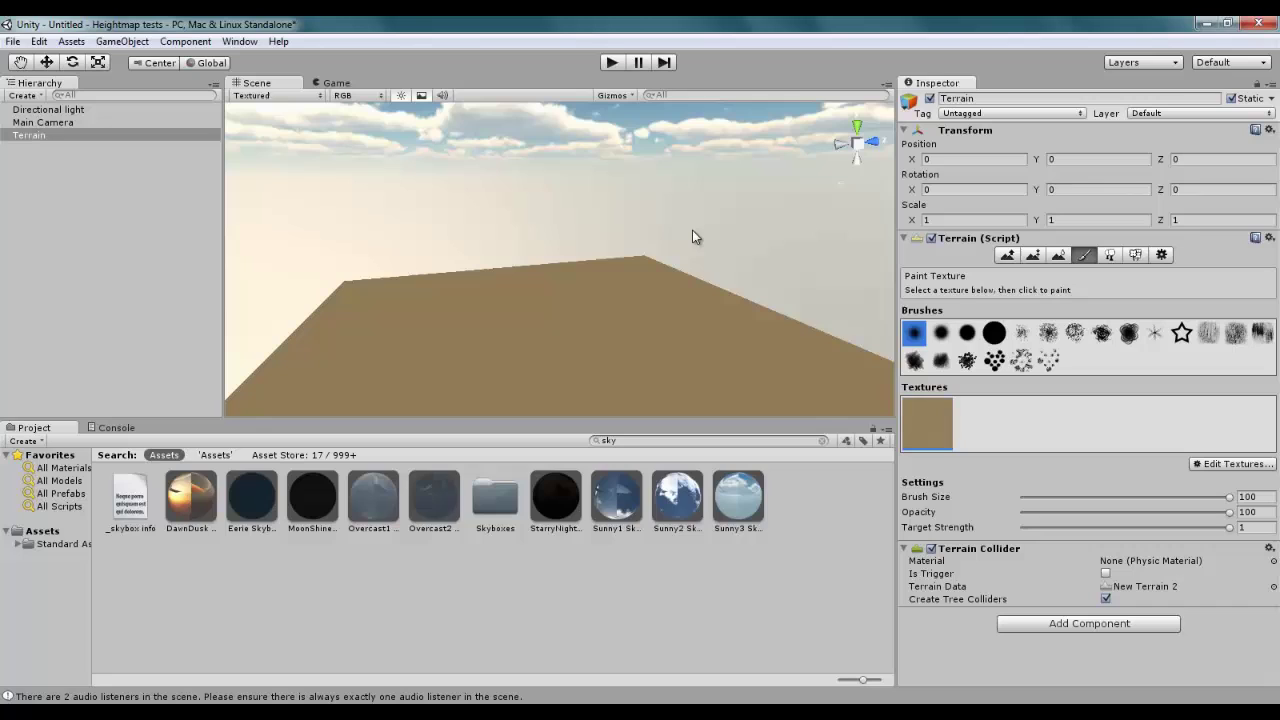
Raise a tall hill with a ridge on the terrain using the Raise / Lower Terrain tool at brush size 100.
scroll(766, 246, up, 3)
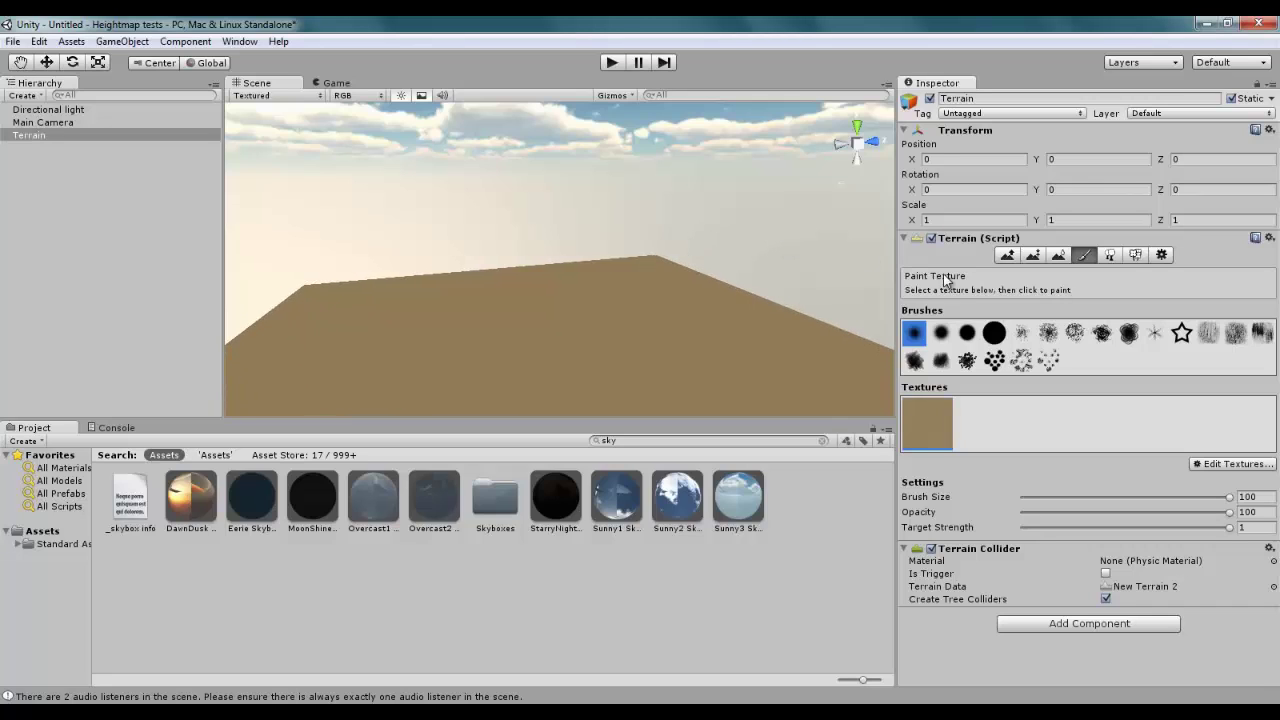
click(1006, 255)
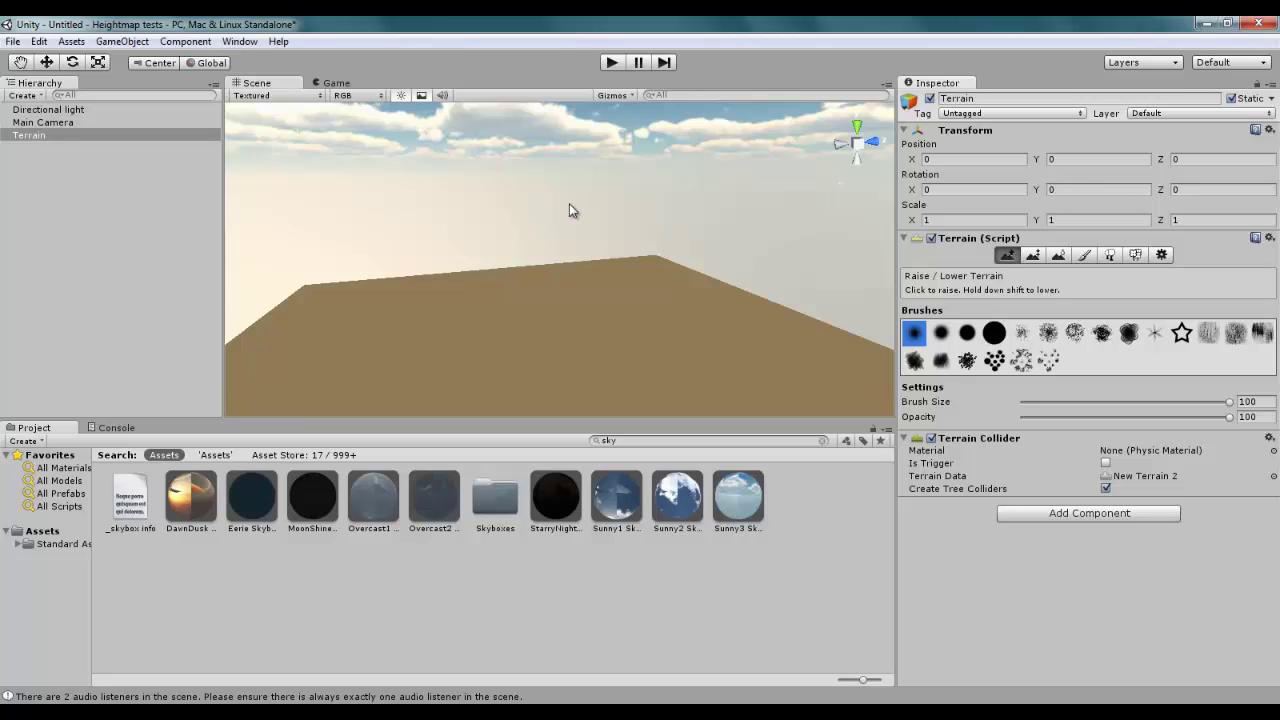
mouse_move(657, 366)
mouse_down()
mouse_move(690, 375)
mouse_move(517, 387)
mouse_move(672, 357)
mouse_move(684, 324)
mouse_move(592, 341)
mouse_move(554, 383)
mouse_move(582, 372)
mouse_move(571, 373)
mouse_up()
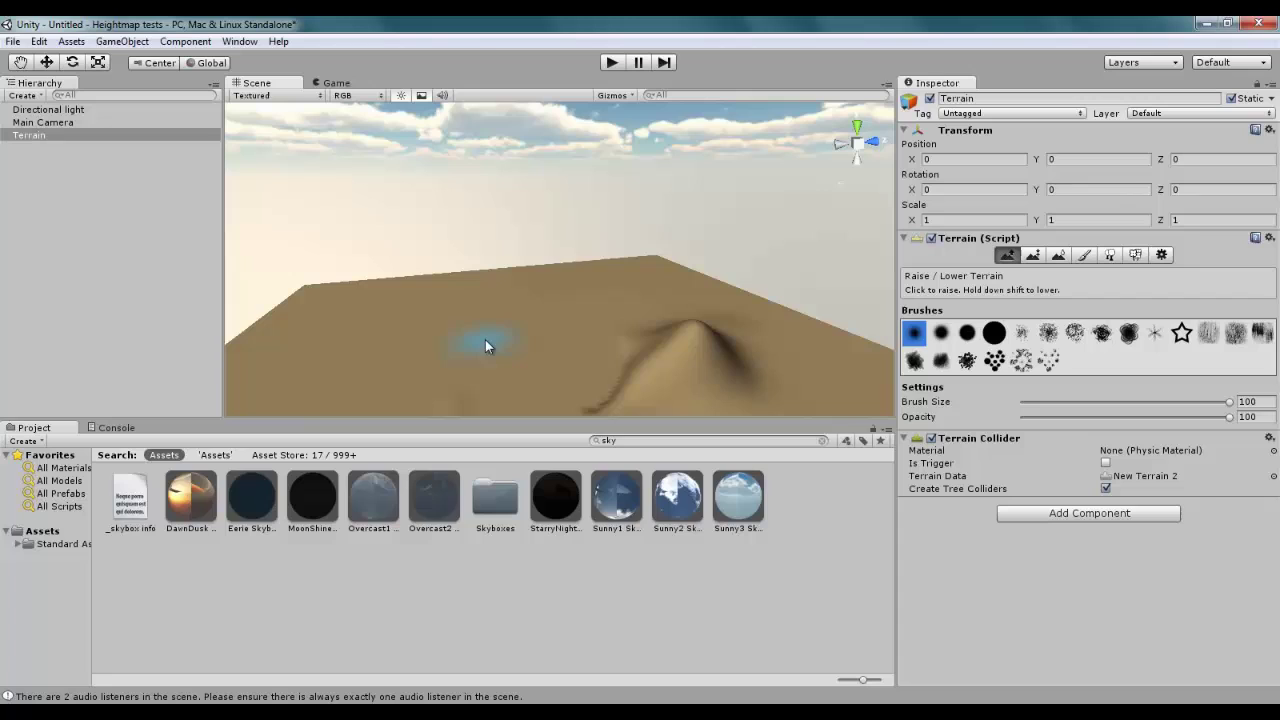
scroll(711, 200, down, 3)
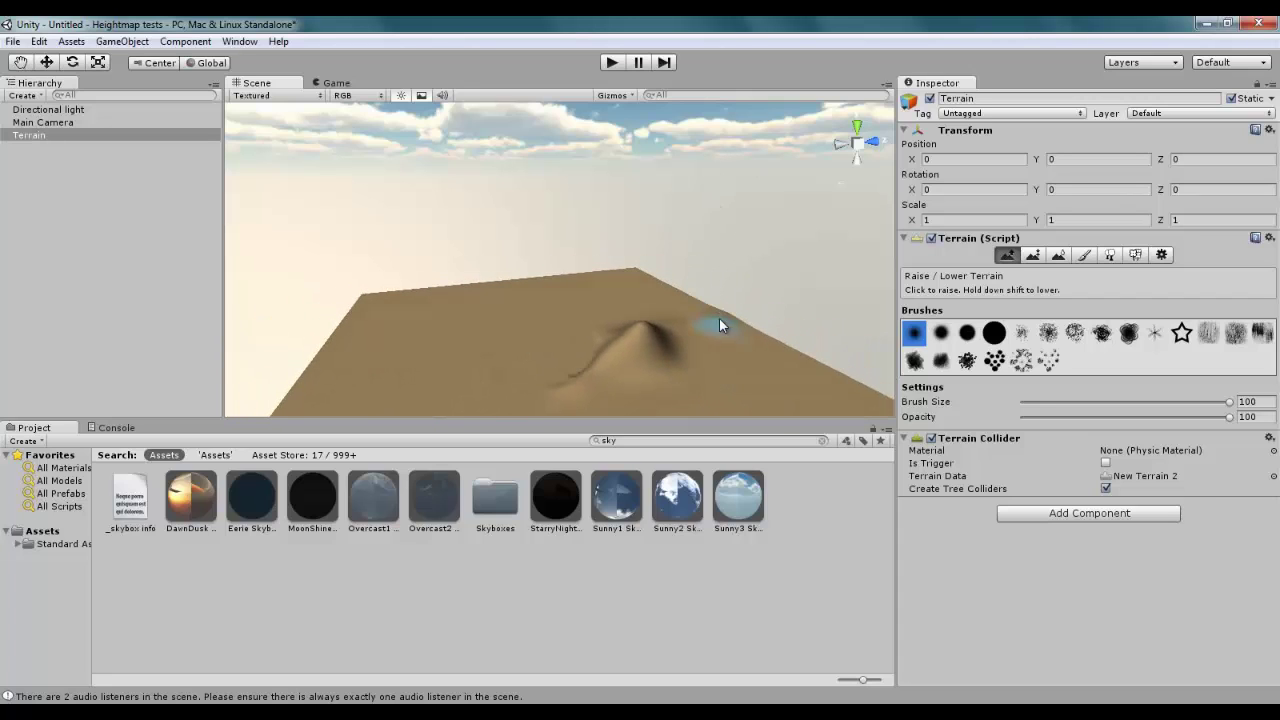
Paint a long curved plateau in front of the hill with the Paint height tool at height 117, brush size and opacity 100.
alt+drag(786, 270, 707, 211)
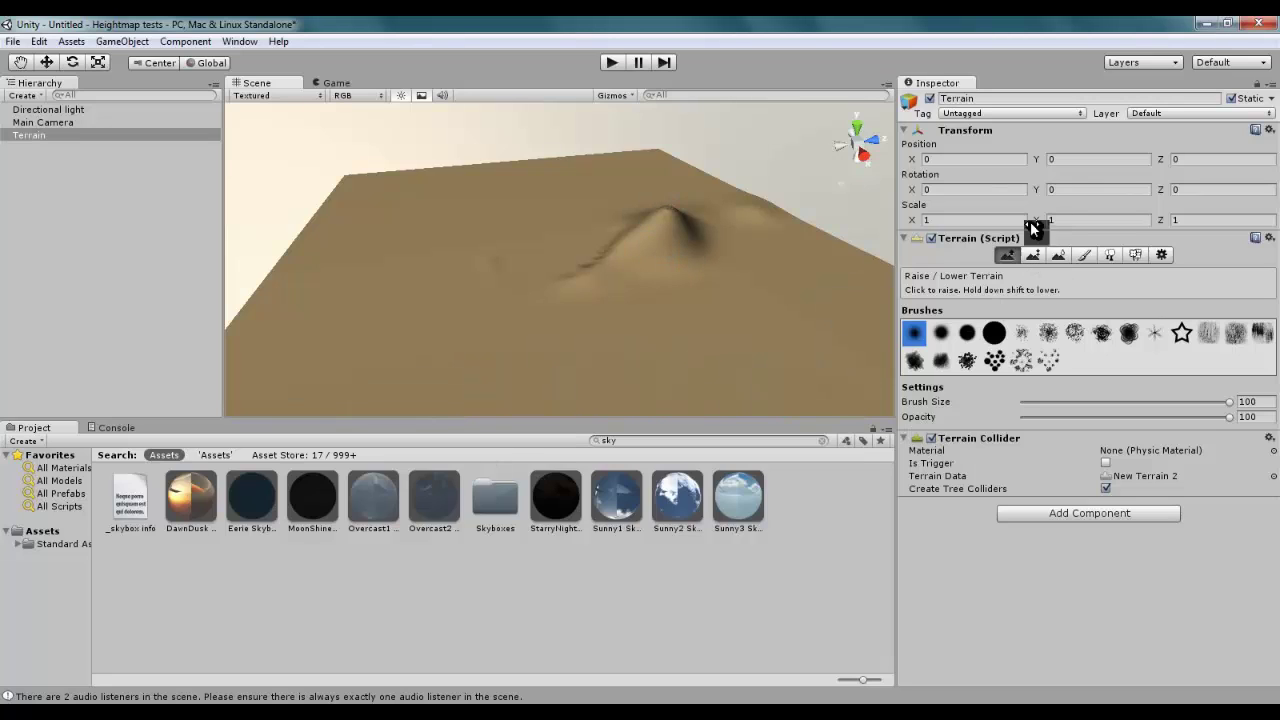
click(1036, 255)
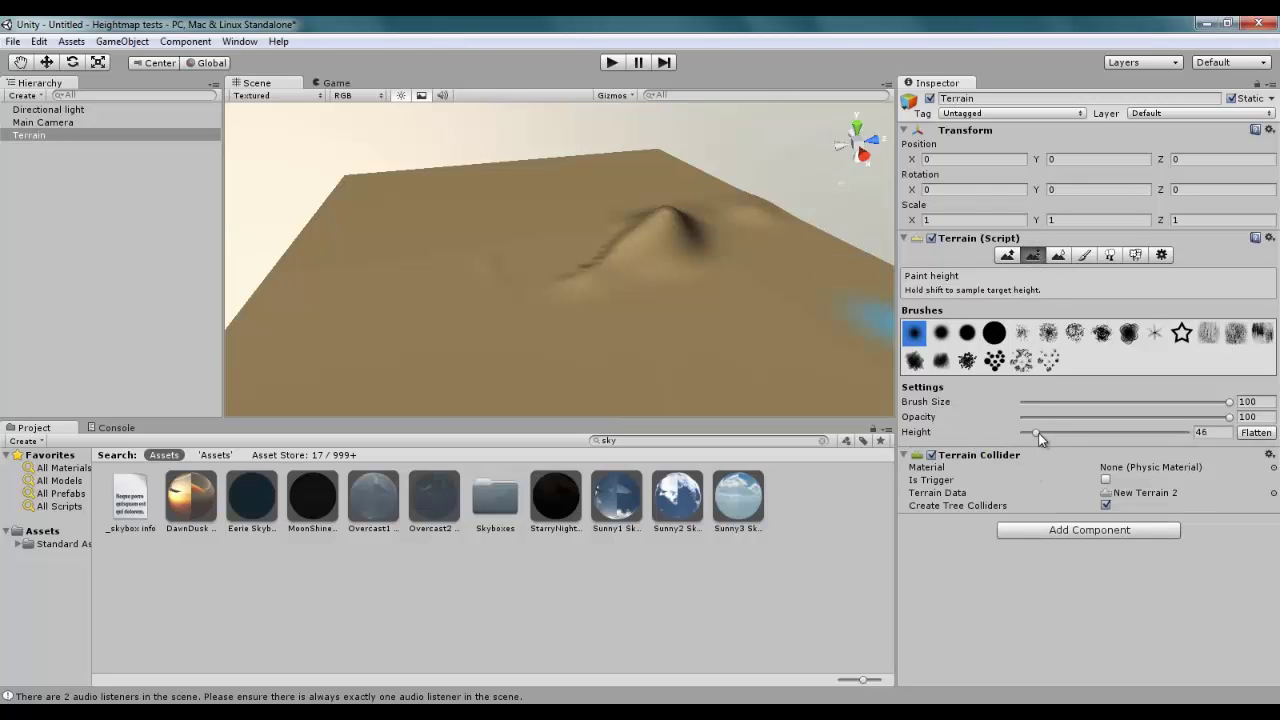
drag(1035, 434, 1054, 435)
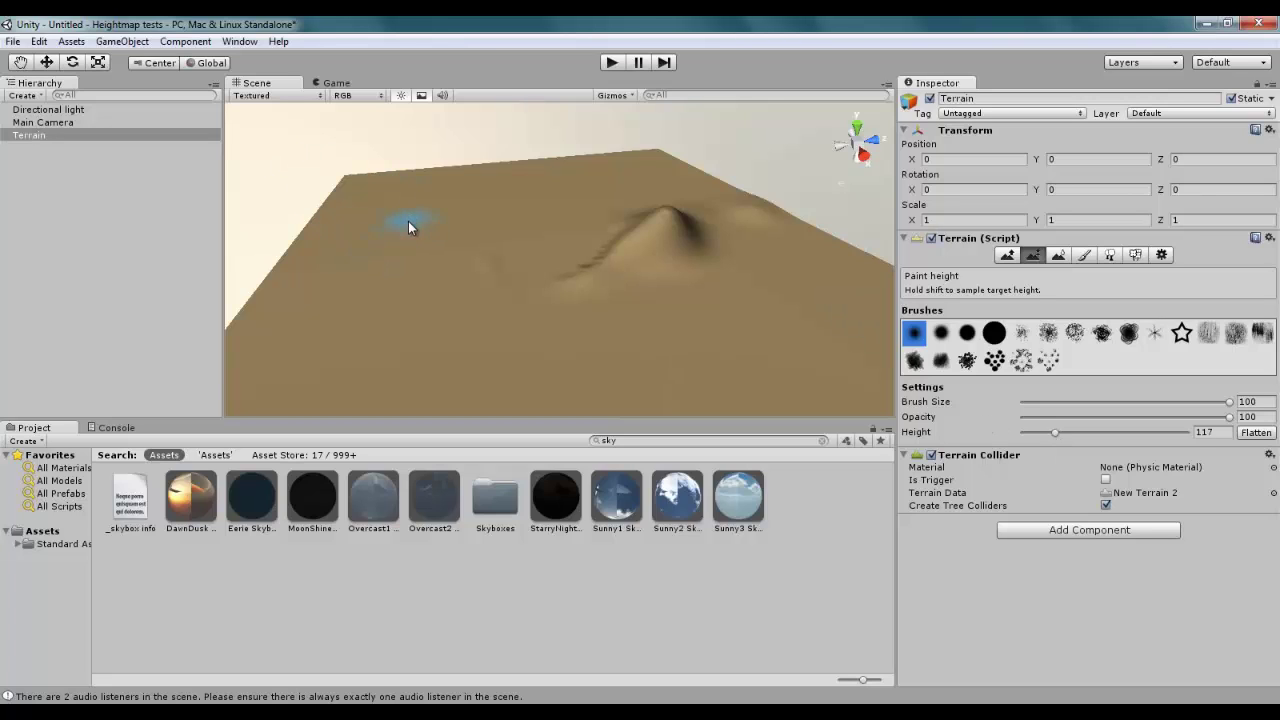
mouse_move(430, 231)
mouse_down()
mouse_move(425, 253)
mouse_move(426, 220)
mouse_move(424, 281)
mouse_move(505, 340)
mouse_up()
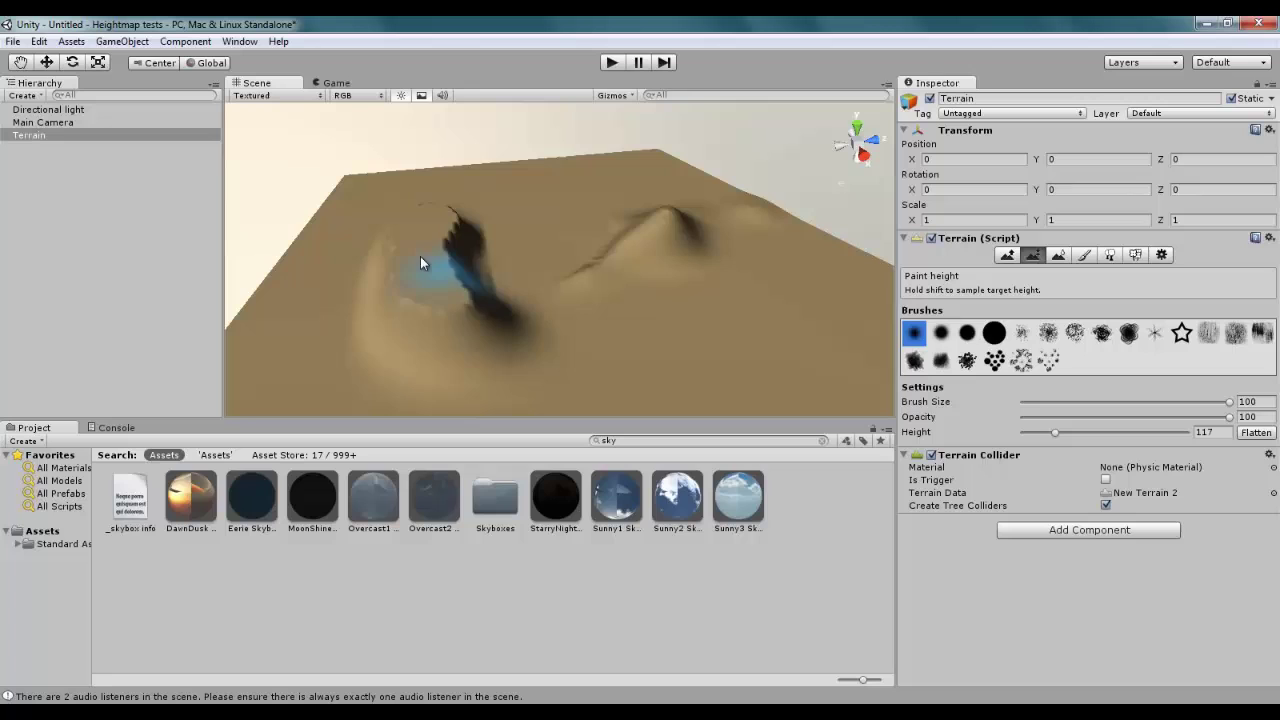
mouse_move(421, 258)
mouse_down()
mouse_move(451, 309)
mouse_move(517, 337)
mouse_move(560, 343)
mouse_move(542, 288)
mouse_move(570, 327)
mouse_move(714, 303)
mouse_up()
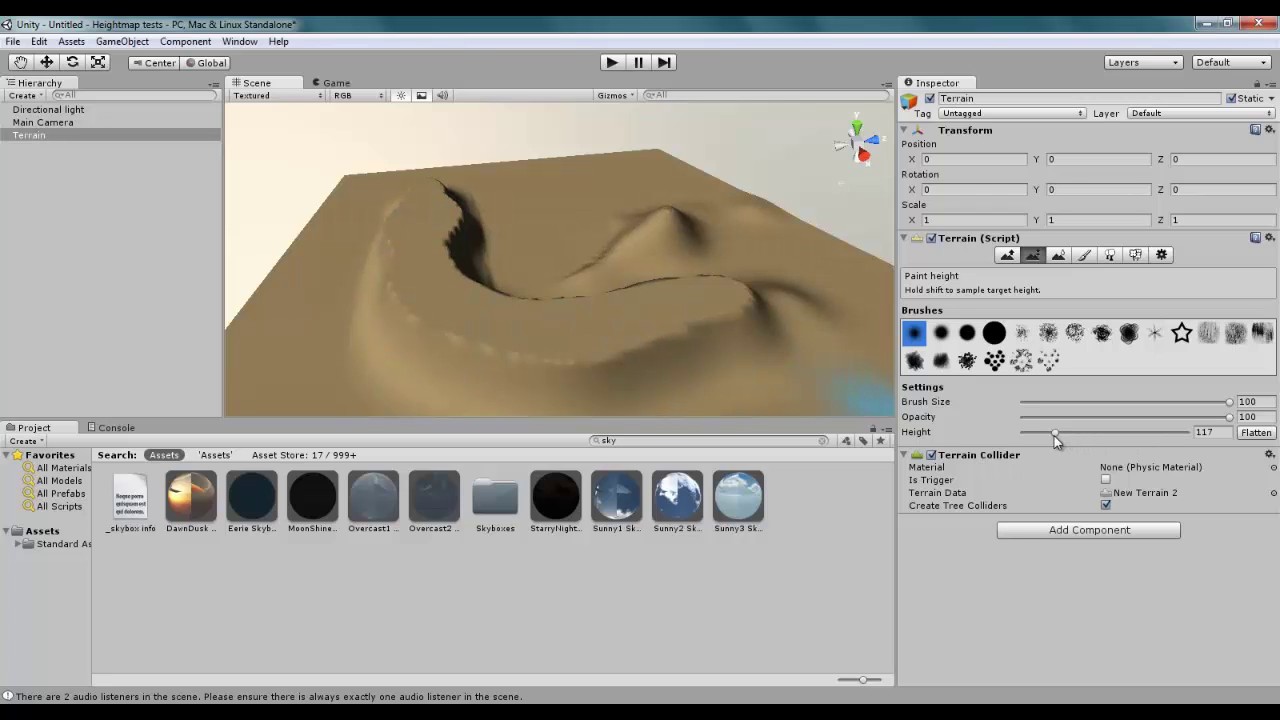
Set the paint height to 67, brush size to 59 and opacity to 74, and paint over the plateau's far end.
drag(1053, 434, 1050, 434)
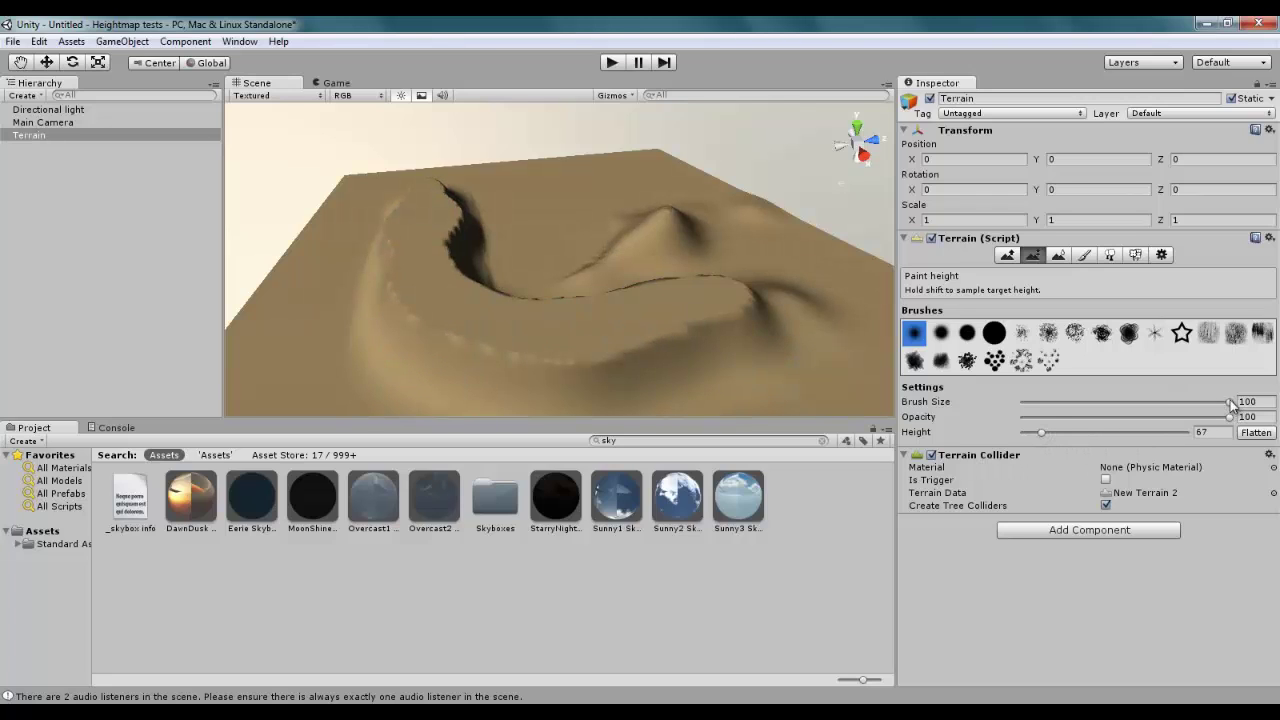
drag(1146, 405, 1142, 404)
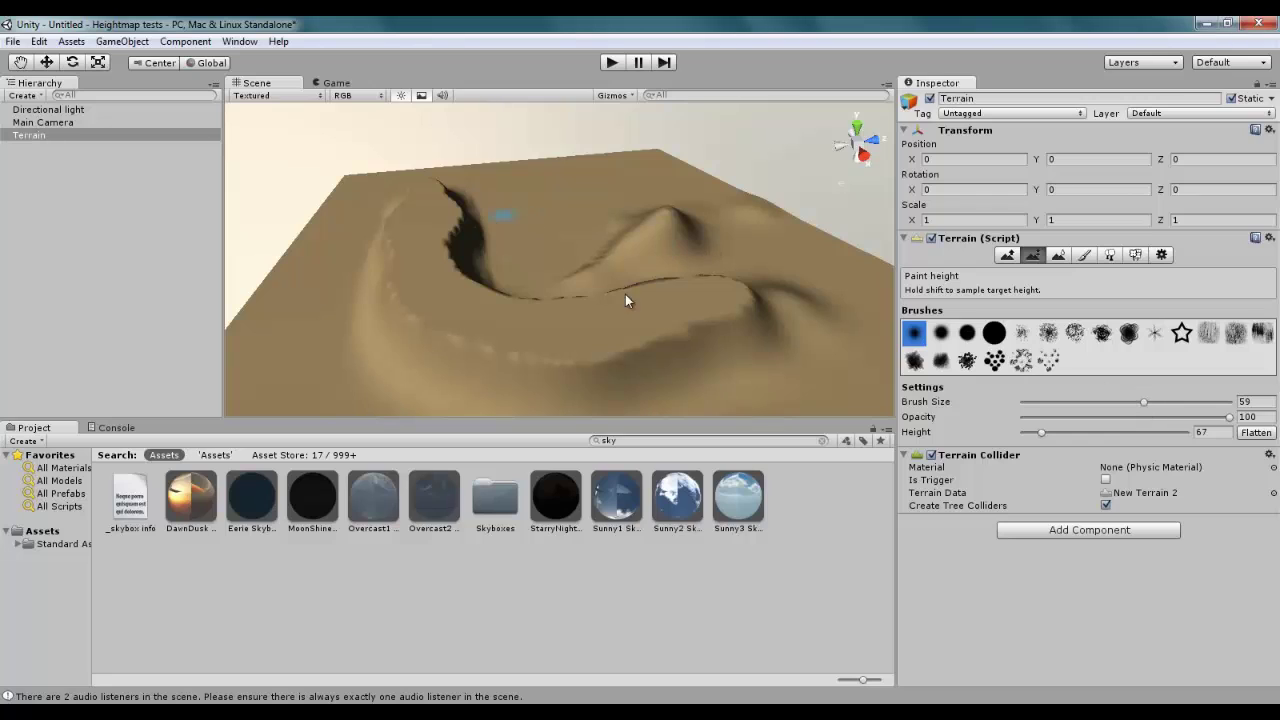
drag(1230, 417, 1198, 419)
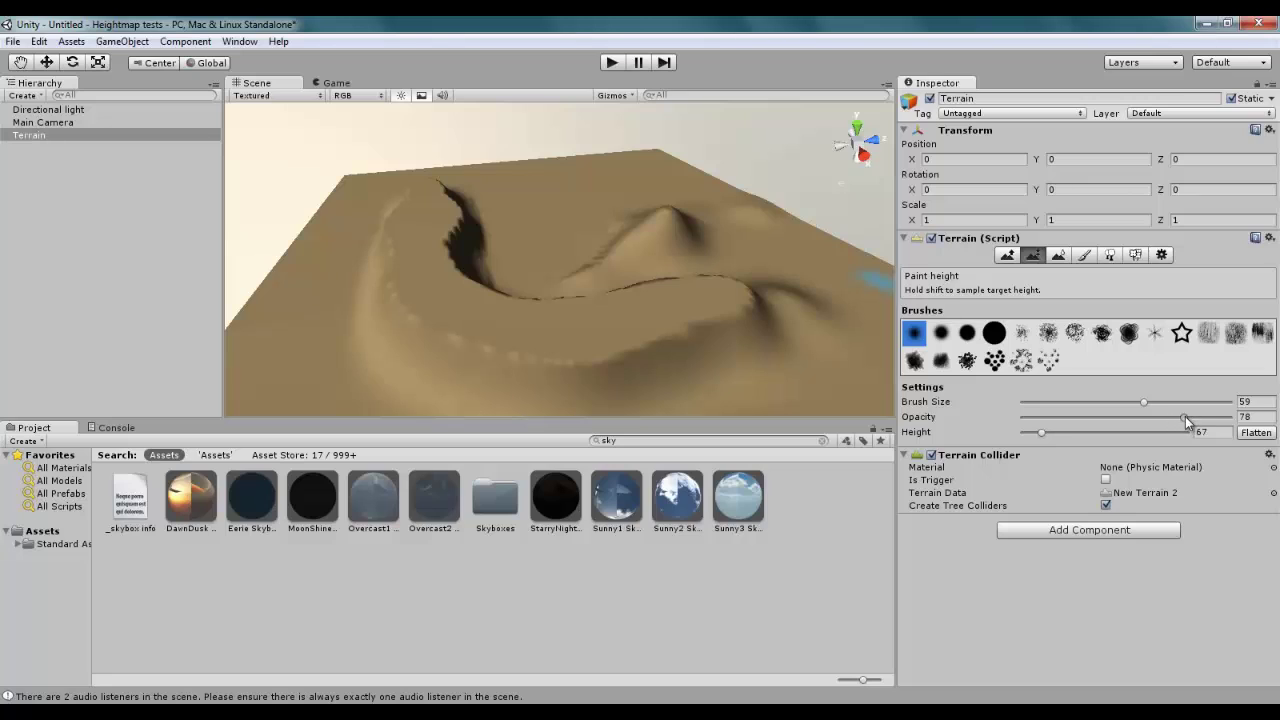
drag(1229, 417, 1176, 418)
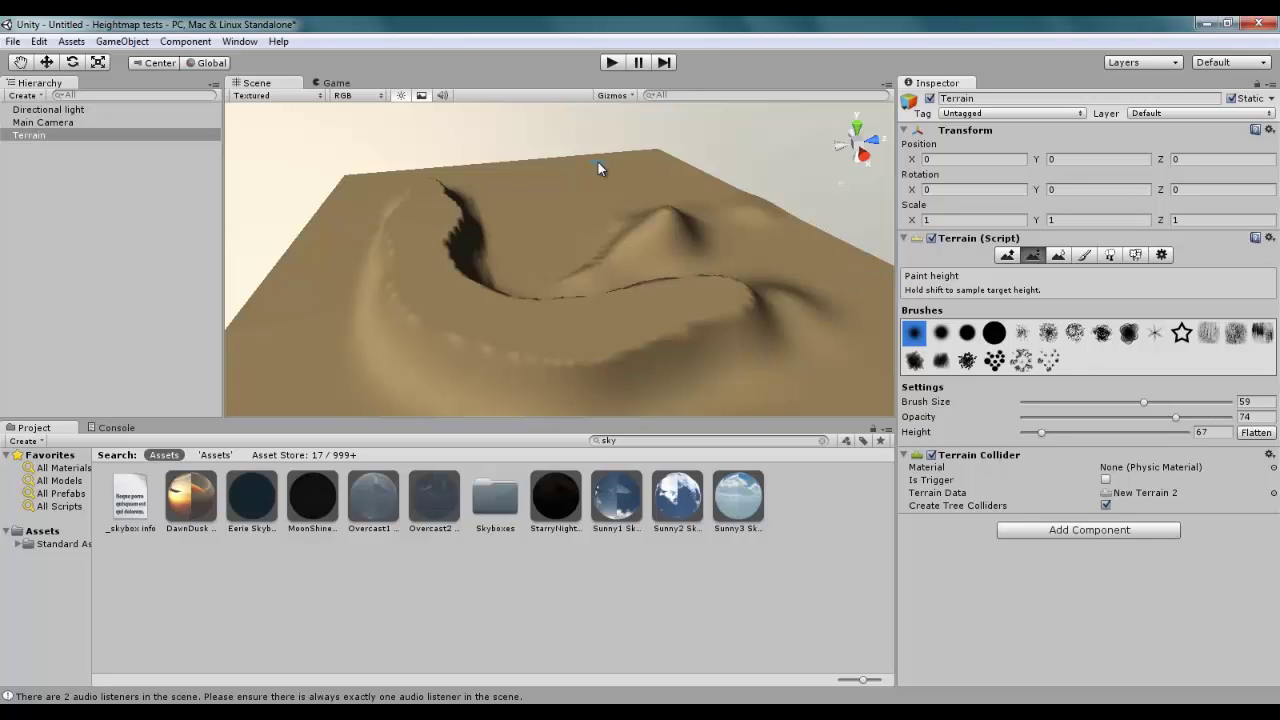
mouse_move(429, 218)
mouse_down()
mouse_move(426, 197)
mouse_move(436, 246)
mouse_up()
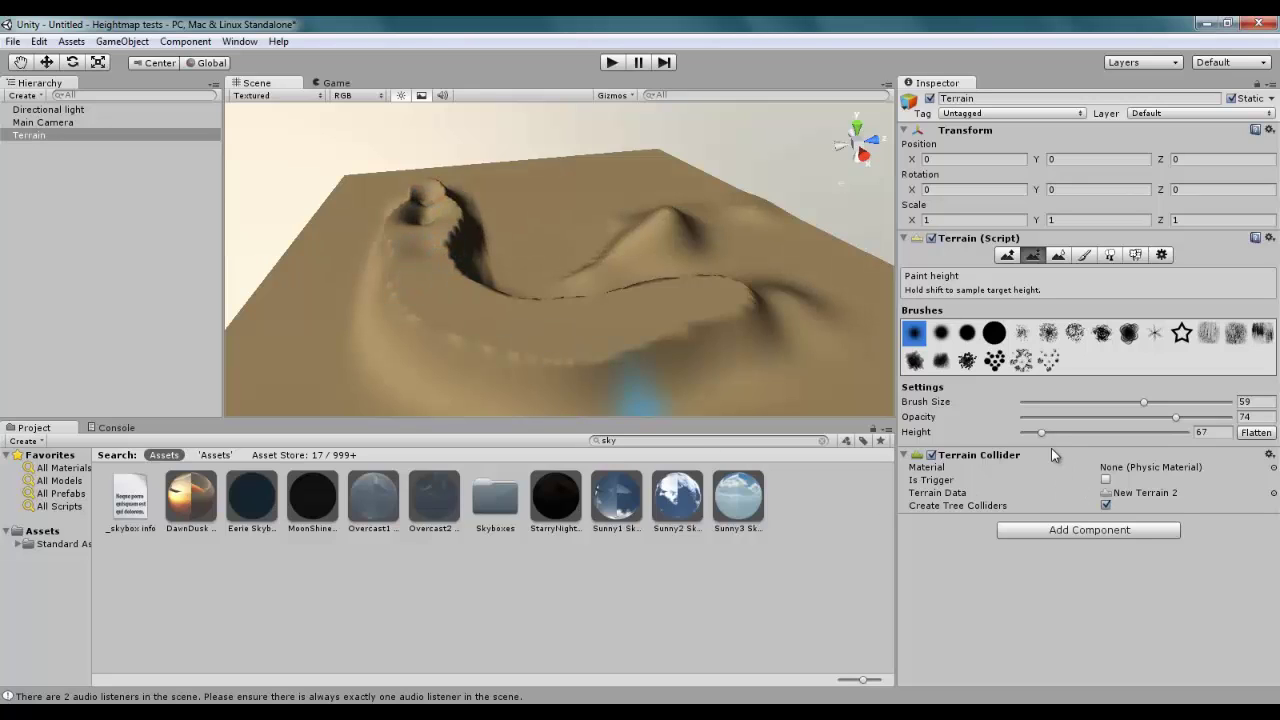
Paint at height 96 to sink a channel along the plateau, level the hilltop and form a mound near the terrain's far edge.
drag(1042, 437, 1047, 433)
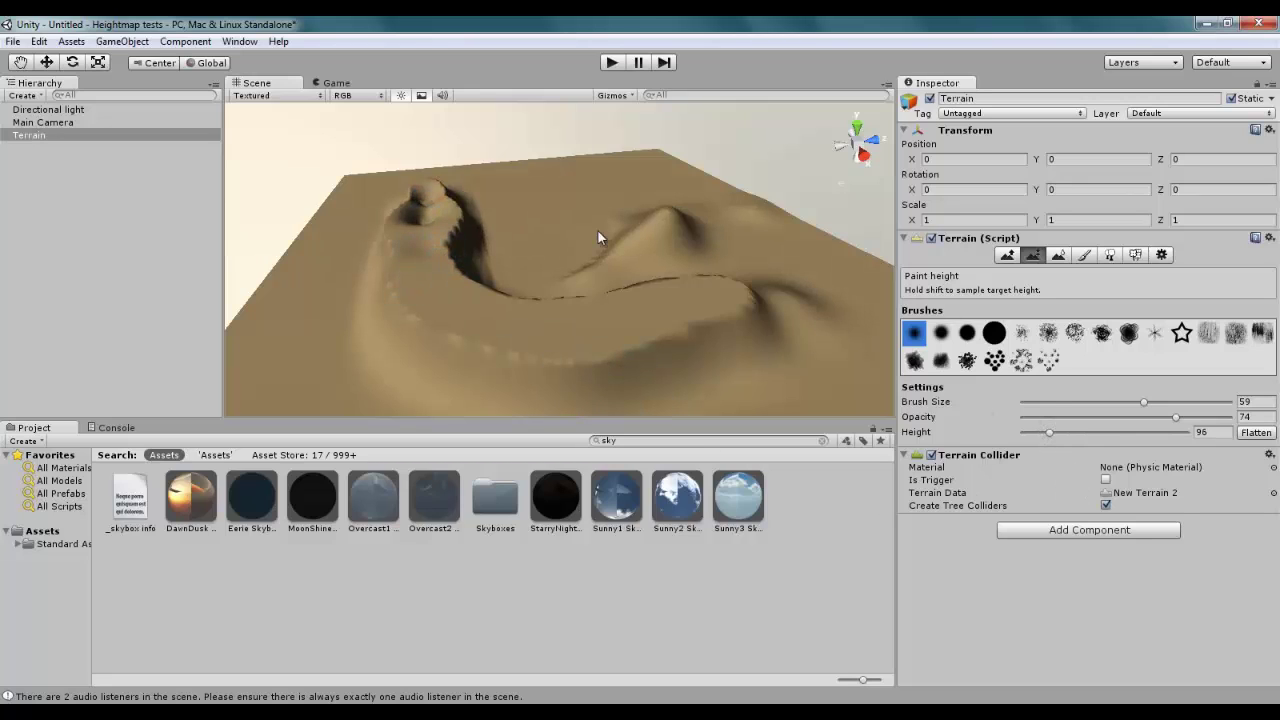
mouse_move(445, 196)
mouse_down()
mouse_move(429, 215)
mouse_move(431, 257)
mouse_move(424, 235)
mouse_move(457, 302)
mouse_move(514, 331)
mouse_move(491, 305)
mouse_up()
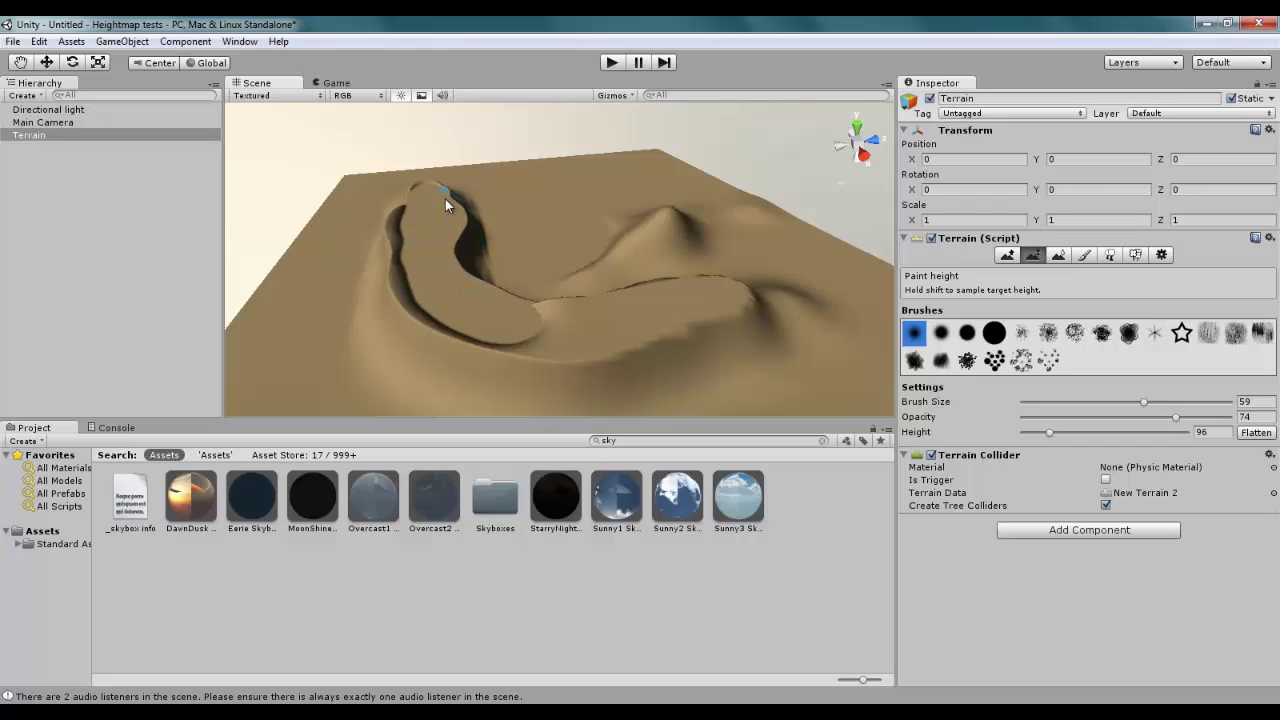
drag(464, 214, 468, 212)
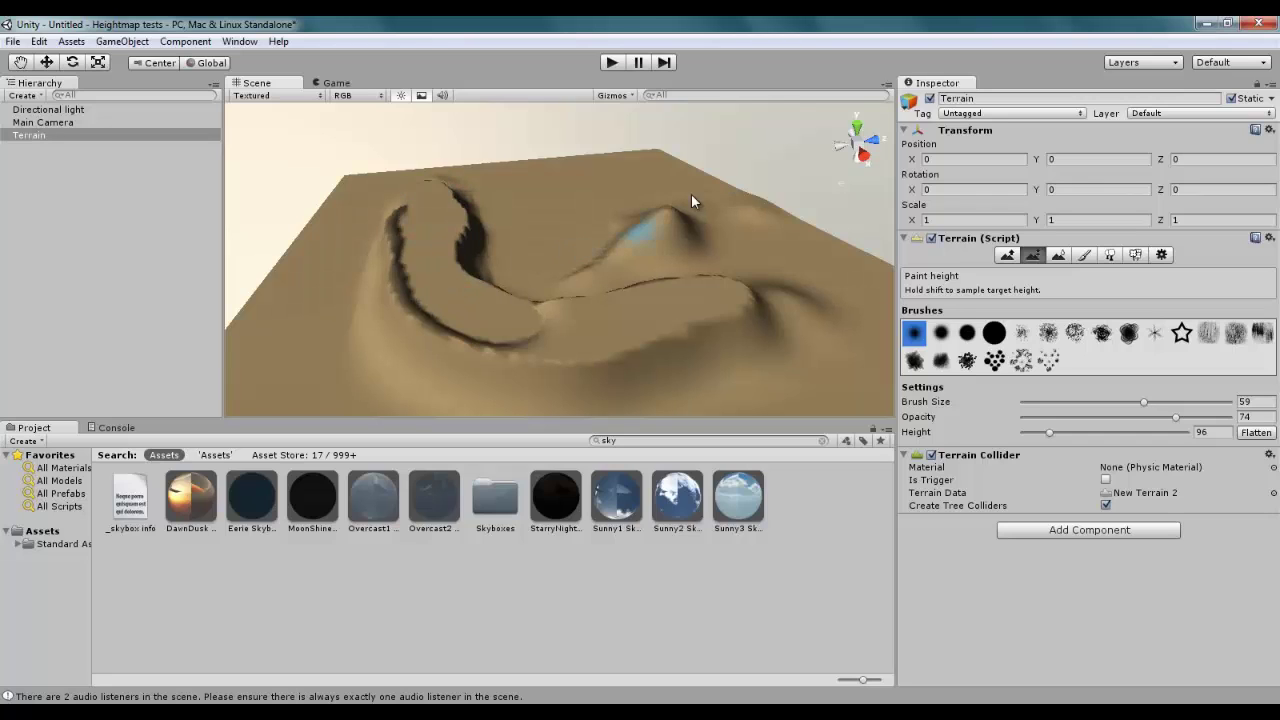
drag(657, 215, 666, 212)
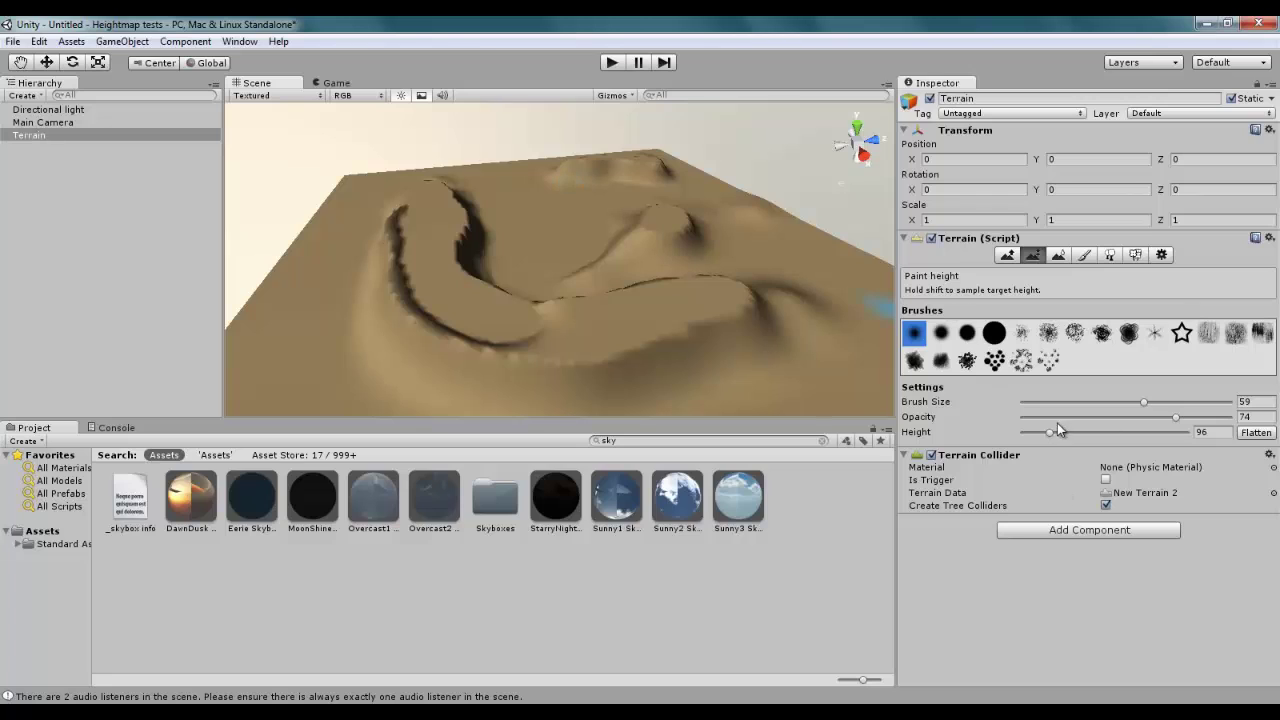
Smooth the jagged edges of the channel, plateau and hill with the Smooth Height tool, increasing brush size and opacity to 100.
click(1059, 255)
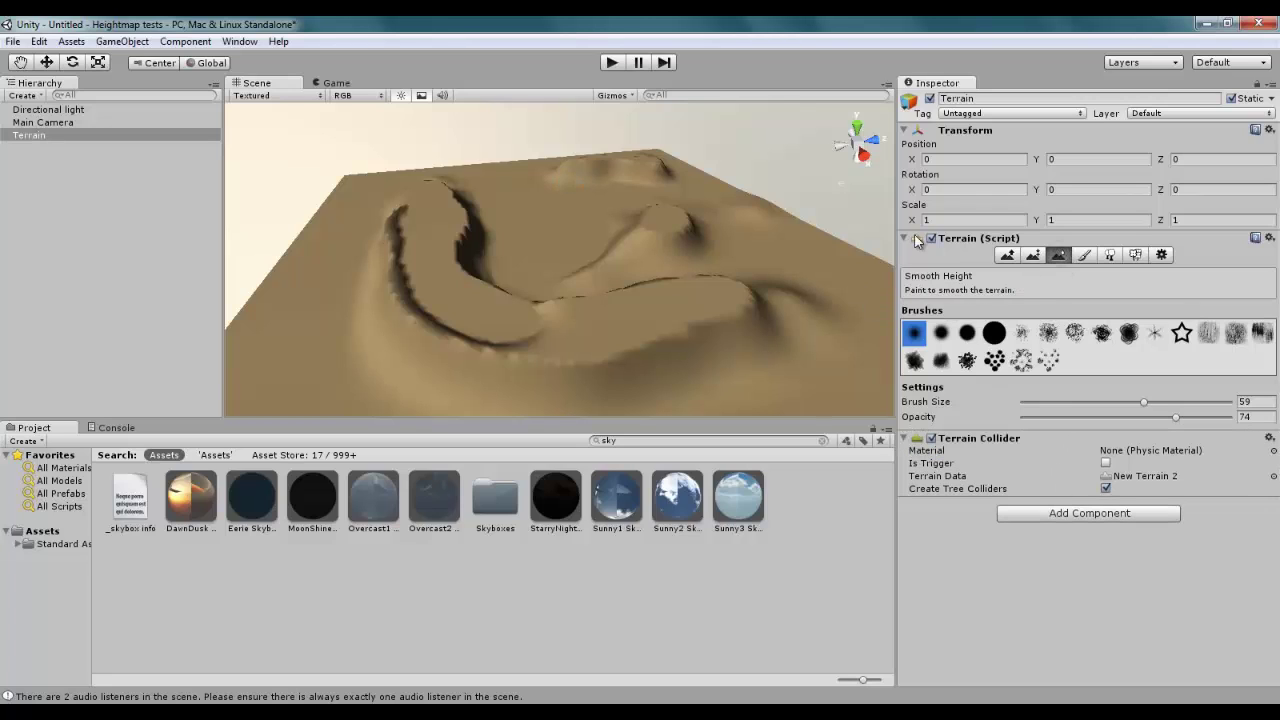
drag(415, 263, 415, 300)
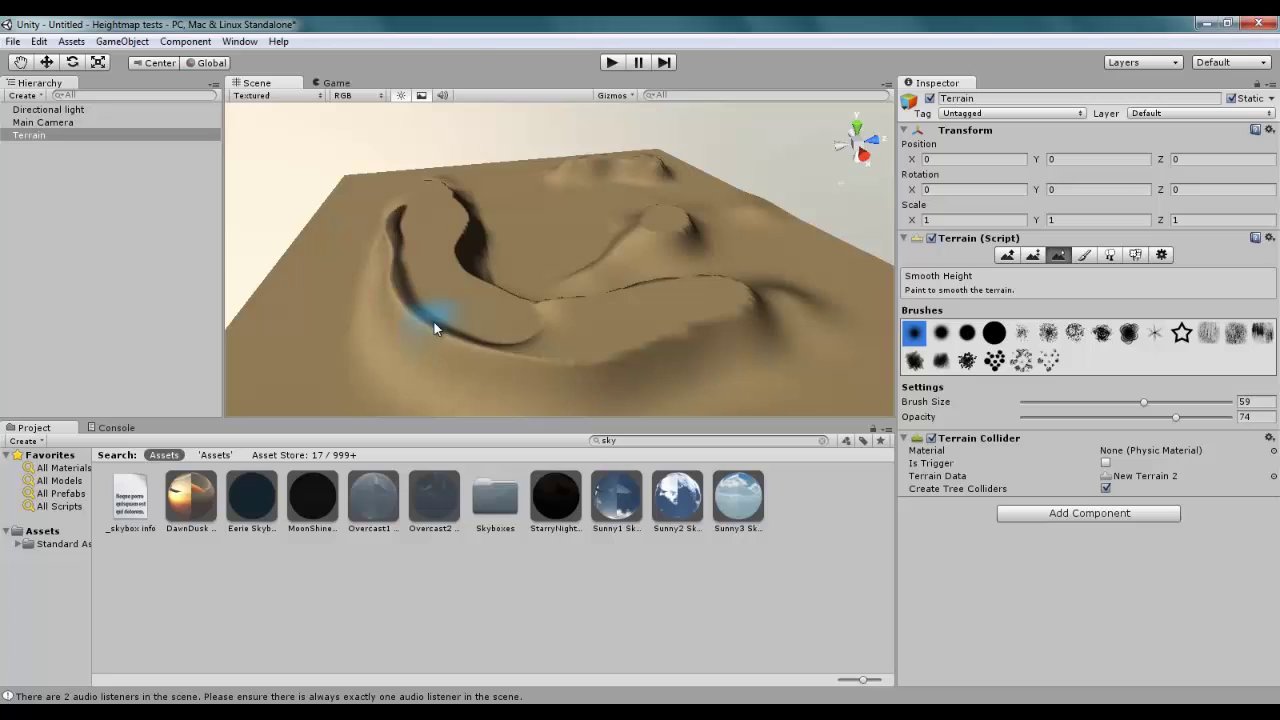
mouse_move(434, 322)
mouse_down()
mouse_move(553, 327)
mouse_move(478, 298)
mouse_move(463, 246)
mouse_up()
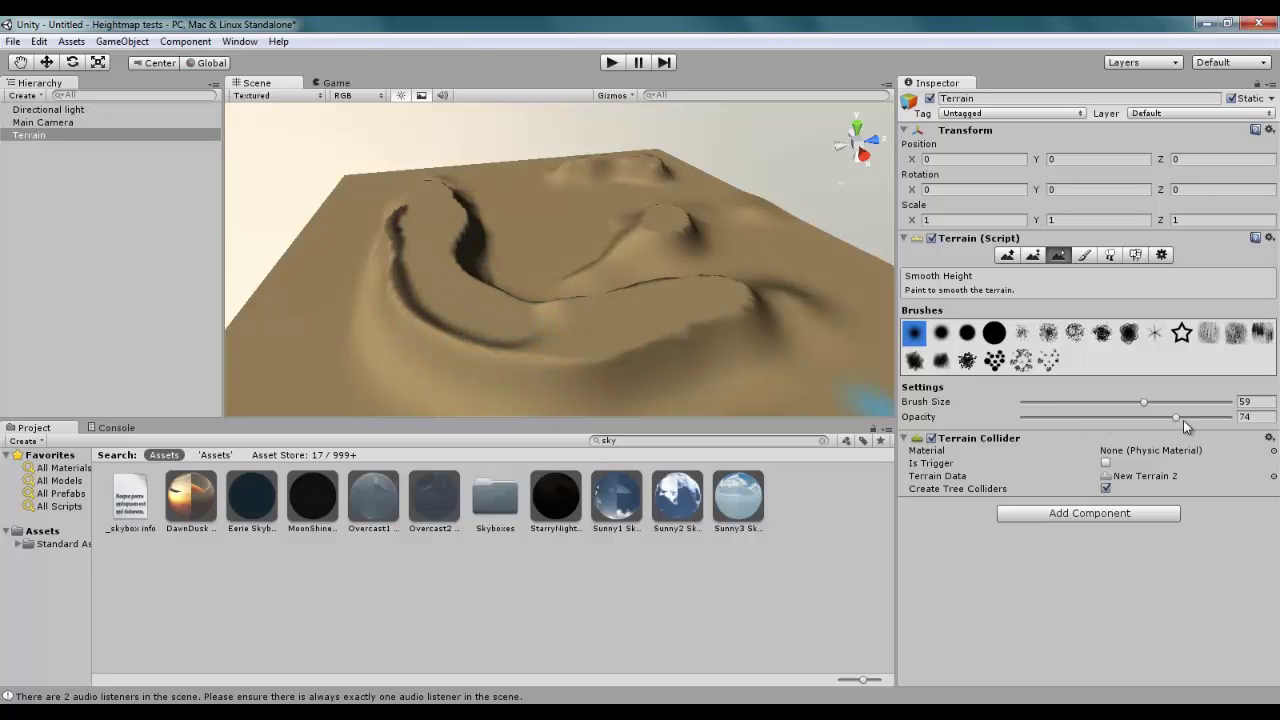
drag(1174, 418, 1232, 402)
mouse_move(484, 265)
mouse_down()
mouse_move(470, 262)
mouse_move(454, 198)
mouse_move(407, 208)
mouse_move(418, 309)
mouse_move(510, 352)
mouse_move(585, 353)
mouse_up()
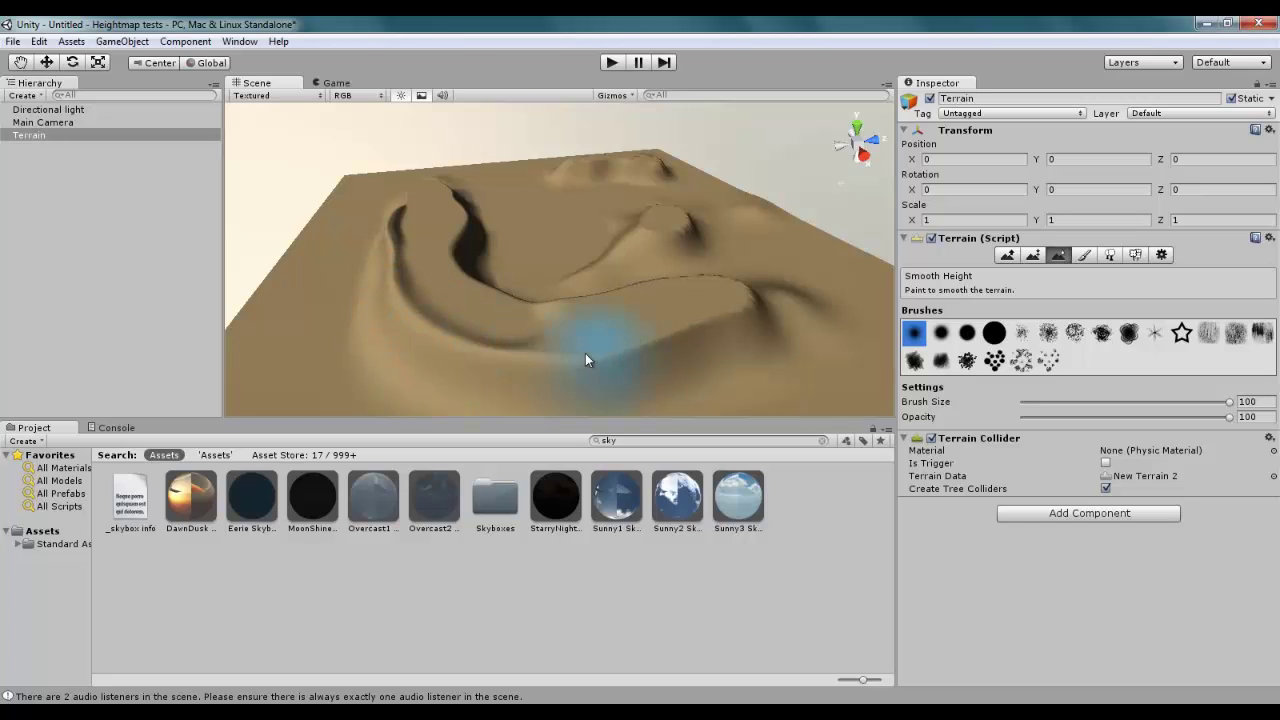
mouse_move(748, 318)
mouse_down()
mouse_move(805, 309)
mouse_move(606, 220)
mouse_move(707, 236)
mouse_up()
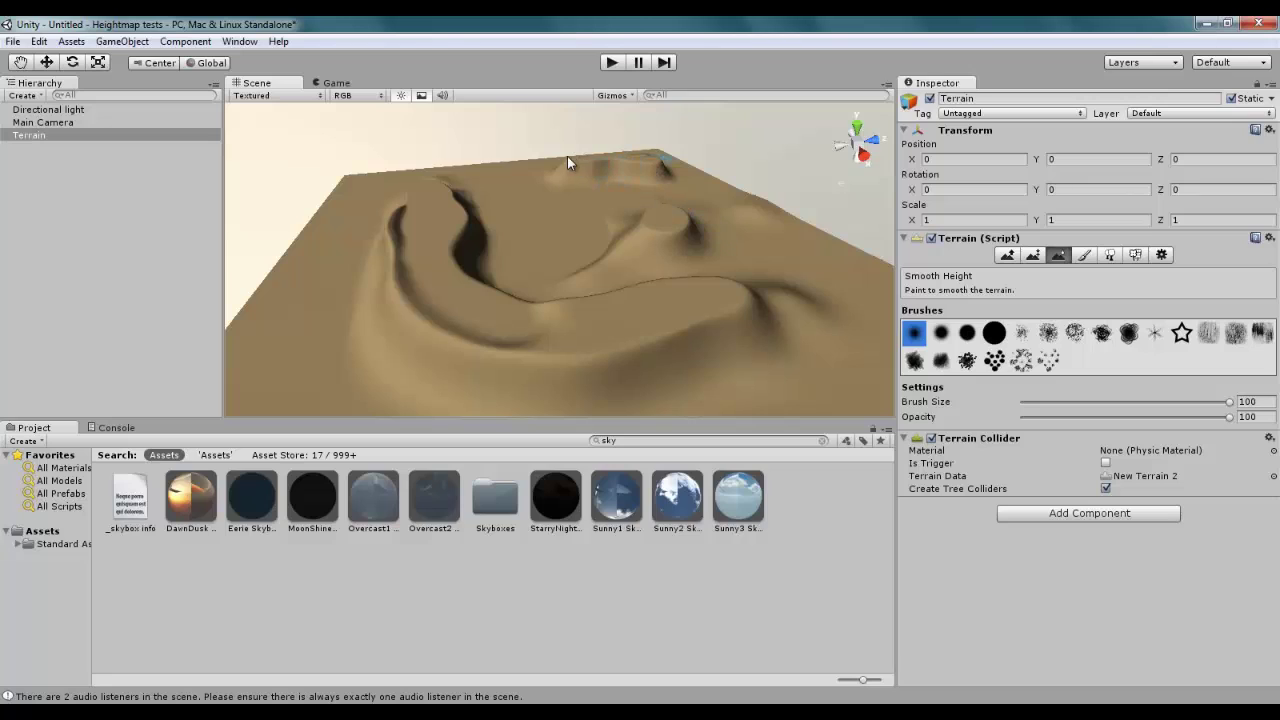
click(671, 244)
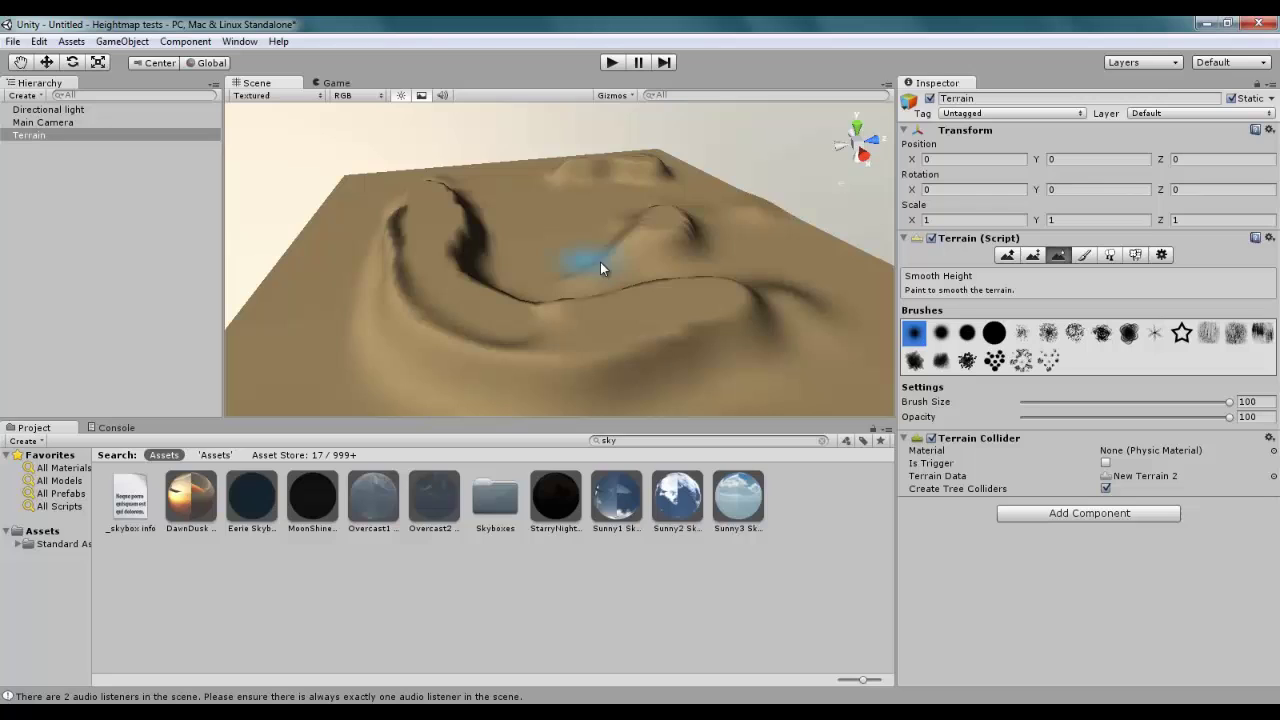
Lower the ridge beside the hill and the slope at the plateau's near end using Raise / Lower Terrain with the second round brush.
click(1007, 255)
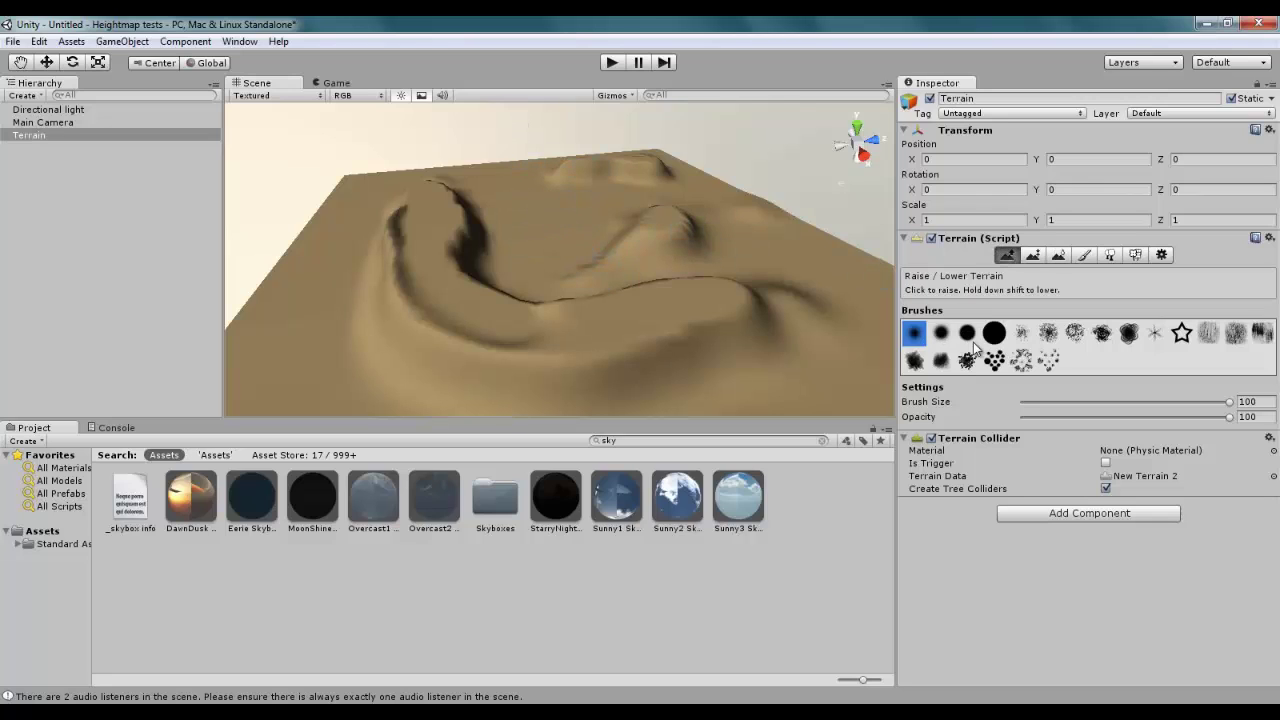
click(941, 334)
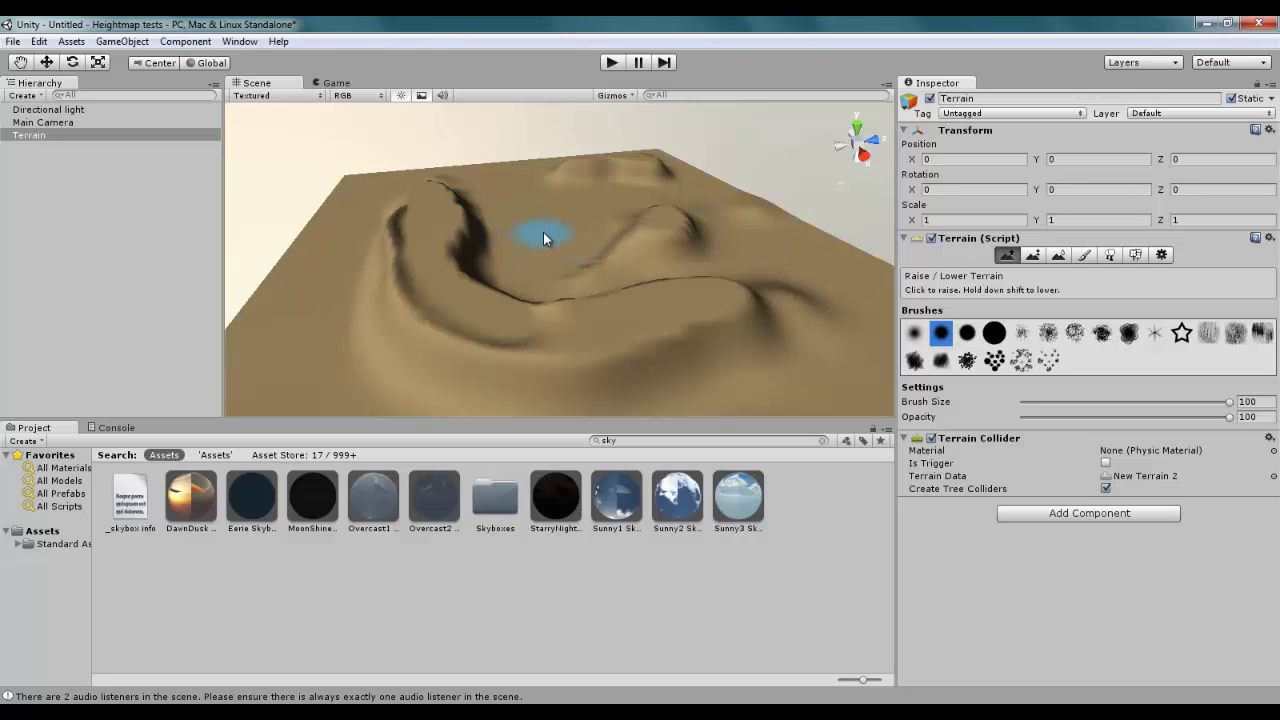
mouse_move(534, 240)
shift+mouse_down()
mouse_move(562, 211)
mouse_move(586, 271)
mouse_move(632, 263)
shift+mouse_up()
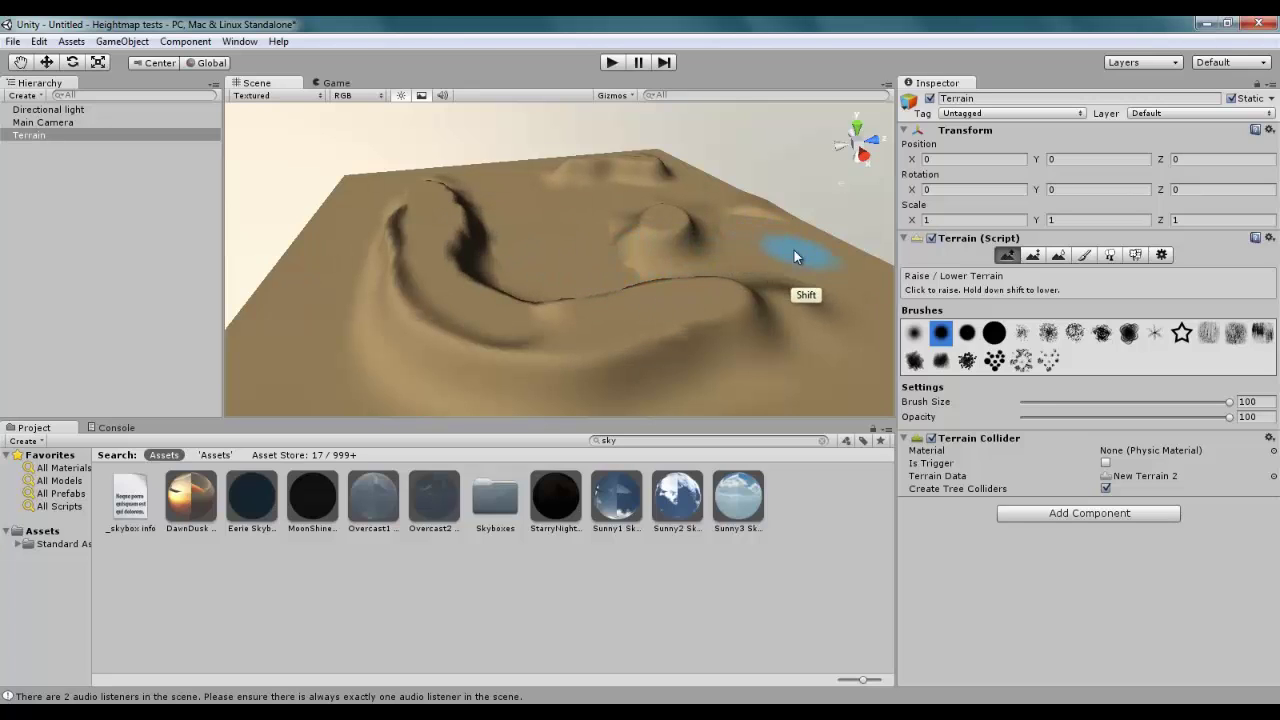
mouse_move(833, 308)
shift+mouse_down()
mouse_move(845, 398)
mouse_move(862, 303)
mouse_move(837, 289)
mouse_move(841, 374)
mouse_move(856, 390)
mouse_move(853, 284)
mouse_move(882, 312)
shift+mouse_up()
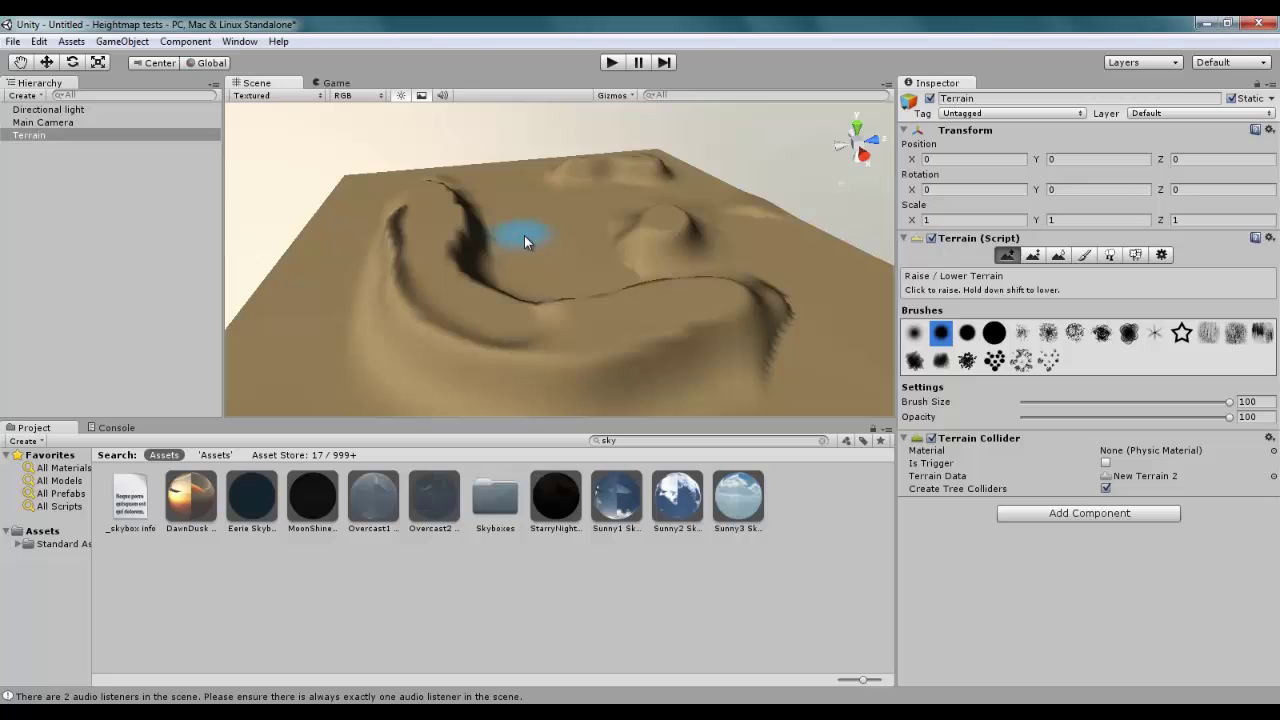
mouse_move(525, 235)
shift+mouse_down()
mouse_move(519, 215)
mouse_move(518, 239)
shift+mouse_up()
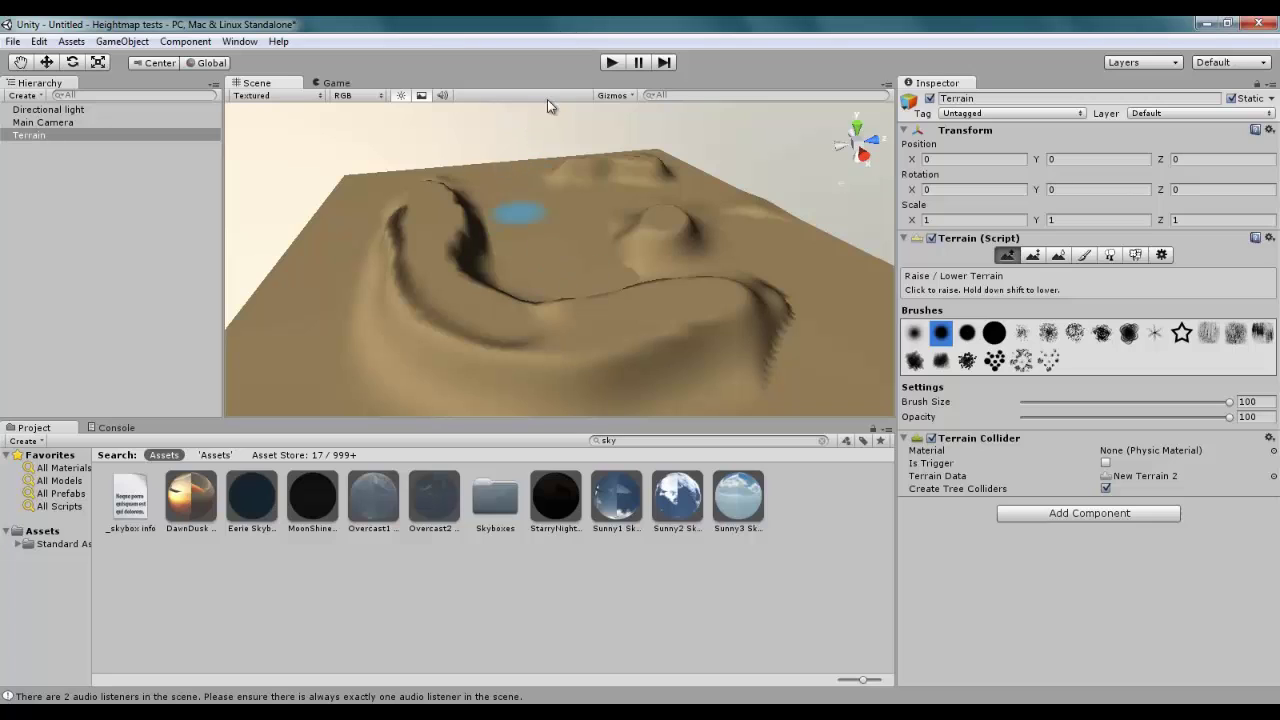
Raise a mound on the plateau's inner edge near its far end, smooth it and flatten its top at height 96.
mouse_move(442, 240)
mouse_down()
mouse_move(457, 254)
mouse_move(445, 206)
mouse_move(474, 217)
mouse_move(485, 259)
mouse_up()
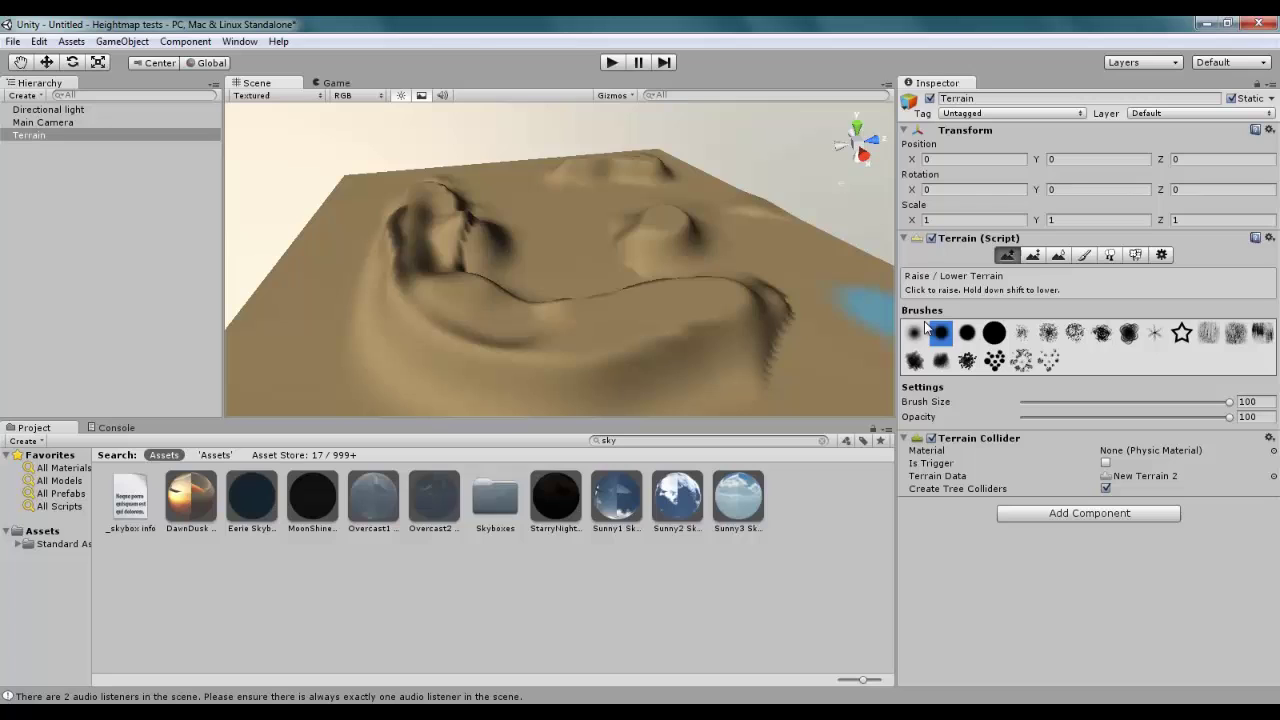
click(1060, 255)
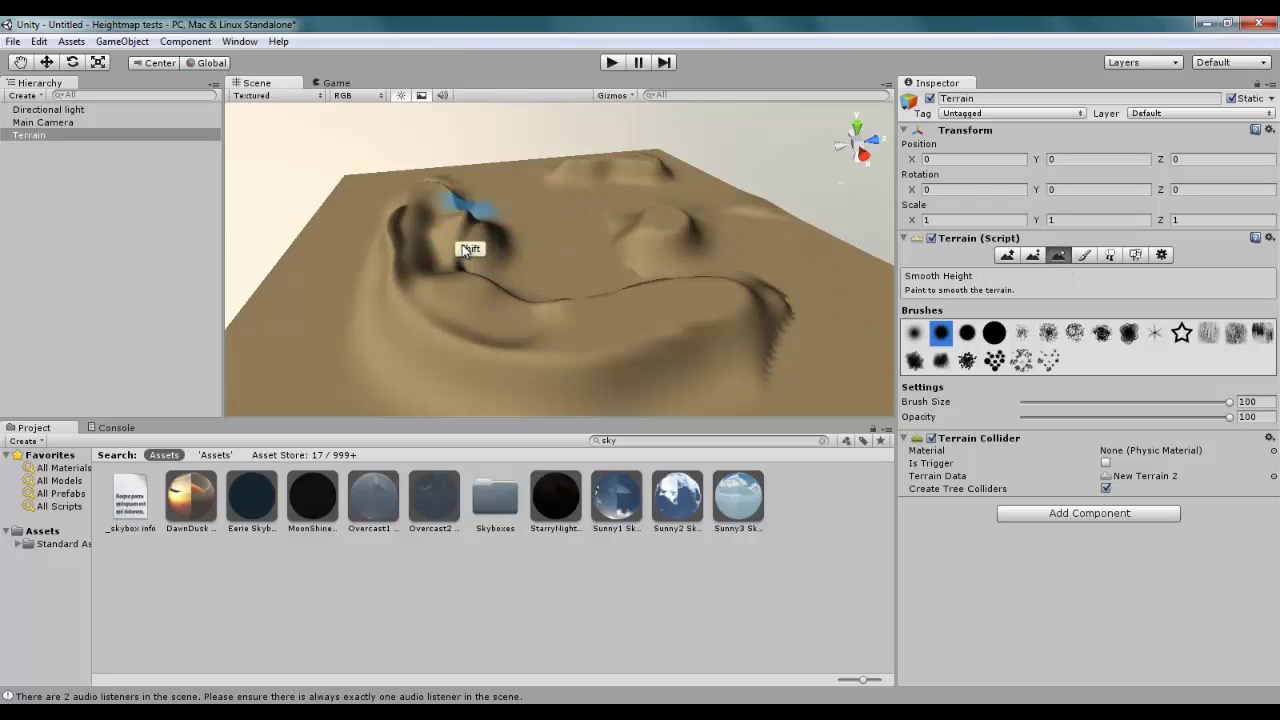
mouse_move(464, 228)
shift+mouse_down()
mouse_move(457, 263)
mouse_move(486, 234)
mouse_move(480, 223)
mouse_move(457, 262)
mouse_move(479, 224)
mouse_move(446, 204)
mouse_move(465, 228)
mouse_move(464, 209)
mouse_move(485, 228)
mouse_move(480, 240)
shift+mouse_up()
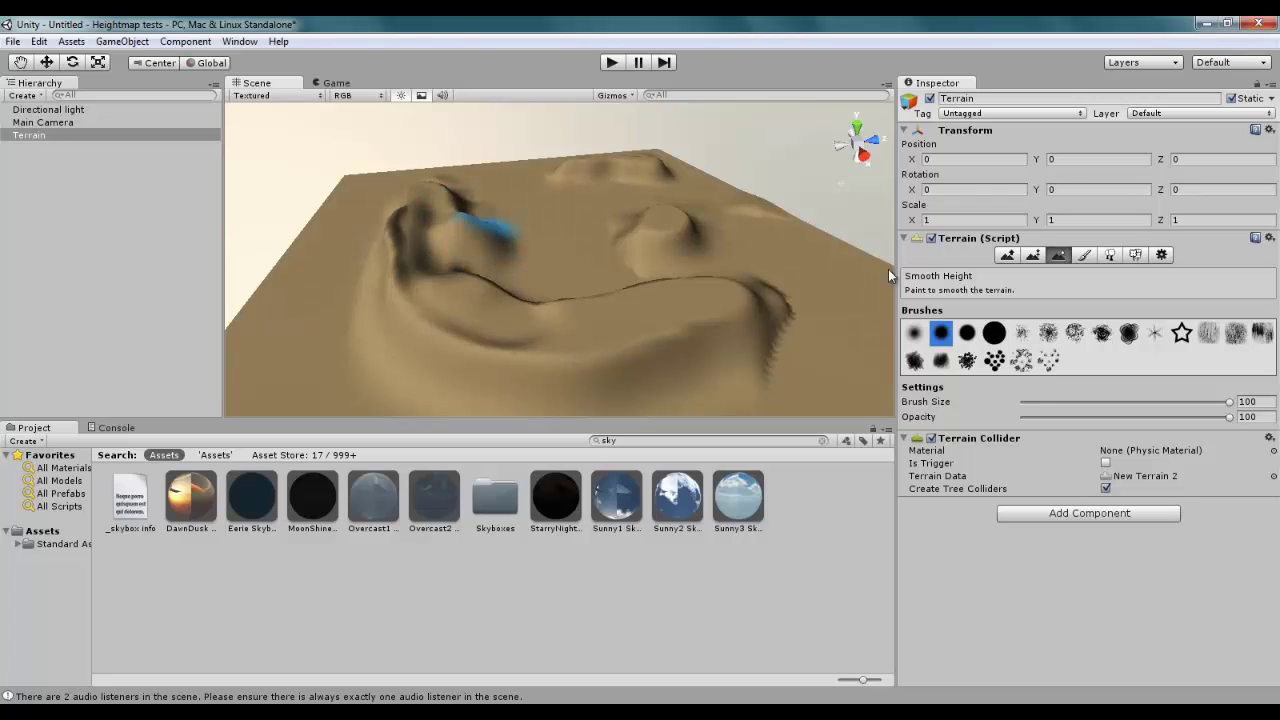
click(1013, 259)
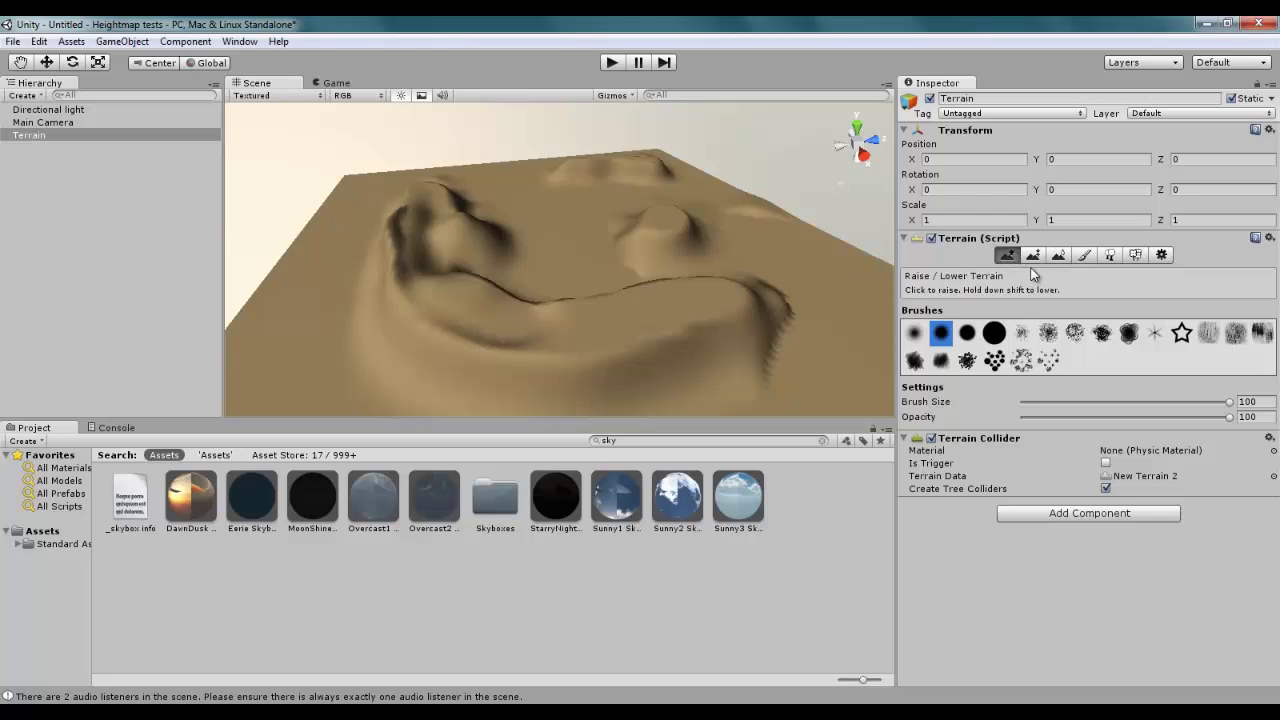
click(1033, 256)
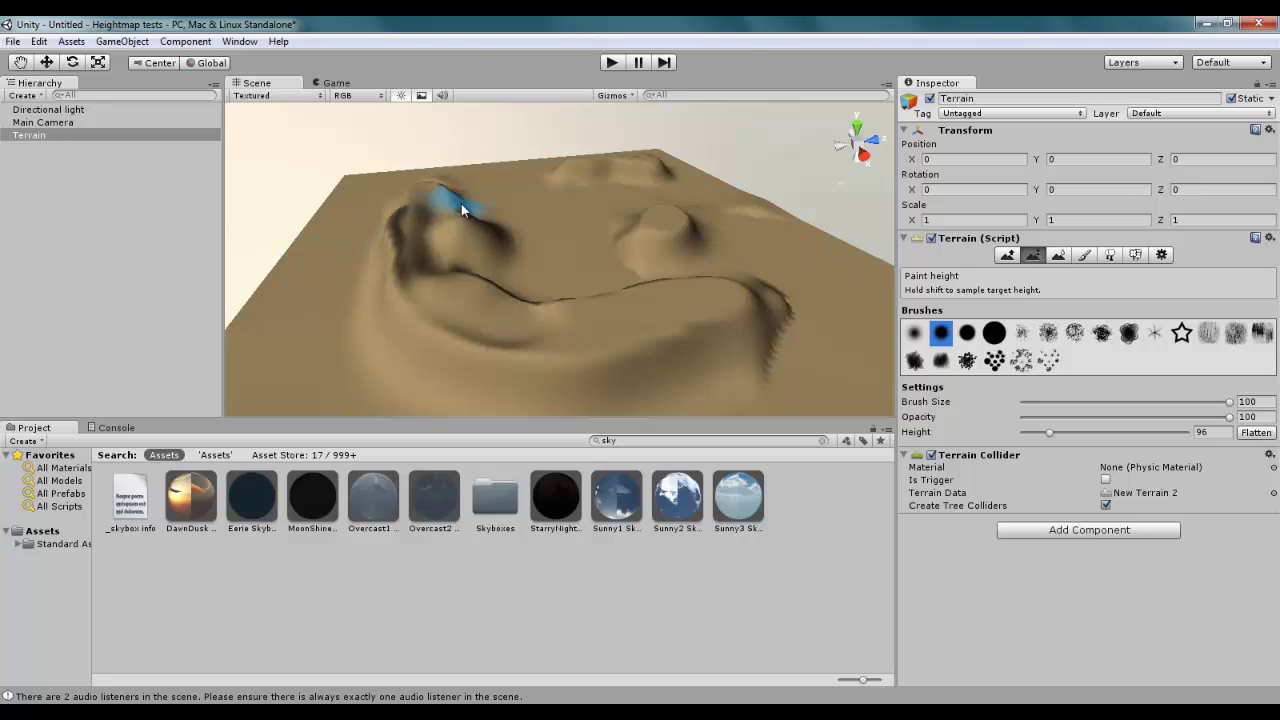
drag(461, 218, 473, 220)
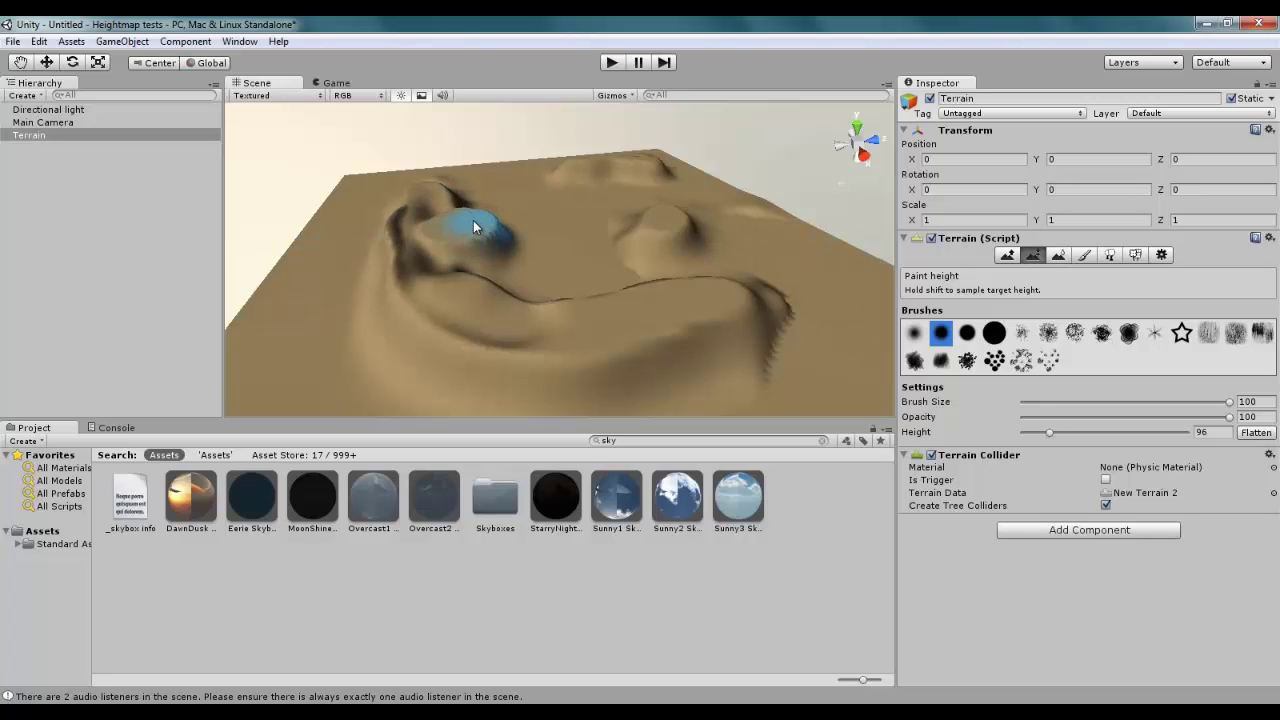
Smooth the area around the flattened mound and the jagged slope at the plateau's near end with the Smooth Height tool.
click(1058, 255)
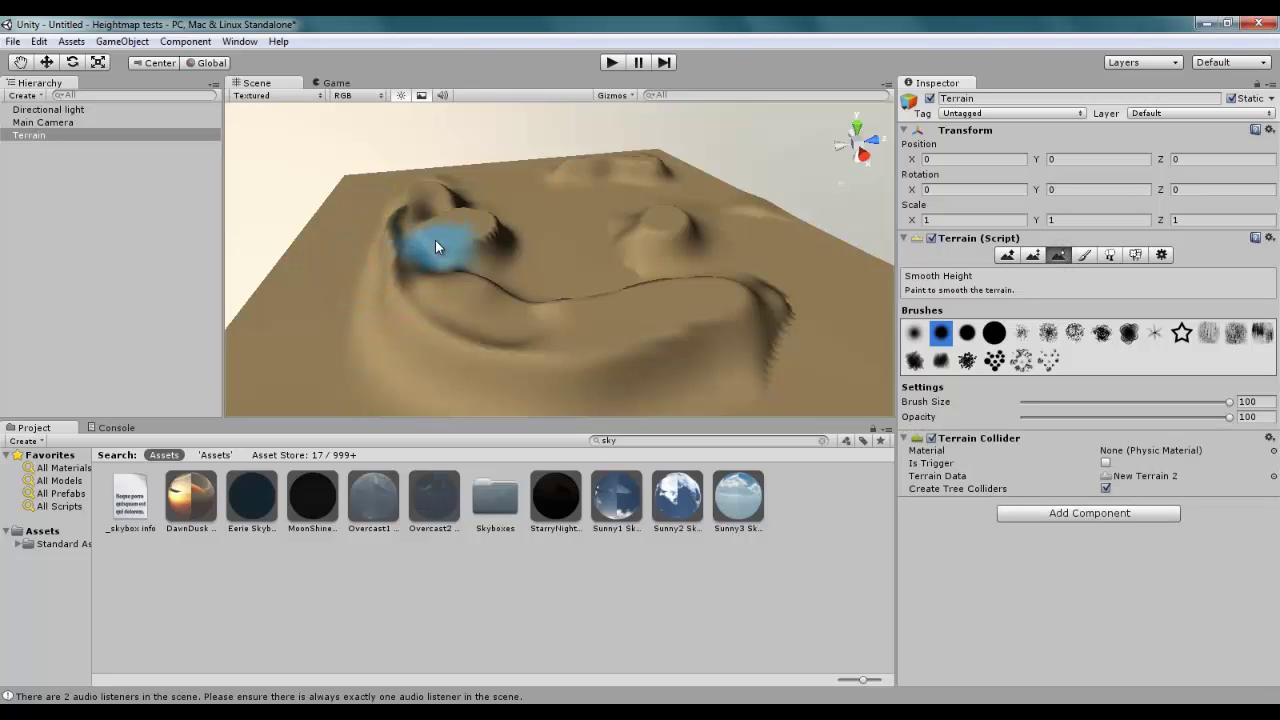
key(shift)
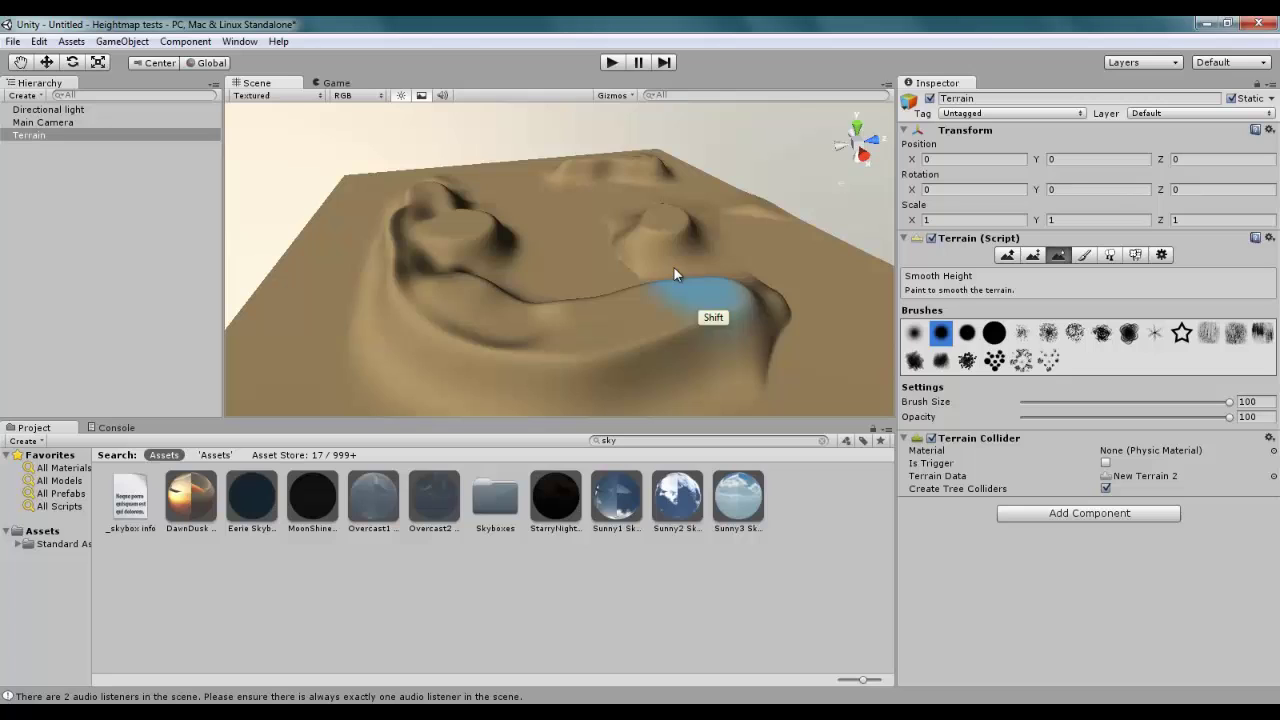
mouse_move(730, 293)
shift+mouse_down()
mouse_move(754, 286)
mouse_move(728, 443)
shift+mouse_up()
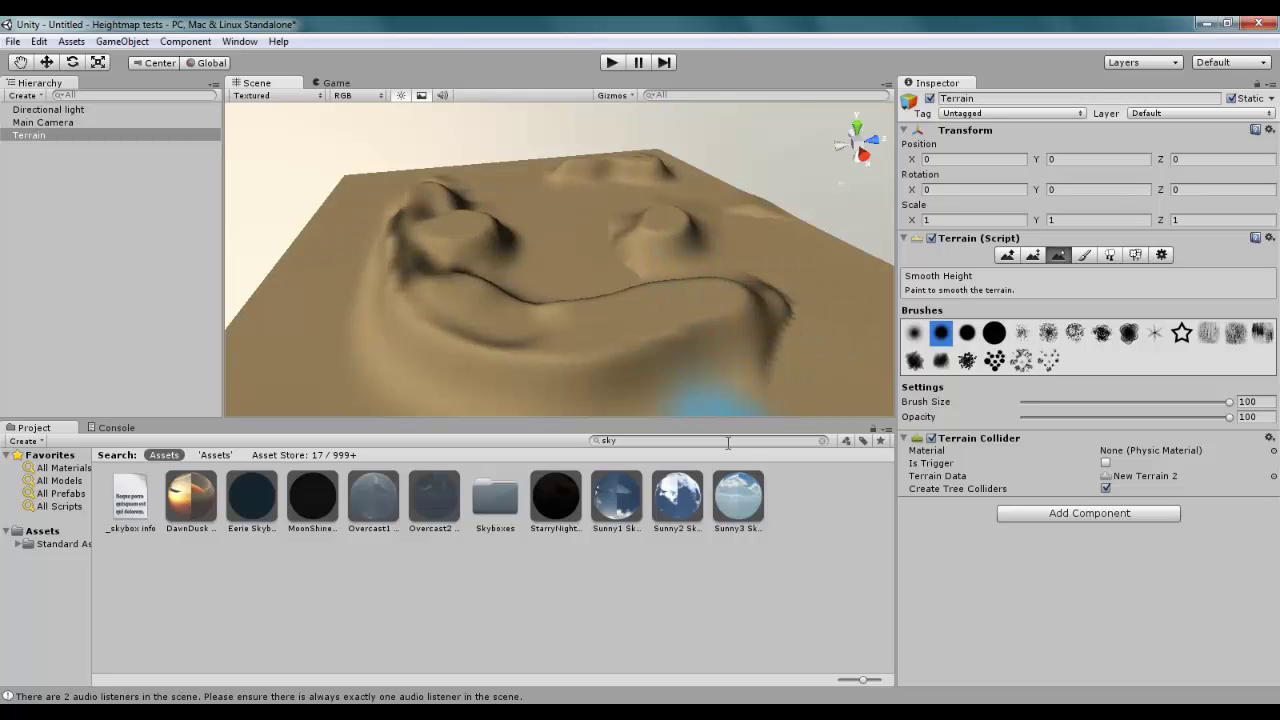
scroll(614, 248, up, 5)
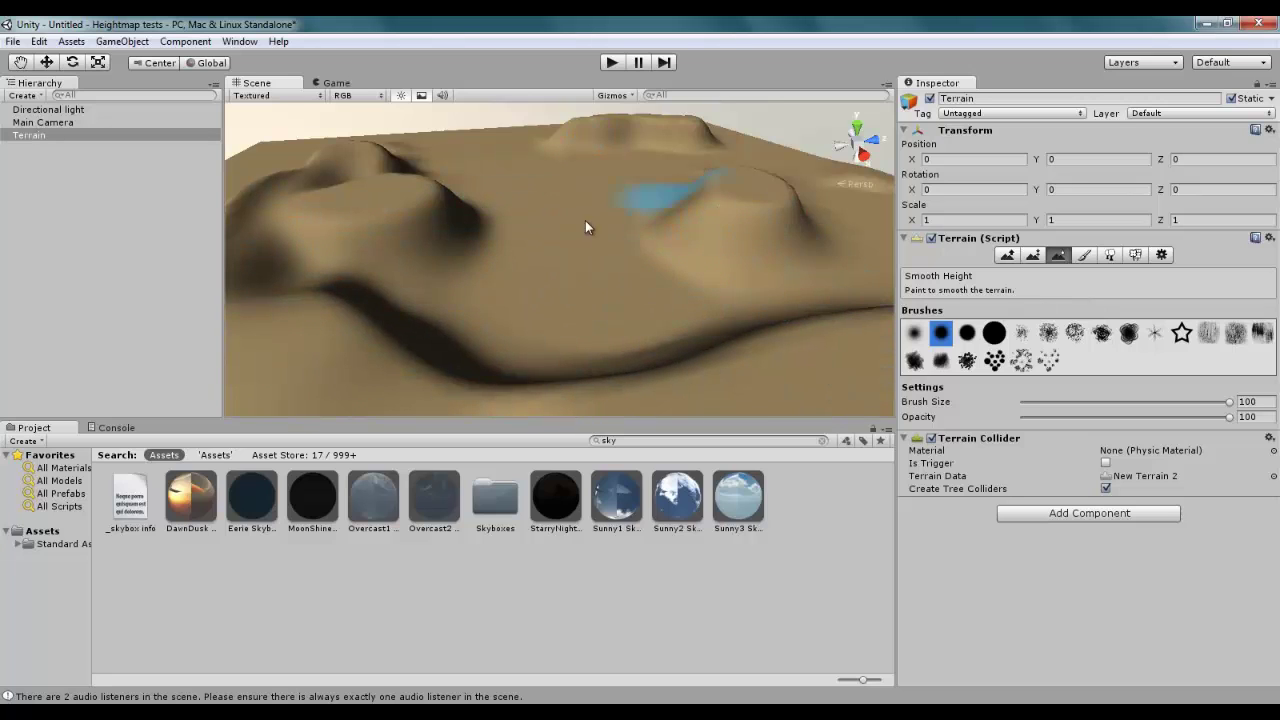
click(1108, 254)
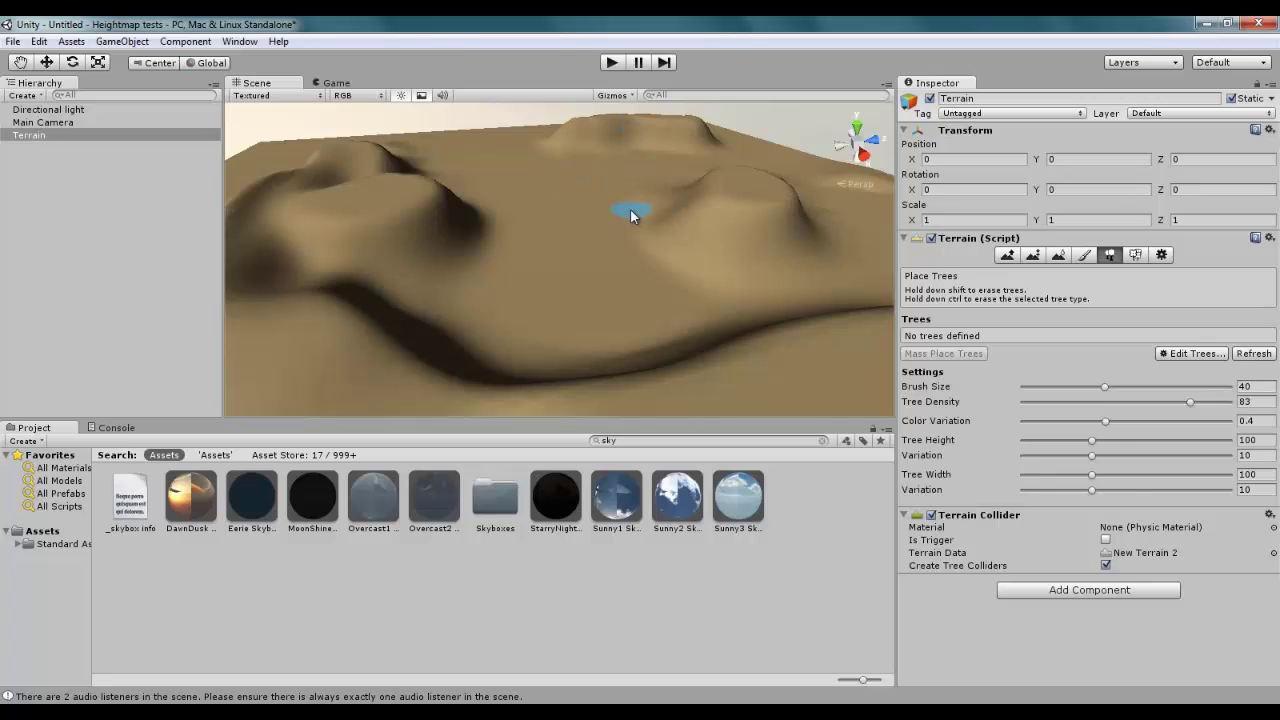
scroll(630, 208, down, 10)
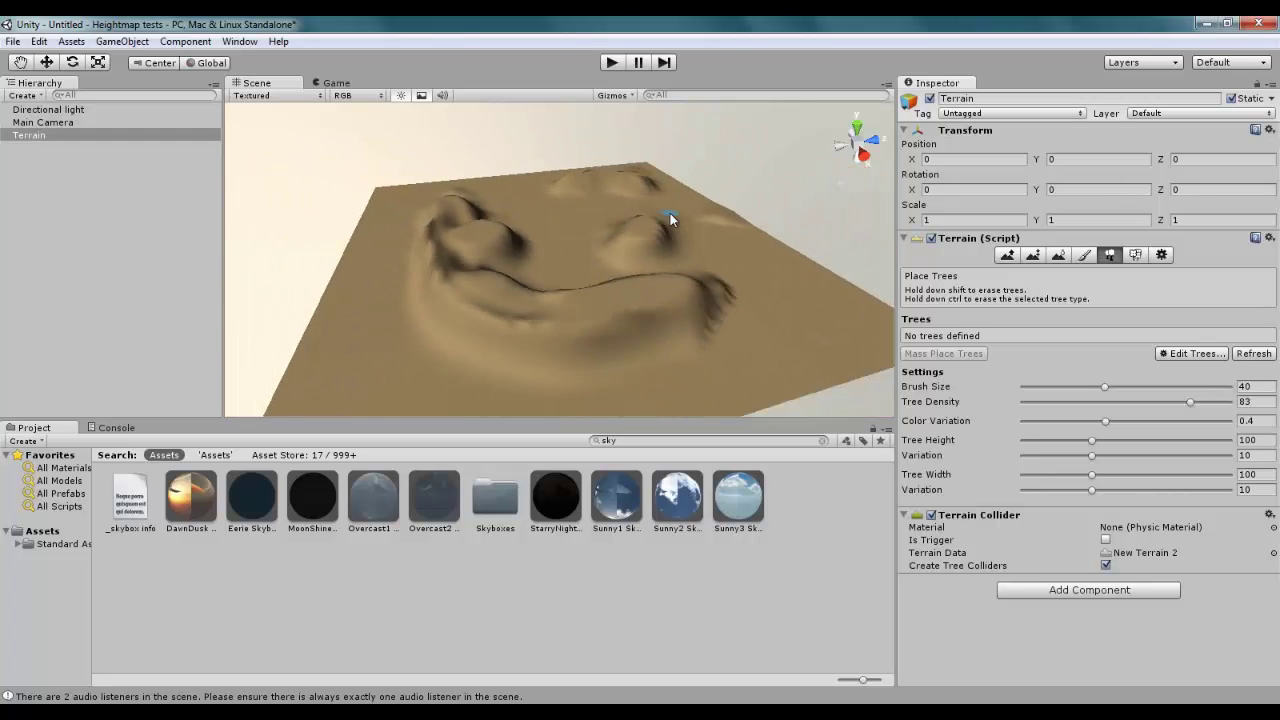
scroll(671, 214, up, 2)
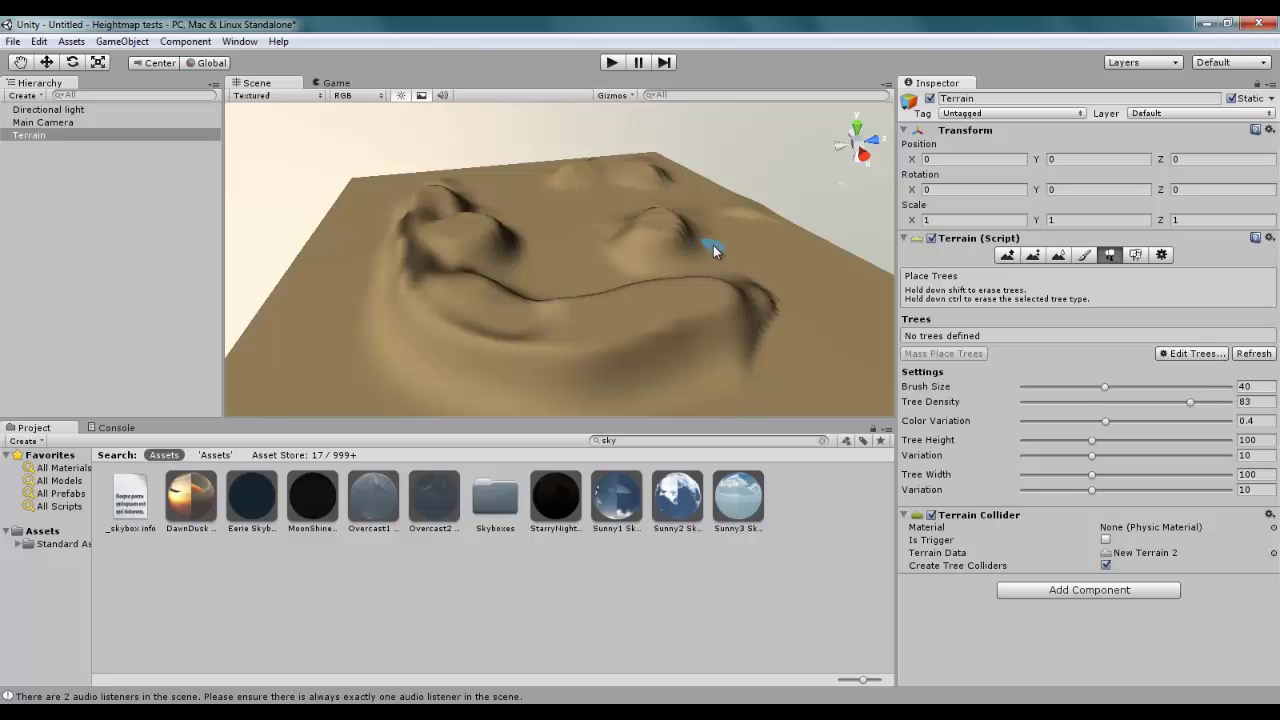
Set the terrain's heightmap resolution to 2049 in its resolution settings.
click(1160, 258)
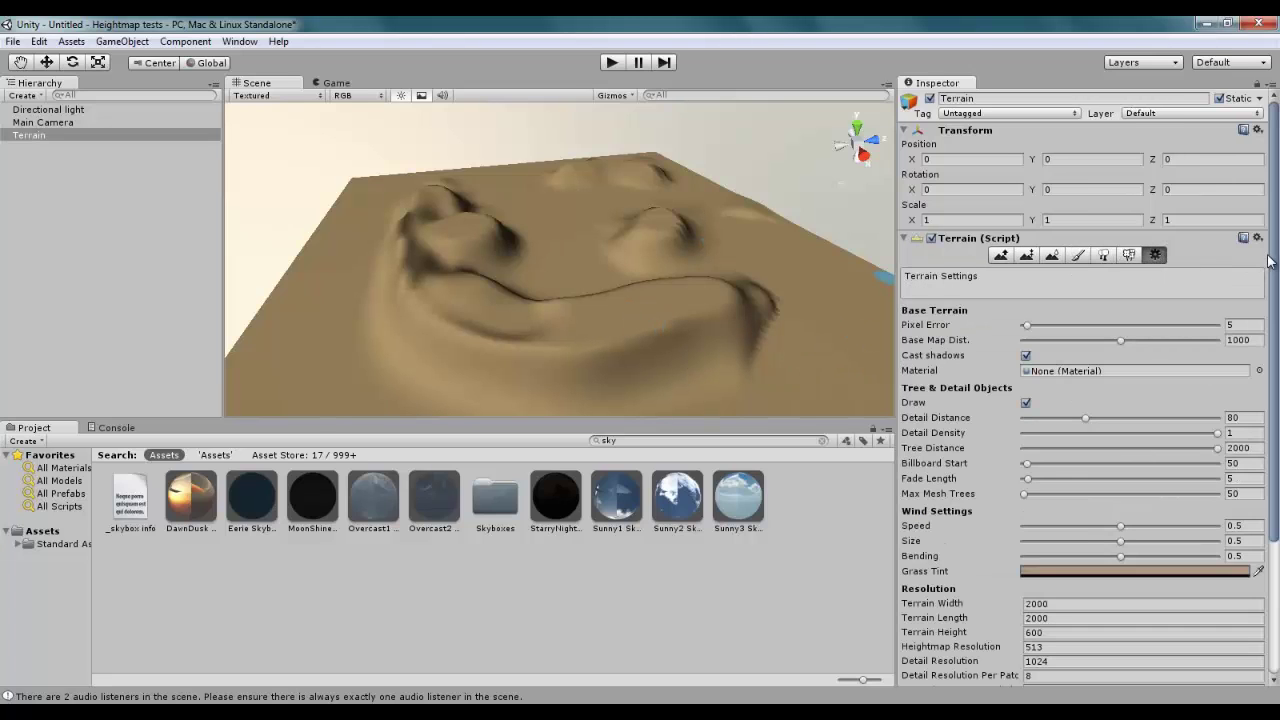
scroll(1265, 258, down, 4)
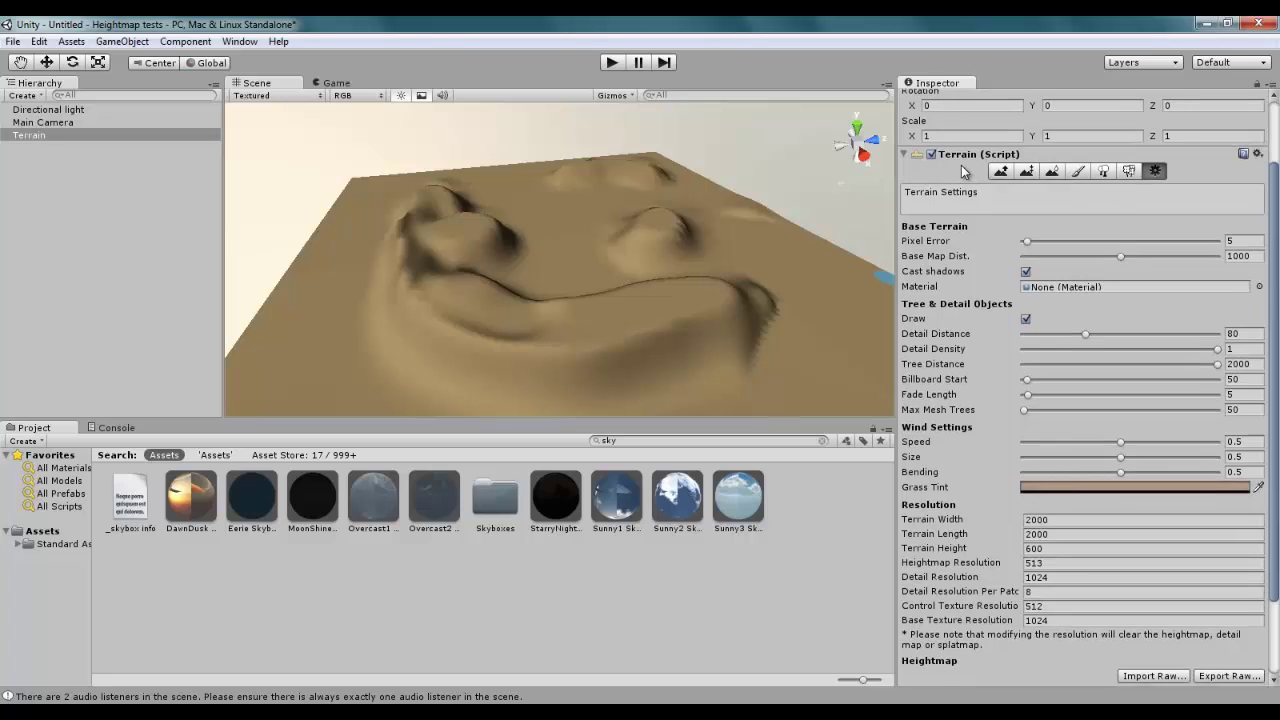
scroll(1277, 275, down, 5)
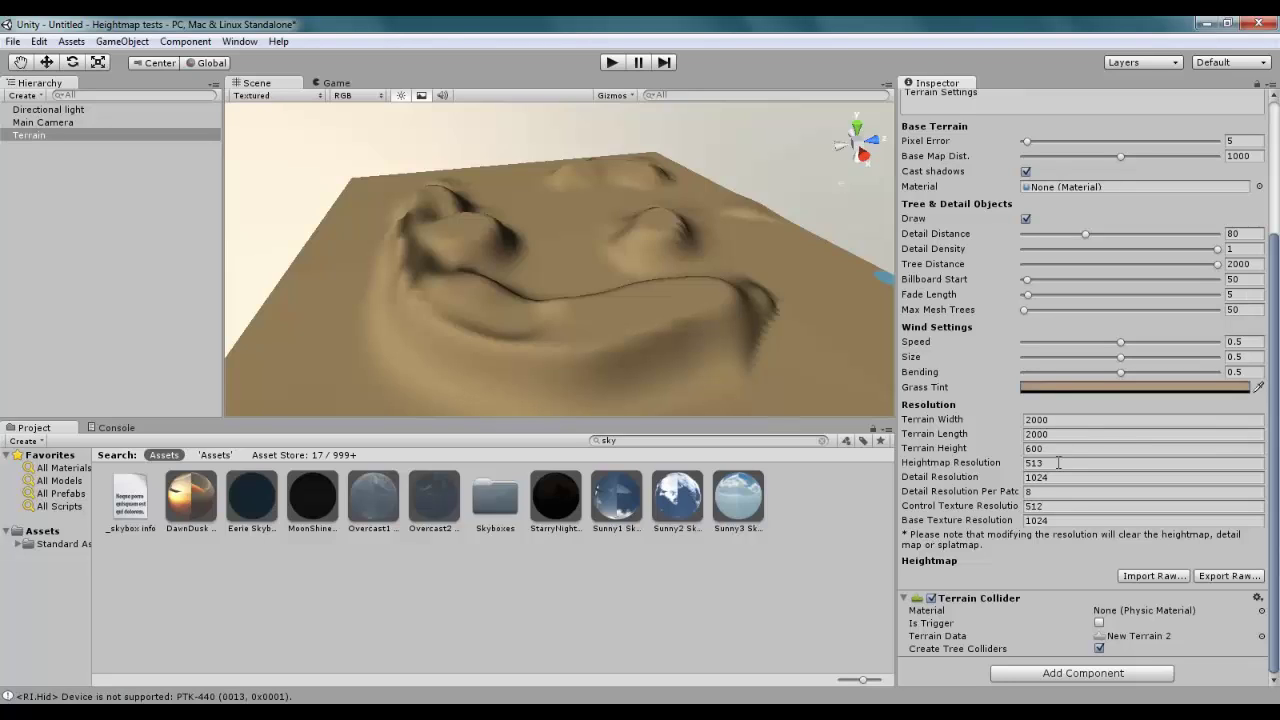
drag(1056, 463, 1008, 470)
text(2049)
key(Return)
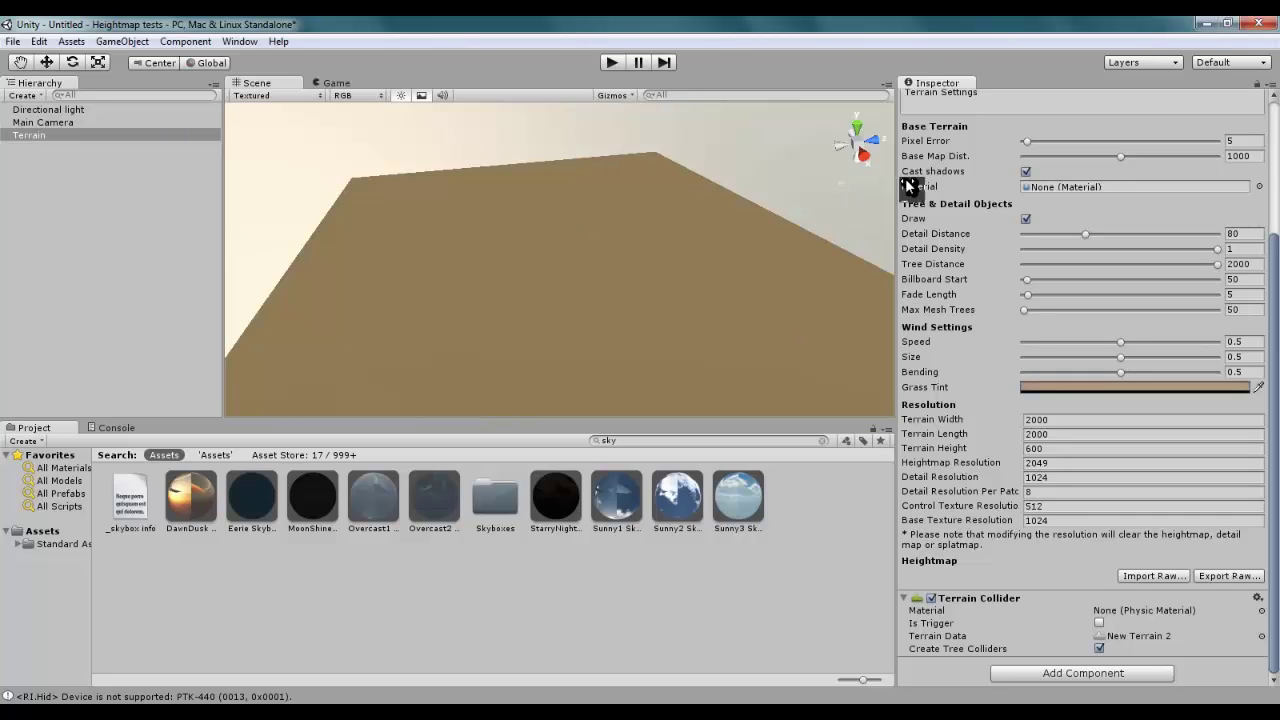
Review the standard power-of-2 and power-of-2+1 heightmap sizes in the standard_heightmap_sizes.png reference image and put it away.
click(1057, 462)
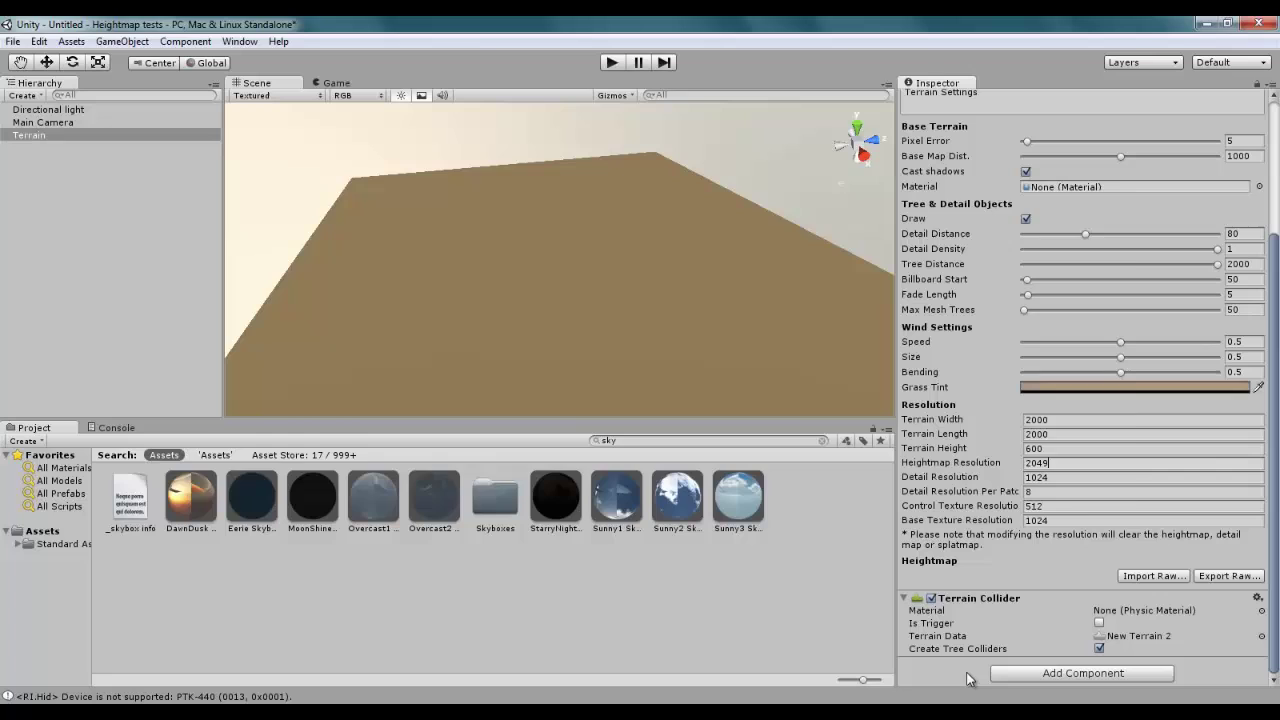
key(alt+Tab)
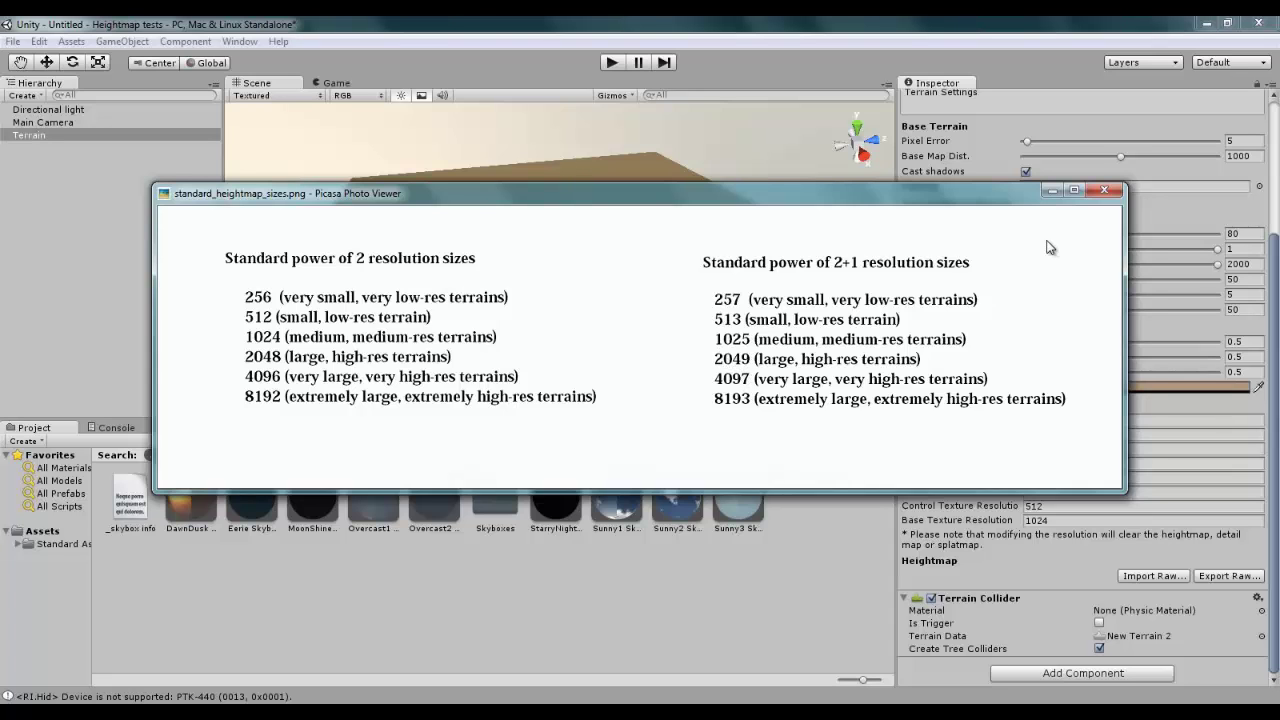
click(1049, 190)
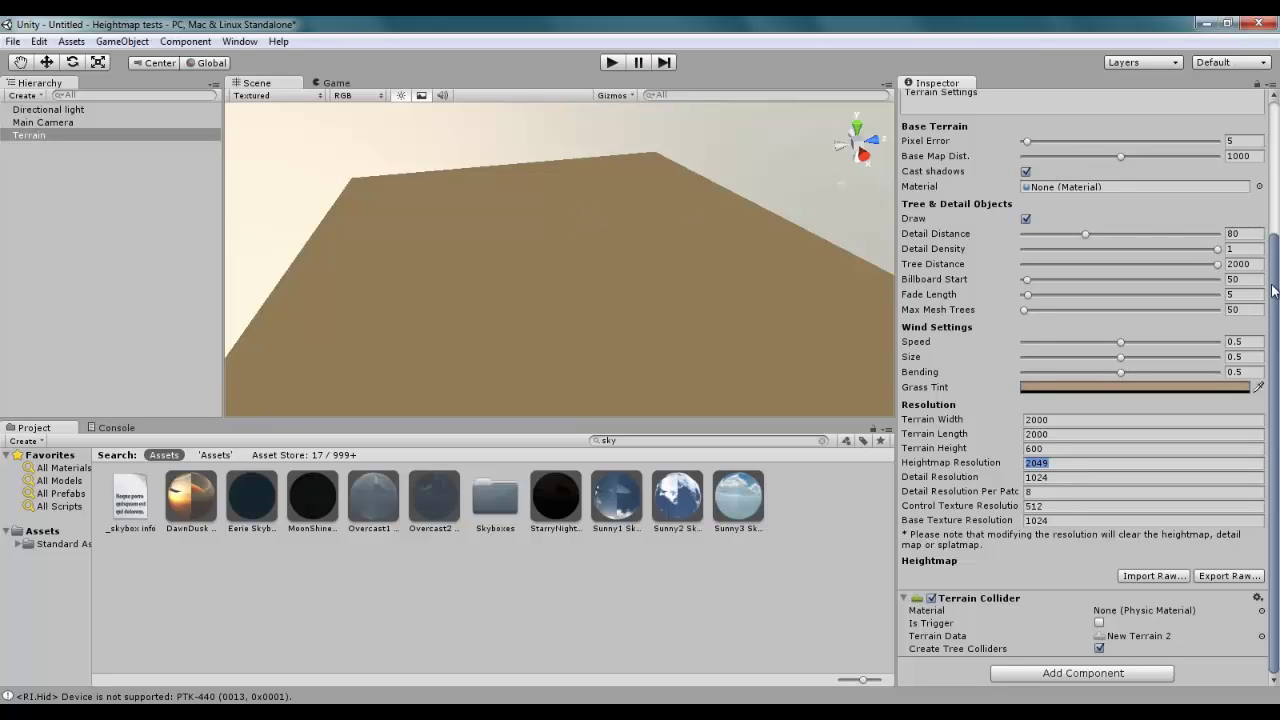
Paint a raised ridge along the terrain's outer edge at height 143 using Paint Height with the largest solid round brush.
scroll(1273, 290, up, 4)
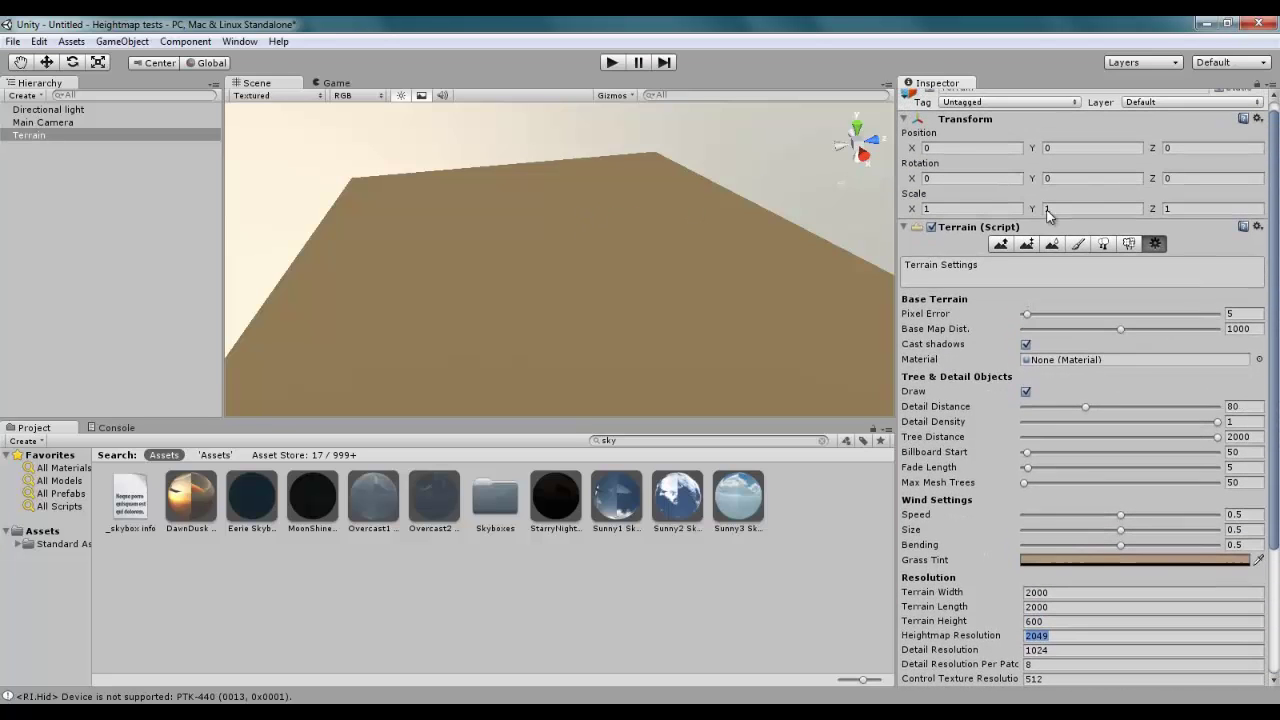
click(1001, 245)
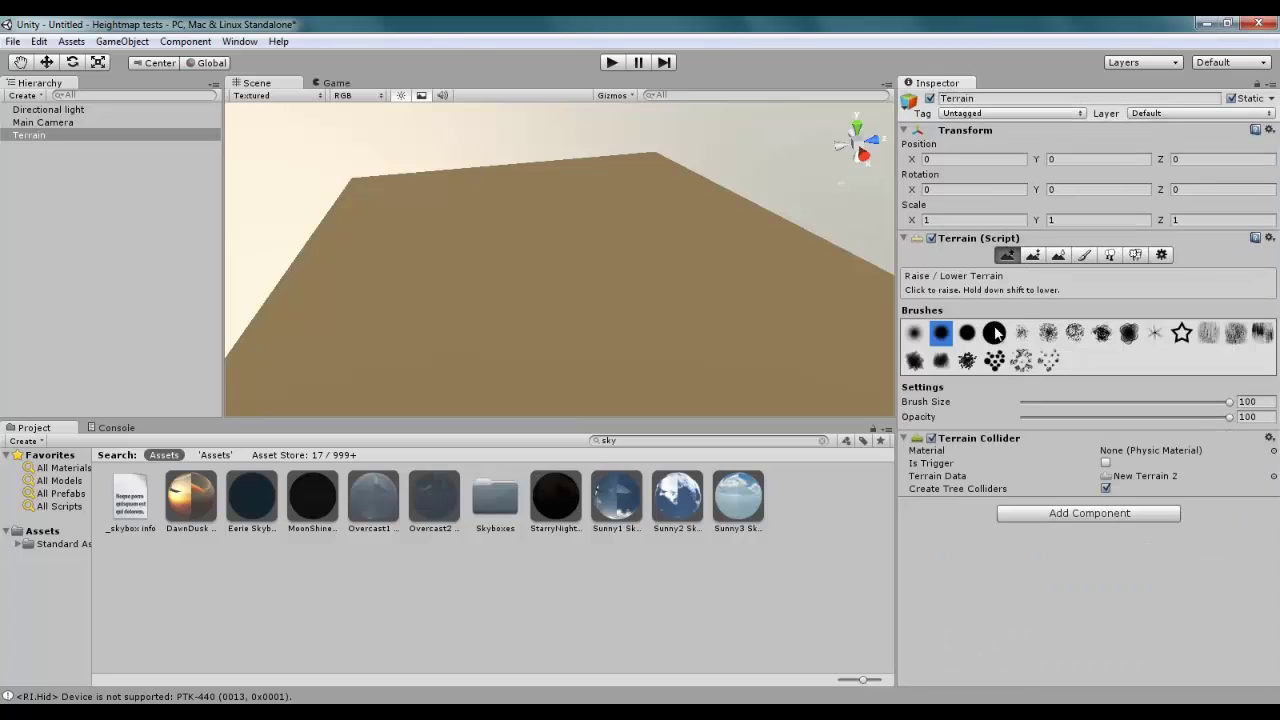
click(995, 333)
click(1033, 255)
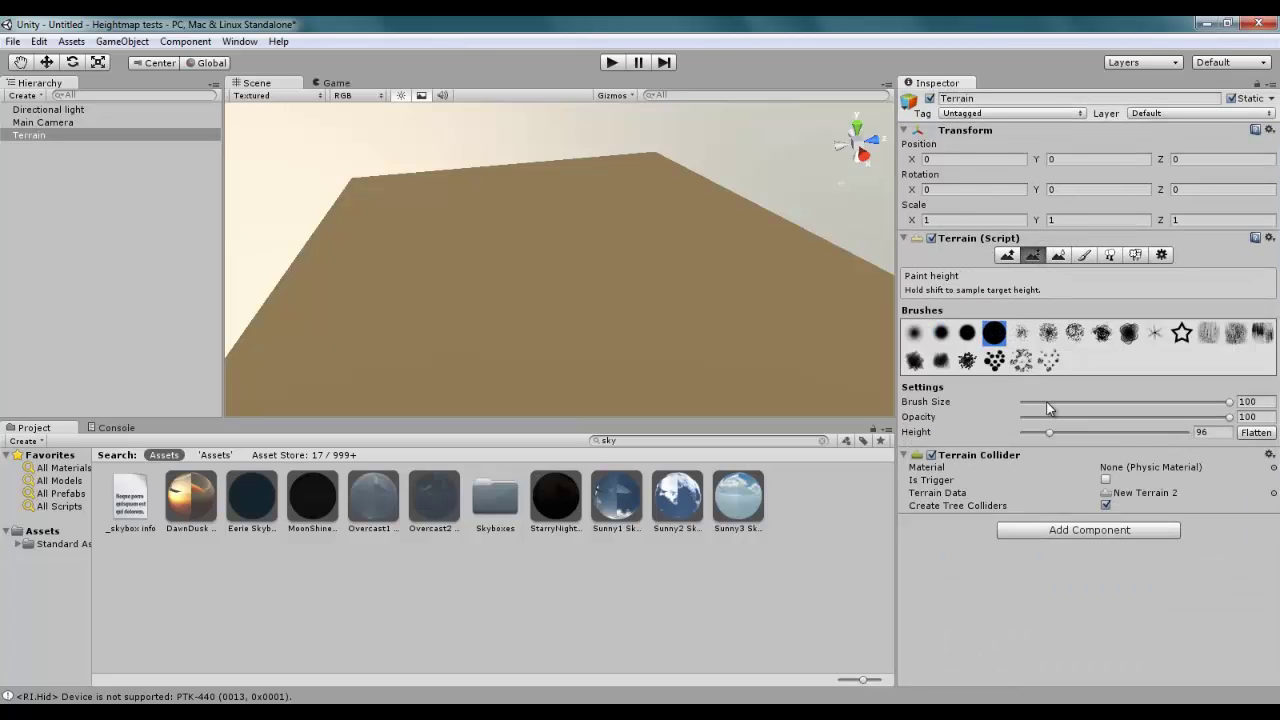
drag(1050, 432, 1063, 432)
click(1055, 258)
click(1036, 257)
drag(383, 222, 389, 214)
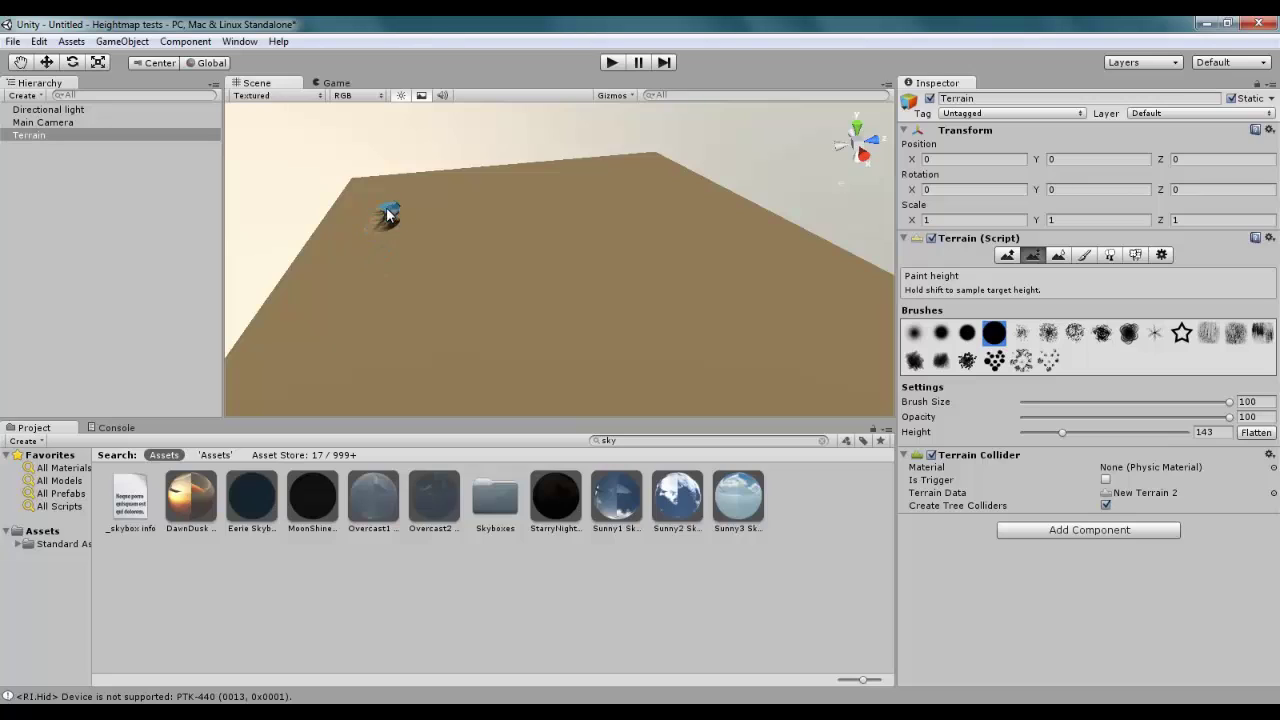
mouse_move(361, 304)
mouse_down()
mouse_move(359, 327)
mouse_move(372, 254)
mouse_move(421, 387)
mouse_move(385, 363)
mouse_up()
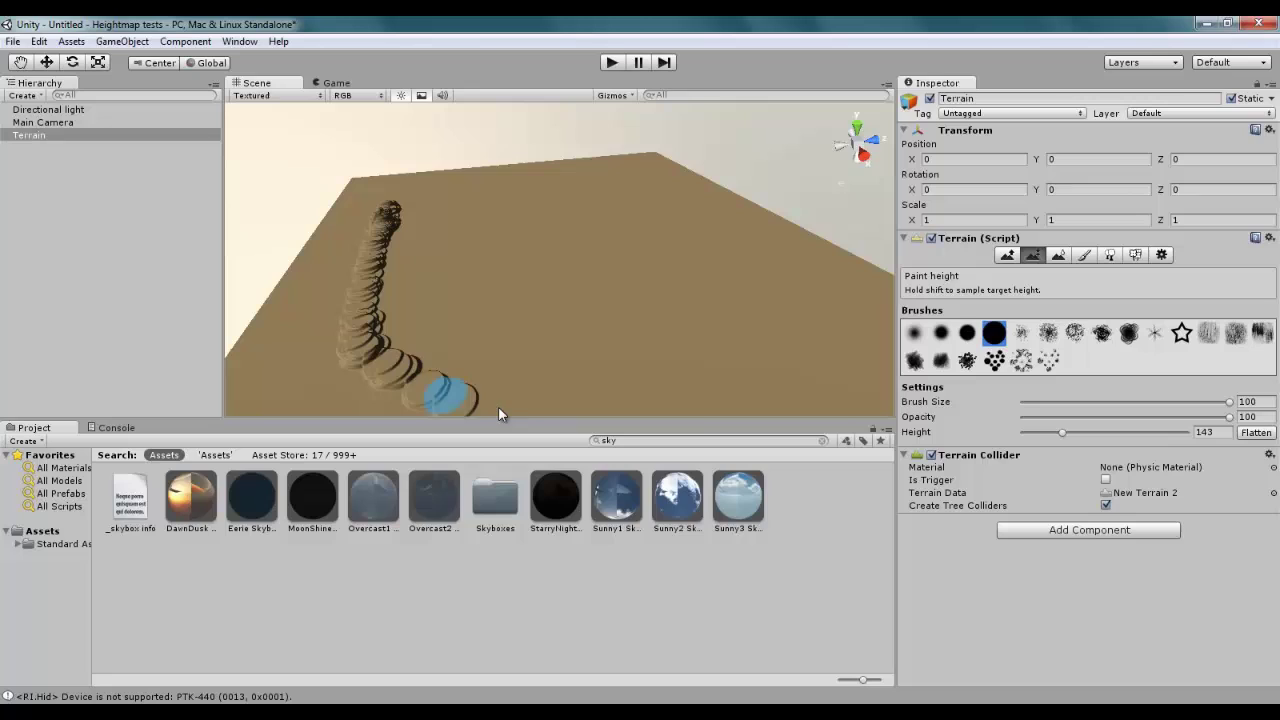
mouse_move(498, 406)
mouse_down()
mouse_move(486, 409)
mouse_move(580, 386)
mouse_up()
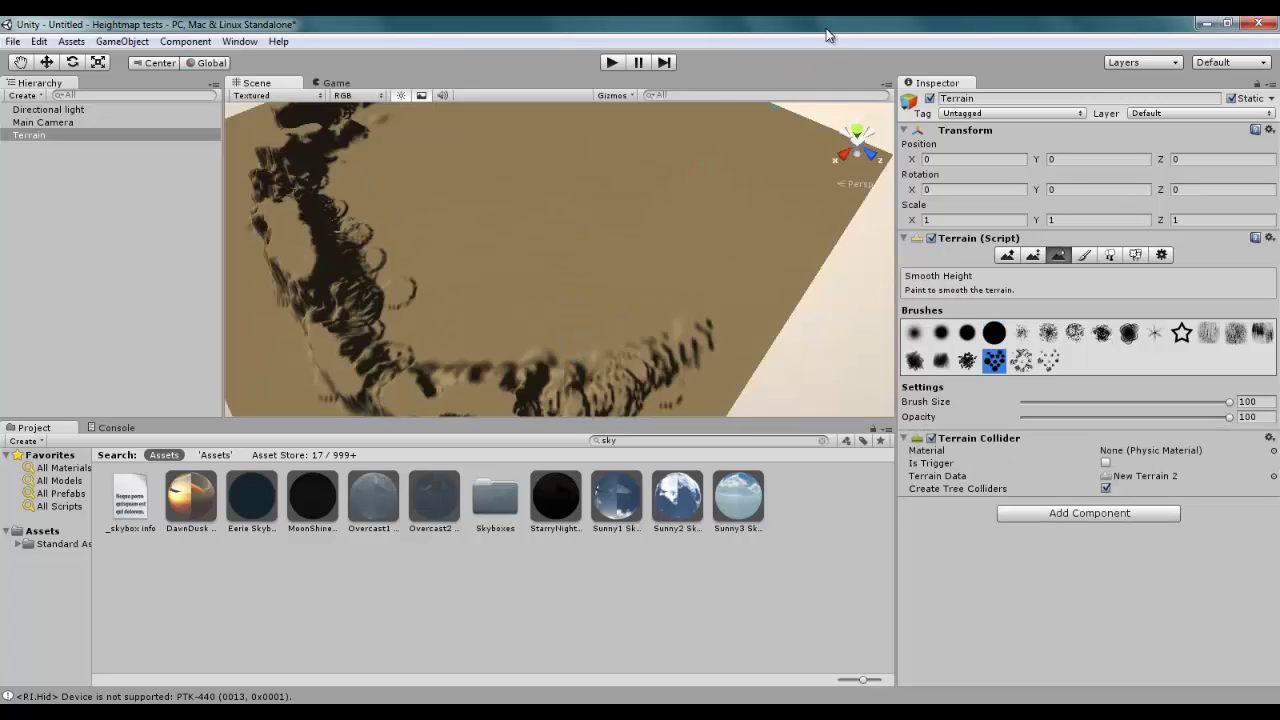
right_drag(719, 245, 615, 155)
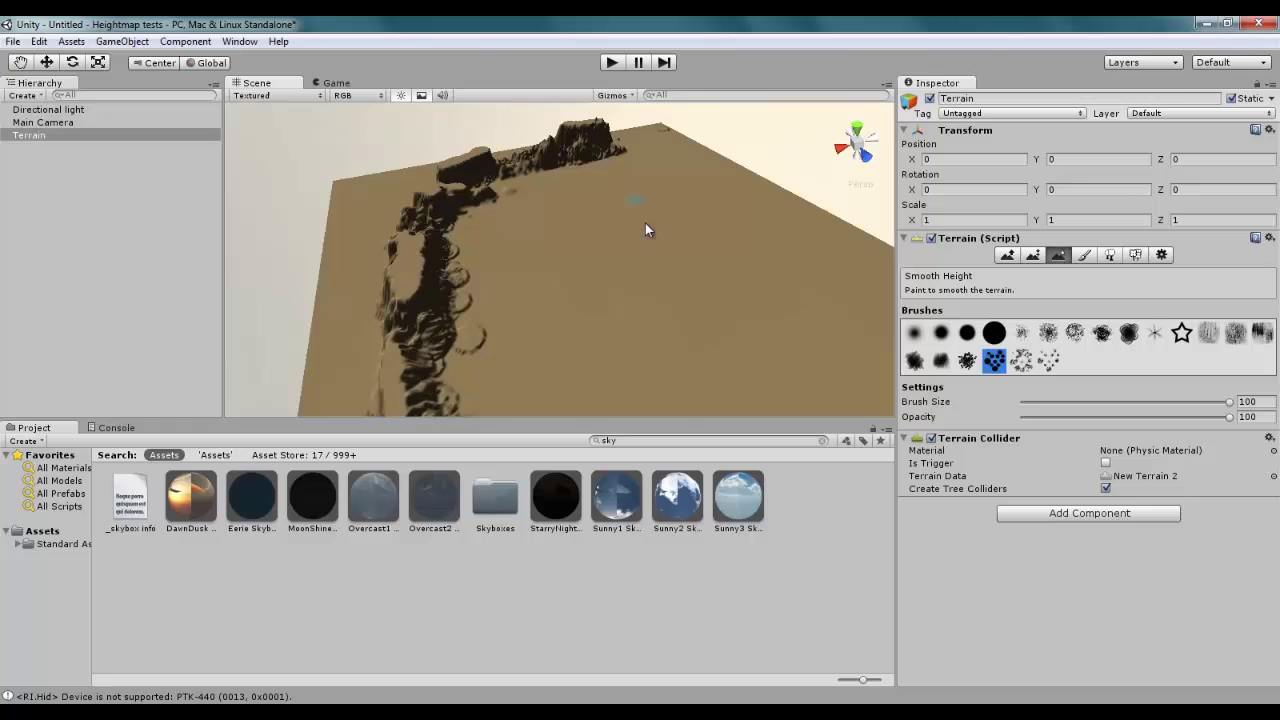
right_drag(645, 223, 631, 195)
scroll(634, 197, up, 5)
scroll(640, 200, up, 3)
right_drag(658, 240, 478, 204)
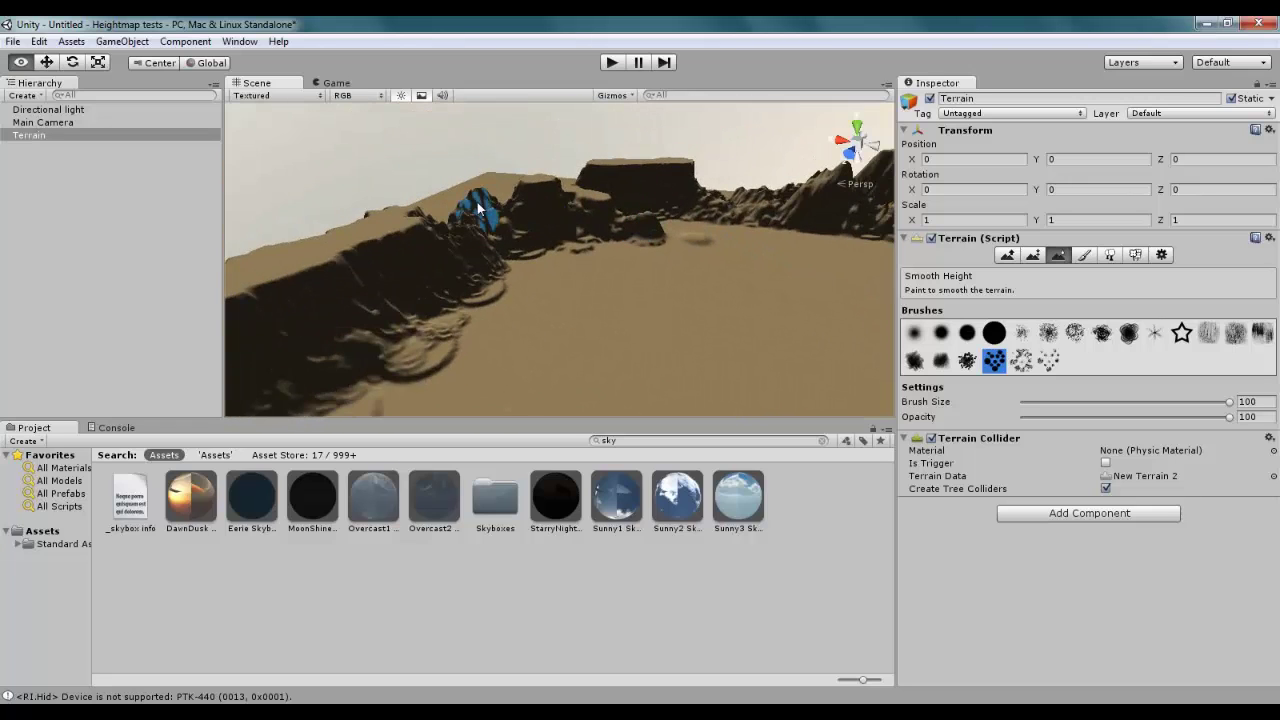
Export the terrain's heightmap as raw data with Bit16 depth and Windows byte order.
click(1162, 256)
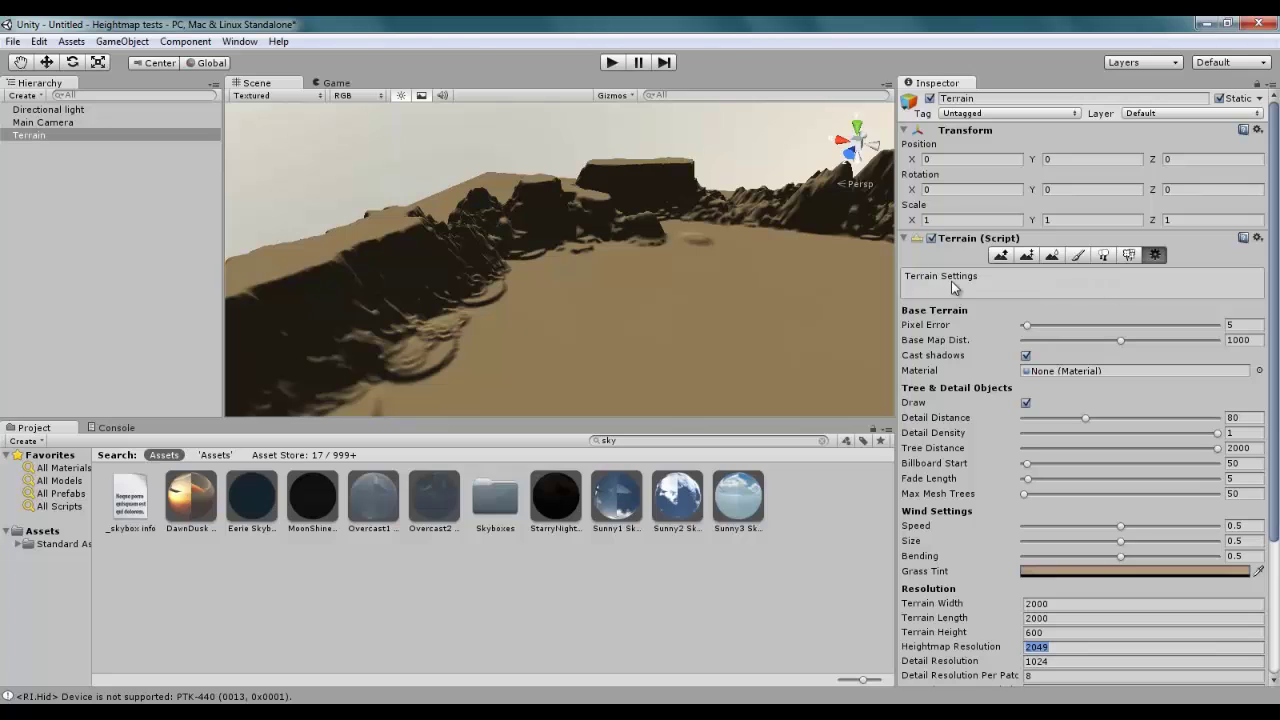
drag(1275, 317, 1273, 591)
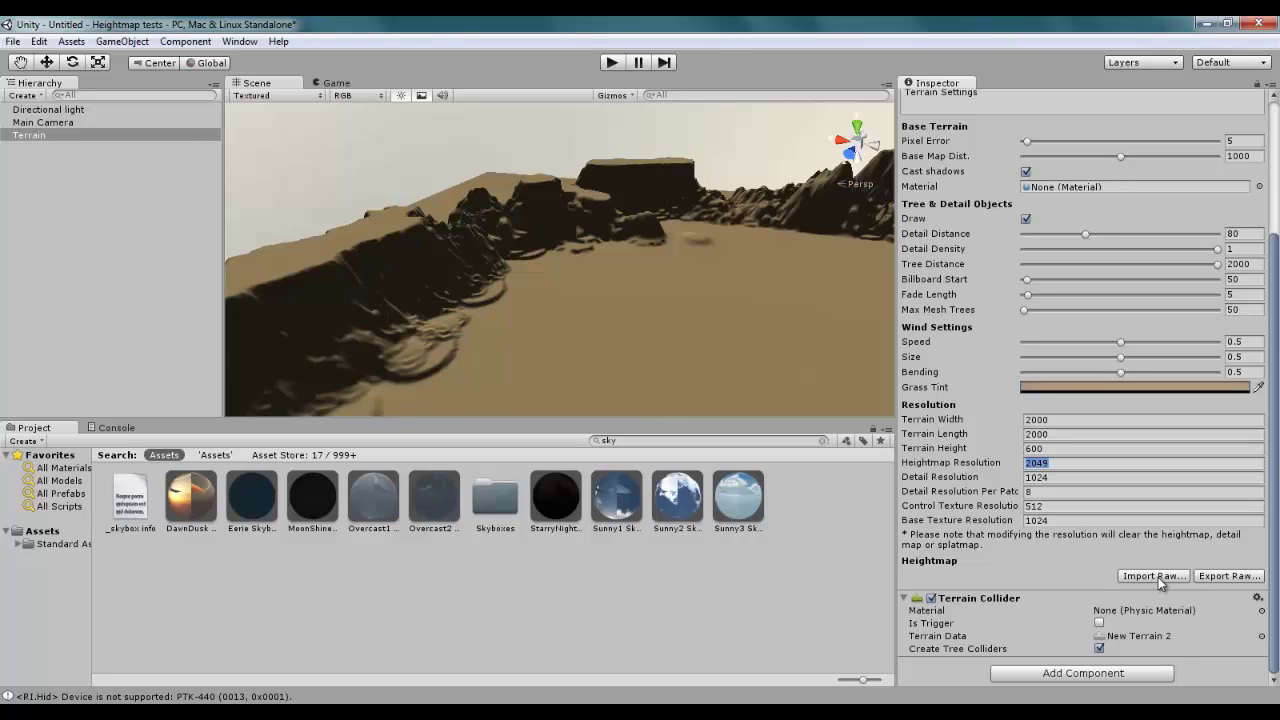
click(1240, 578)
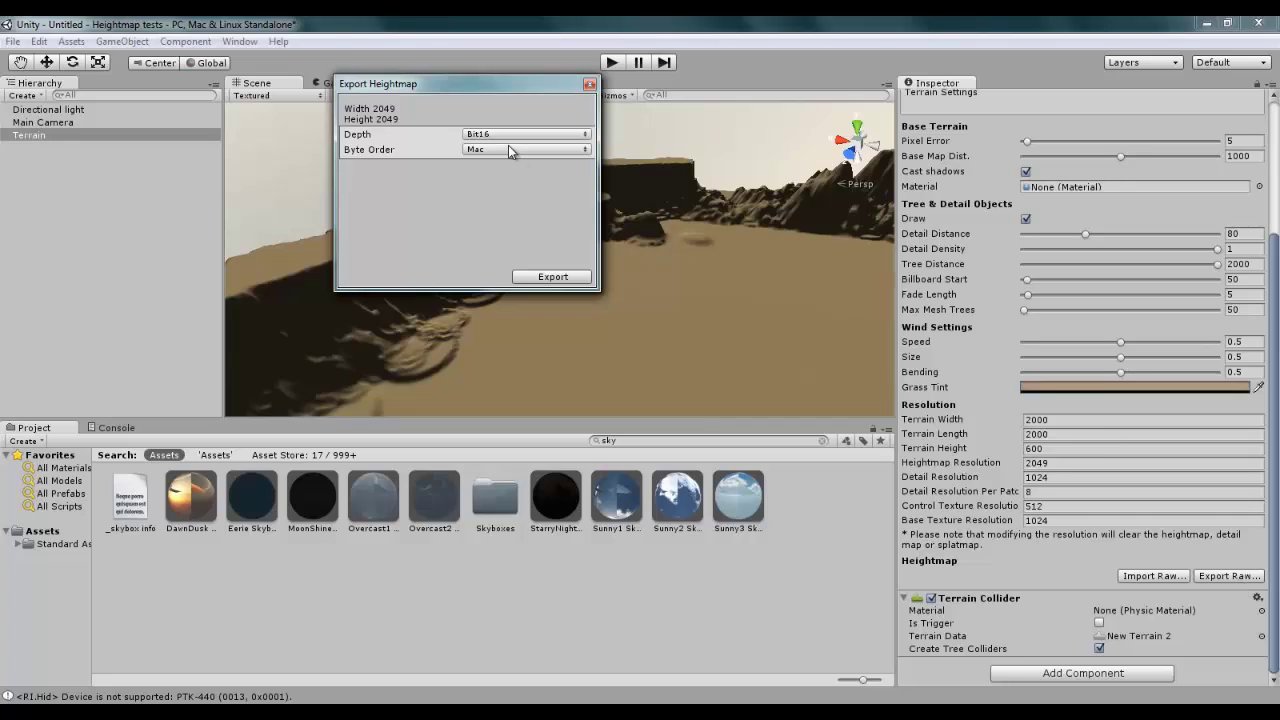
click(556, 136)
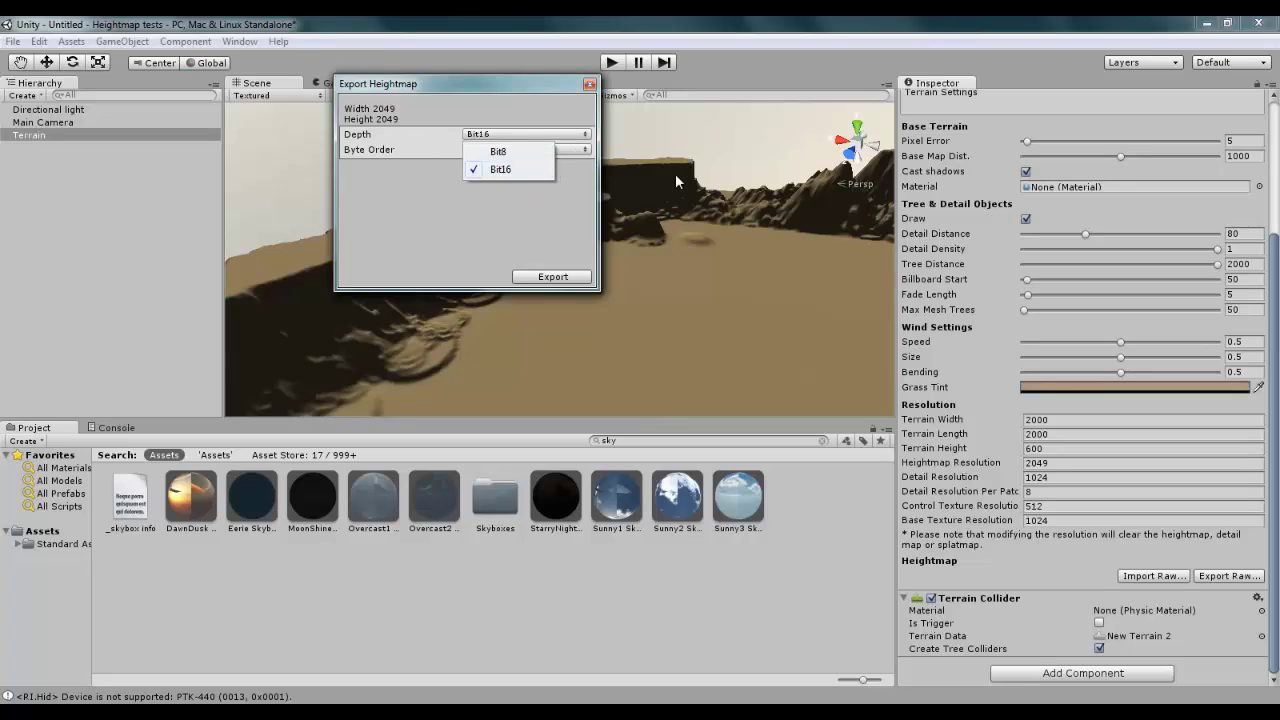
click(505, 171)
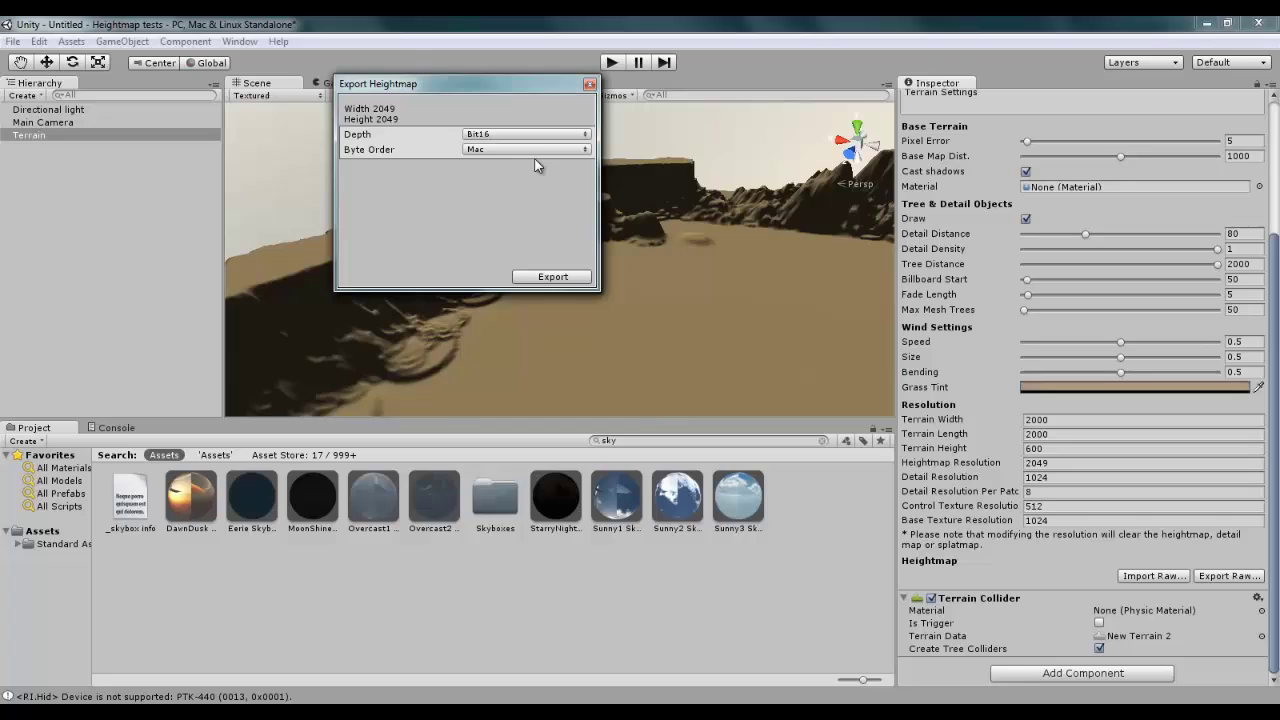
click(537, 152)
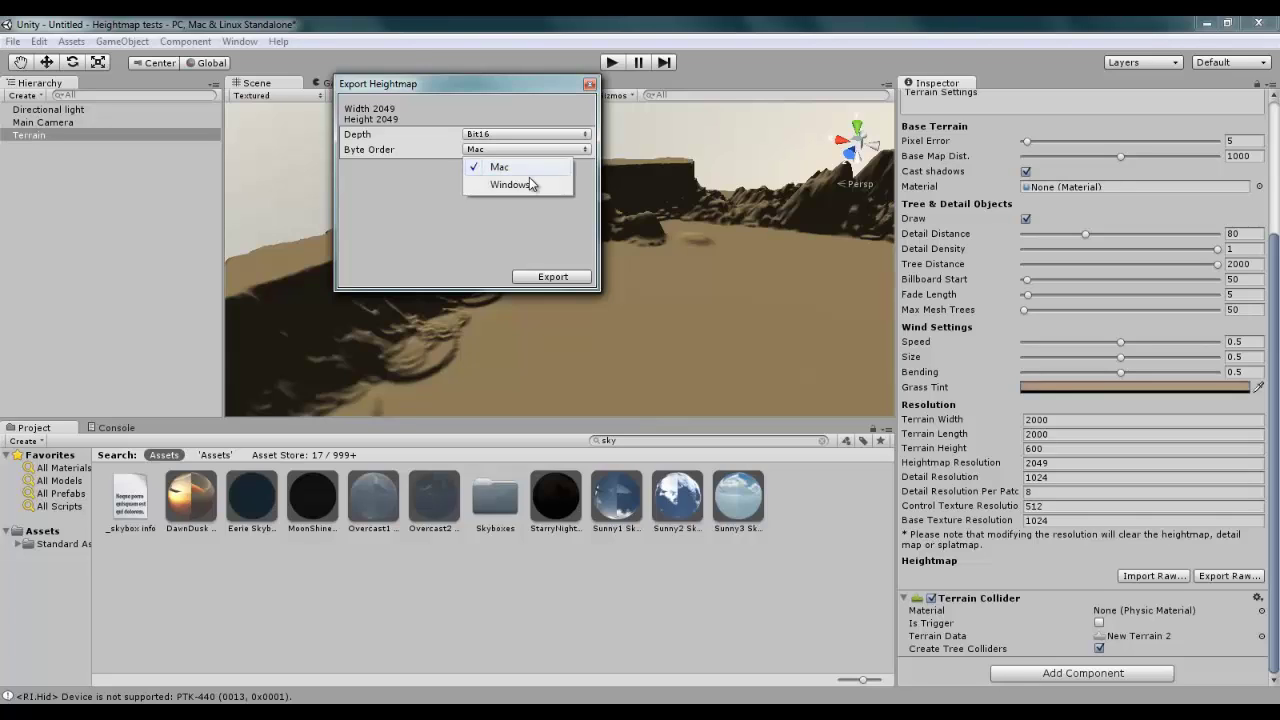
click(515, 185)
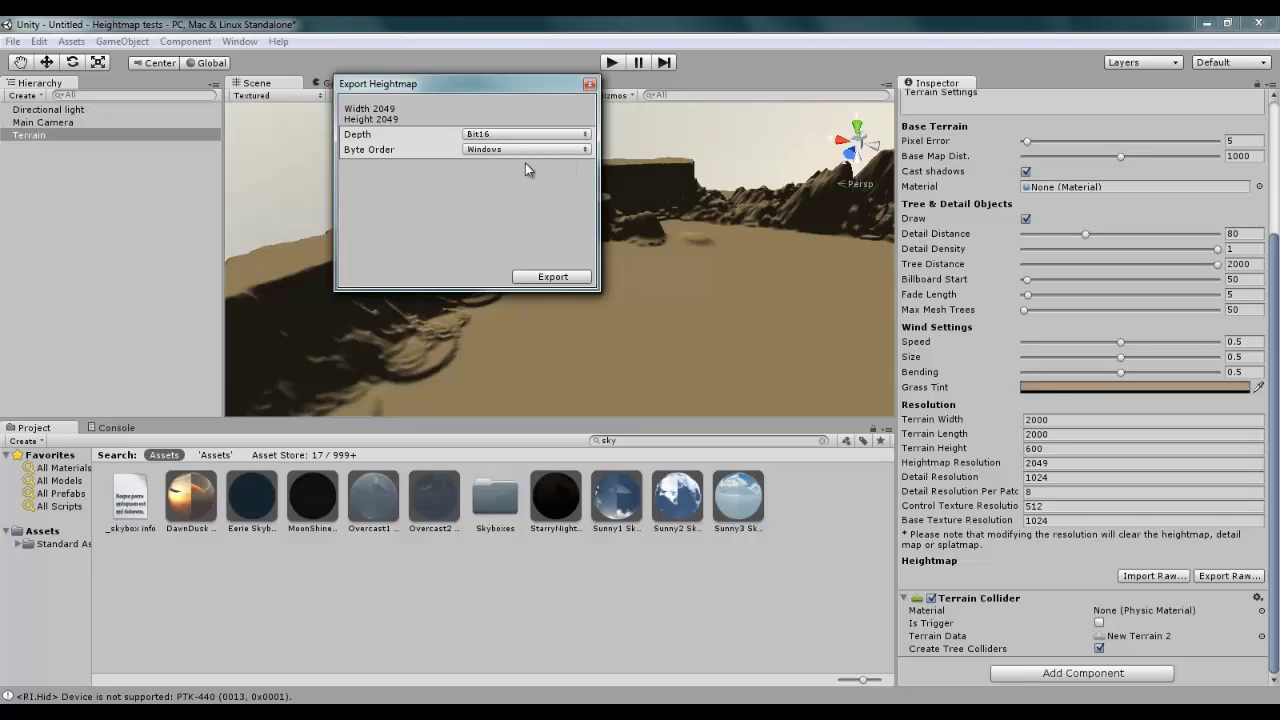
click(551, 277)
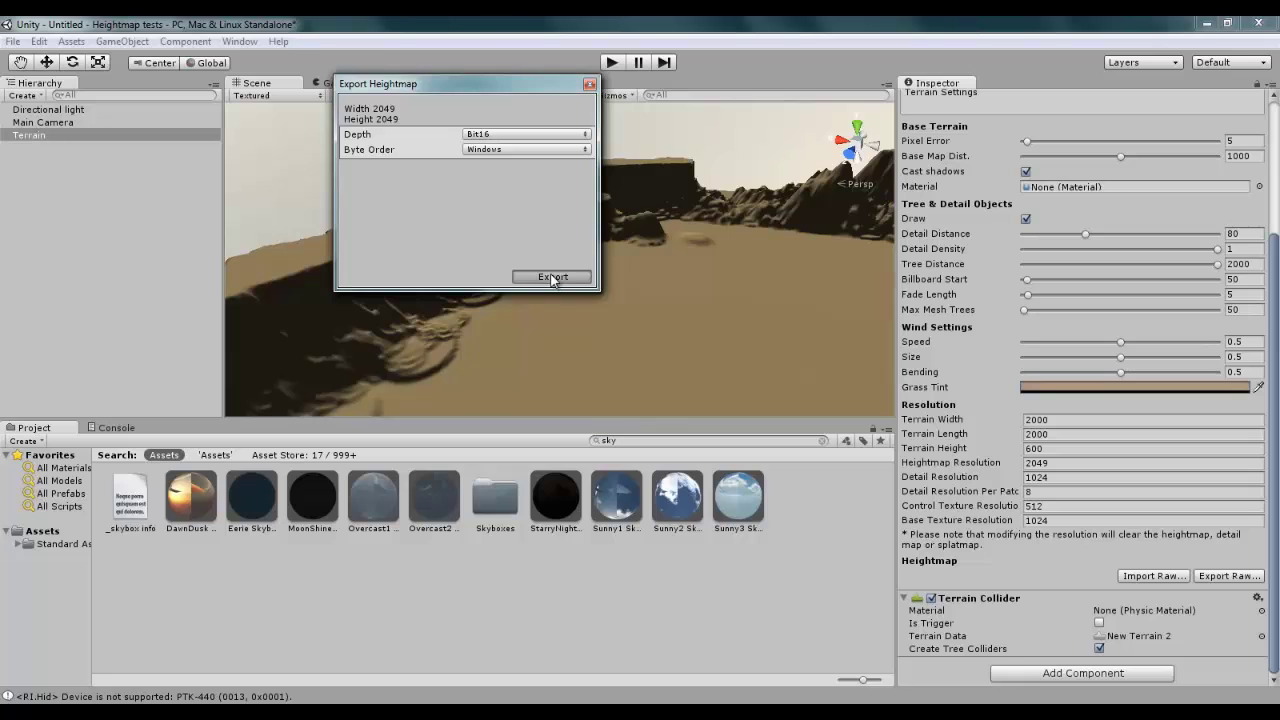
Save the exported heightmap as Unity heightmap.raw in the Heightmap tests folder, replacing the existing file.
click(232, 268)
click(232, 246)
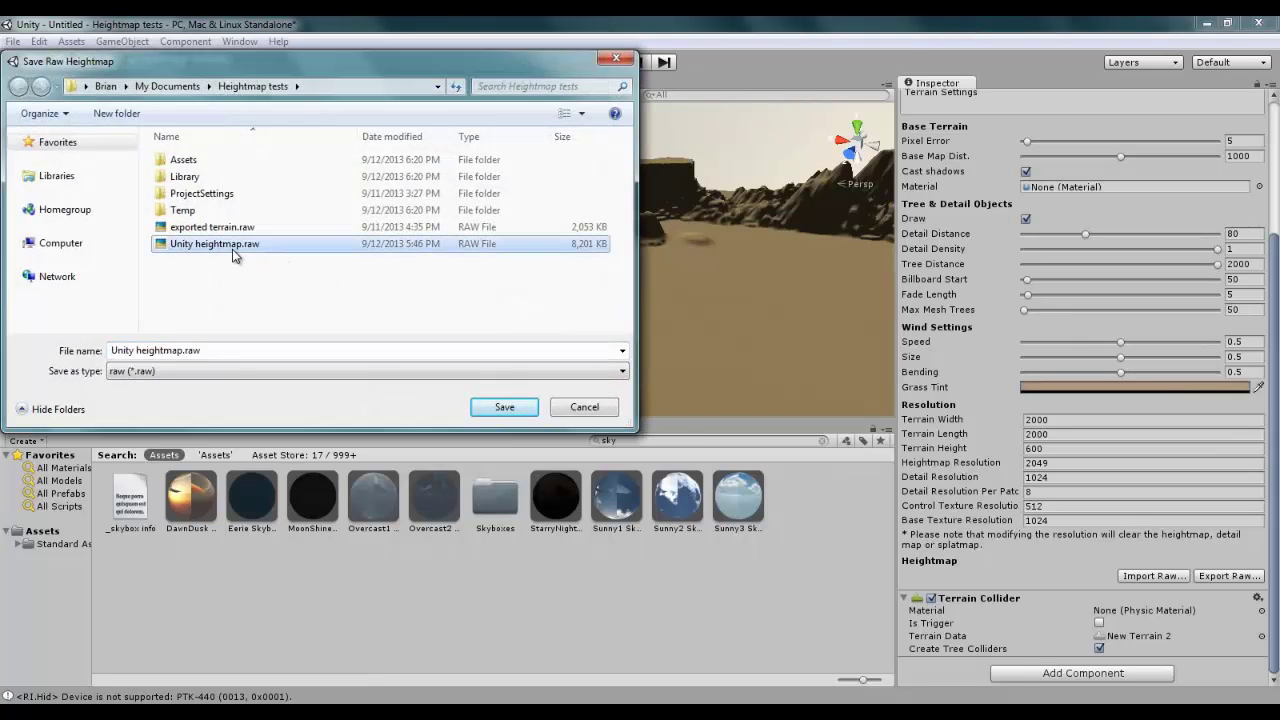
click(502, 410)
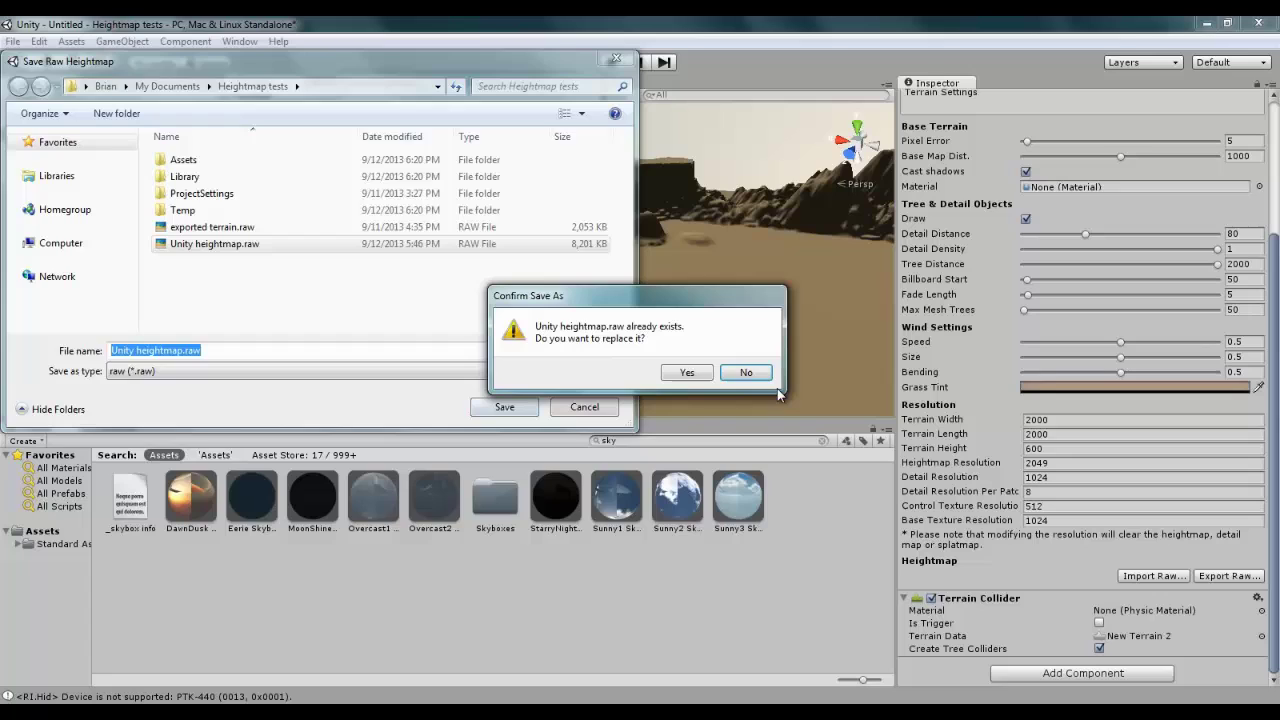
click(689, 371)
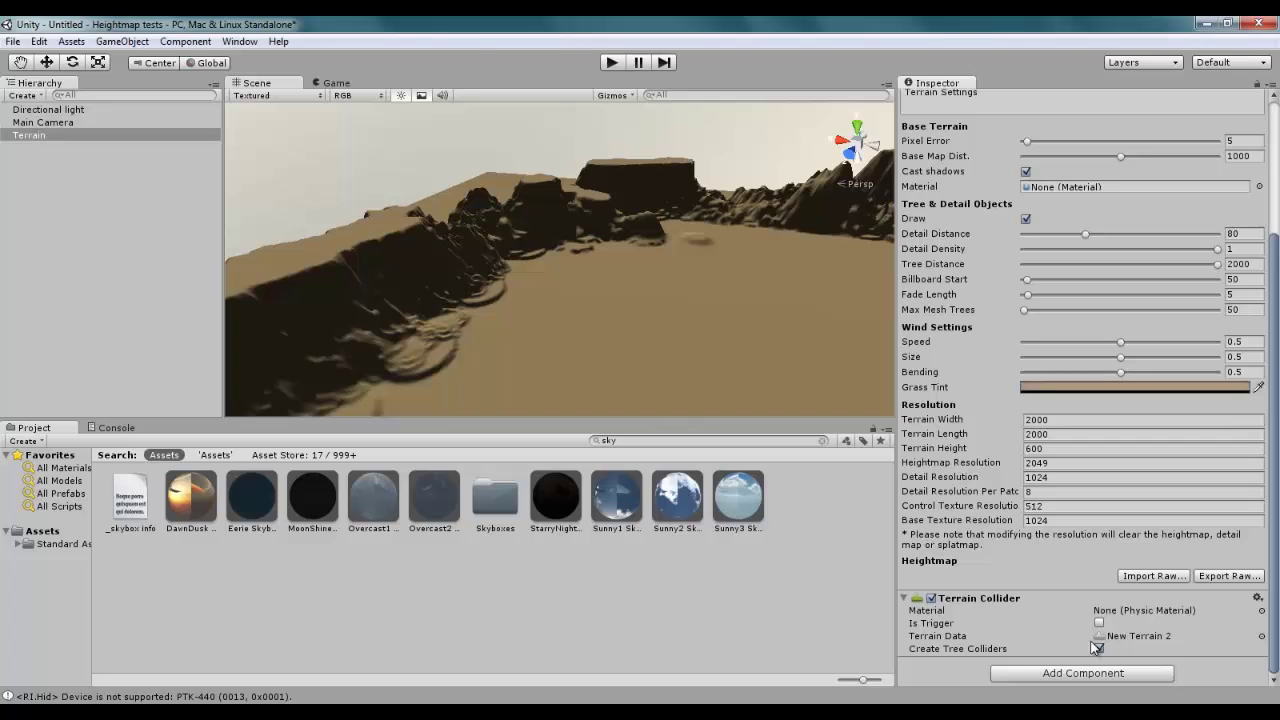
Switch to TerreSculptor Pro and import Unity heightmap.raw at 2049 × 2049 as 16-bit Short Unsigned data in Intel Format byte order.
click(1045, 714)
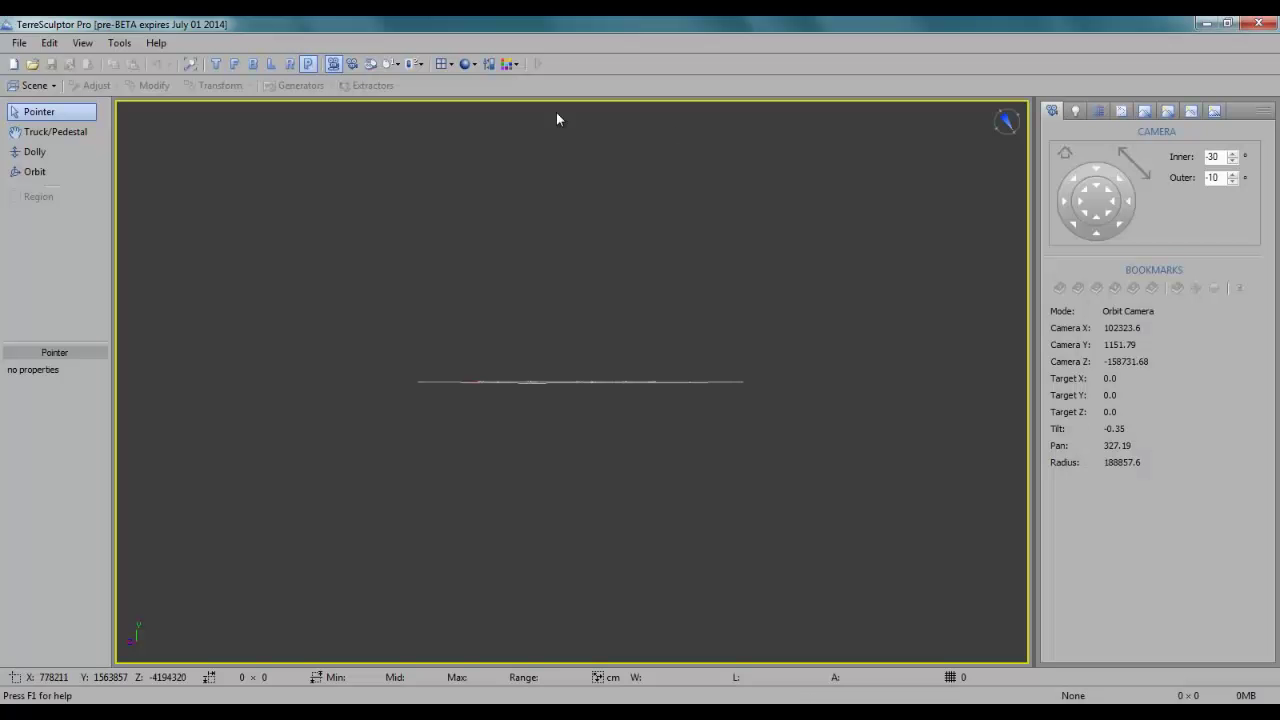
click(19, 43)
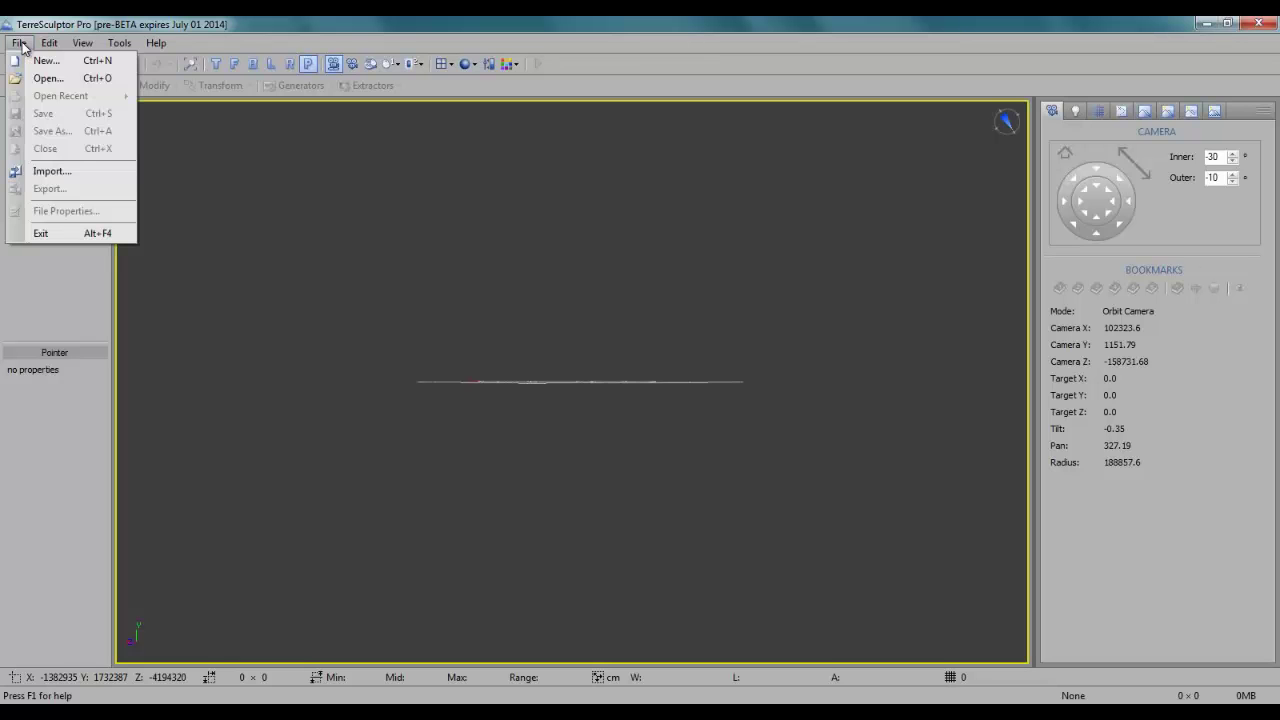
click(67, 176)
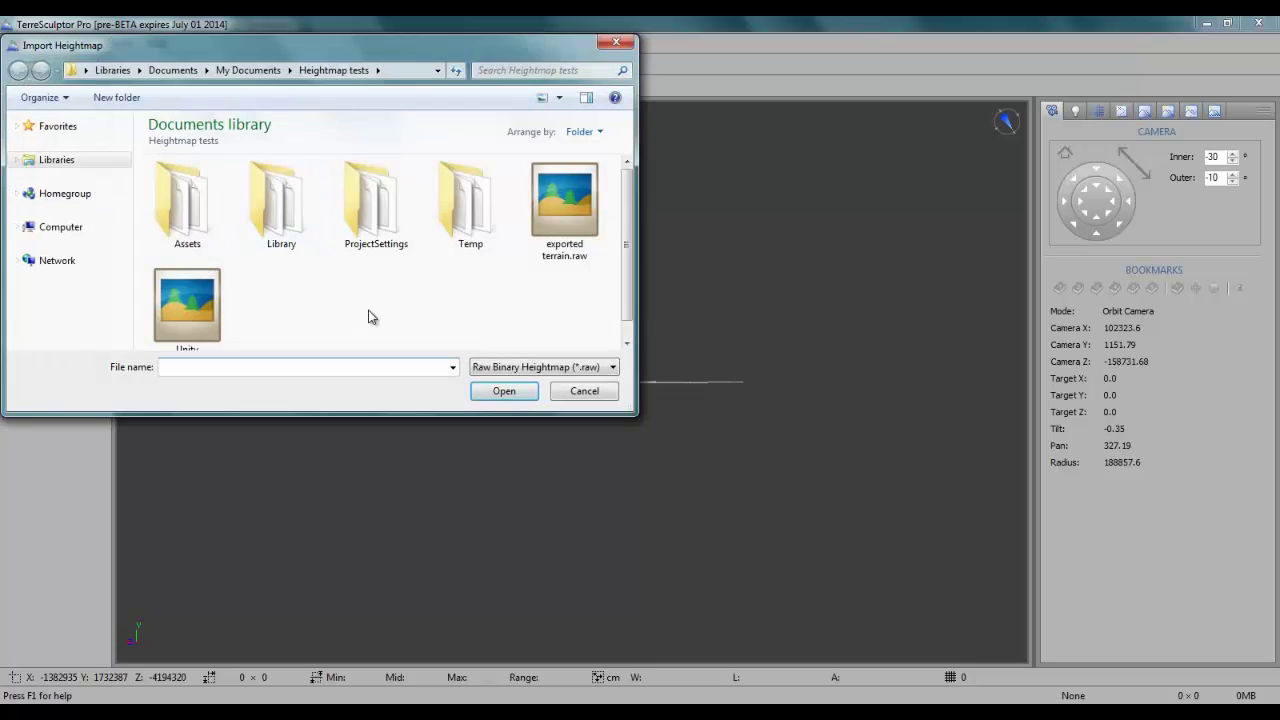
scroll(378, 310, down, 1)
click(188, 288)
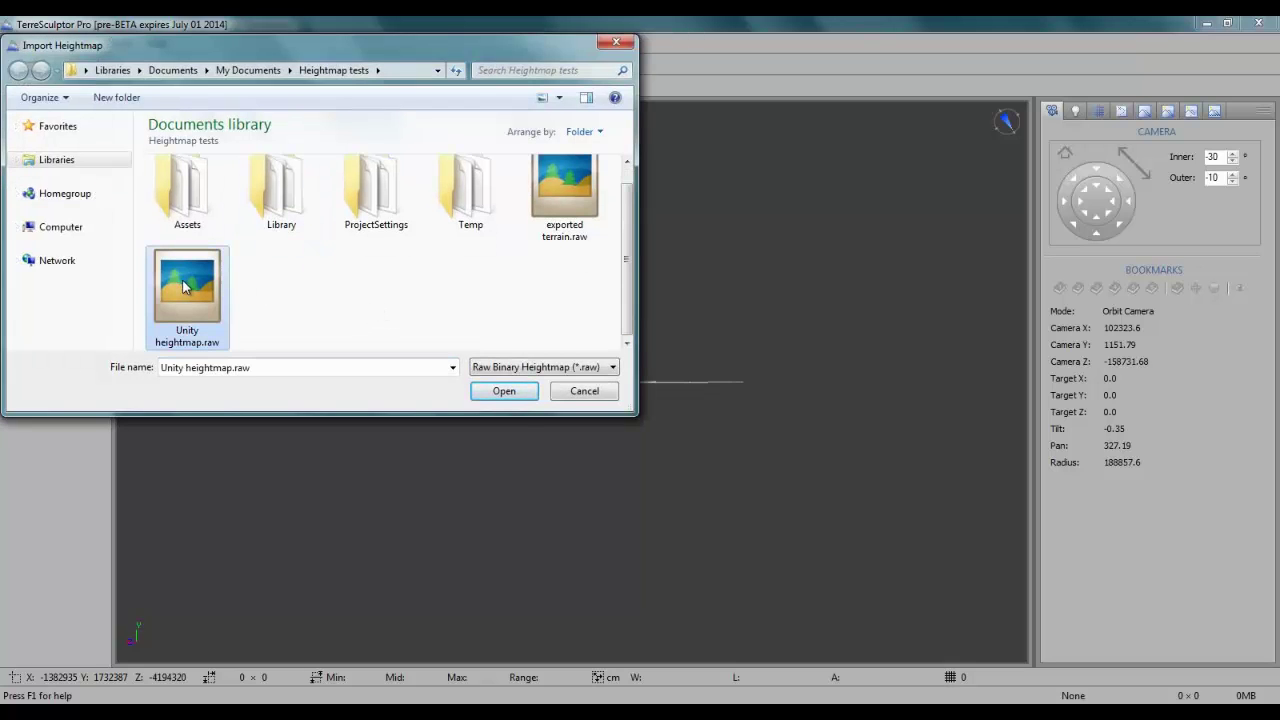
click(508, 394)
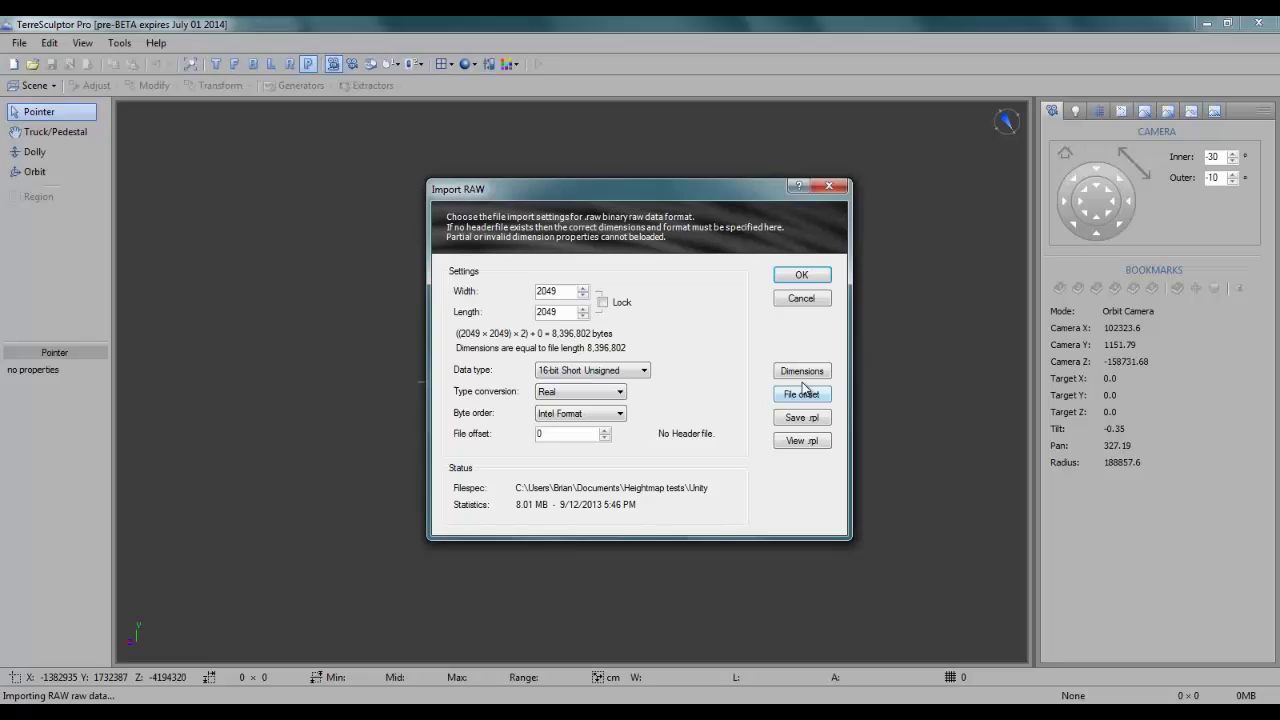
click(803, 372)
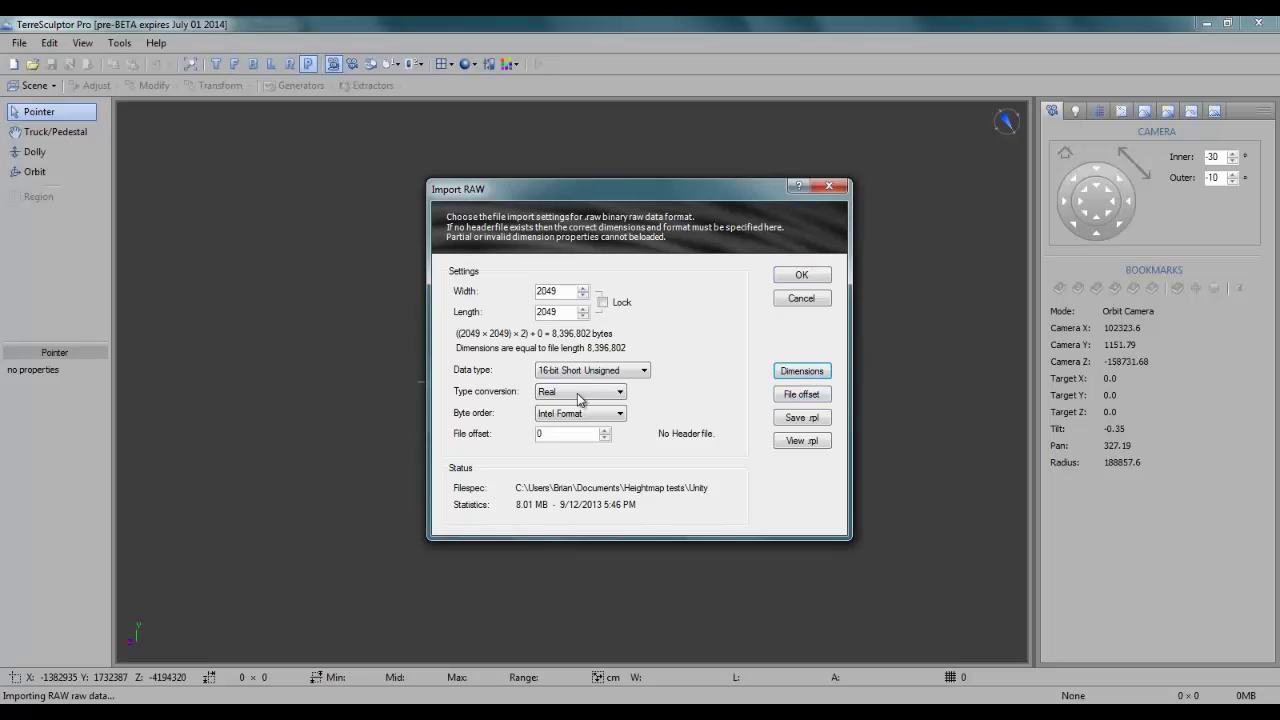
click(798, 278)
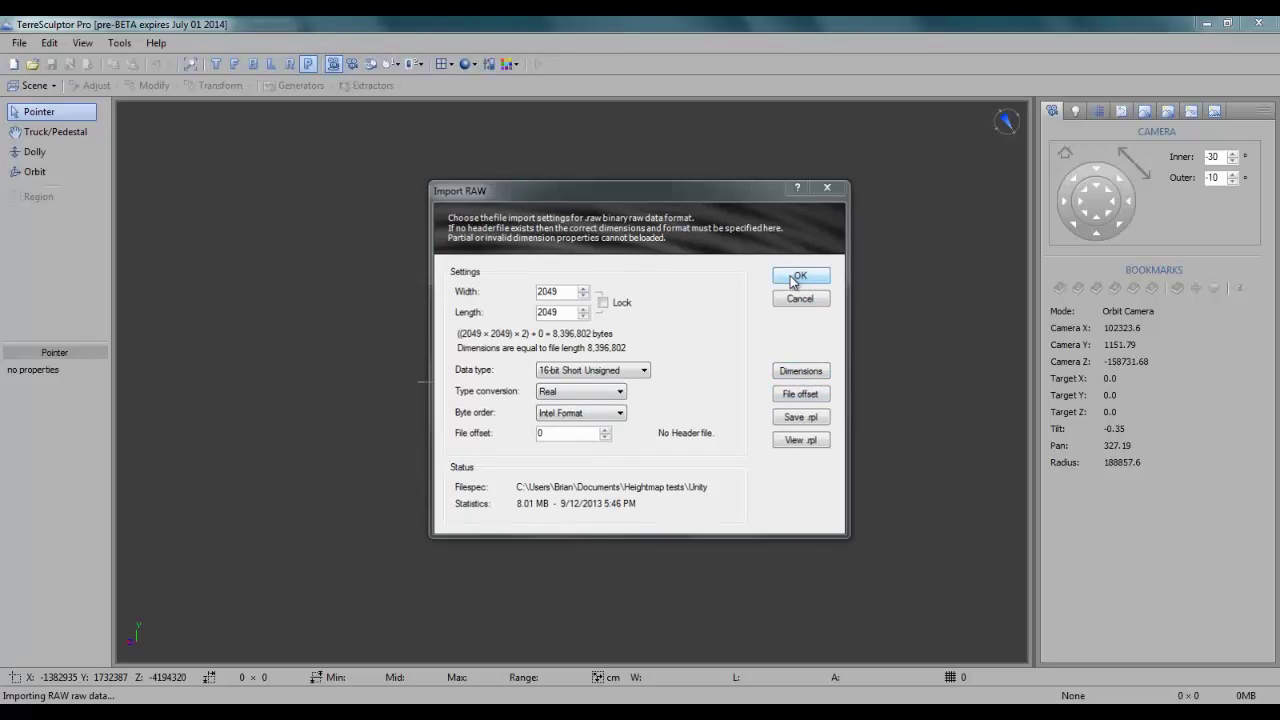
Shift the imported heightmap's altitude so that its lowest level sits at the vertical centre, 32768.
scroll(759, 284, down, 5)
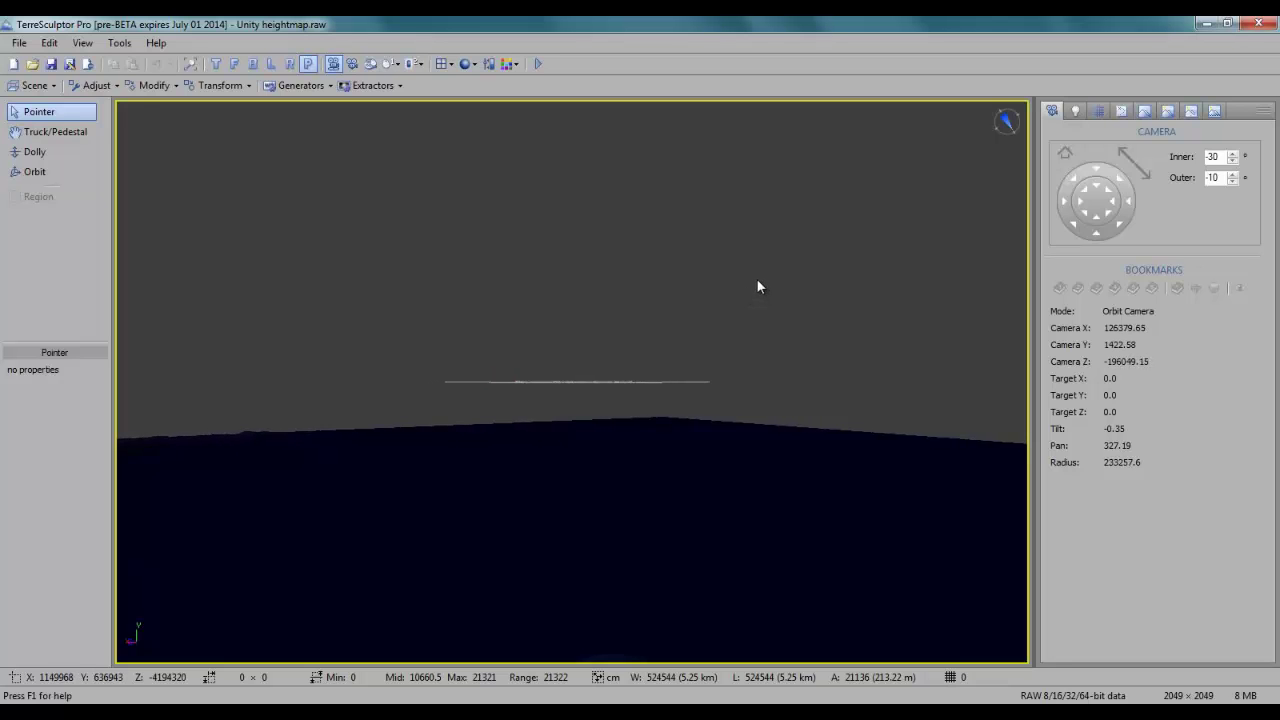
scroll(777, 360, down, 3)
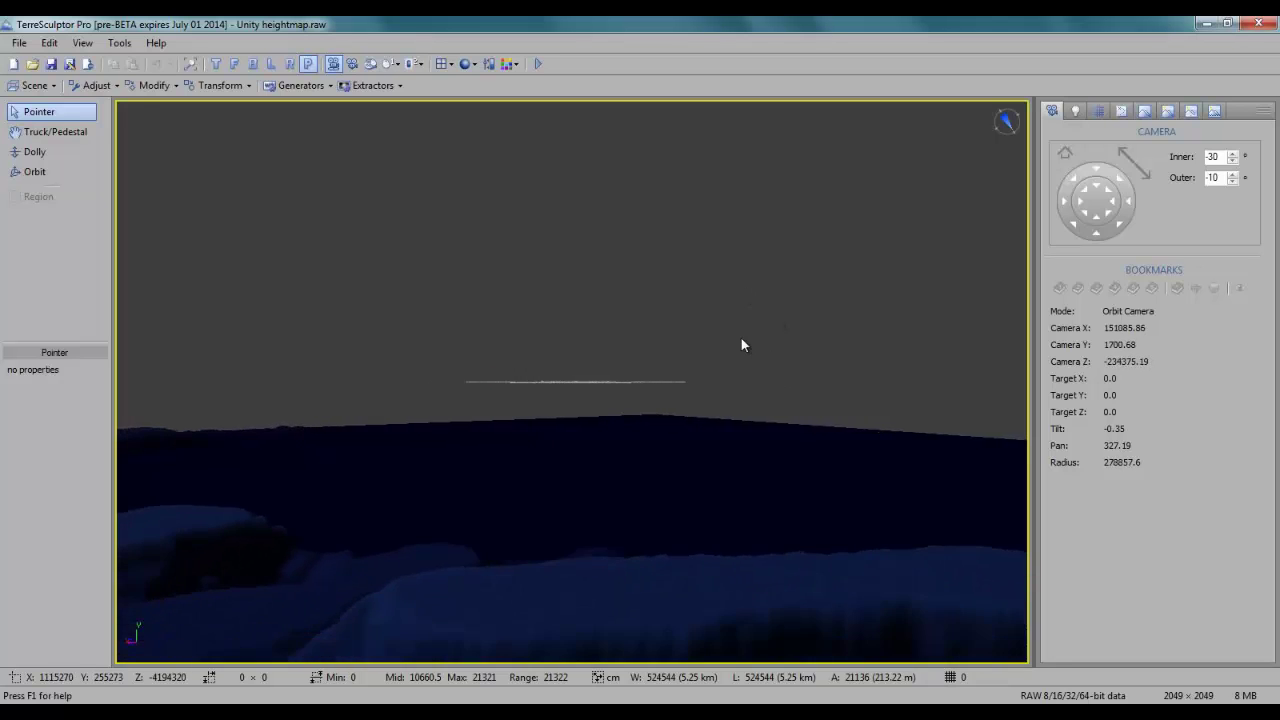
click(155, 85)
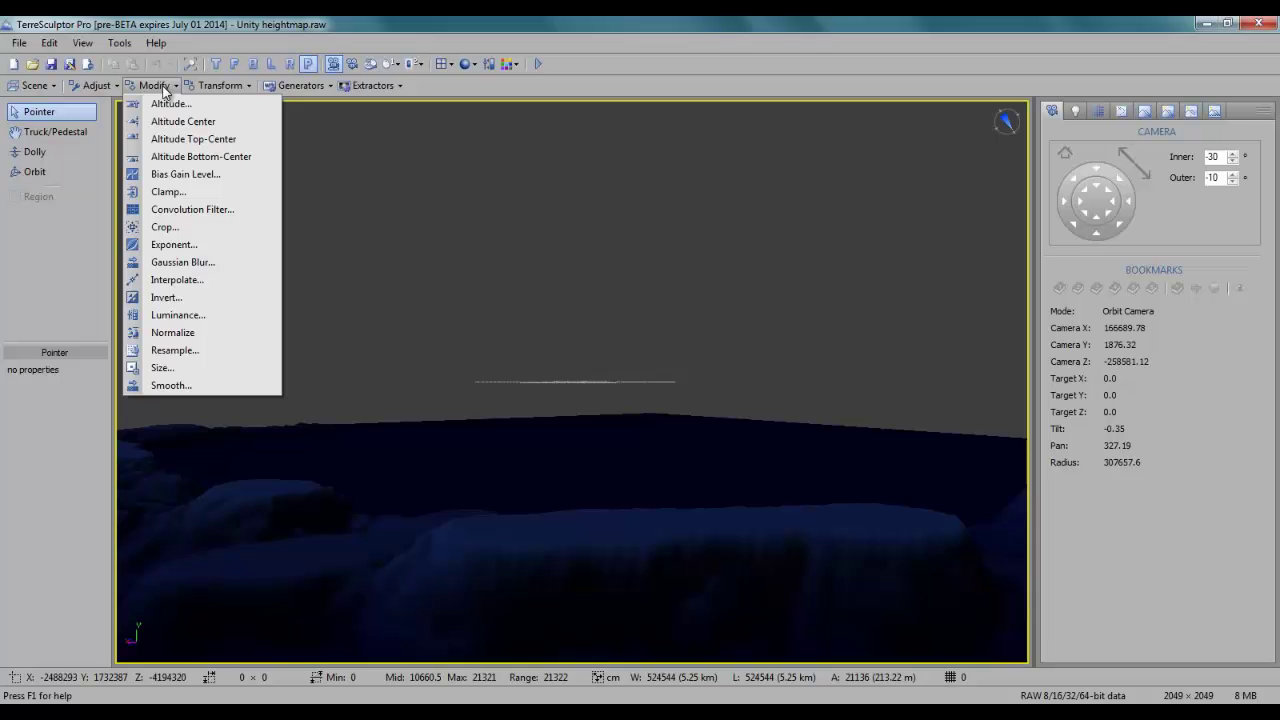
click(189, 128)
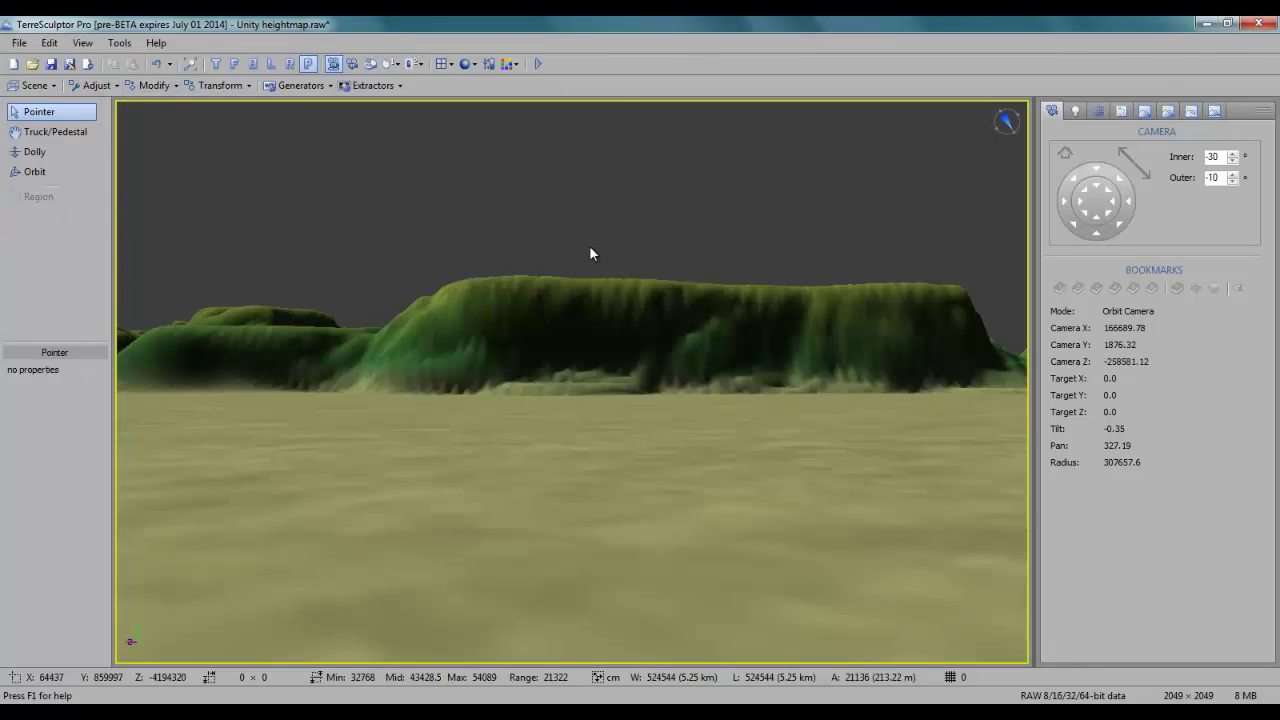
Examine the imported terrain's ridges and flat interior from several angles and distances in the perspective view.
scroll(587, 240, down, 2)
scroll(586, 231, down, 8)
middle_drag(574, 392, 568, 412)
drag(692, 173, 1050, 291)
drag(957, 276, 913, 258)
scroll(696, 257, up, 6)
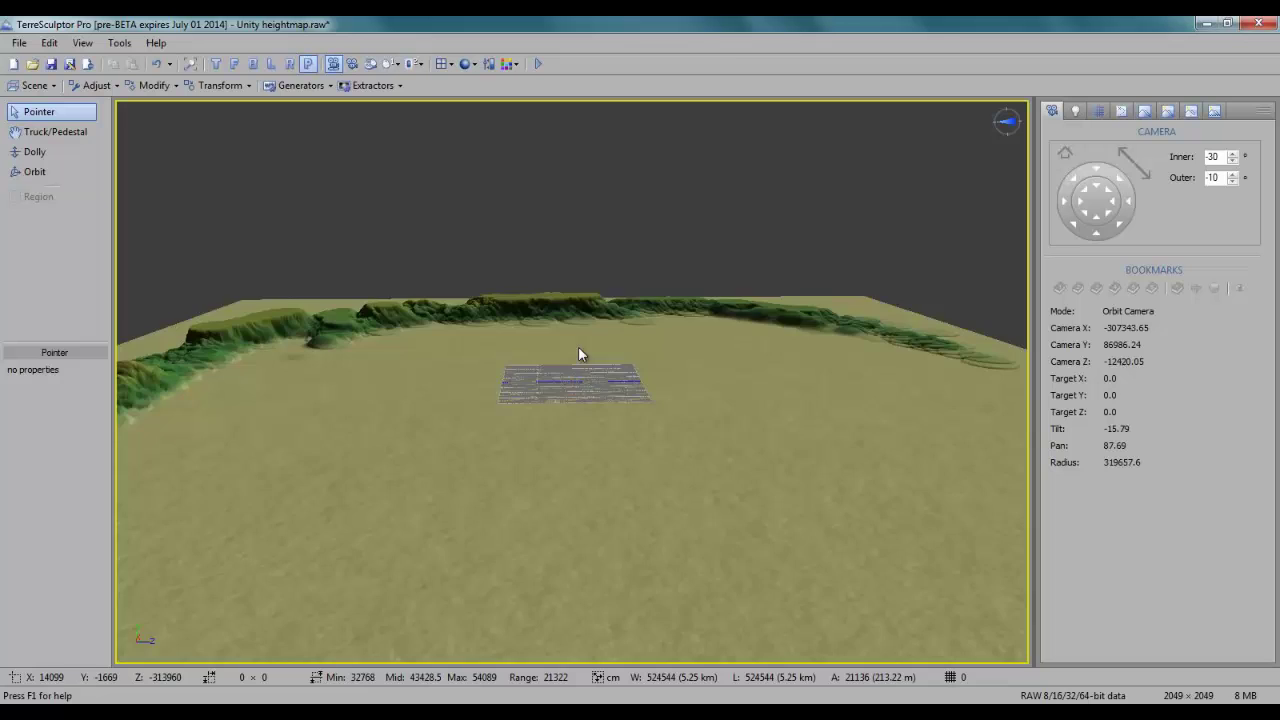
middle_drag(578, 346, 610, 385)
scroll(618, 374, up, 4)
scroll(624, 362, up, 3)
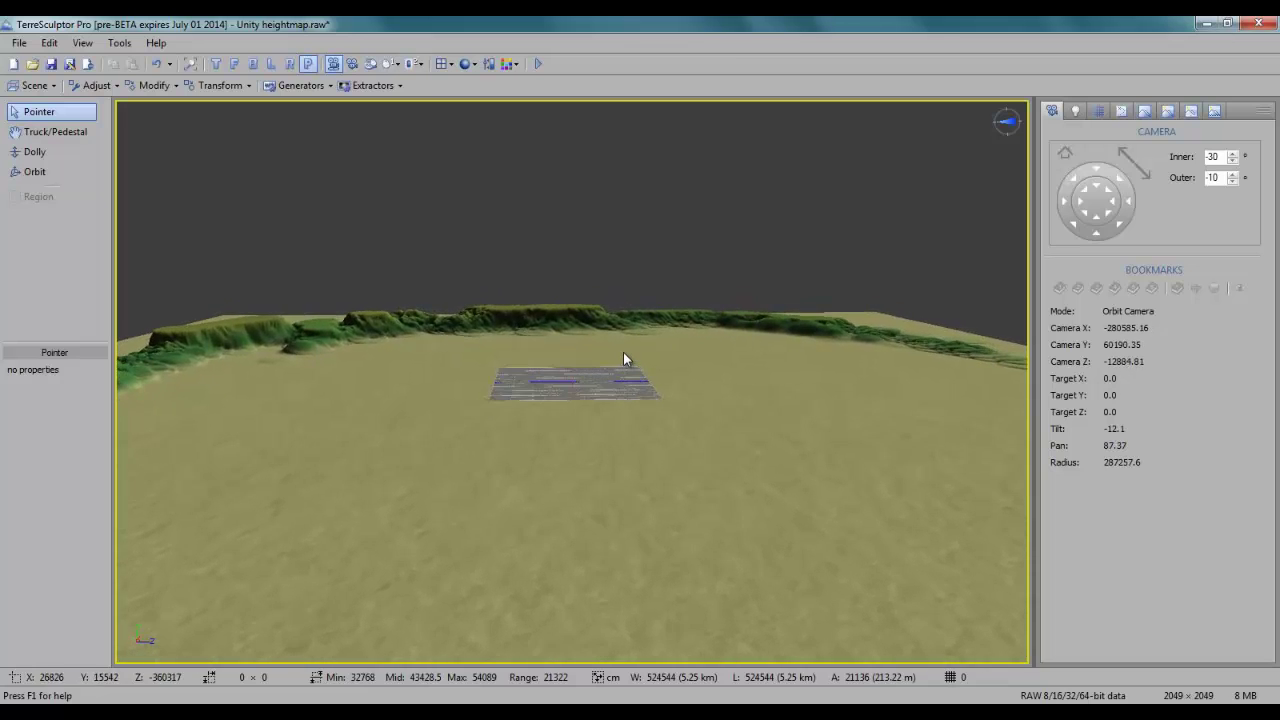
scroll(626, 346, up, 3)
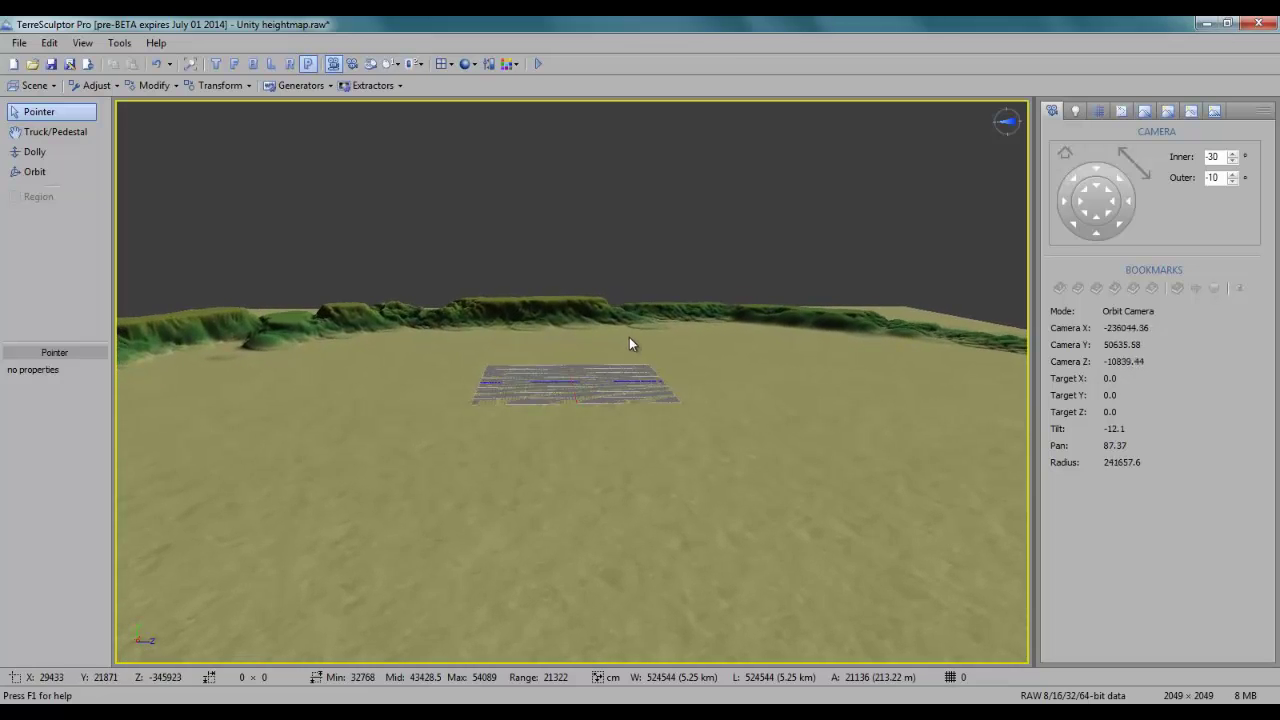
drag(547, 391, 608, 396)
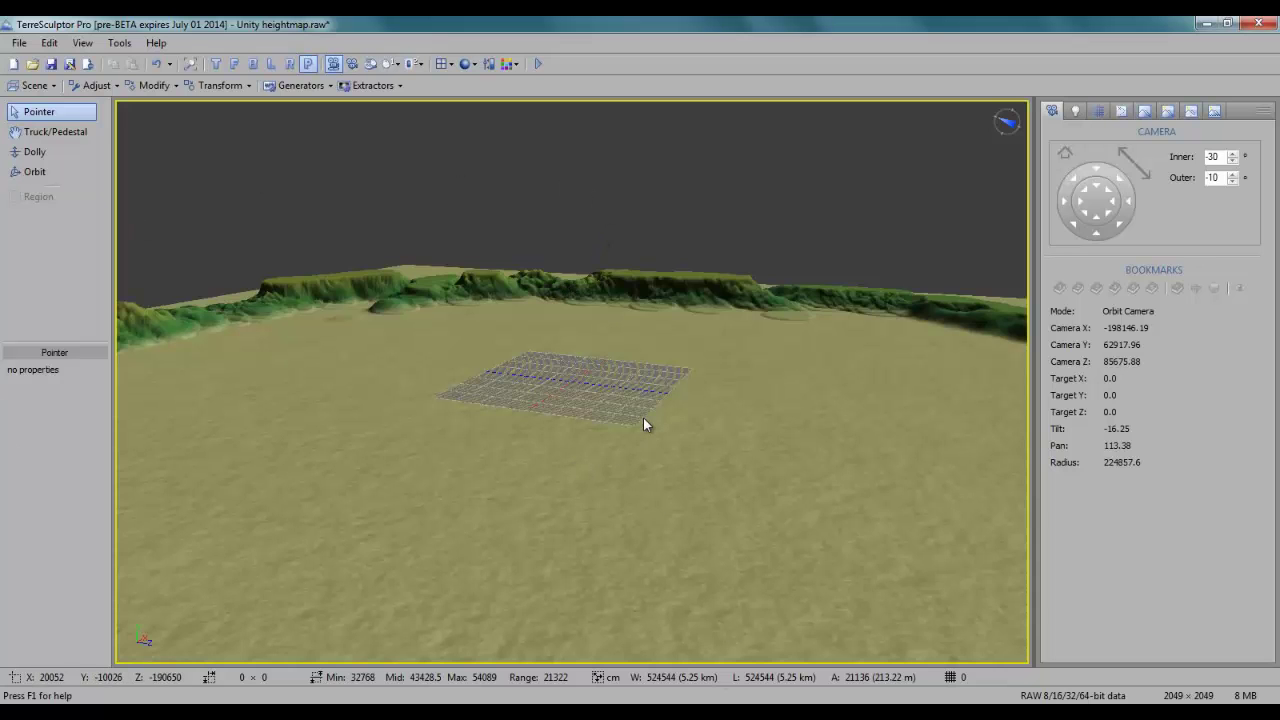
scroll(650, 415, up, 2)
scroll(653, 418, up, 4)
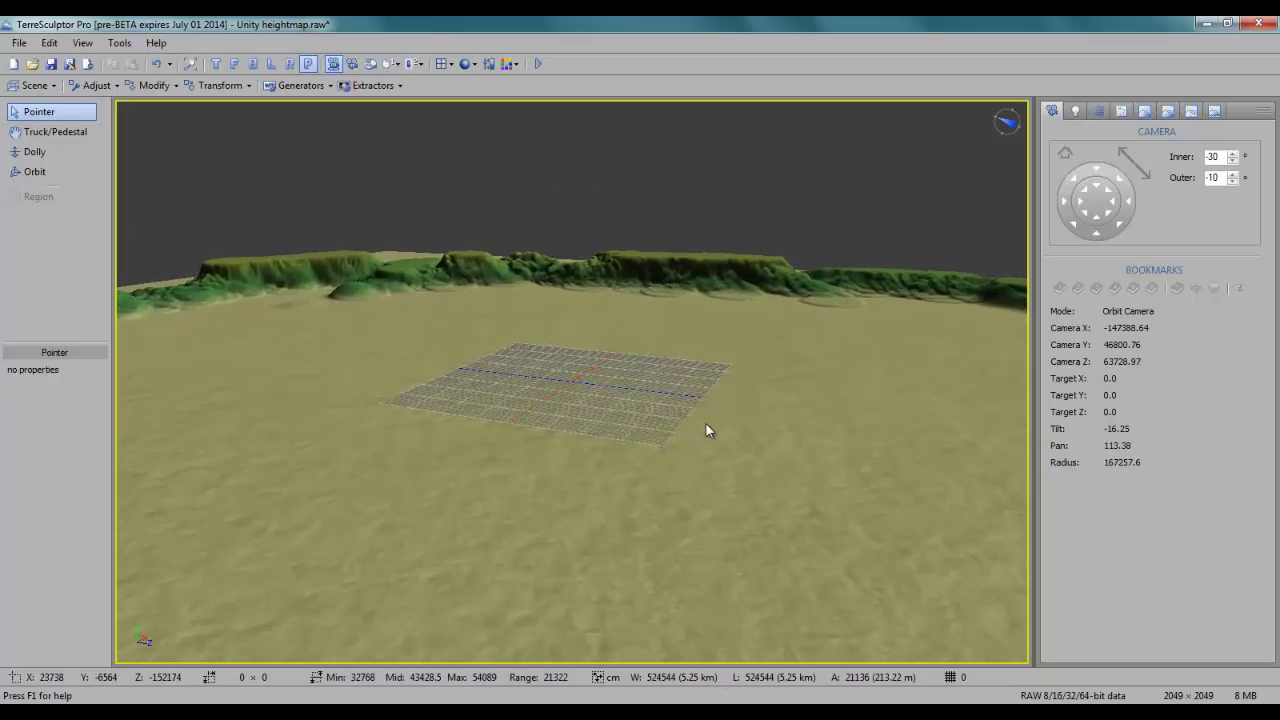
mouse_move(572, 381)
middle_down()
mouse_move(557, 379)
mouse_move(572, 381)
middle_up()
middle_drag(770, 466, 573, 381)
scroll(536, 270, down, 3)
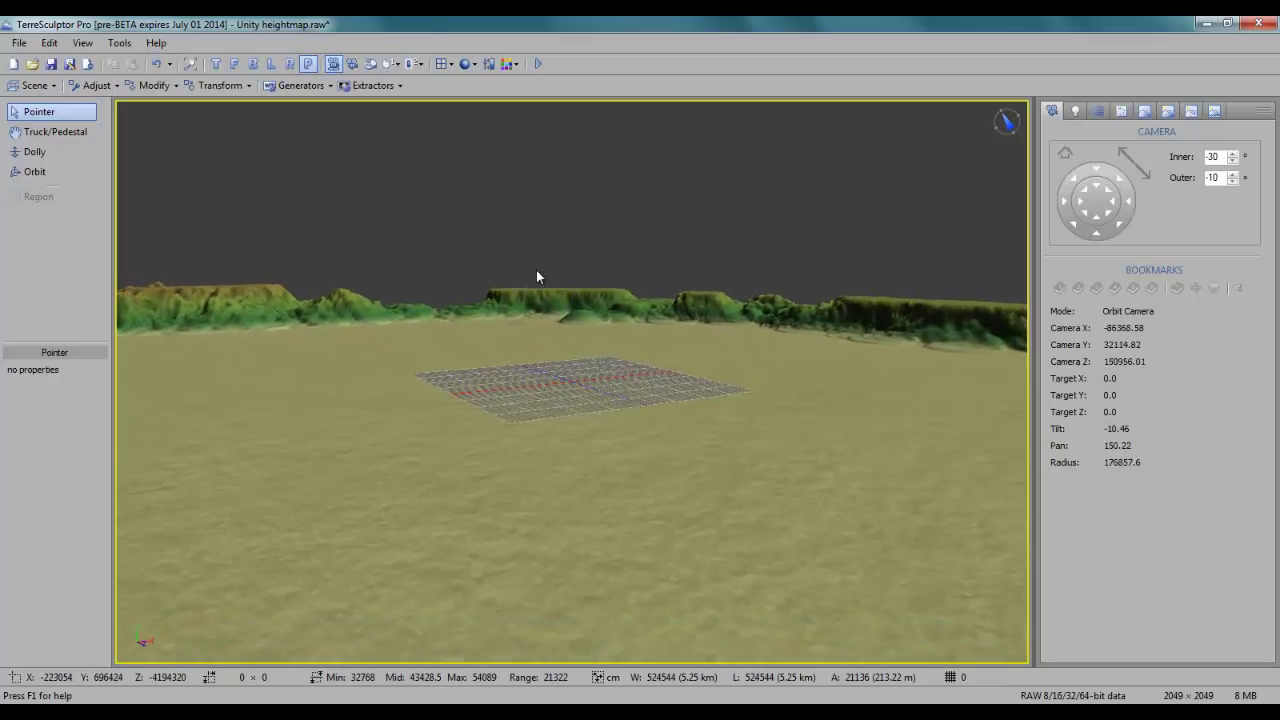
Review the file formats available for exporting the heightmap and cancel the export.
click(18, 47)
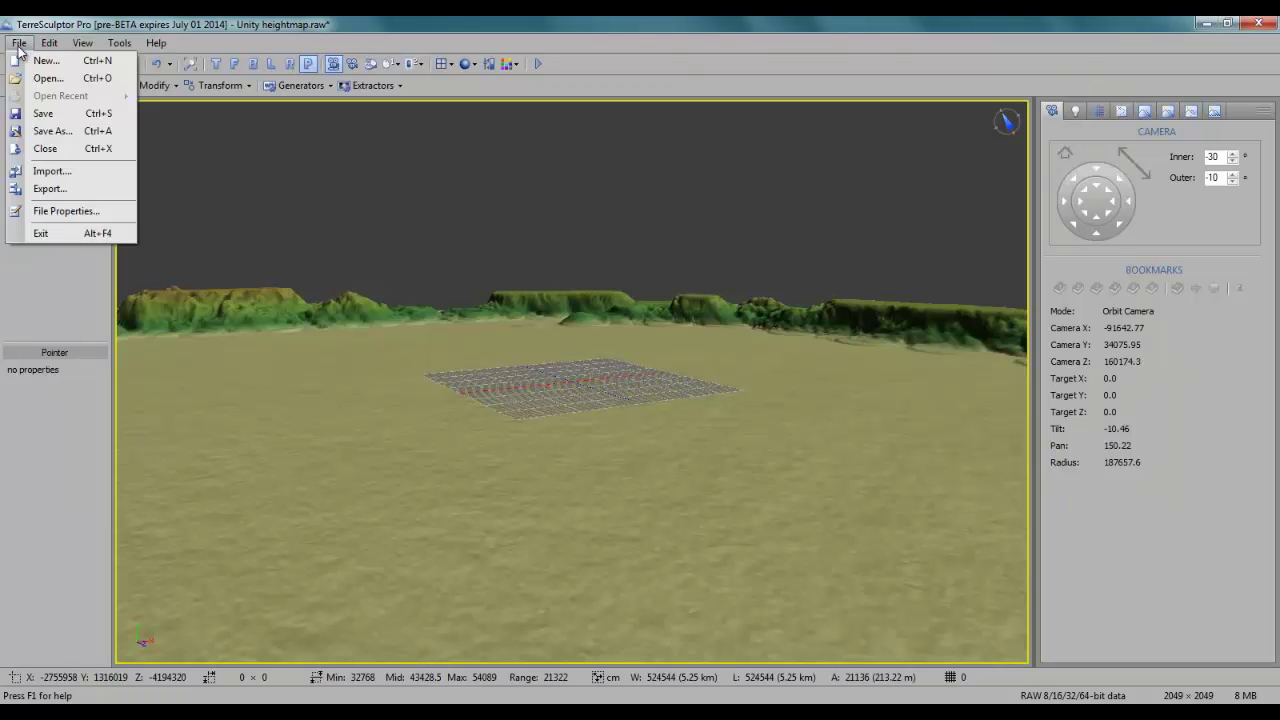
click(33, 189)
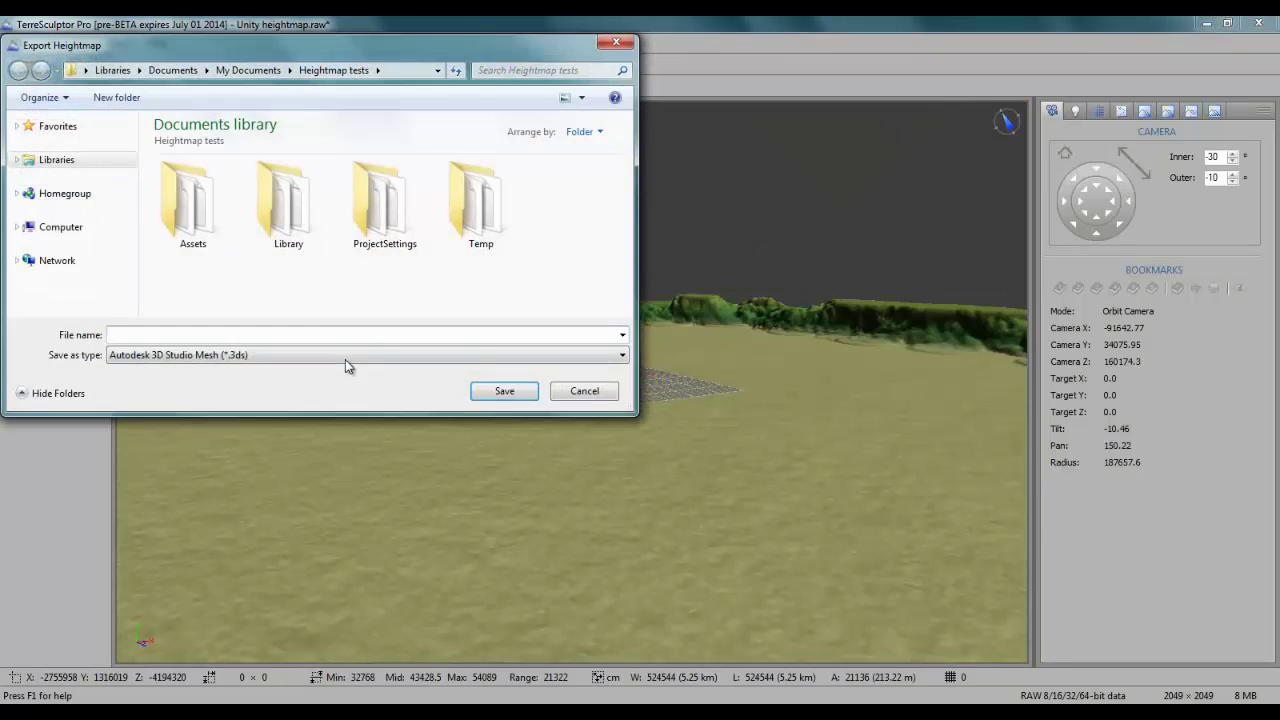
click(348, 355)
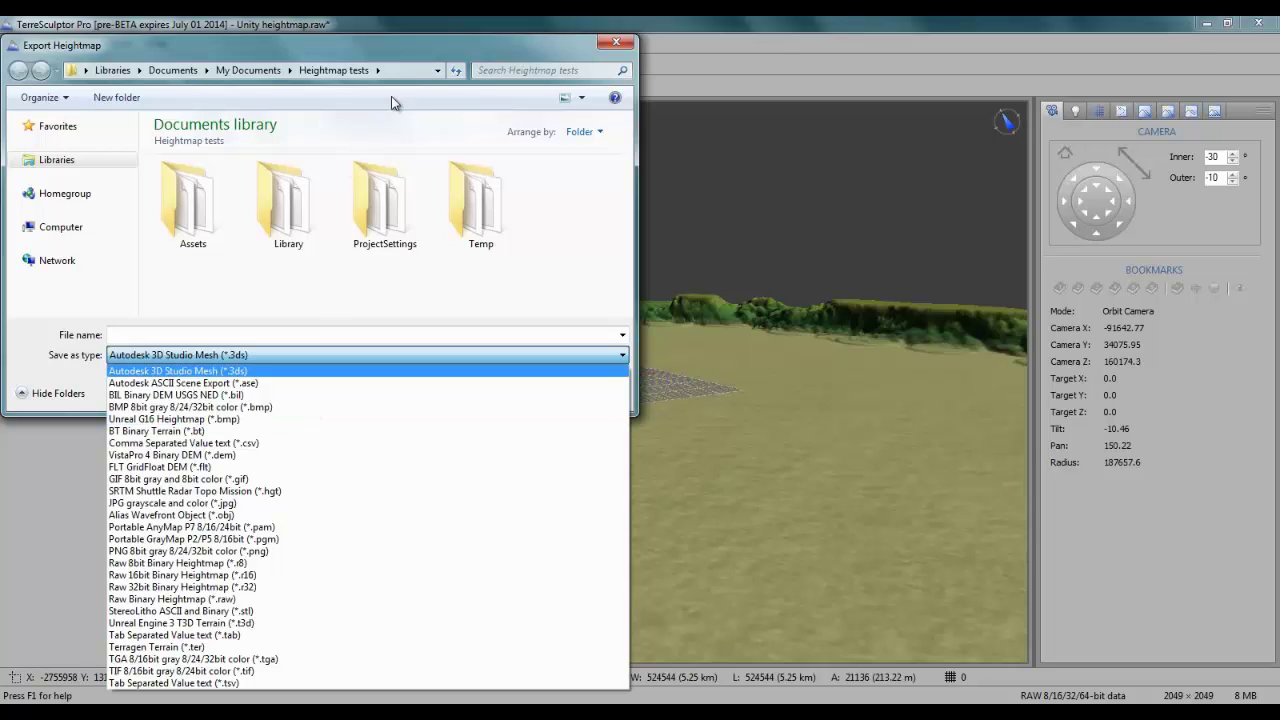
click(557, 329)
click(584, 391)
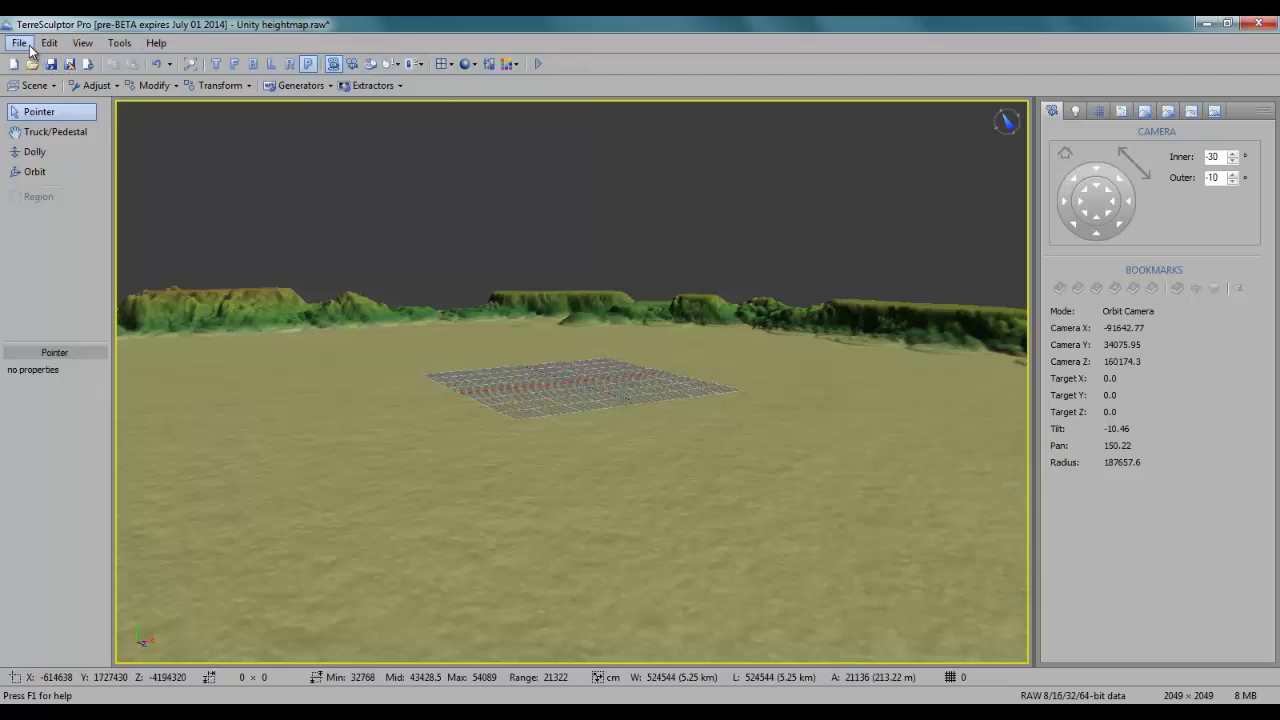
scroll(489, 307, down, 6)
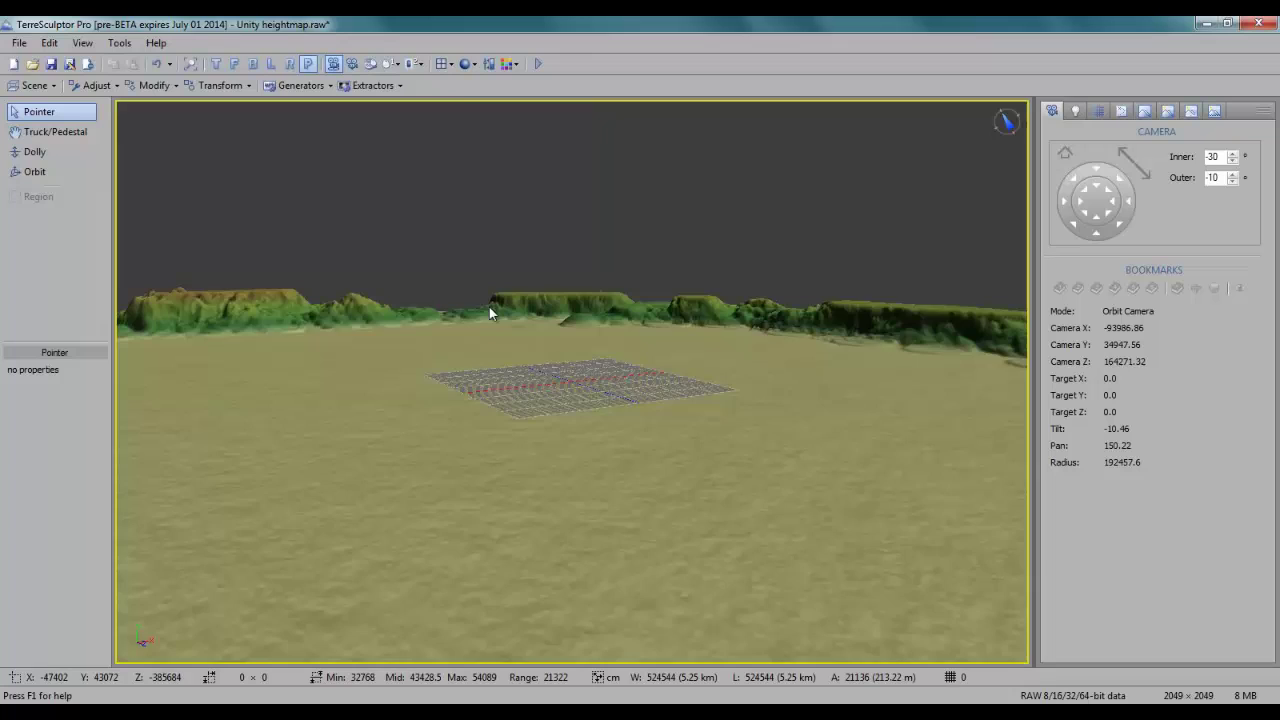
middle_drag(557, 271, 585, 383)
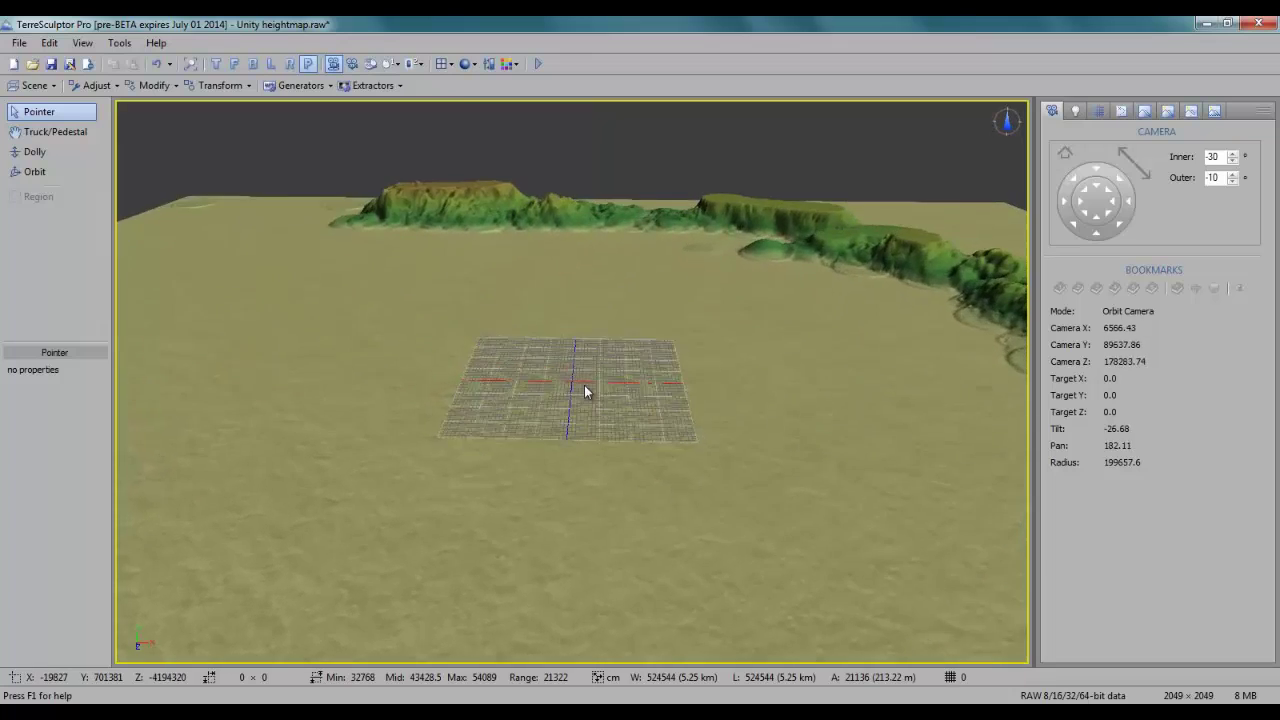
drag(585, 383, 554, 255)
drag(454, 261, 574, 388)
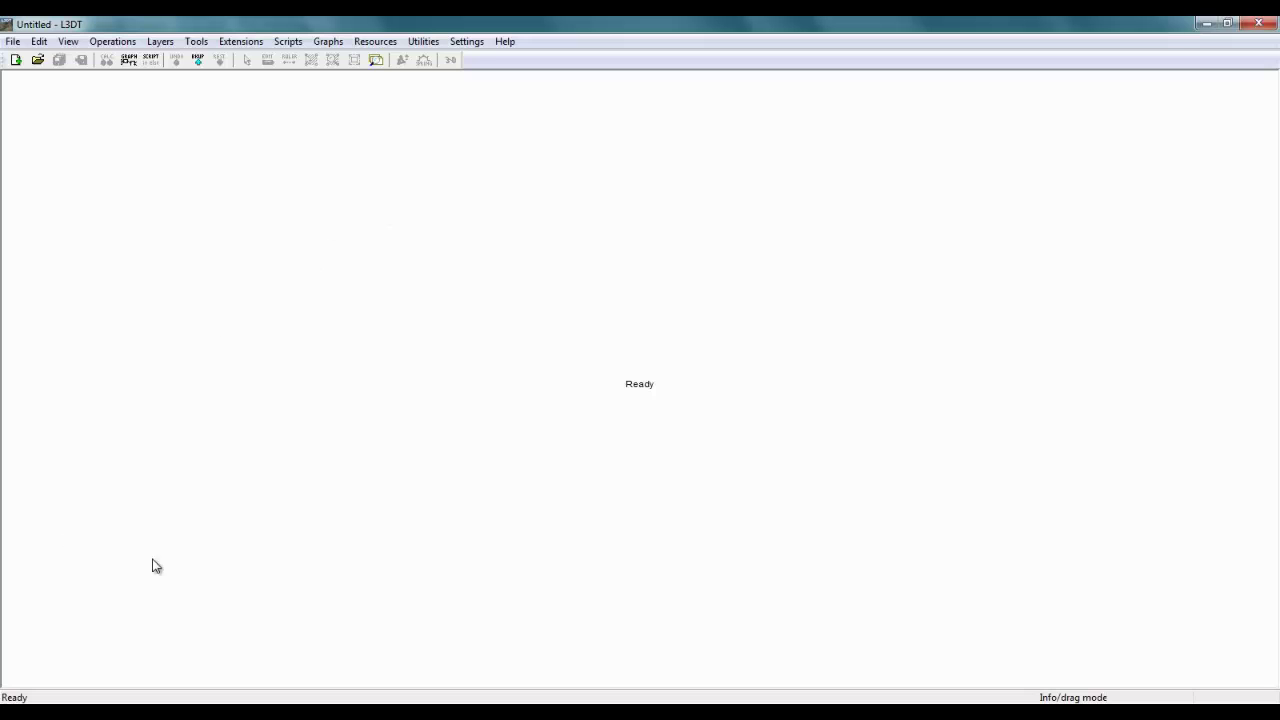
Bring up the browser's L3DT Standard Edition downloads page and look through the available releases.
mouse_move(172, 703)
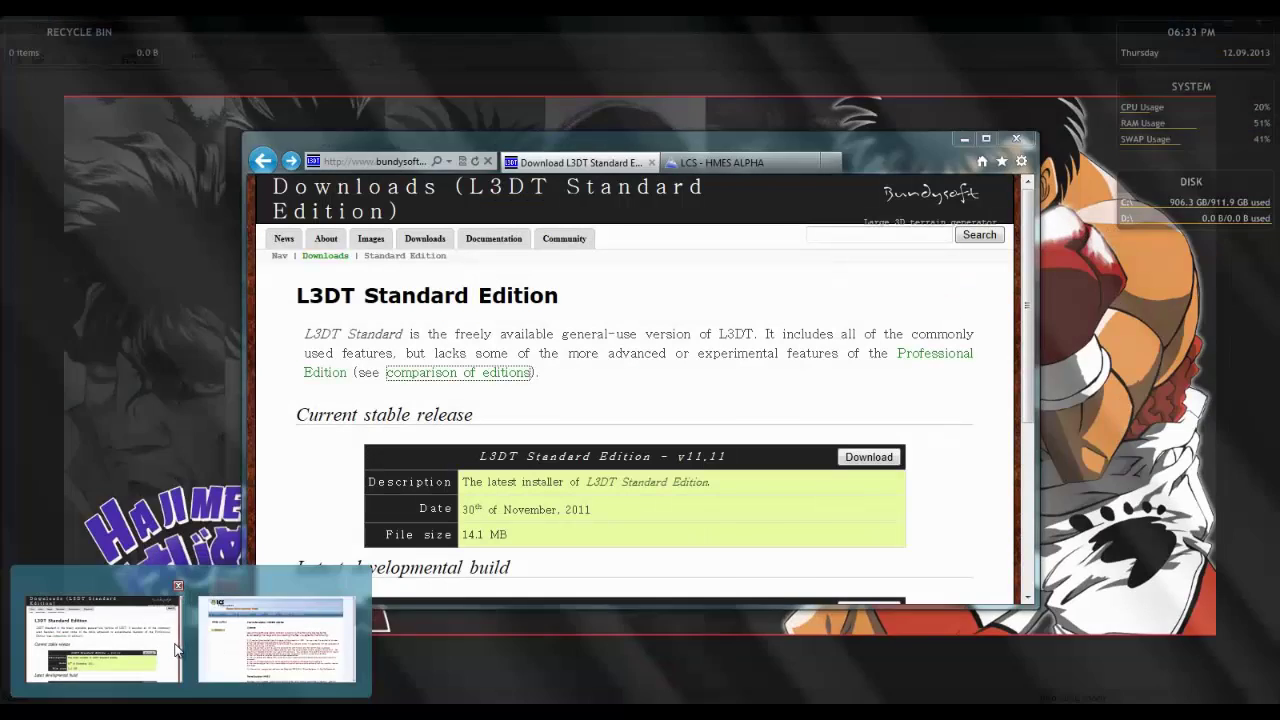
click(176, 650)
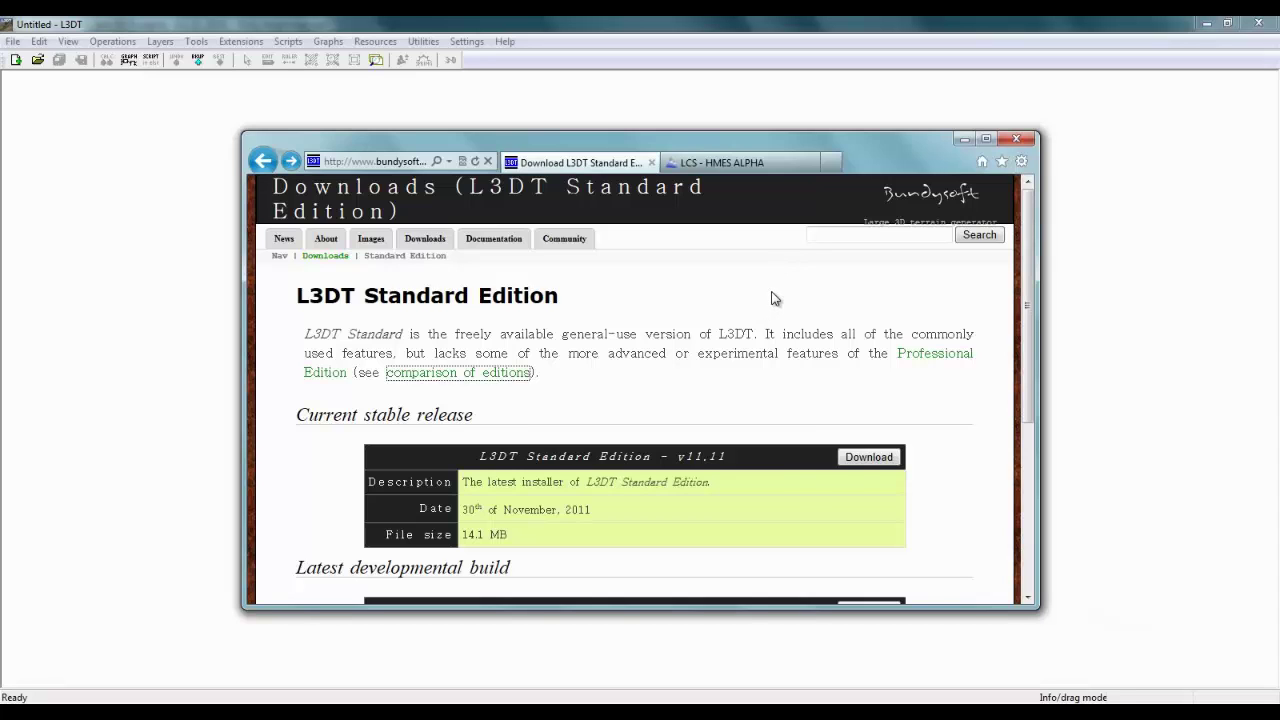
scroll(775, 298, down, 3)
scroll(778, 295, up, 3)
scroll(681, 341, down, 3)
scroll(681, 341, up, 3)
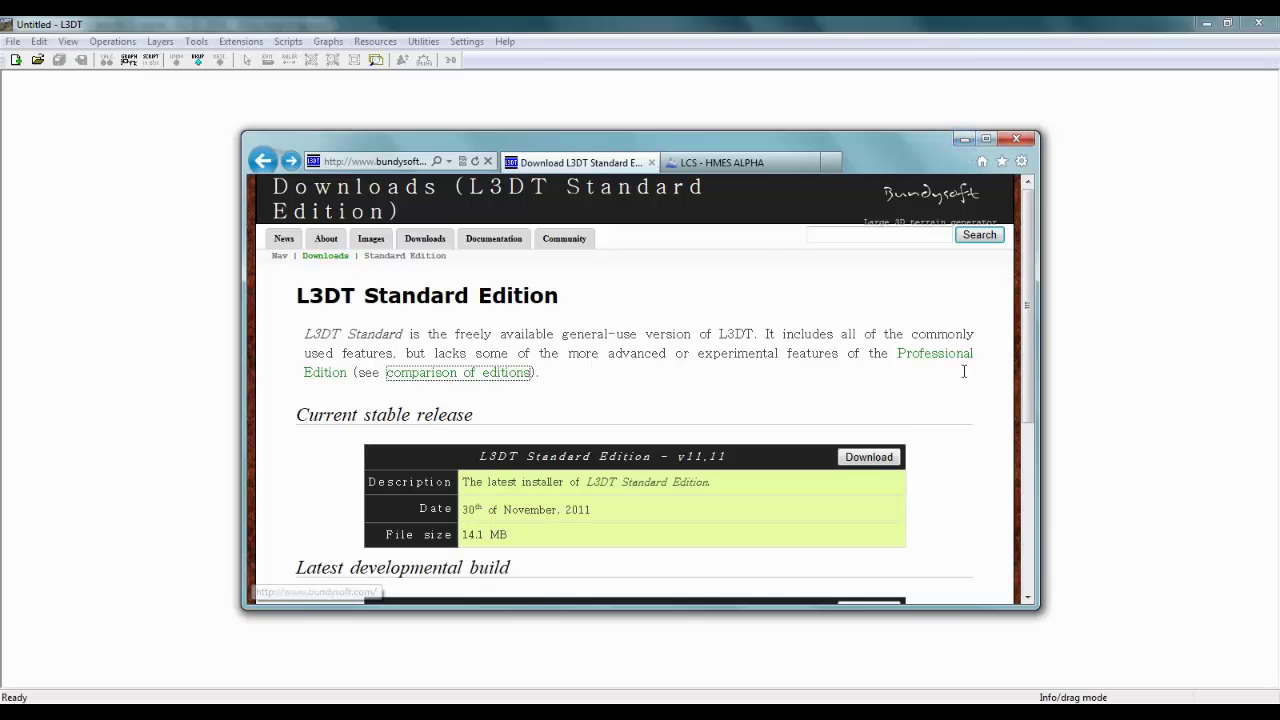
Review the license and download files on the TerreSculptor HMES Alpha page, and put the browser away.
click(767, 168)
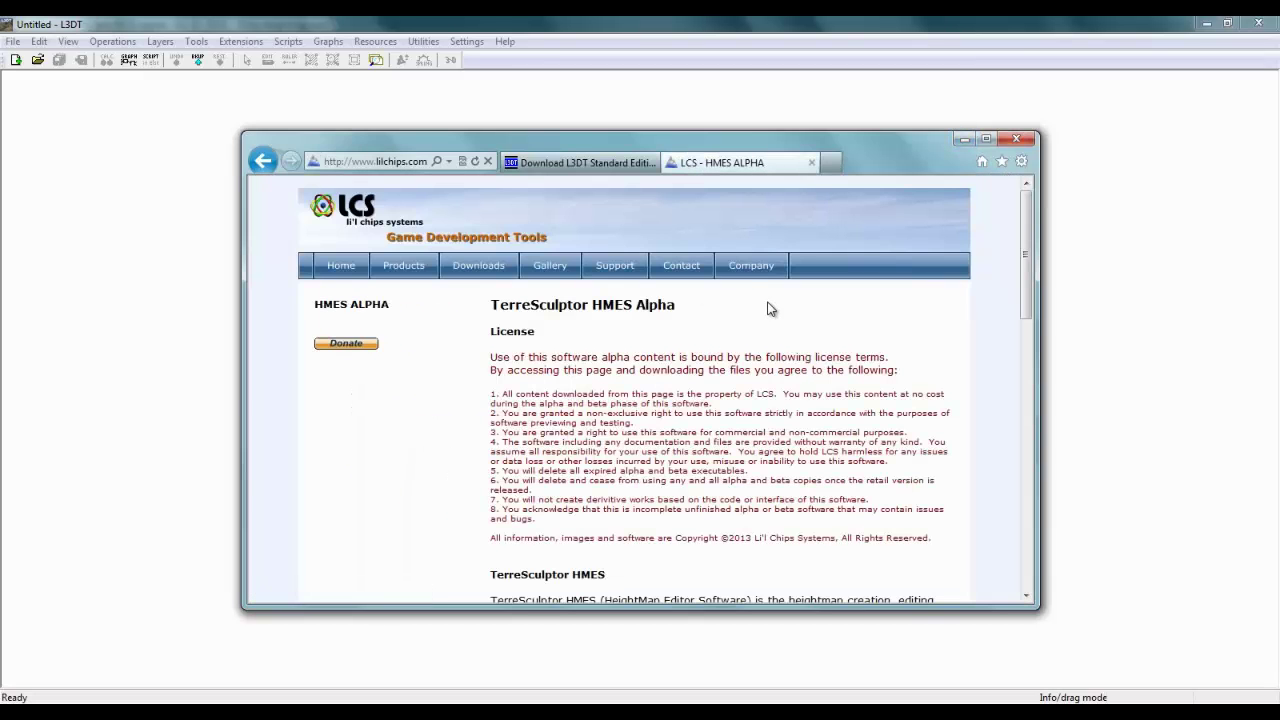
scroll(766, 309, down, 3)
scroll(700, 306, up, 3)
scroll(721, 316, down, 12)
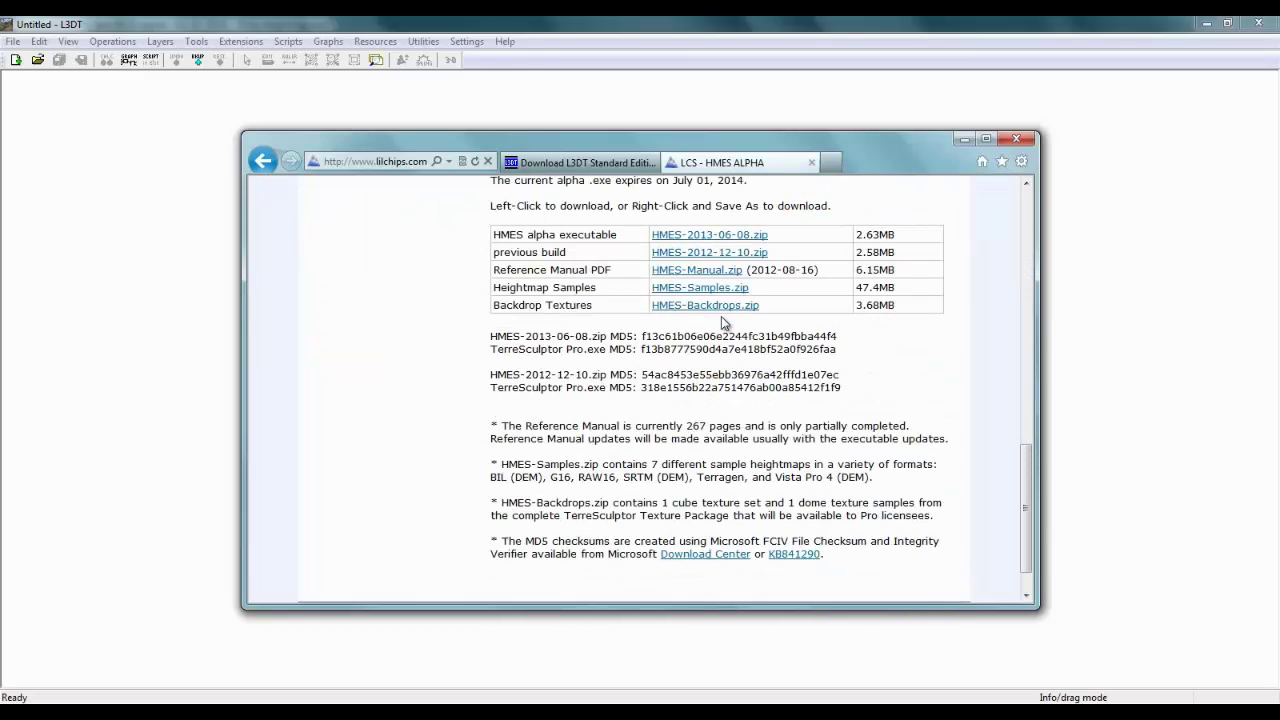
scroll(725, 322, up, 4)
click(963, 139)
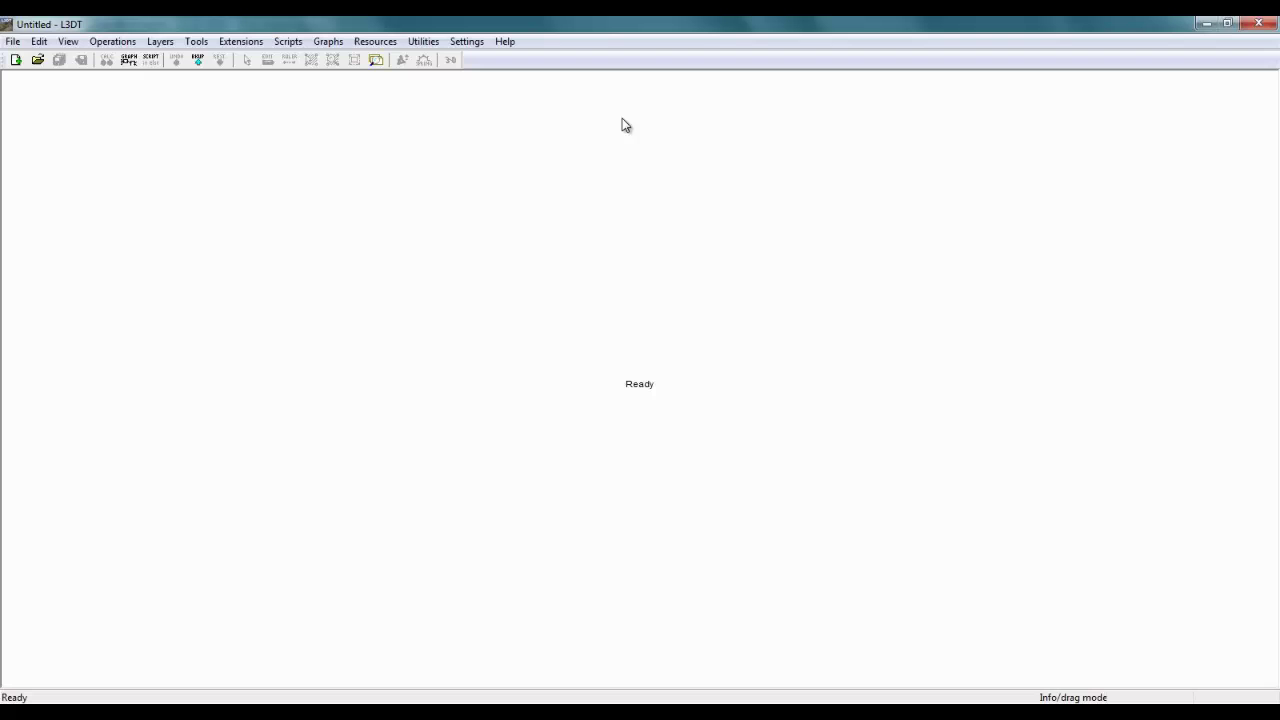
Start a heightfield import in L3DT using Unity heightmap.raw from the Heightmap tests folder.
click(13, 42)
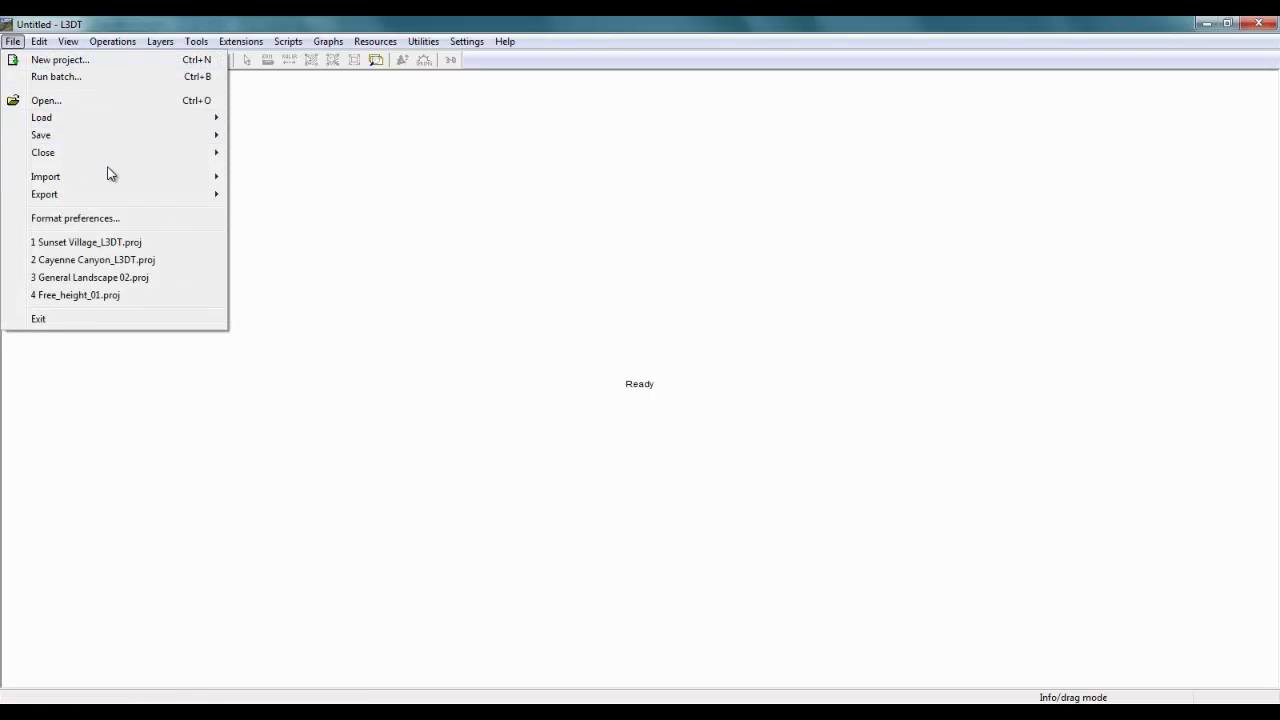
mouse_move(107, 175)
click(268, 180)
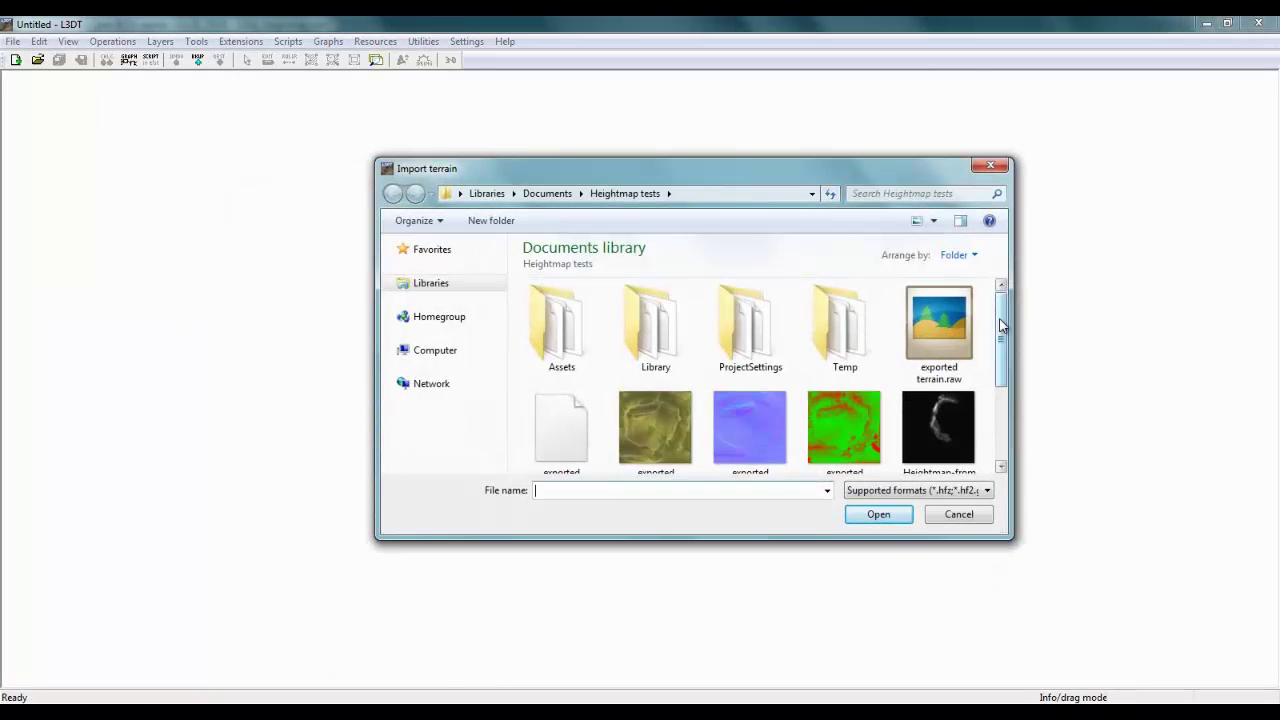
drag(1001, 323, 886, 434)
click(666, 405)
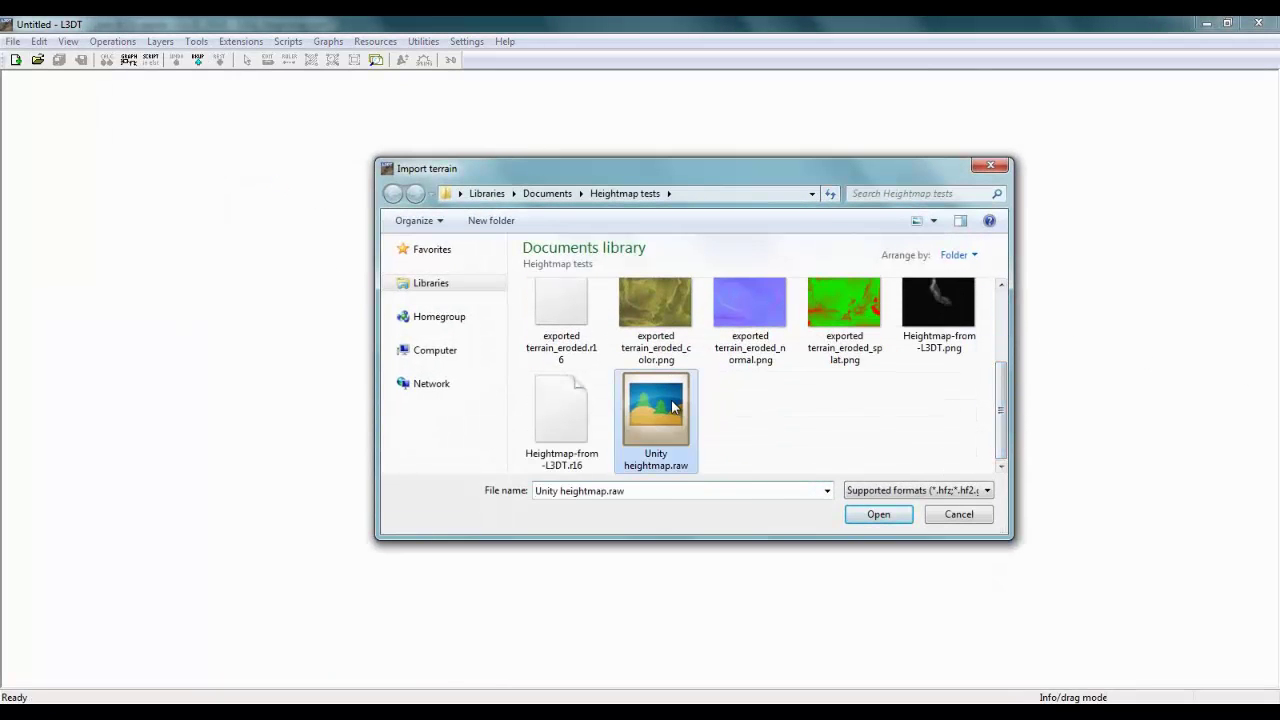
click(864, 518)
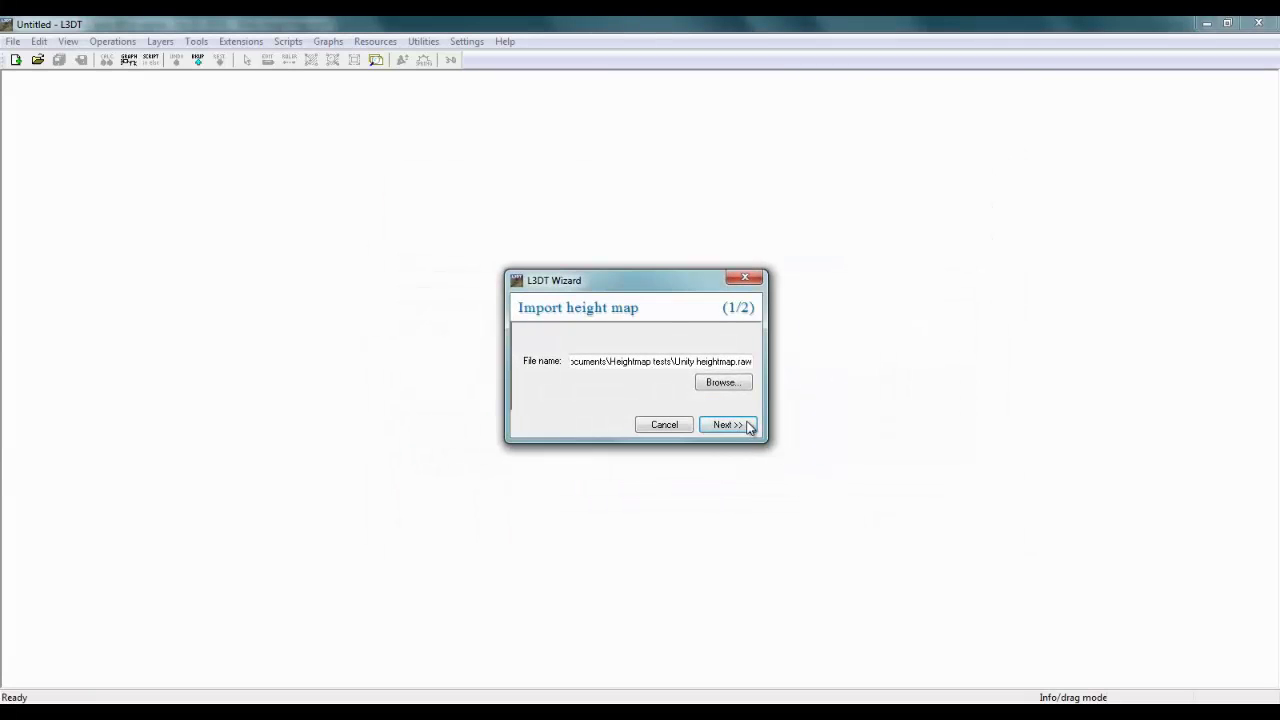
click(748, 427)
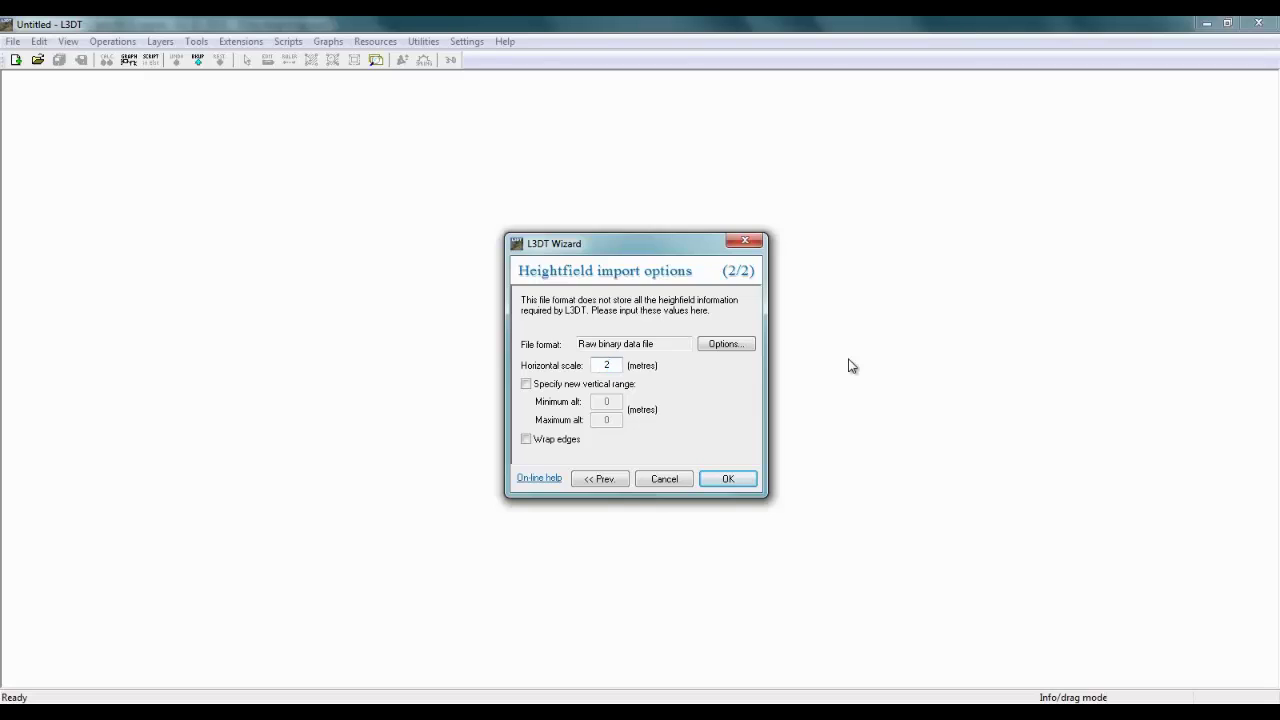
Import the heightfield with a new vertical range enabled, as 2049 by 2049 pixels, 16-bit unsigned, with the Y axis inverted.
click(526, 384)
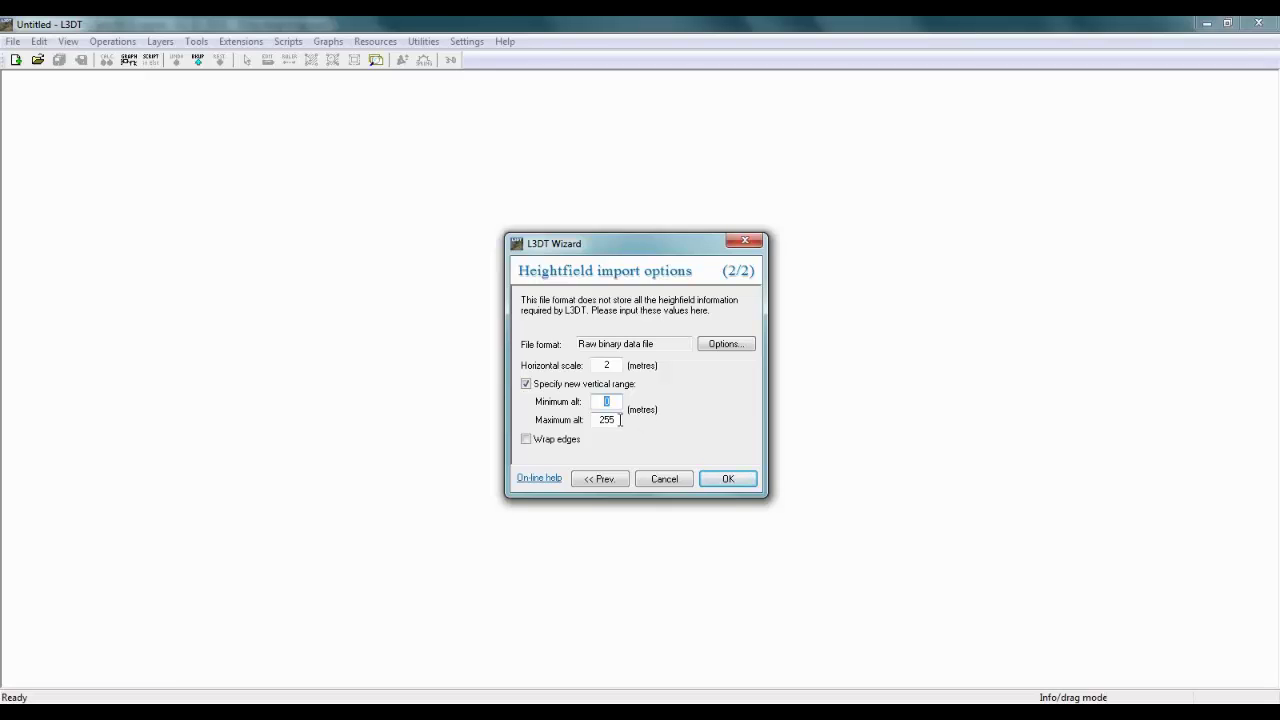
key(Tab)
click(618, 402)
click(727, 479)
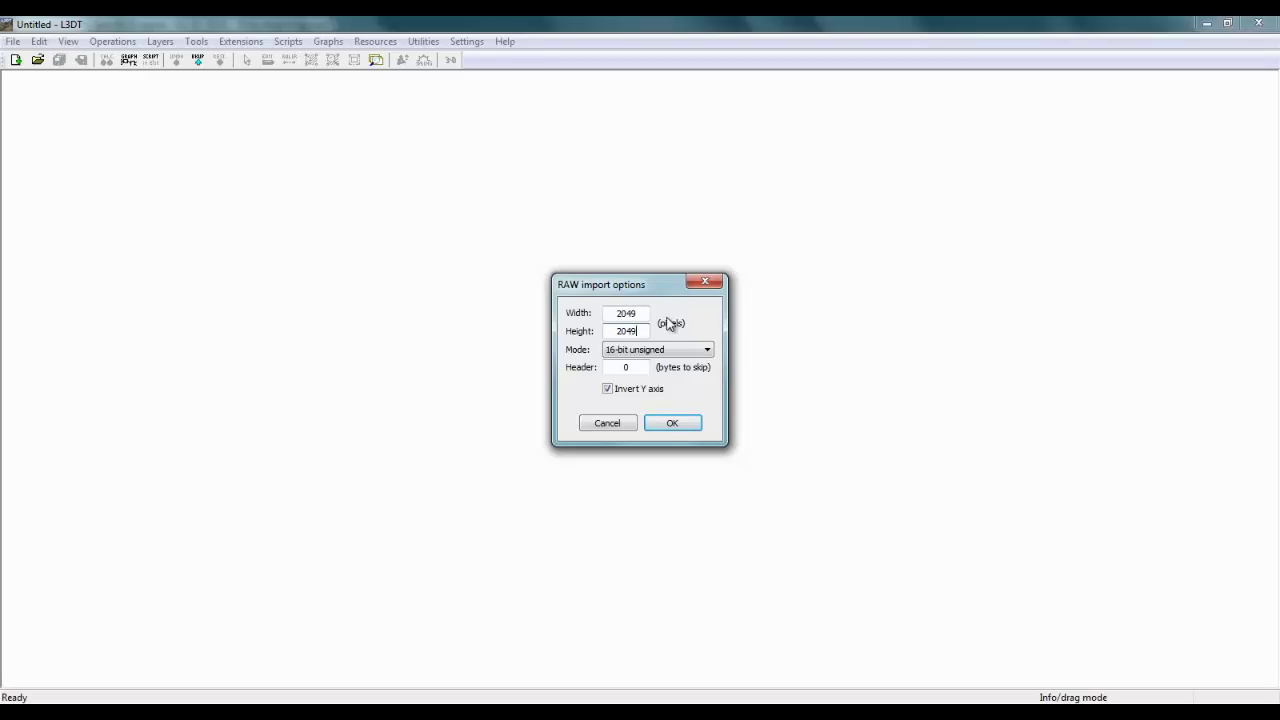
click(675, 424)
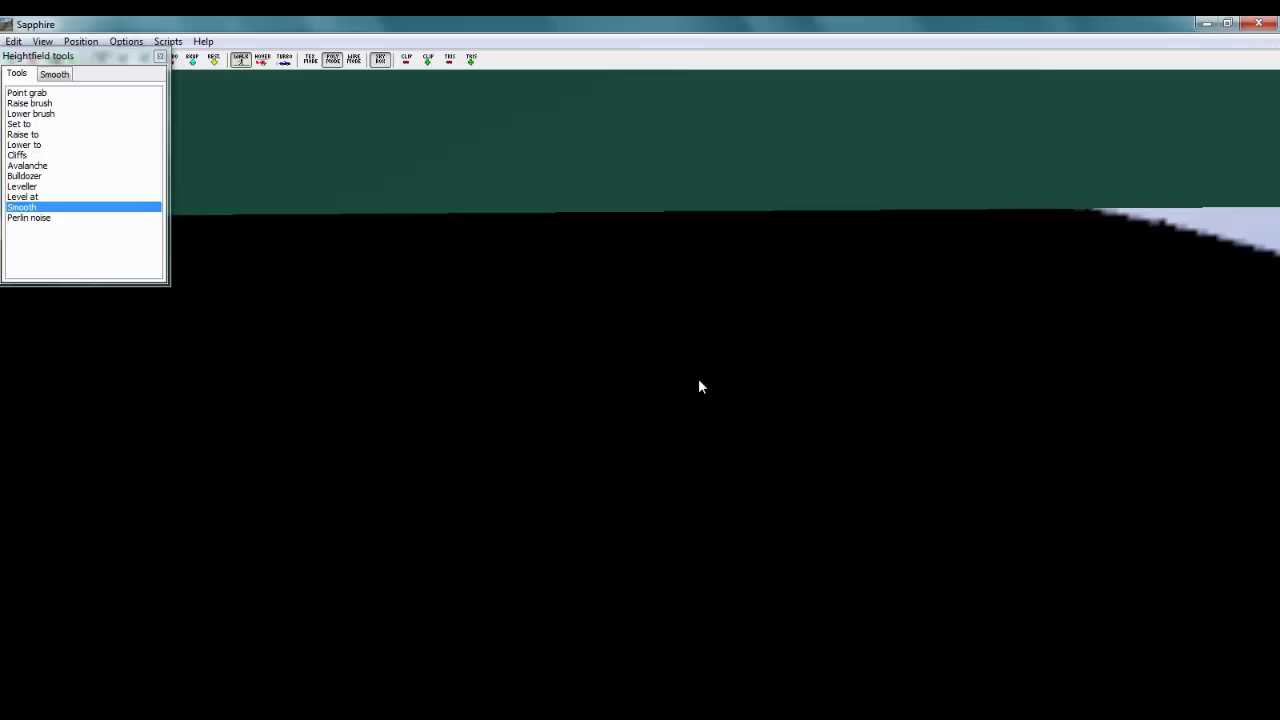
Look around the imported terrain from water level in the Sapphire 3D view.
right_drag(699, 380, 712, 344)
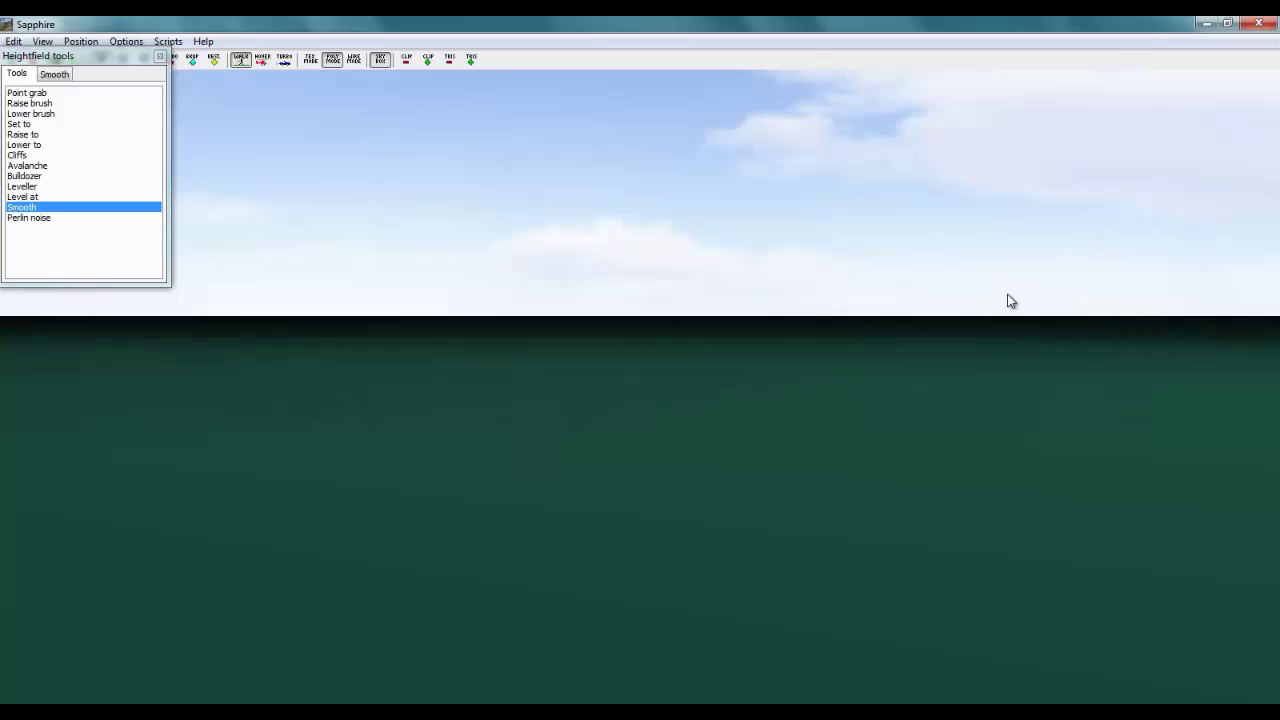
mouse_move(645, 350)
right_down()
mouse_move(691, 370)
mouse_move(647, 356)
right_up()
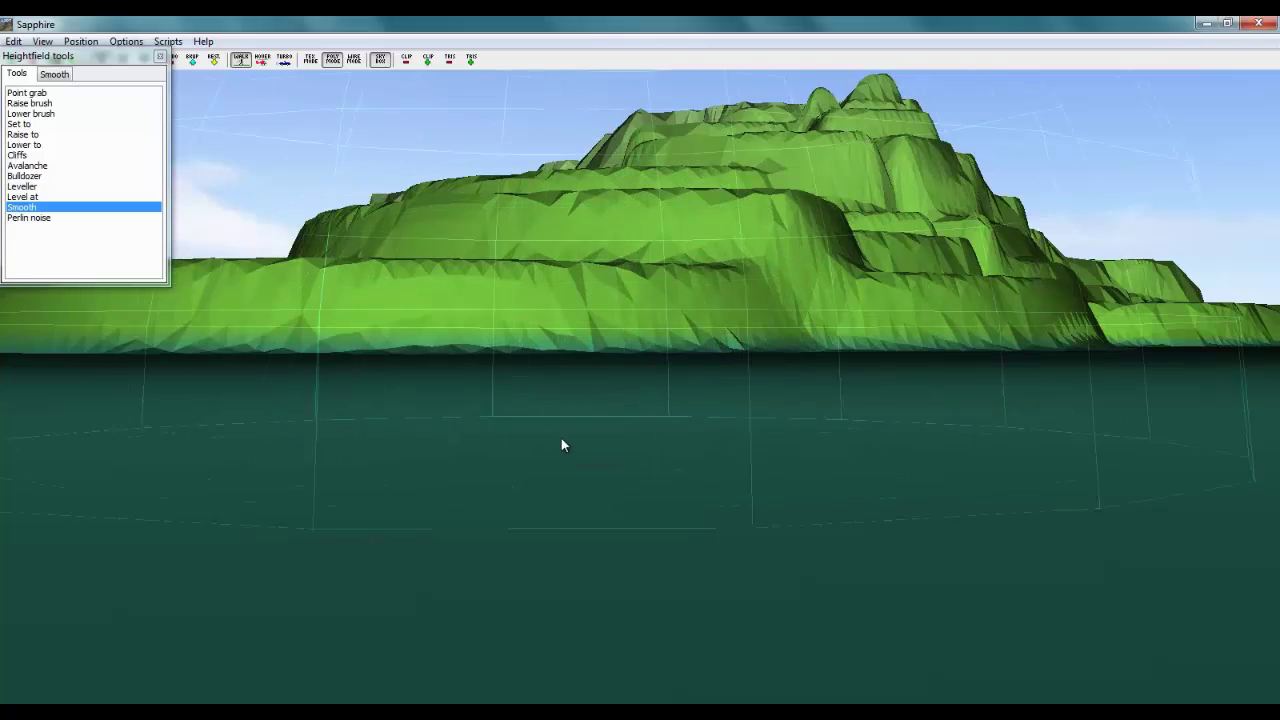
scroll(568, 426, down, 5)
scroll(568, 426, up, 10)
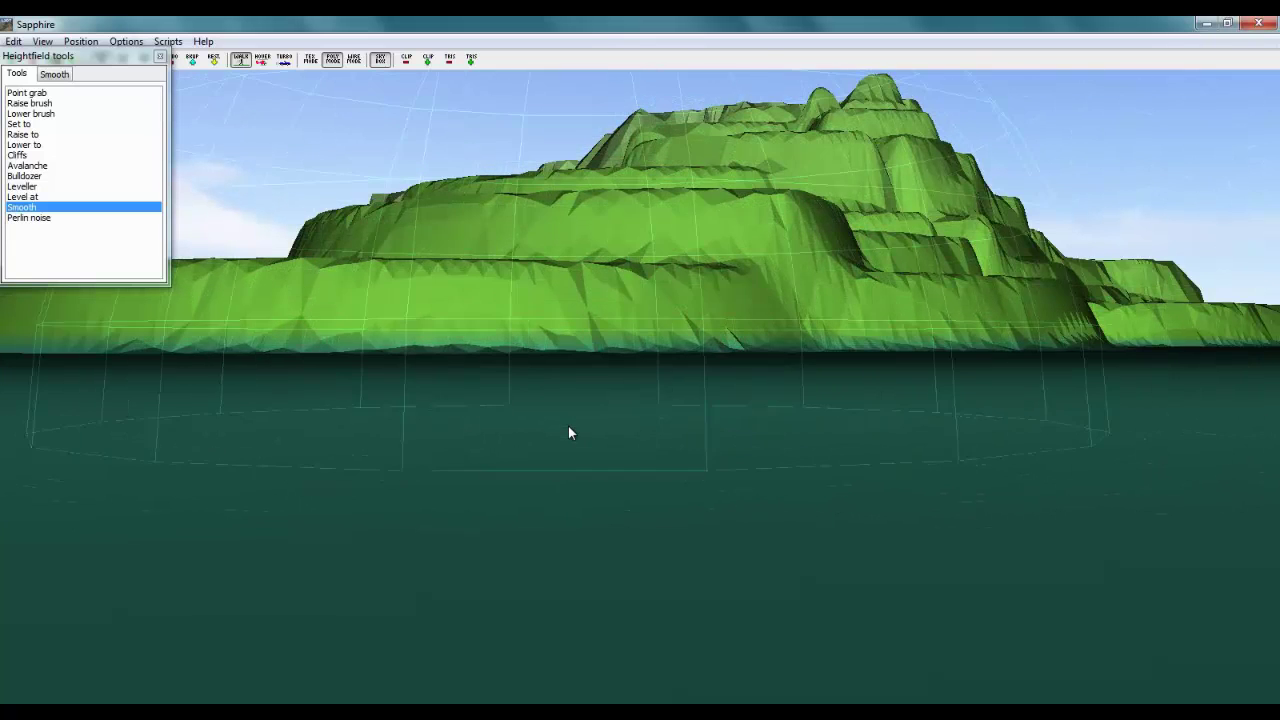
scroll(568, 426, down, 5)
scroll(569, 426, down, 5)
scroll(569, 426, up, 5)
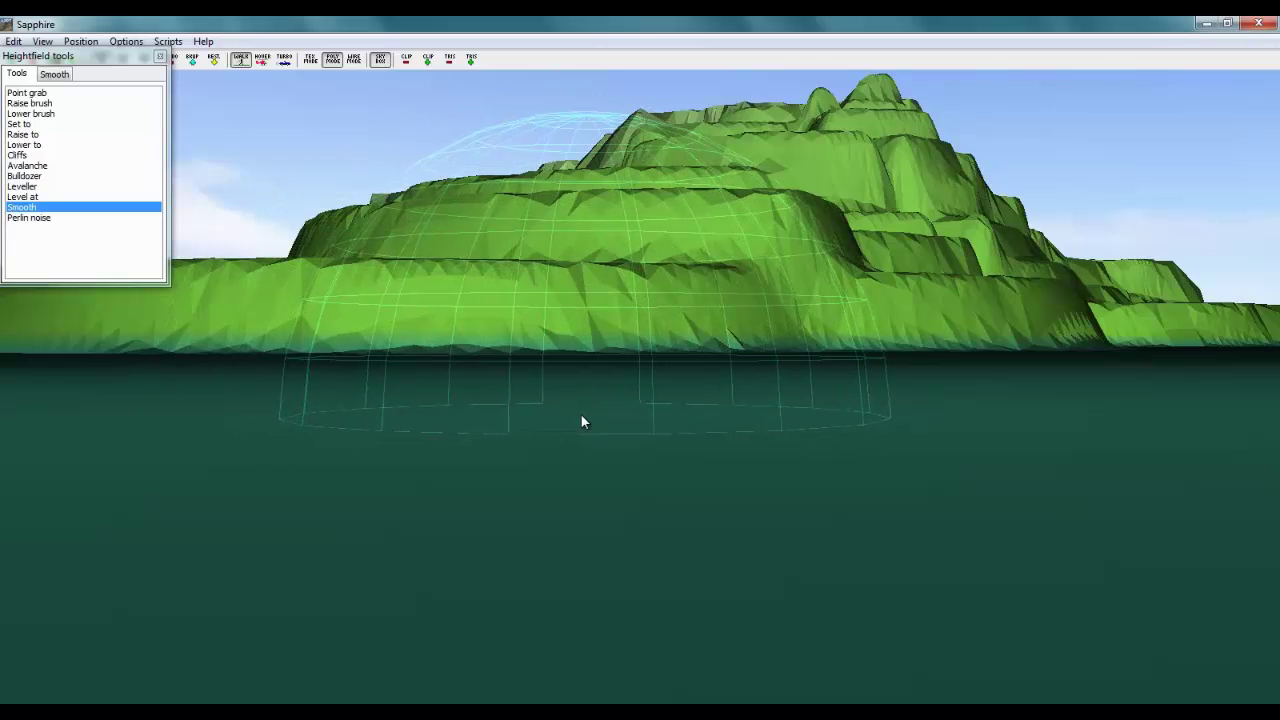
Switch the 3D view's camera to hover mode and raise it above the terraced hills.
key(2)
key(h)
key(h)
key(h)
key(h)
key(h)
scroll(582, 416, down, 1)
key(h)
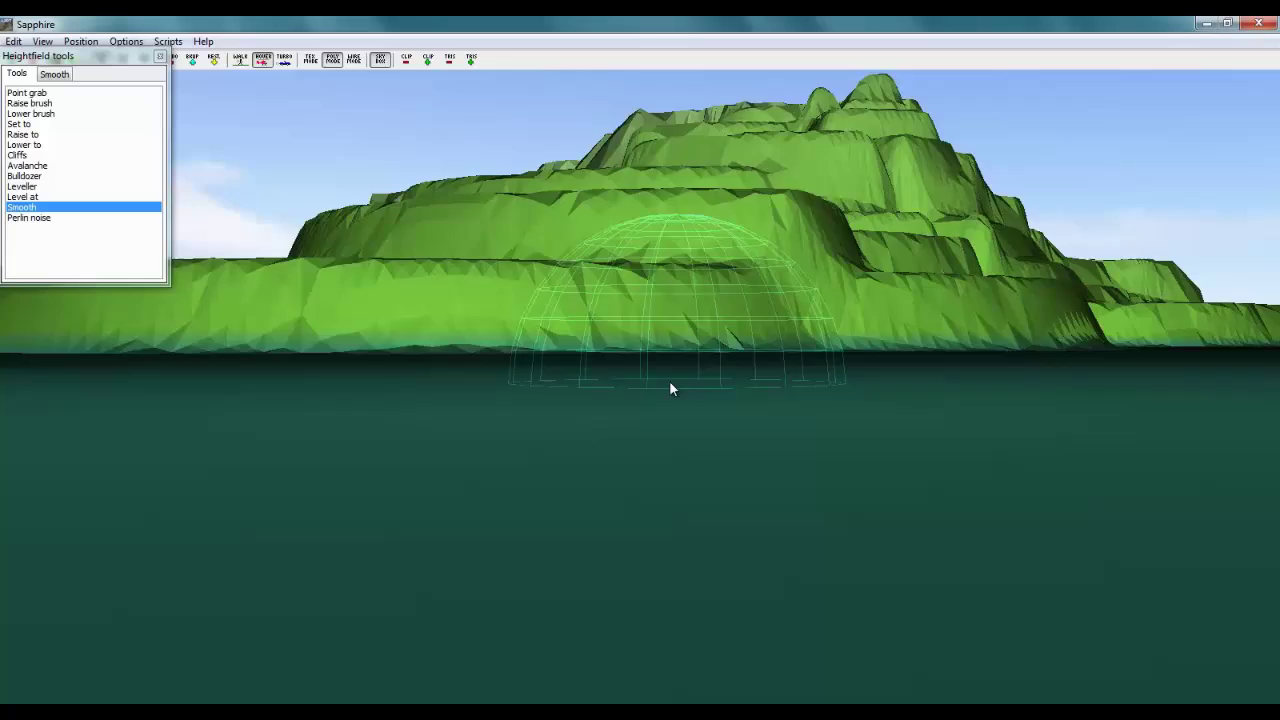
key(Page_Up)
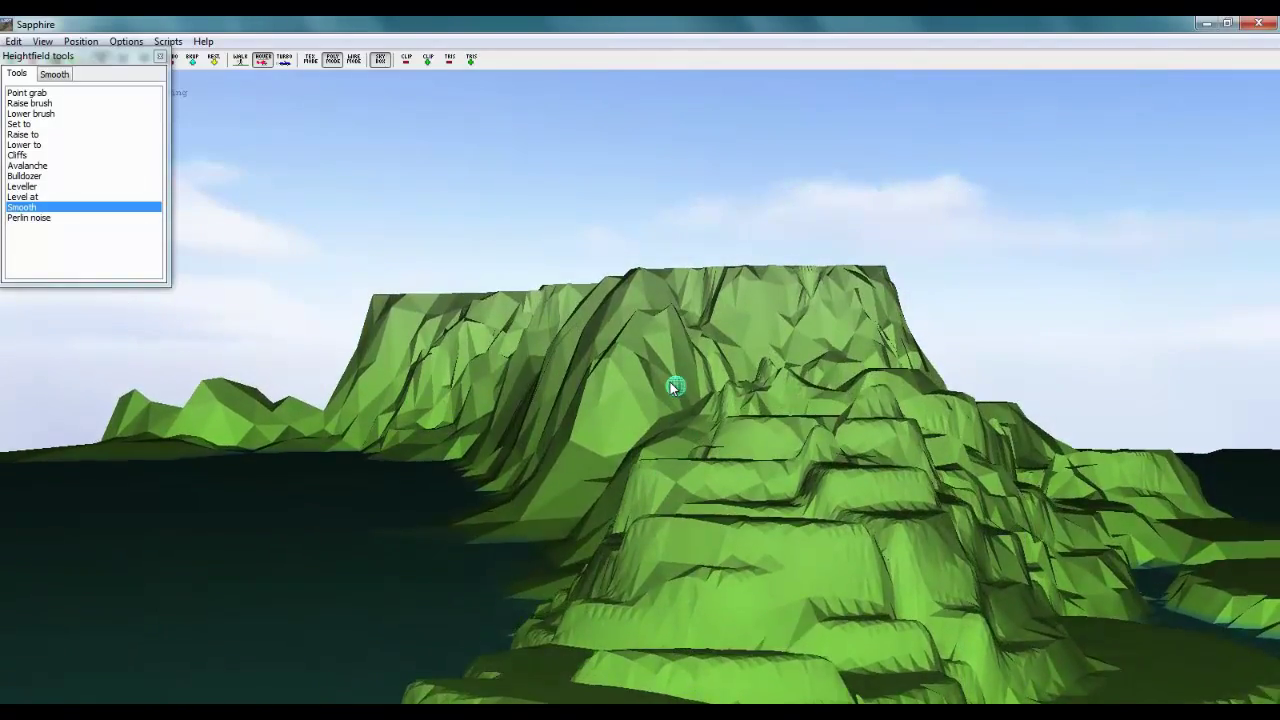
key(Down)
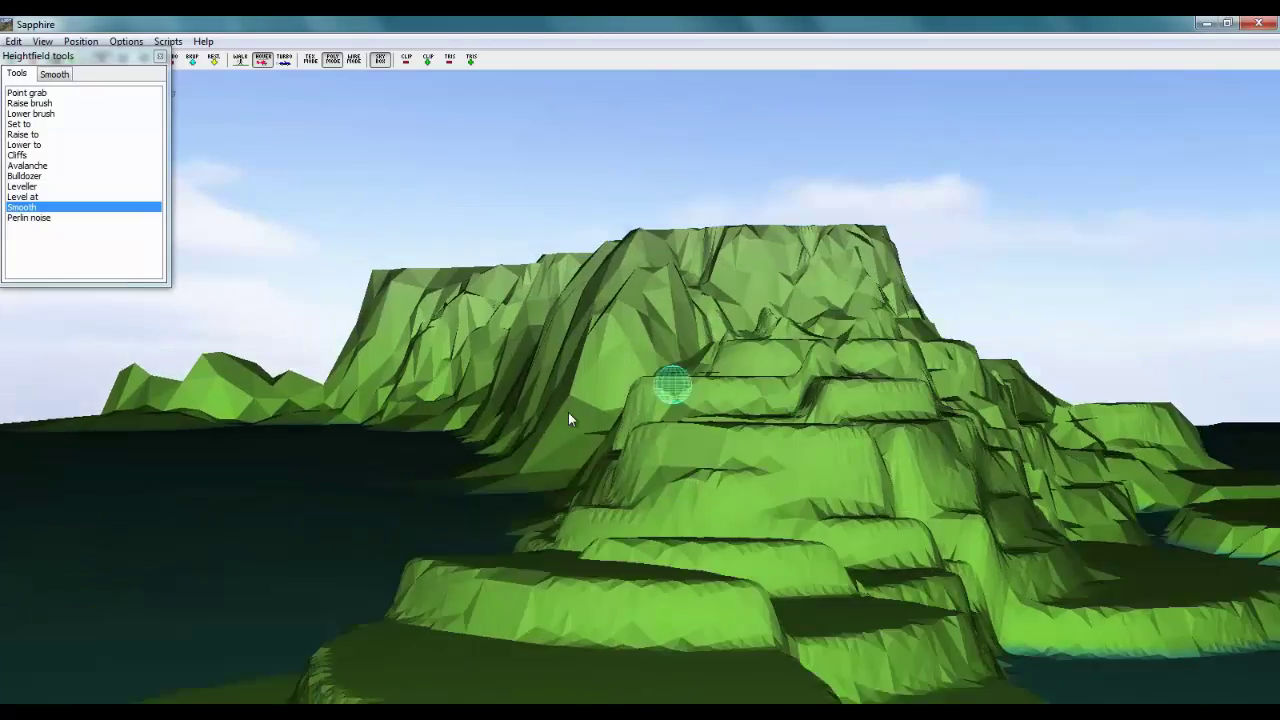
key(Down)
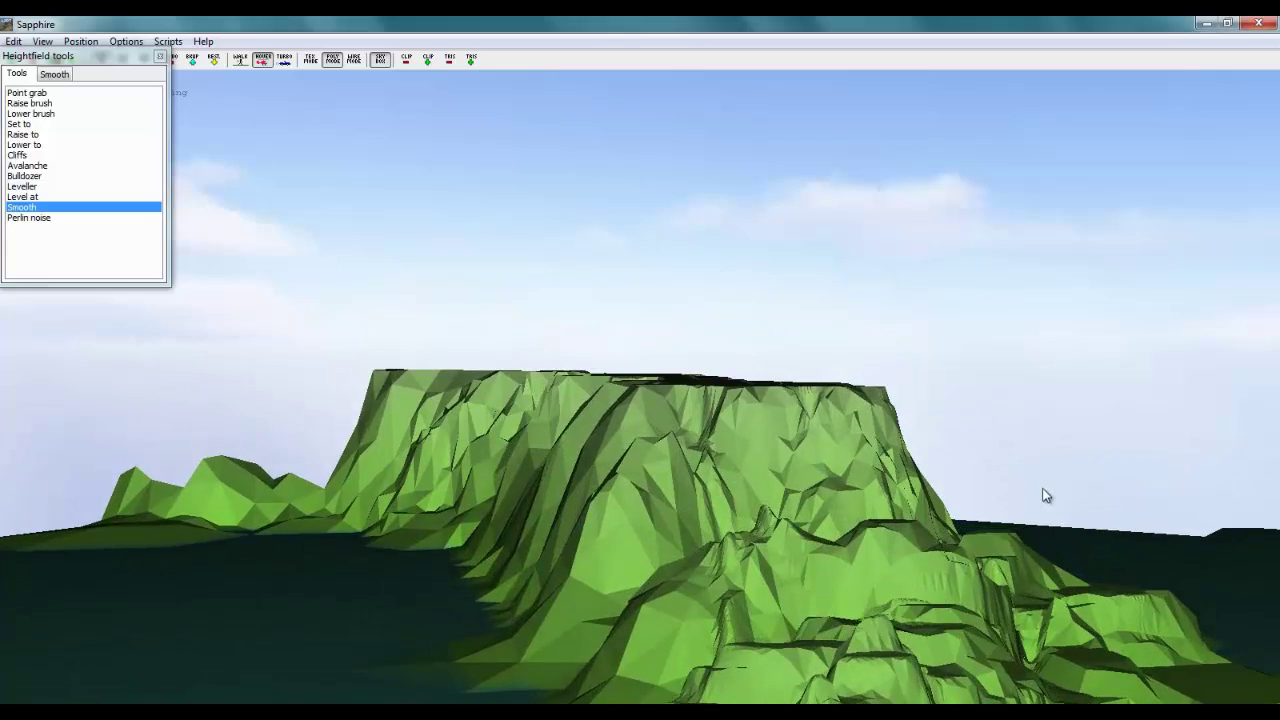
Fly around the terrain and inspect the plateau, the terraces and the cliffs along the bay.
right_drag(1050, 500, 650, 330)
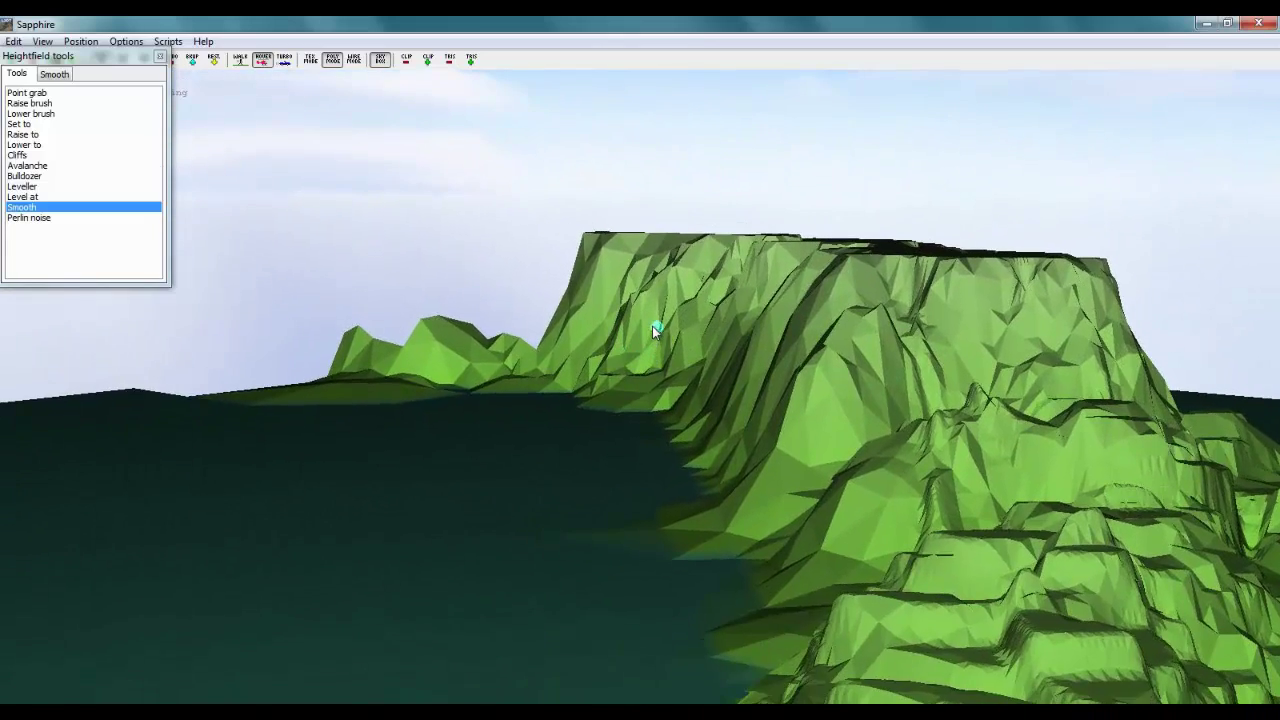
key(Down)
key(Right)
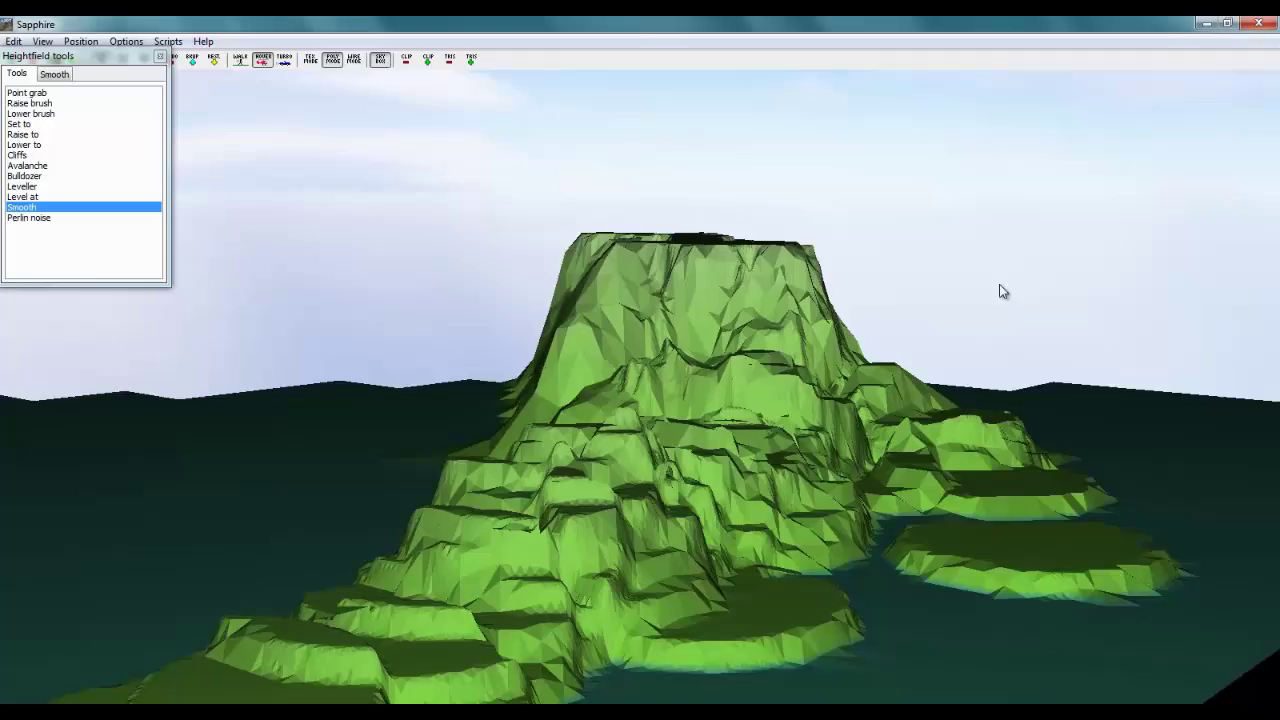
key(Up)
key(Left)
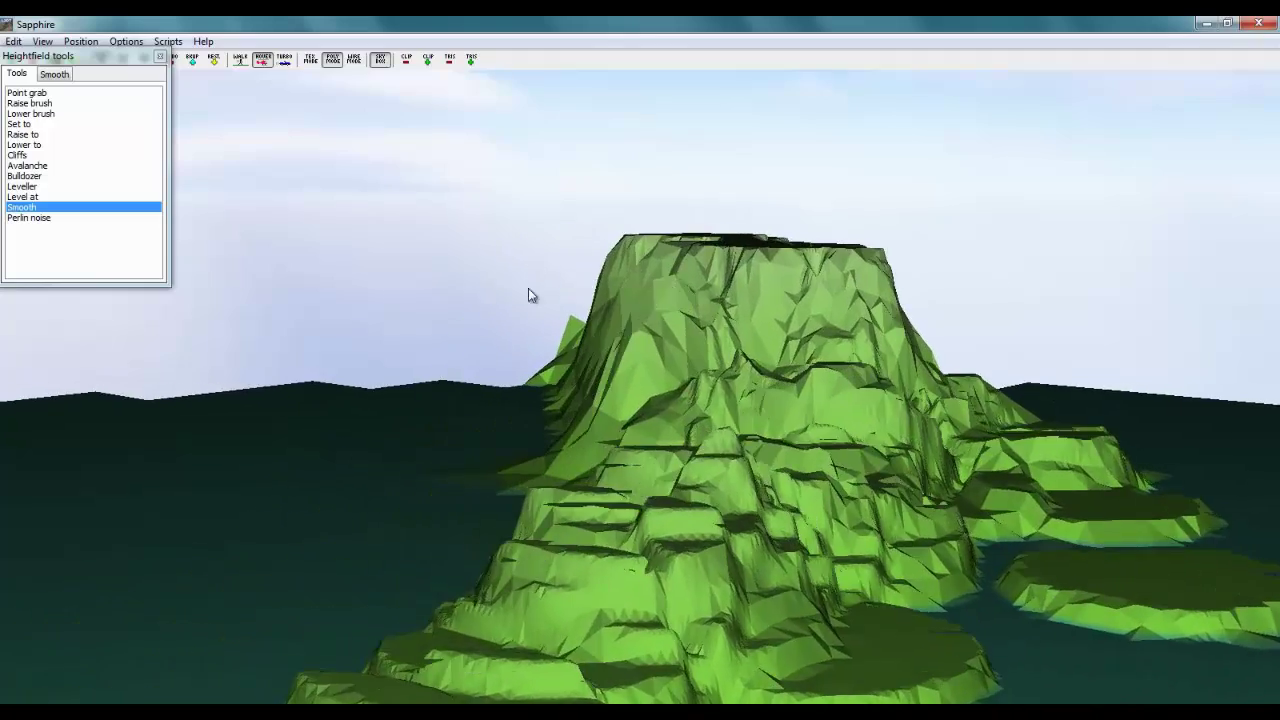
key(Left)
key(Up)
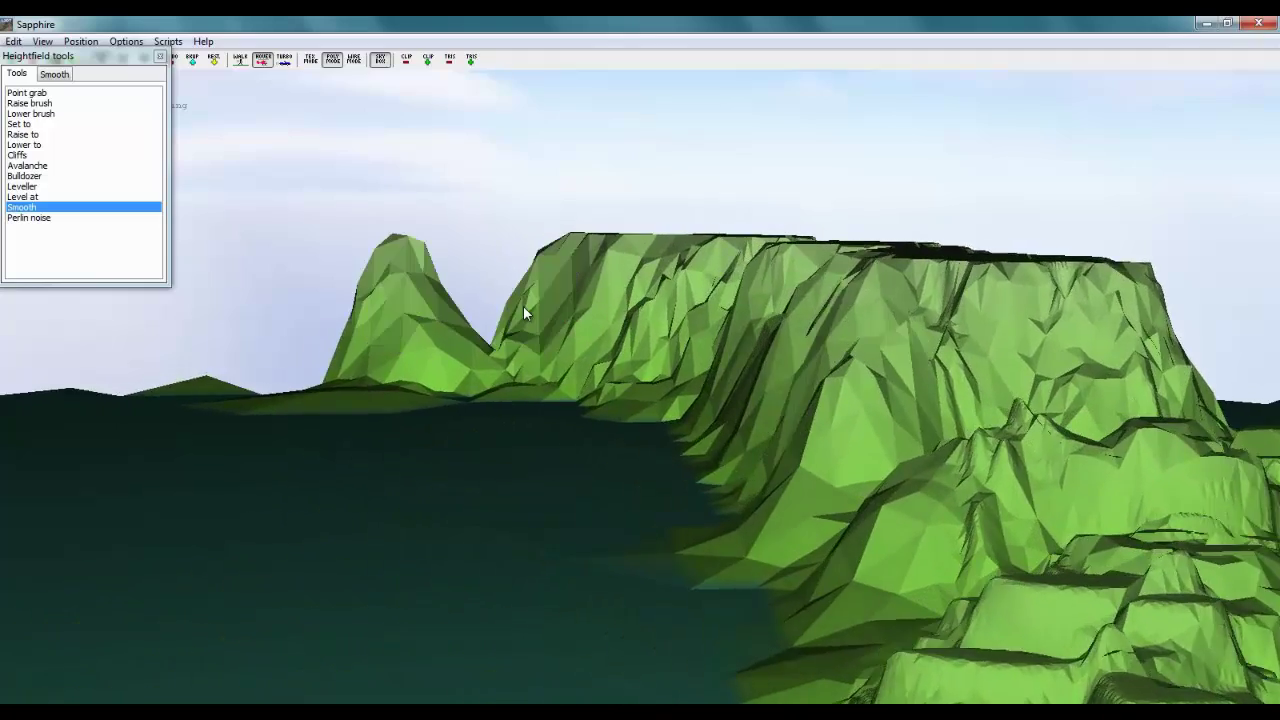
key(Right)
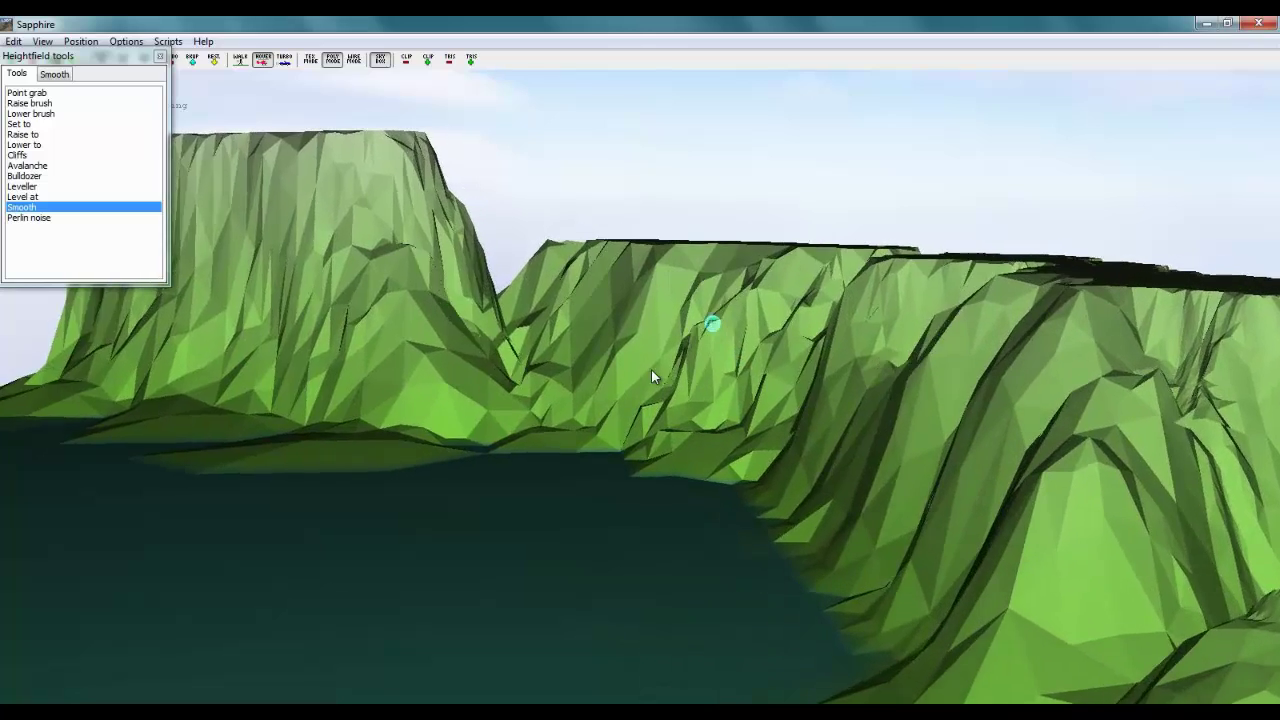
key(Up)
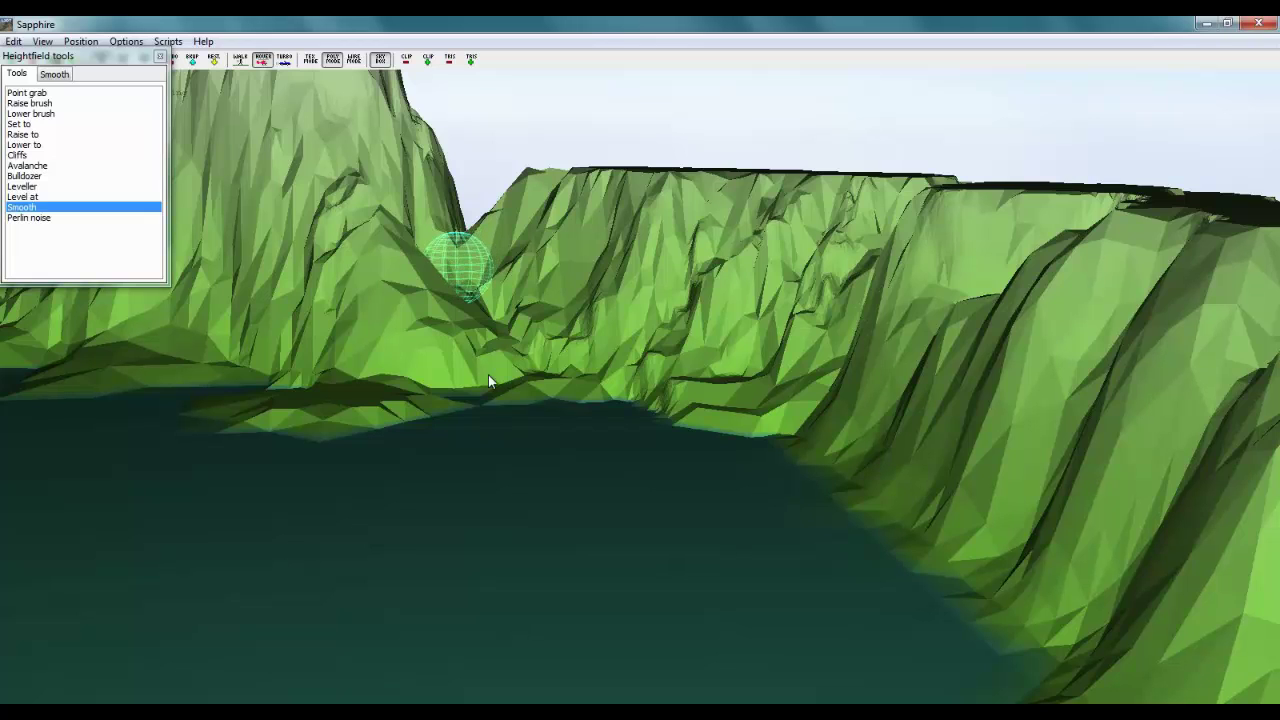
Smooth the rugged cliff faces and slopes along the inner bay with the Smooth brush.
mouse_move(488, 376)
mouse_down()
mouse_move(514, 299)
mouse_move(710, 361)
mouse_up()
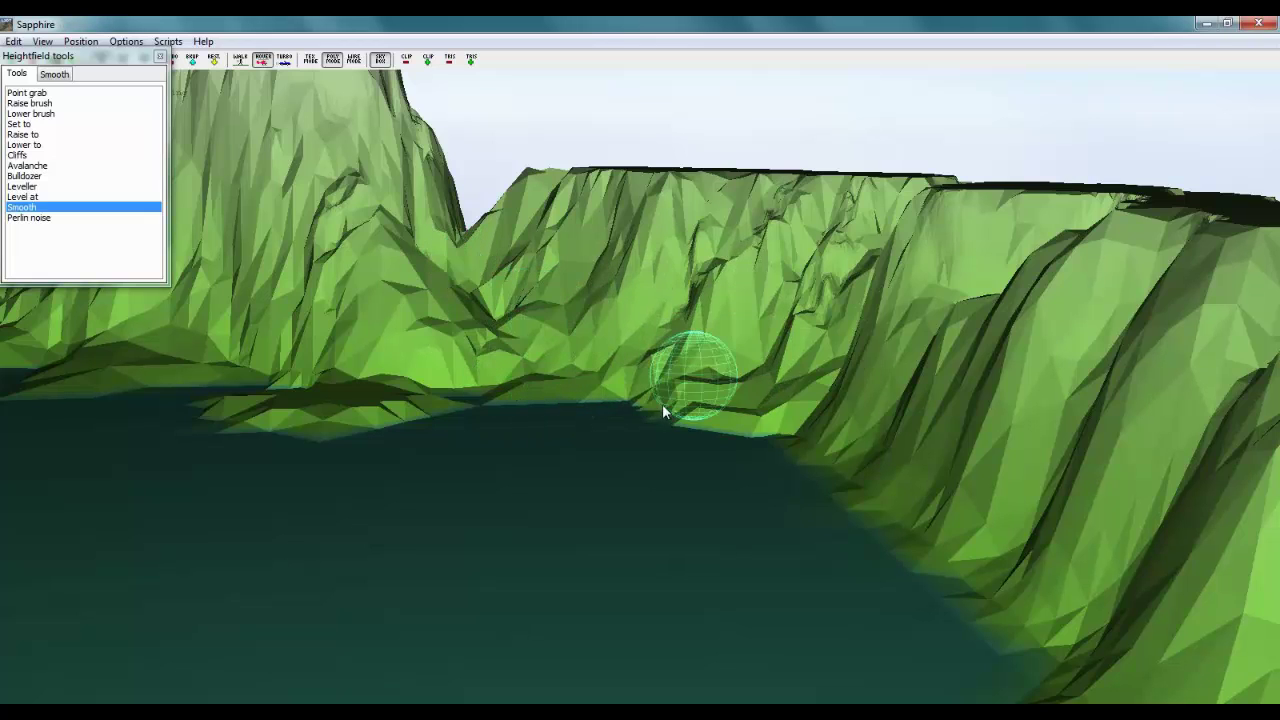
key(p)
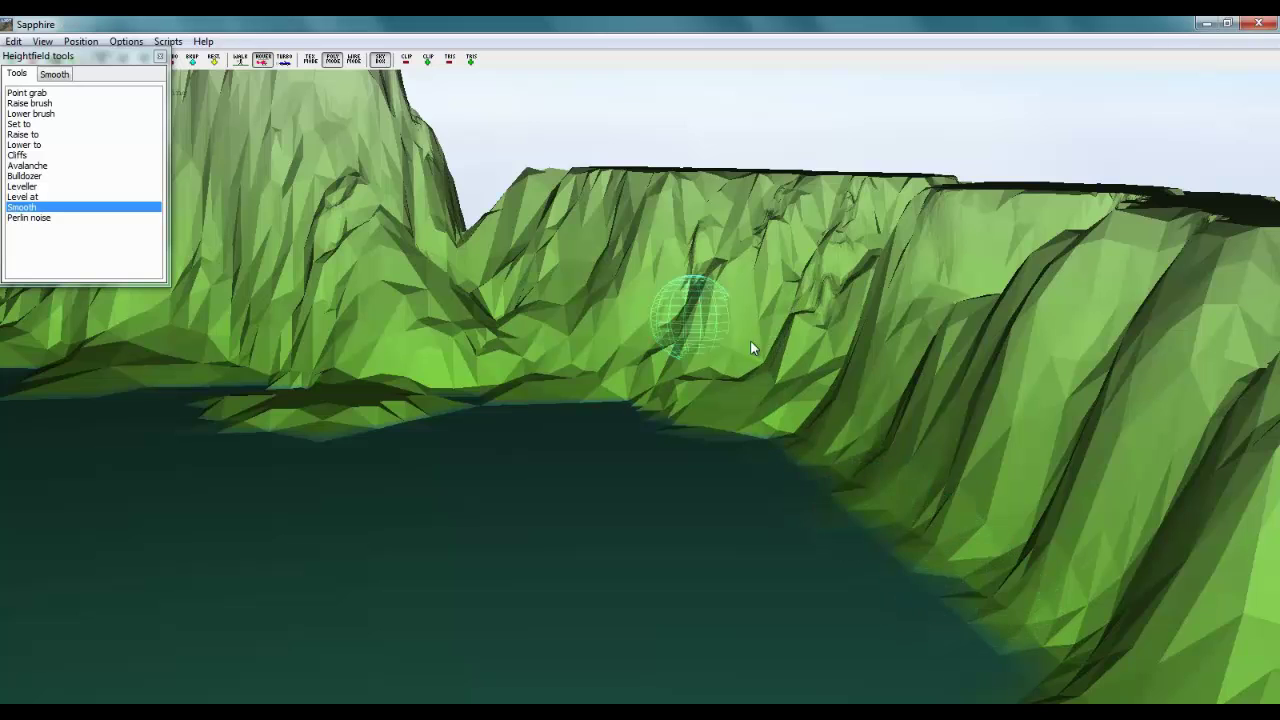
mouse_move(853, 242)
mouse_down()
mouse_move(767, 174)
mouse_move(742, 170)
mouse_move(683, 246)
mouse_up()
key(p)
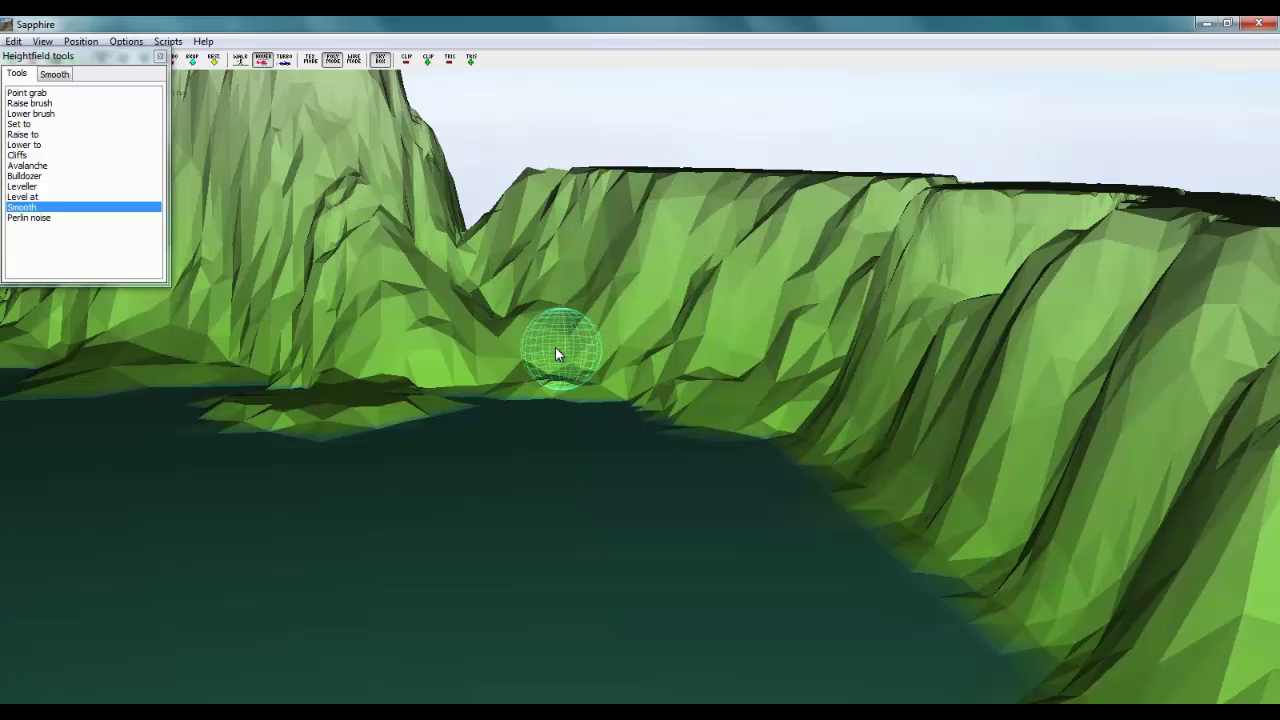
drag(556, 348, 639, 361)
Fly to the outer side of the plateau and carve sloping ramps down its cliffs to the water with the Bulldozer tool.
key(d)
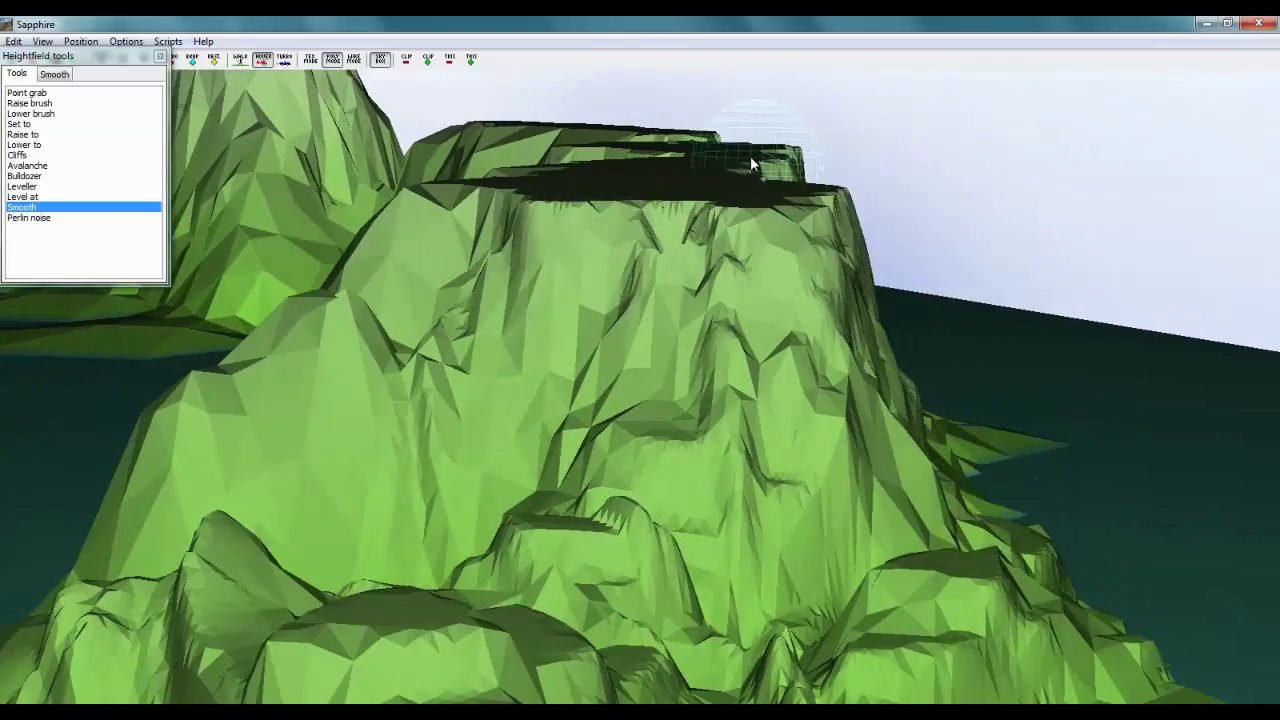
key(d)
right_drag(748, 166, 612, 347)
key(s)
key(d)
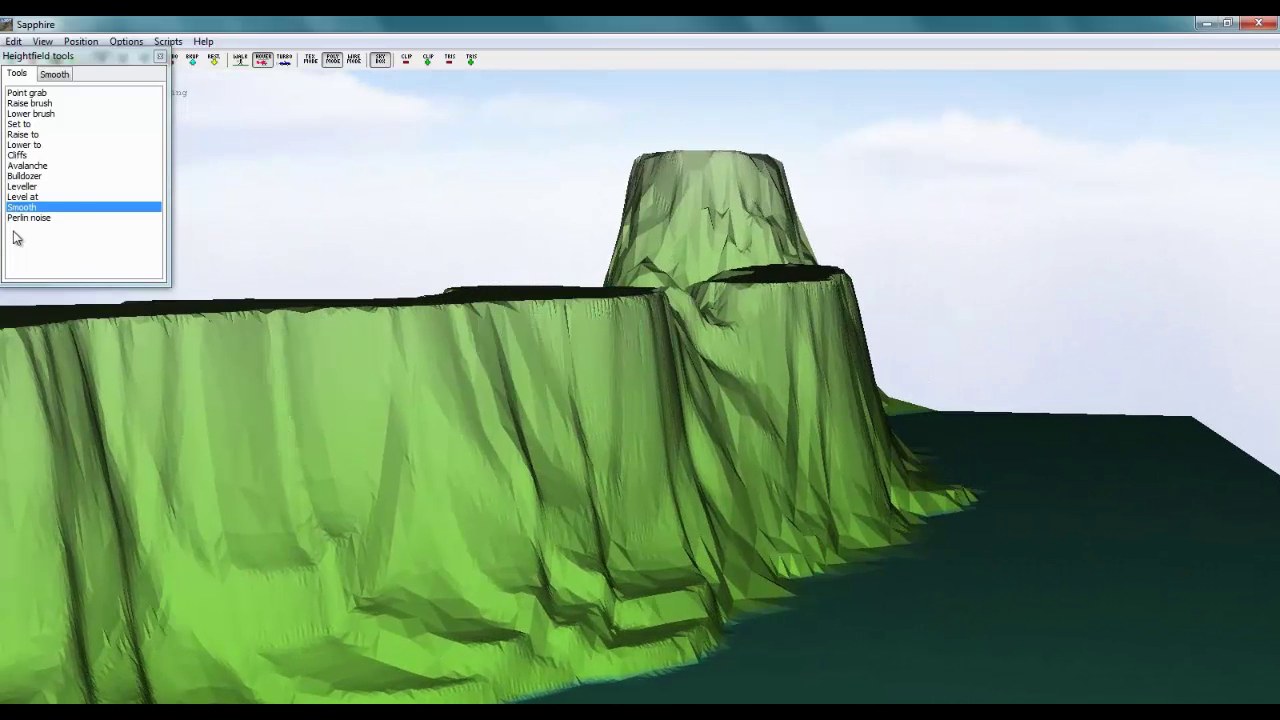
click(30, 176)
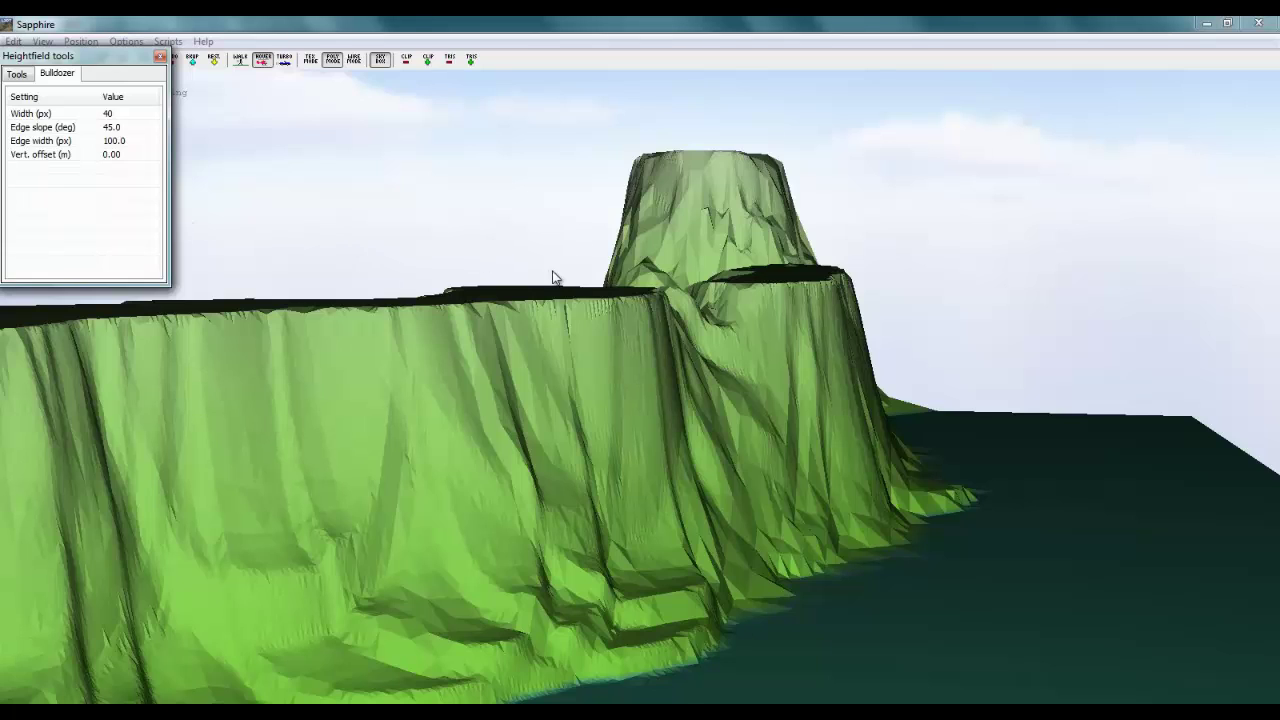
click(525, 291)
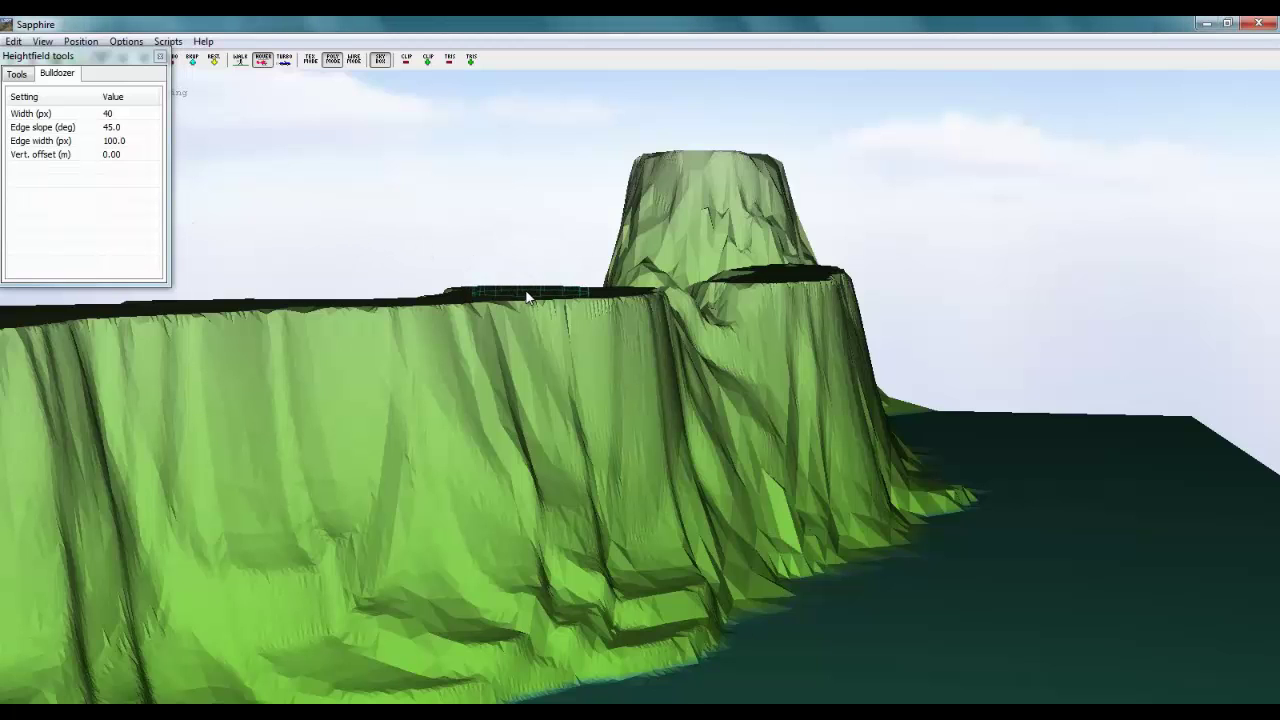
drag(540, 303, 945, 567)
mouse_move(914, 651)
mouse_down()
mouse_move(1114, 508)
mouse_move(1084, 500)
mouse_move(1116, 516)
mouse_up()
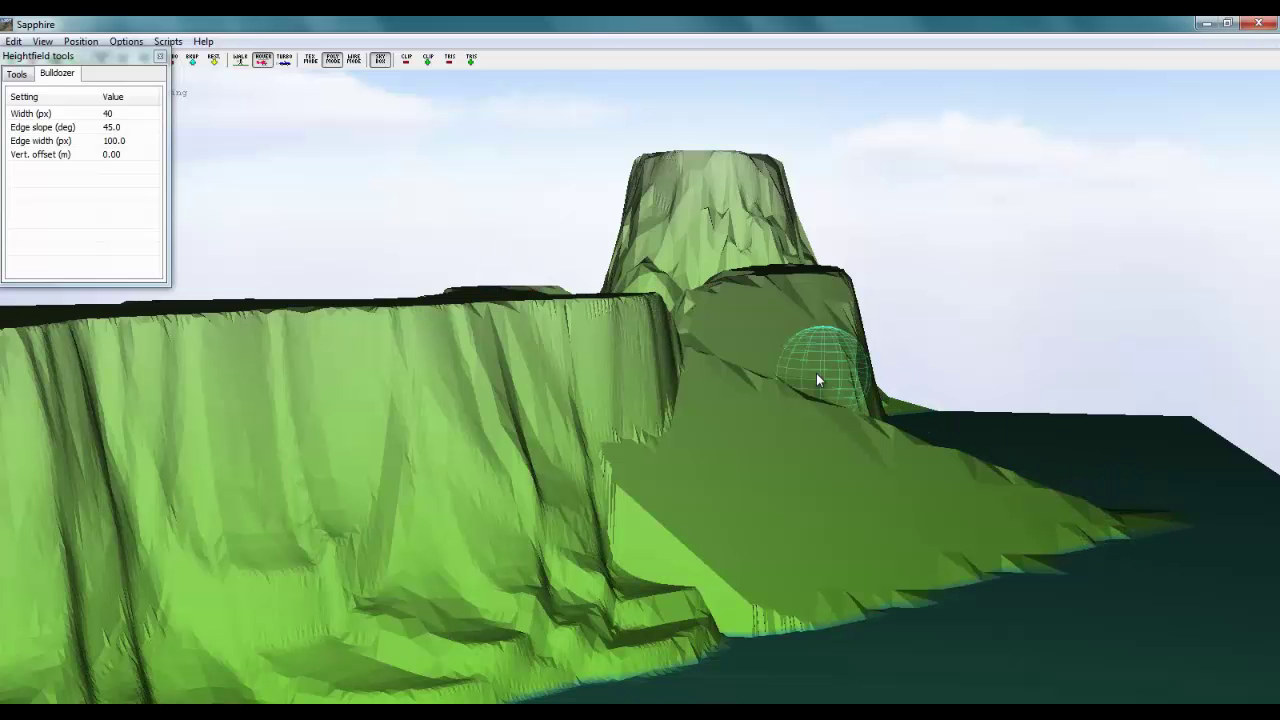
Cut a flat ledge into the cliff beside the ramp with the Leveller tool at a width of 40 px.
middle_drag(816, 373, 443, 390)
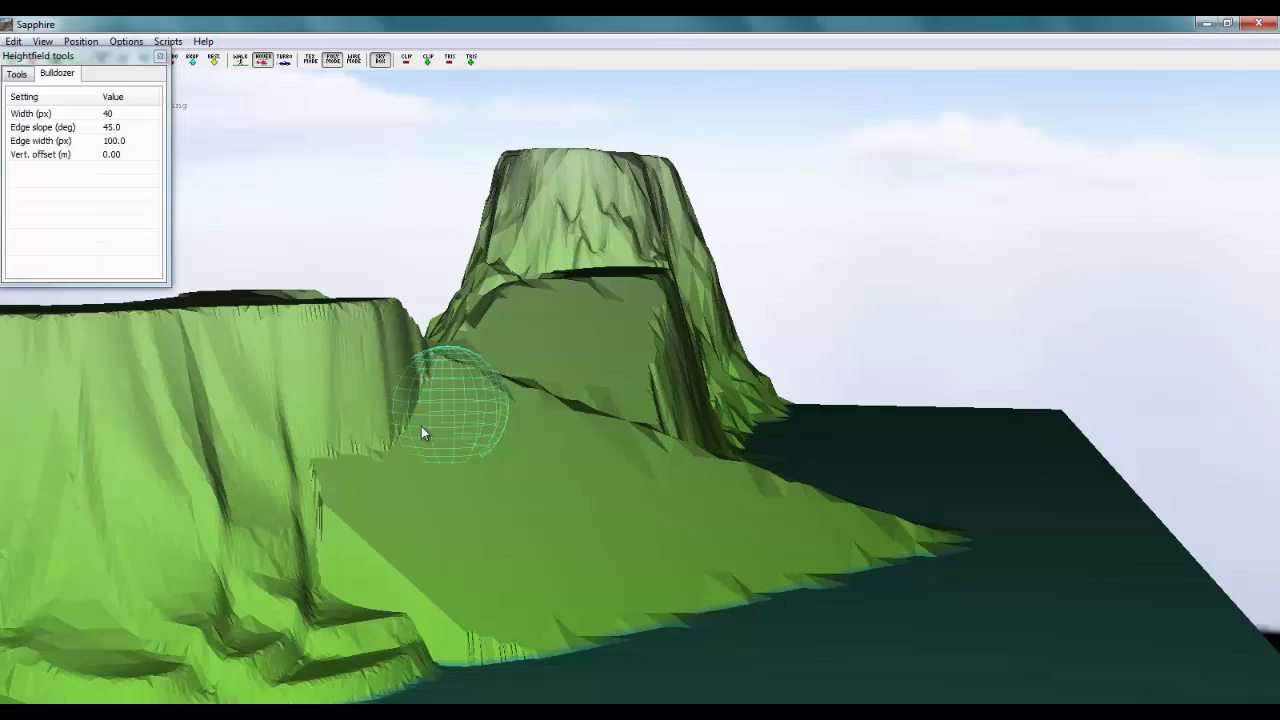
key(w)
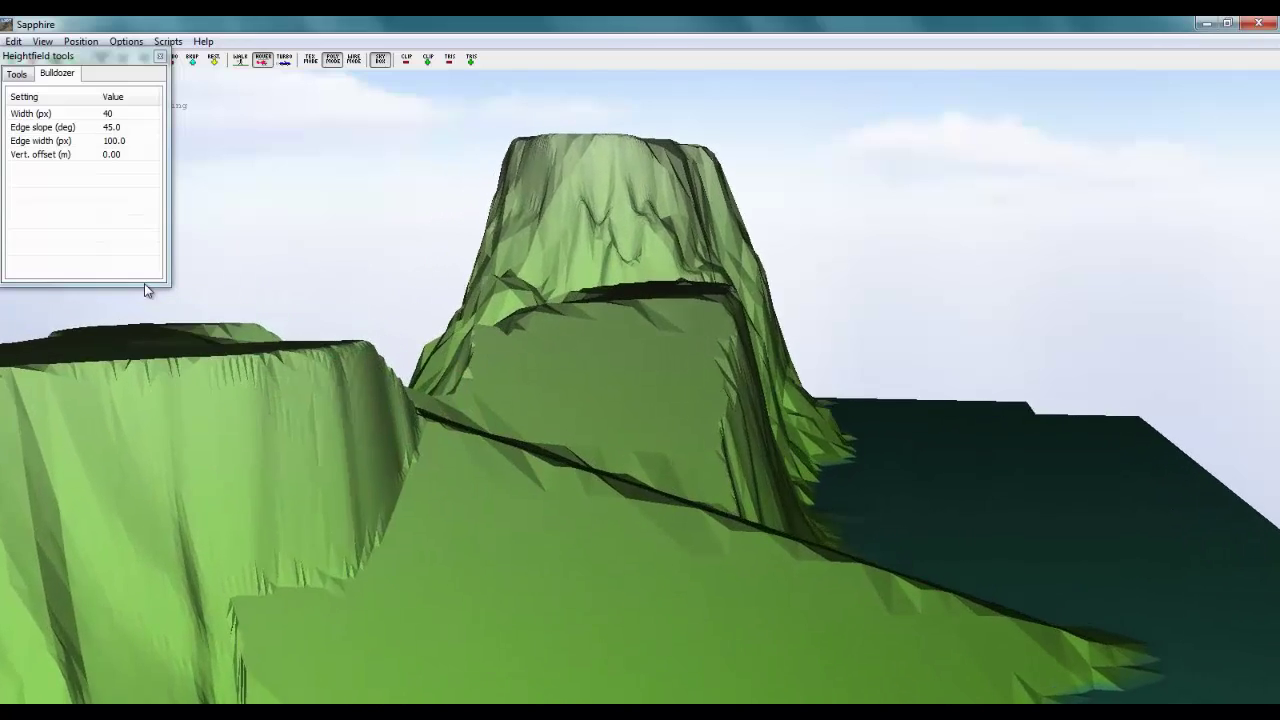
click(17, 74)
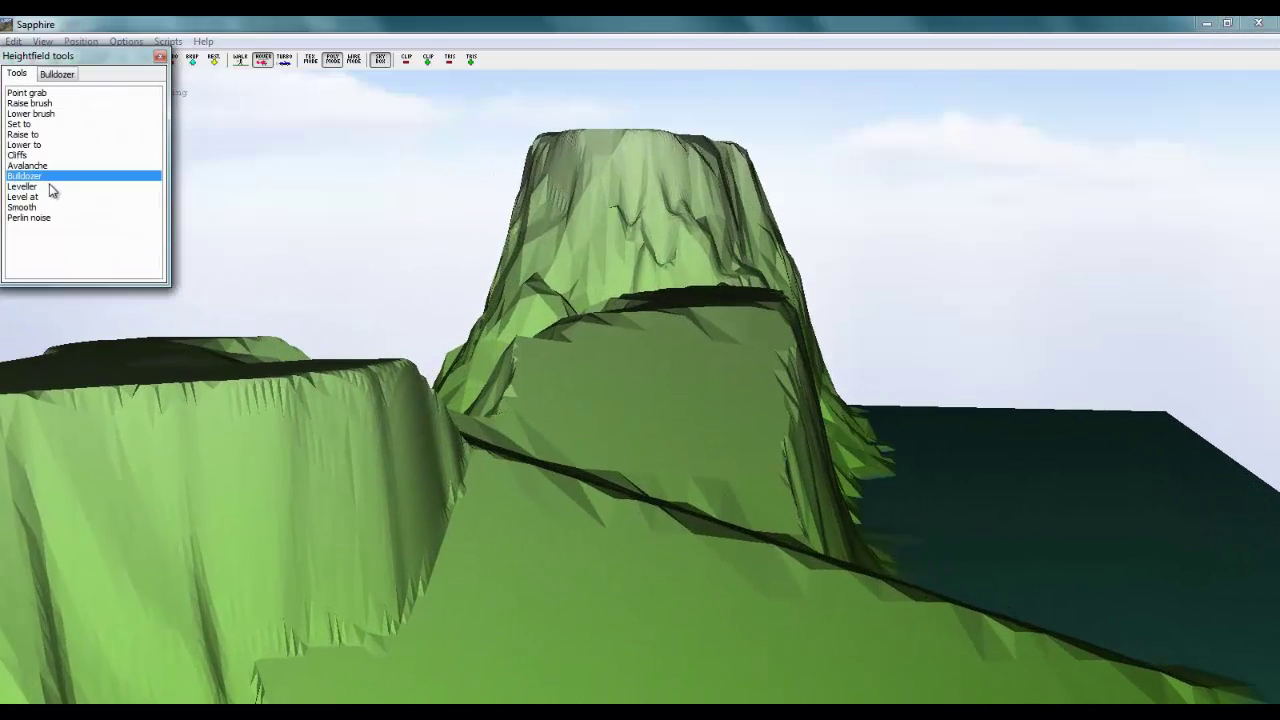
click(40, 187)
key(Up)
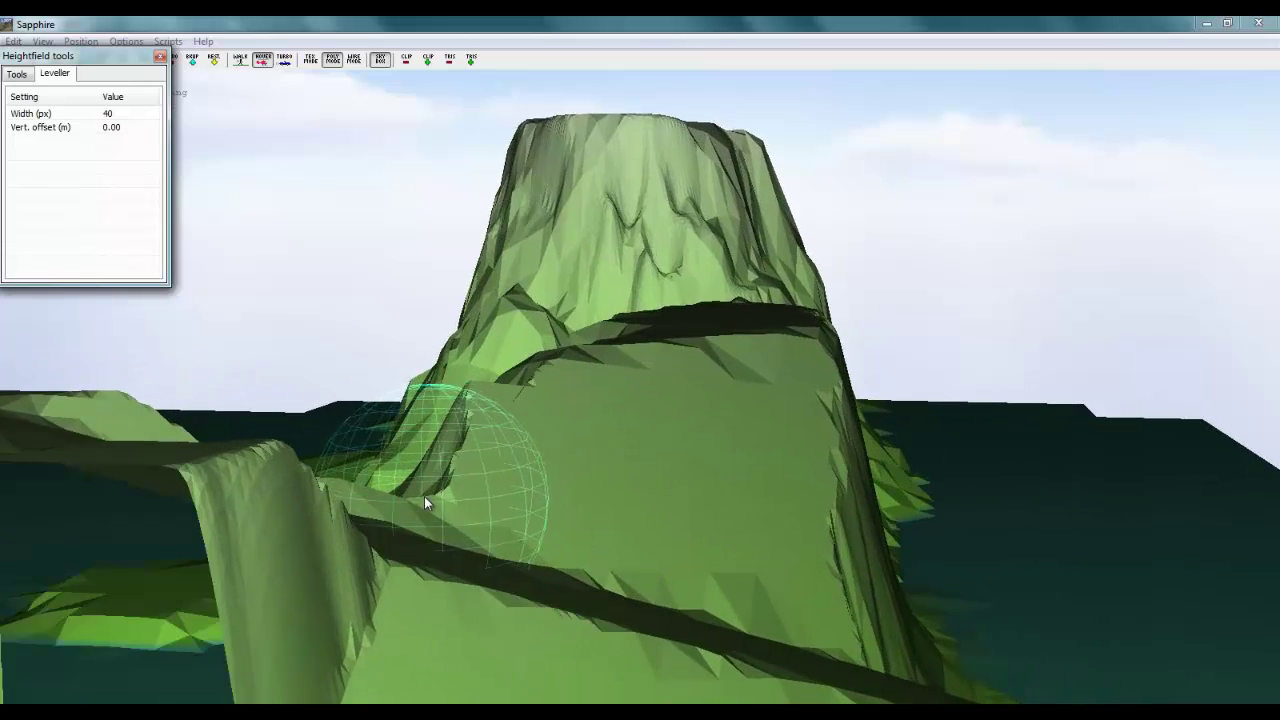
key(s)
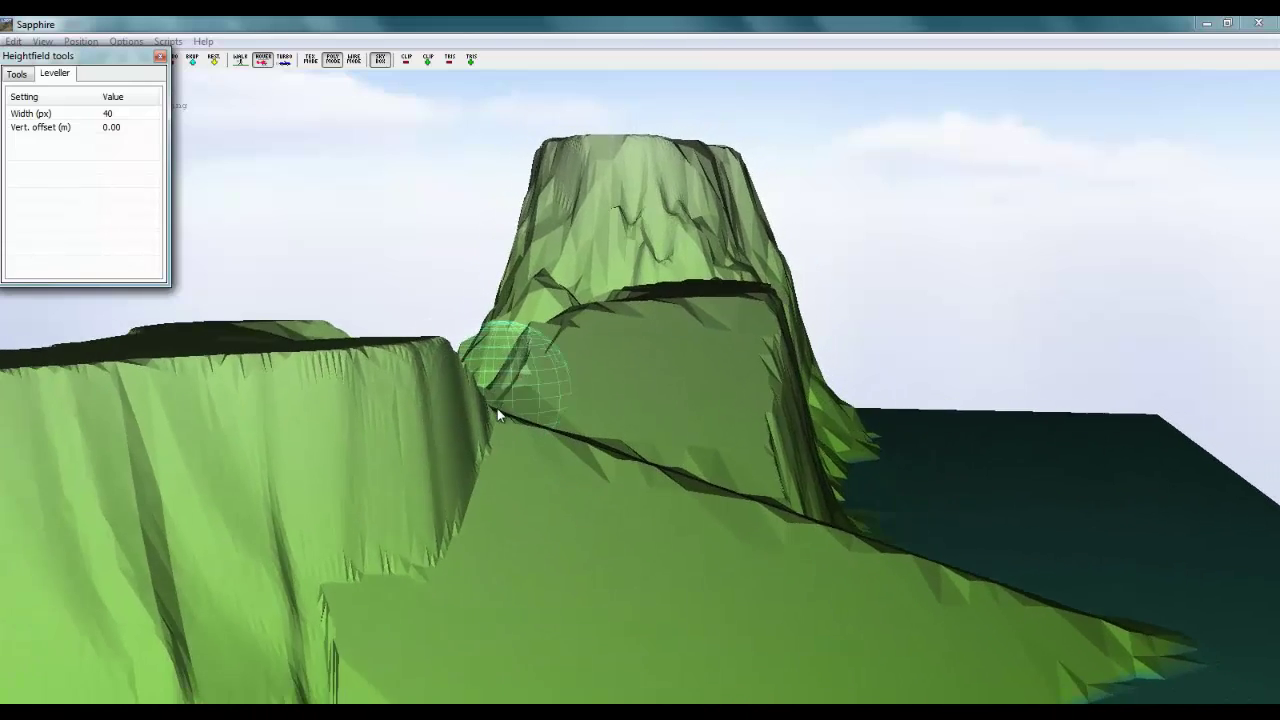
click(505, 430)
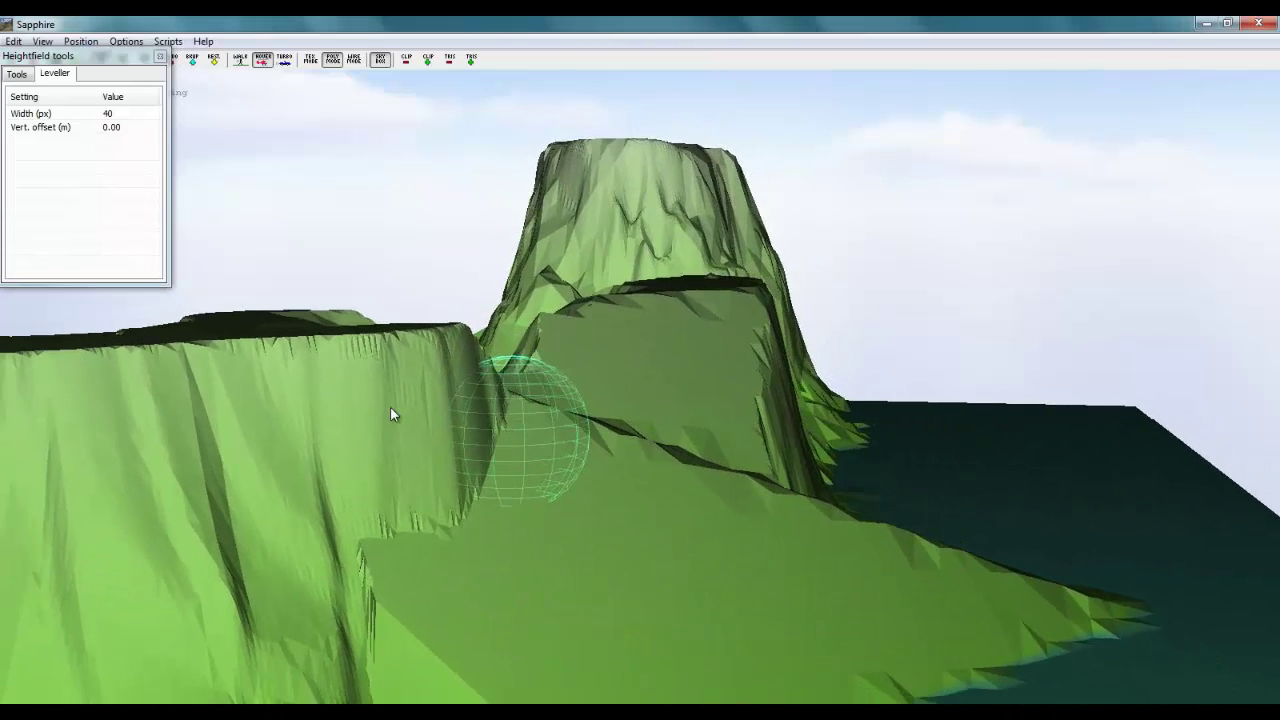
click(265, 340)
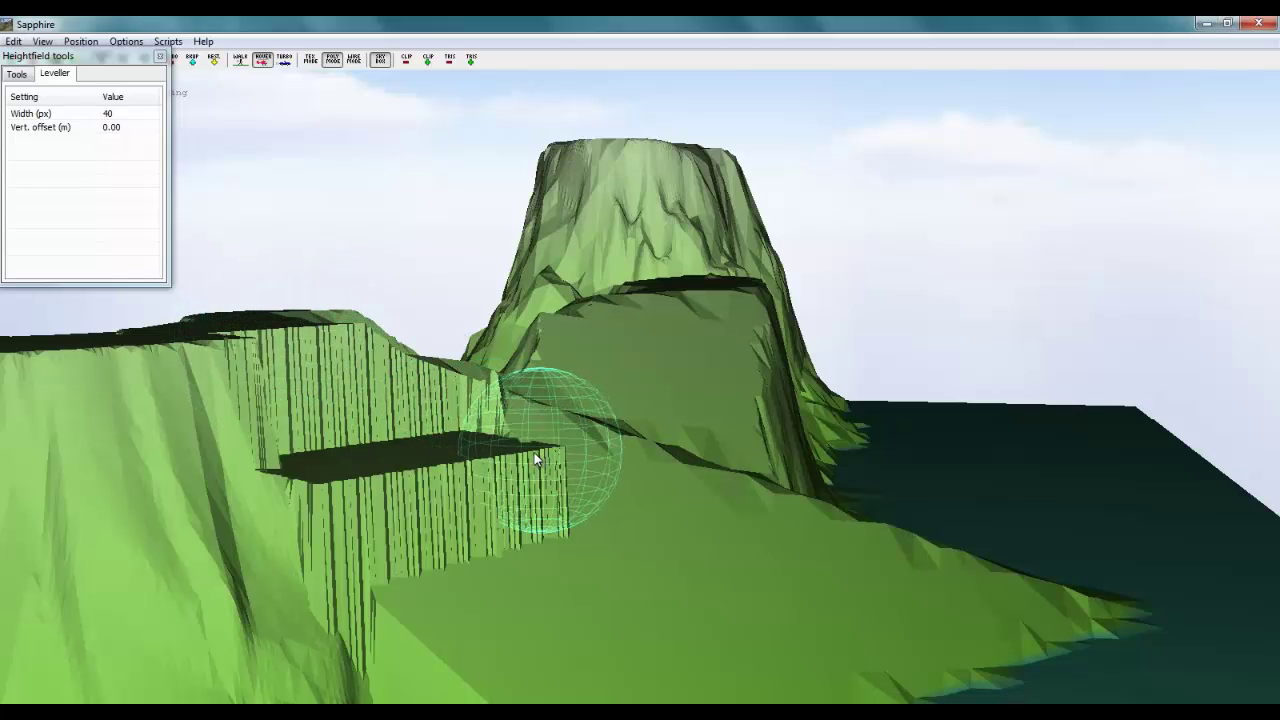
Widen the ledge and extend it level across to the steep face of the neighbouring hill with the Leveller tool.
key(w)
click(360, 495)
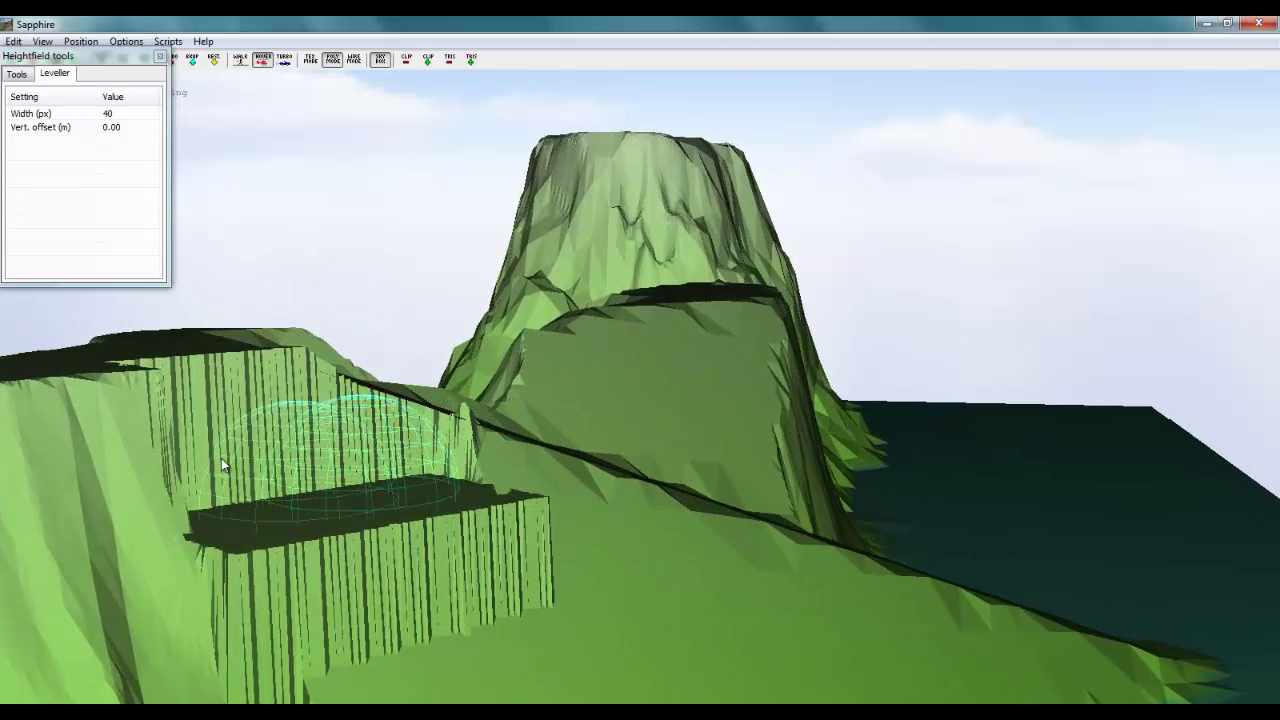
click(146, 379)
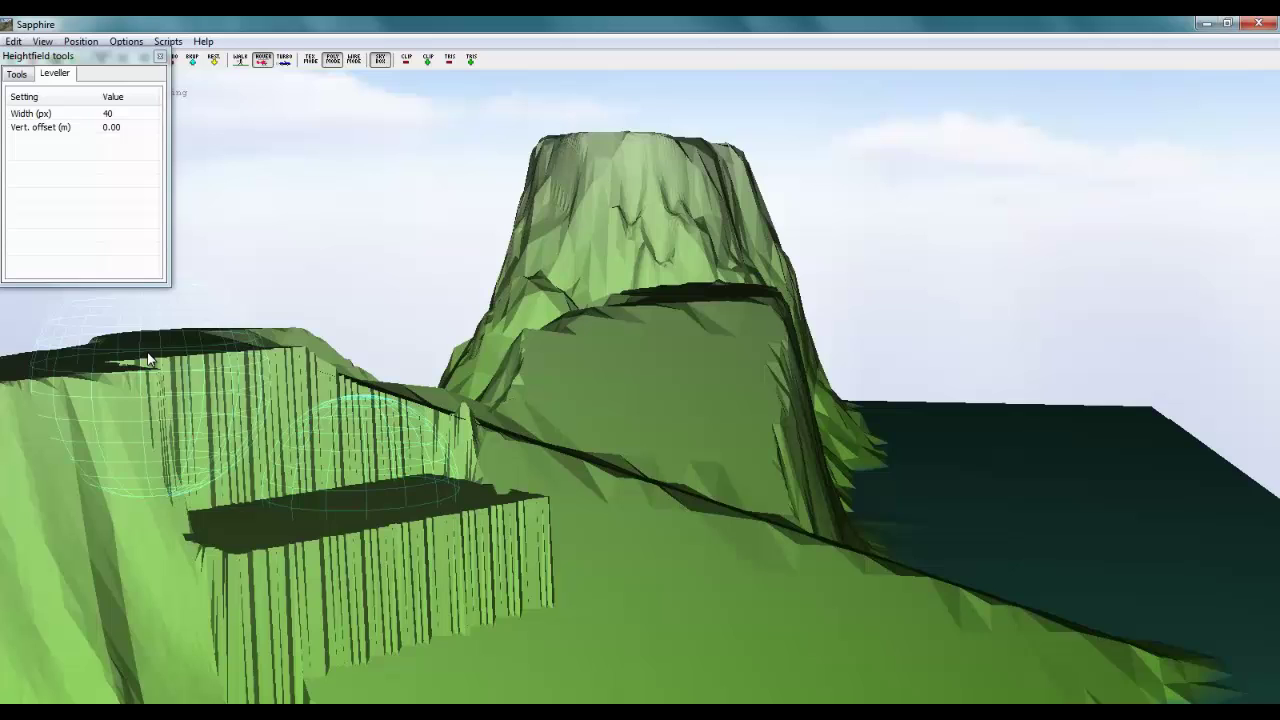
click(308, 476)
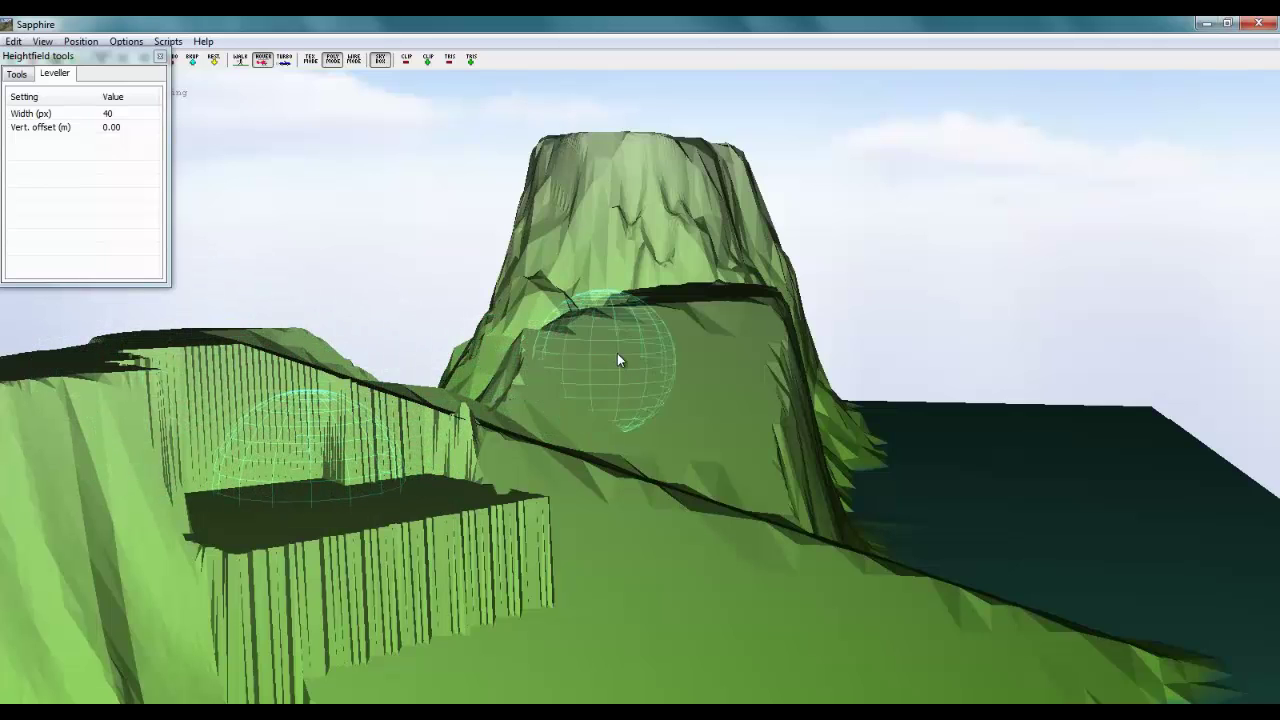
click(650, 342)
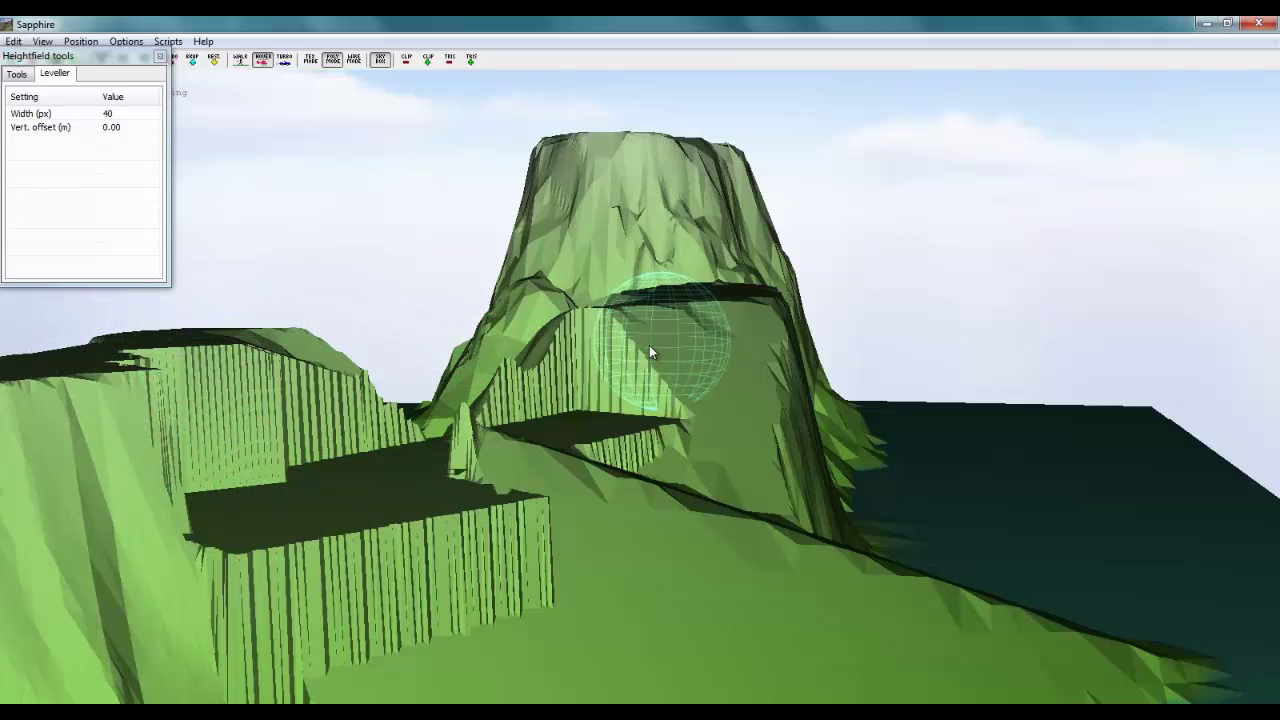
click(387, 482)
click(660, 399)
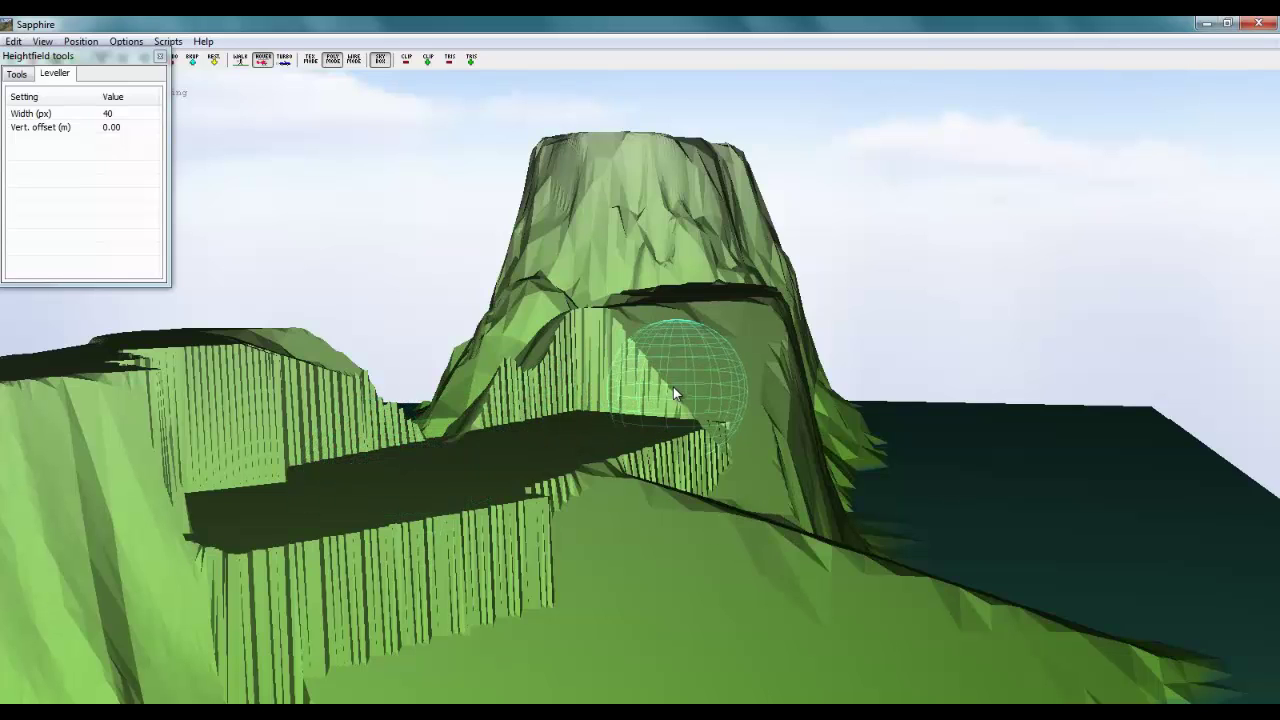
Carve sloping ramps from the level ledge down across the hillside towards the water with the Bulldozer tool.
click(20, 76)
click(24, 176)
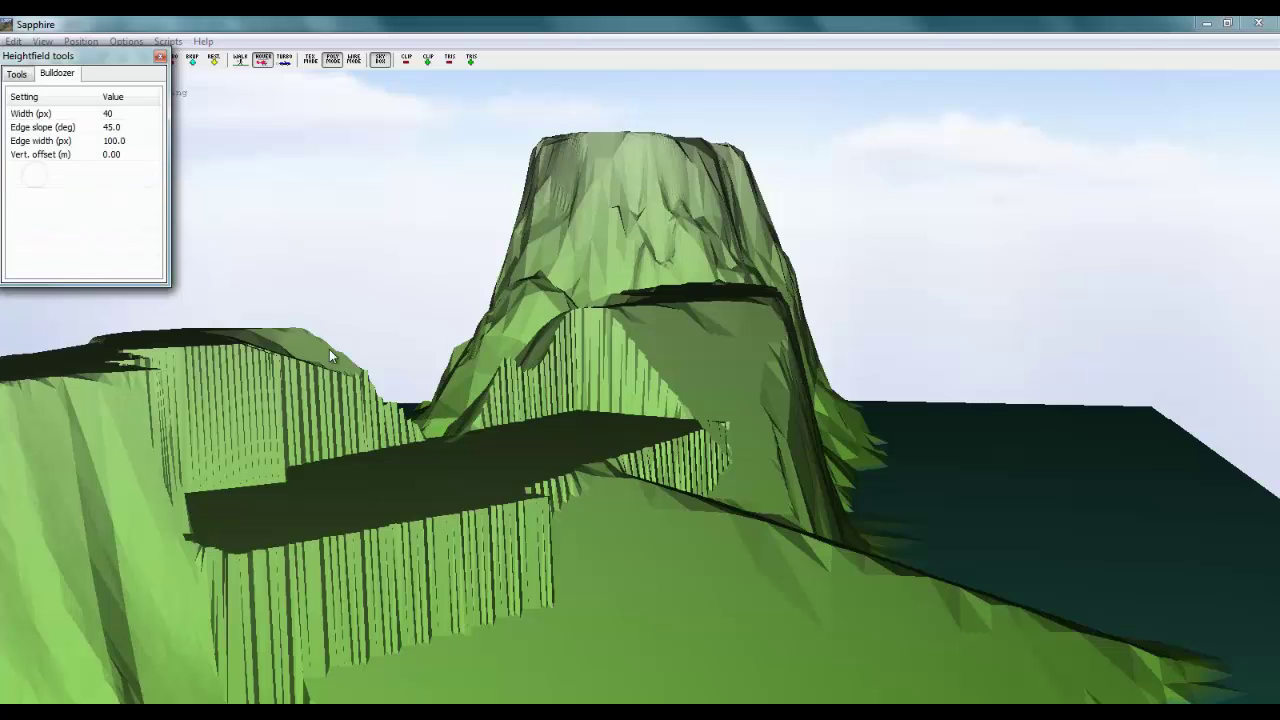
click(448, 472)
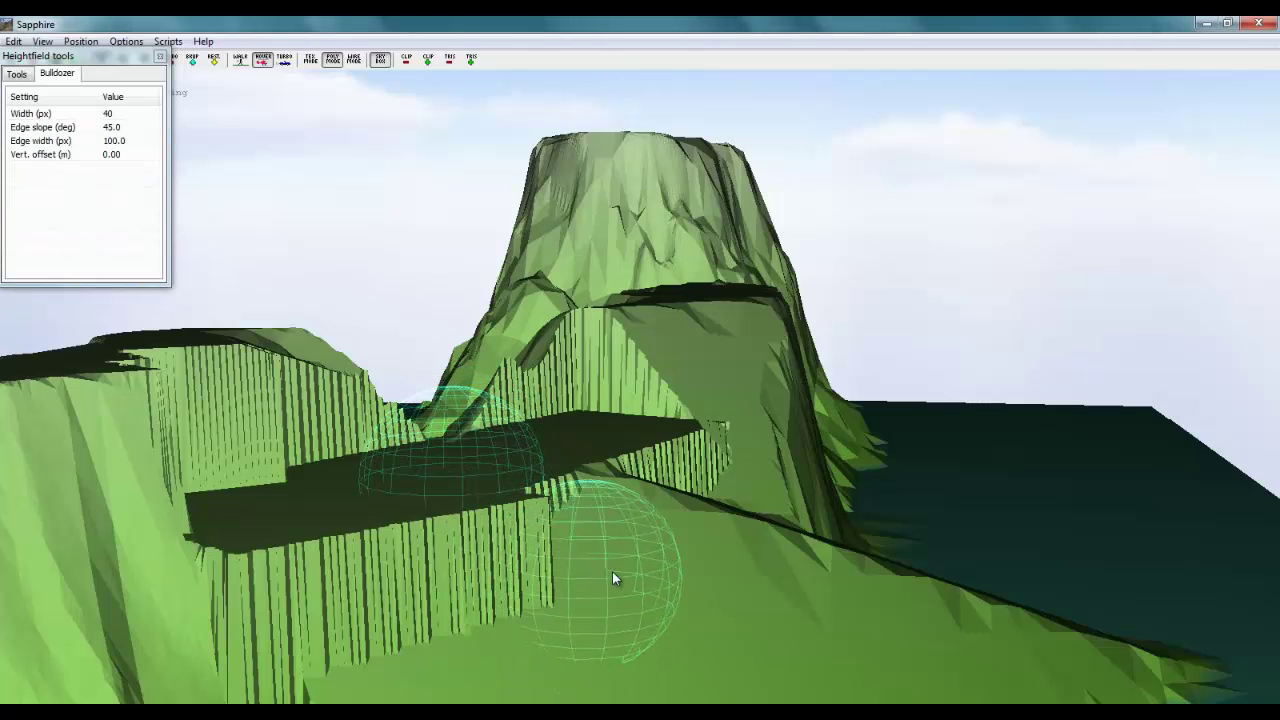
click(654, 579)
click(396, 454)
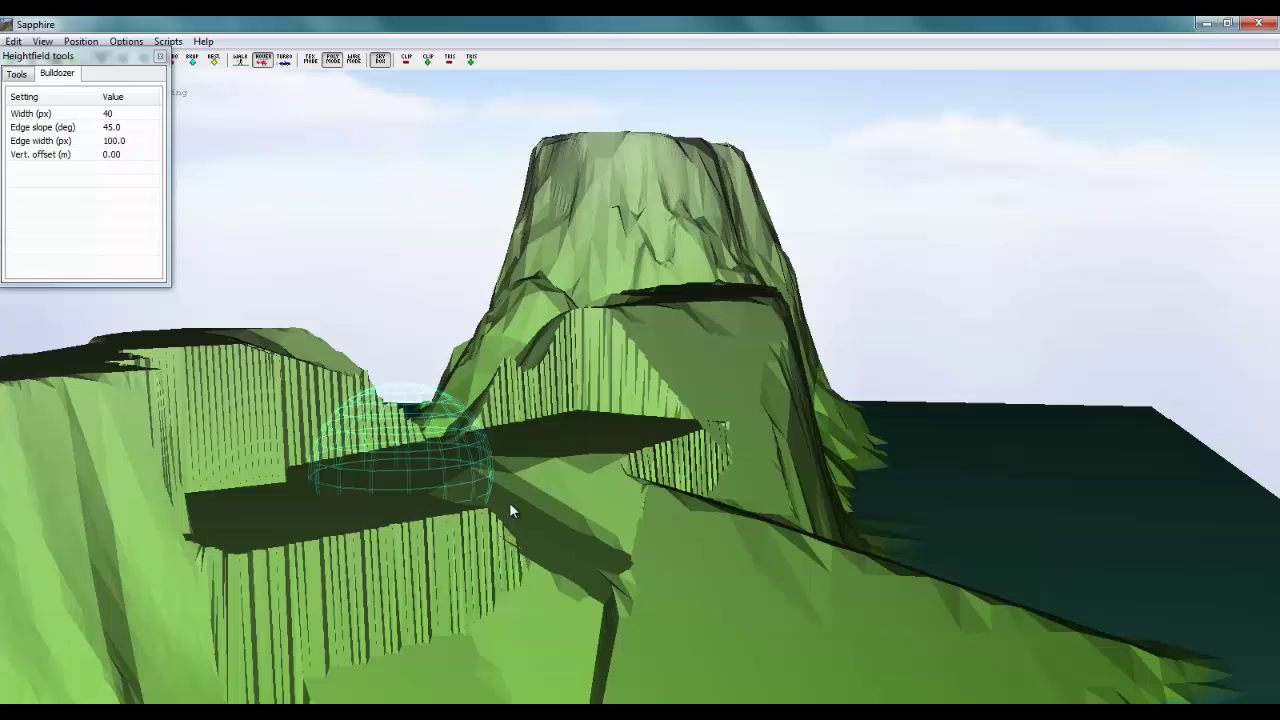
click(803, 624)
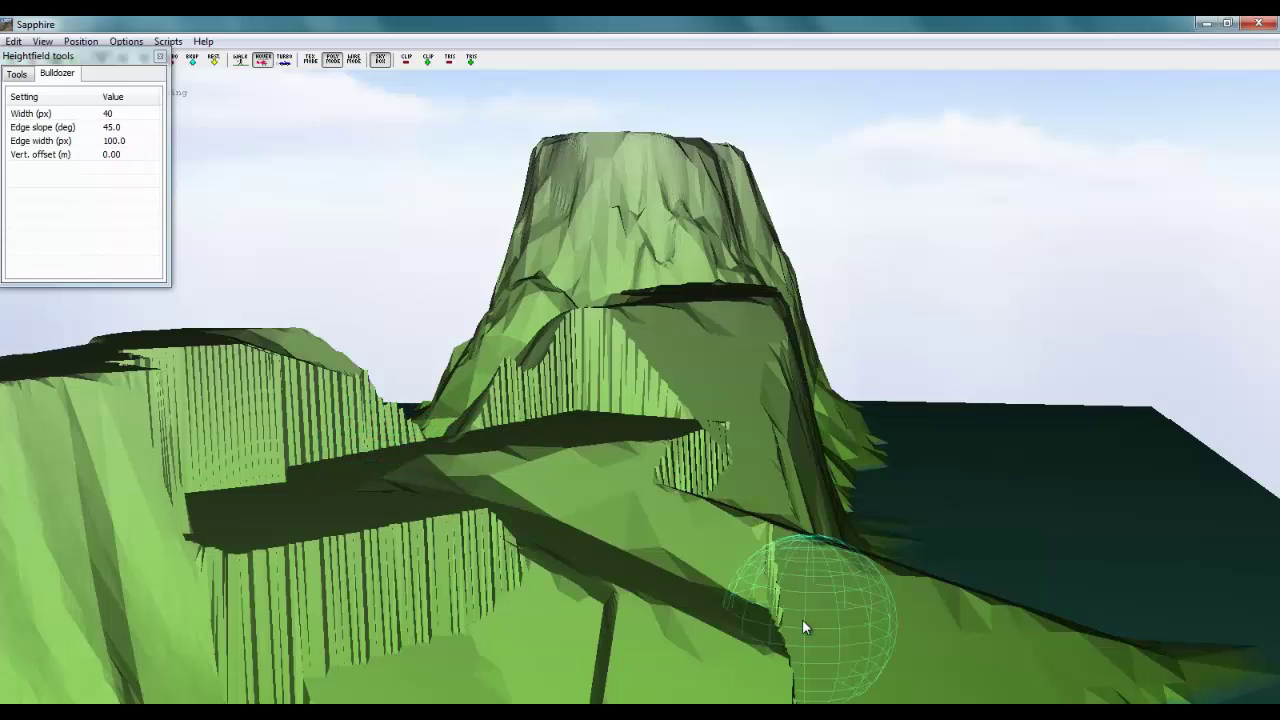
Smooth the jagged walls around the ledge and the ramp edges with the Smooth brush at a radius of 20 px.
key(s)
key(d)
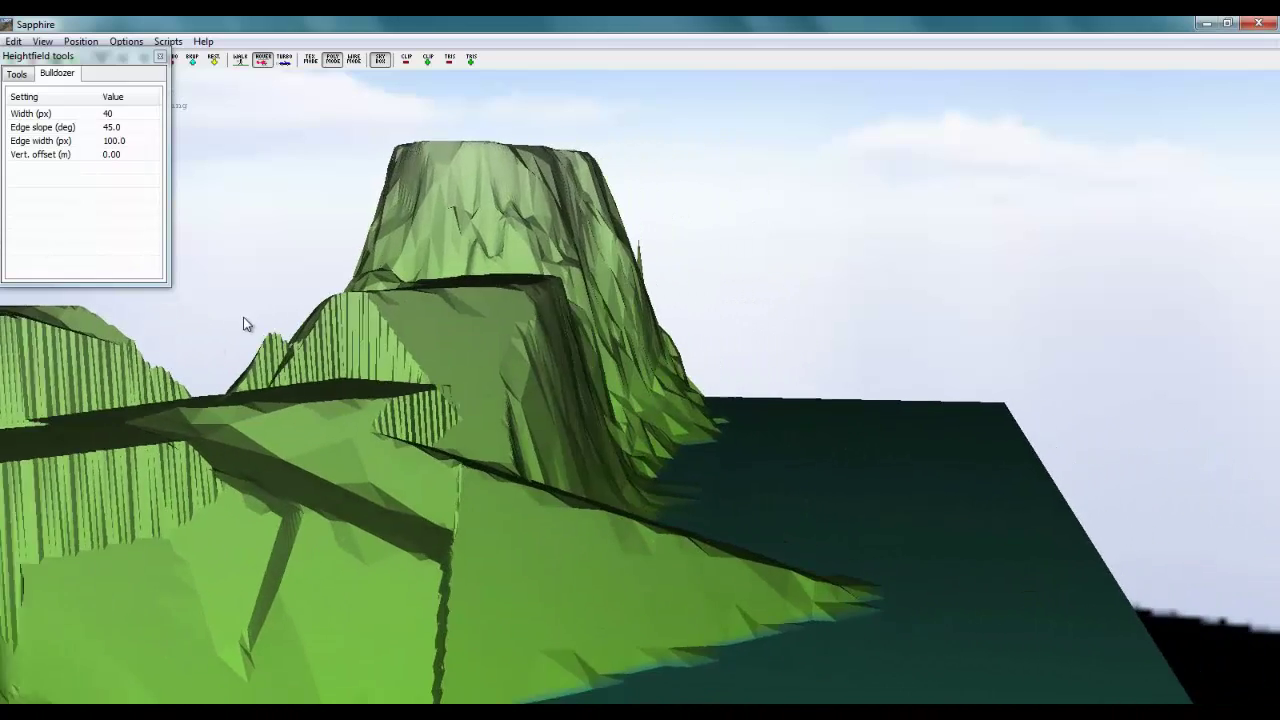
click(17, 74)
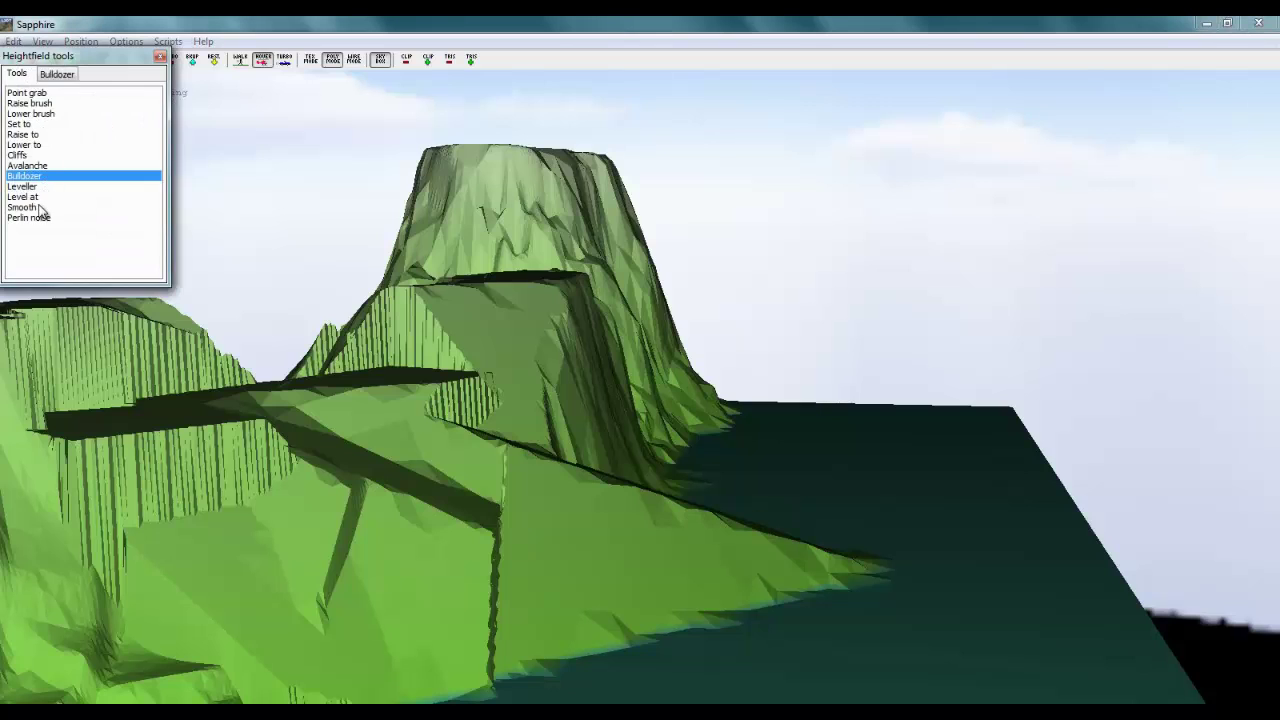
click(41, 207)
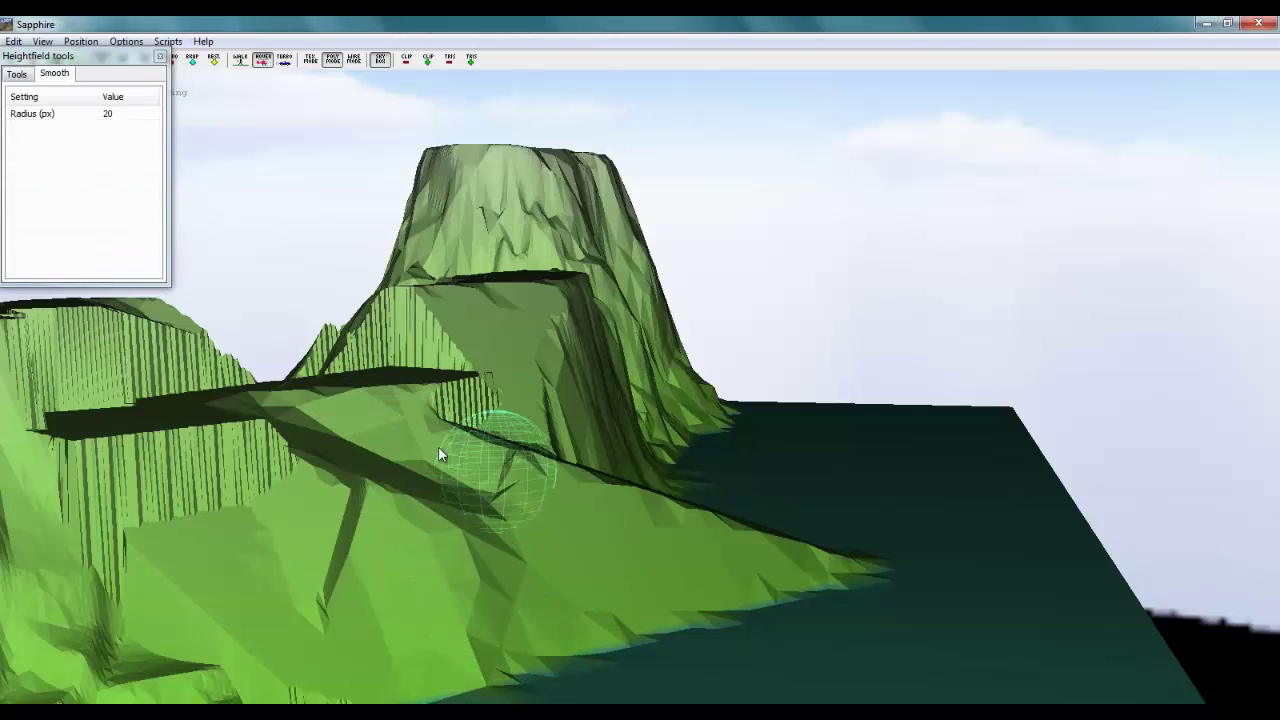
mouse_move(482, 428)
mouse_down()
mouse_move(481, 371)
mouse_move(389, 349)
mouse_move(251, 434)
mouse_move(178, 447)
mouse_move(114, 491)
mouse_move(229, 543)
mouse_move(86, 320)
mouse_move(257, 327)
mouse_move(309, 400)
mouse_move(354, 351)
mouse_move(397, 565)
mouse_move(557, 488)
mouse_move(515, 407)
mouse_move(734, 492)
mouse_move(835, 566)
mouse_move(663, 563)
mouse_move(420, 643)
mouse_move(493, 472)
mouse_move(475, 457)
mouse_move(449, 500)
mouse_move(455, 466)
mouse_up()
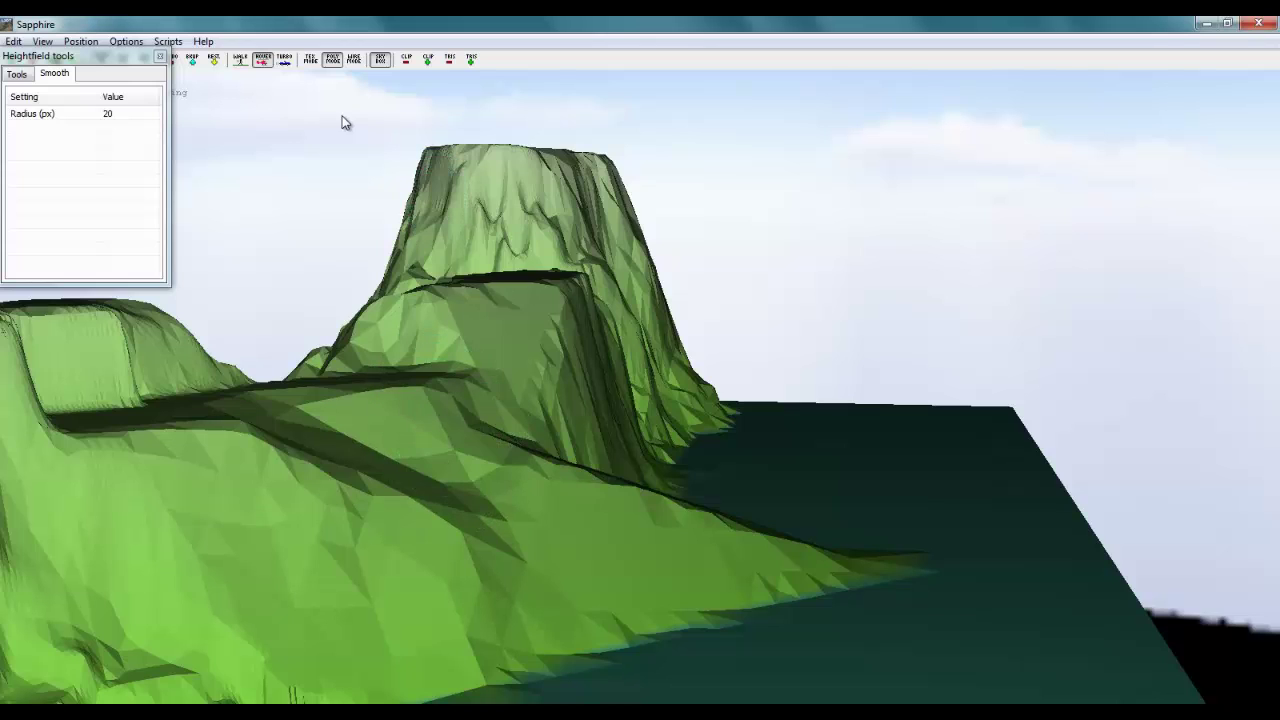
Close the heightfield tools and explore the sculpted terrain from the water up to the plateau in walk and hover modes.
click(162, 58)
key(w)
key(1)
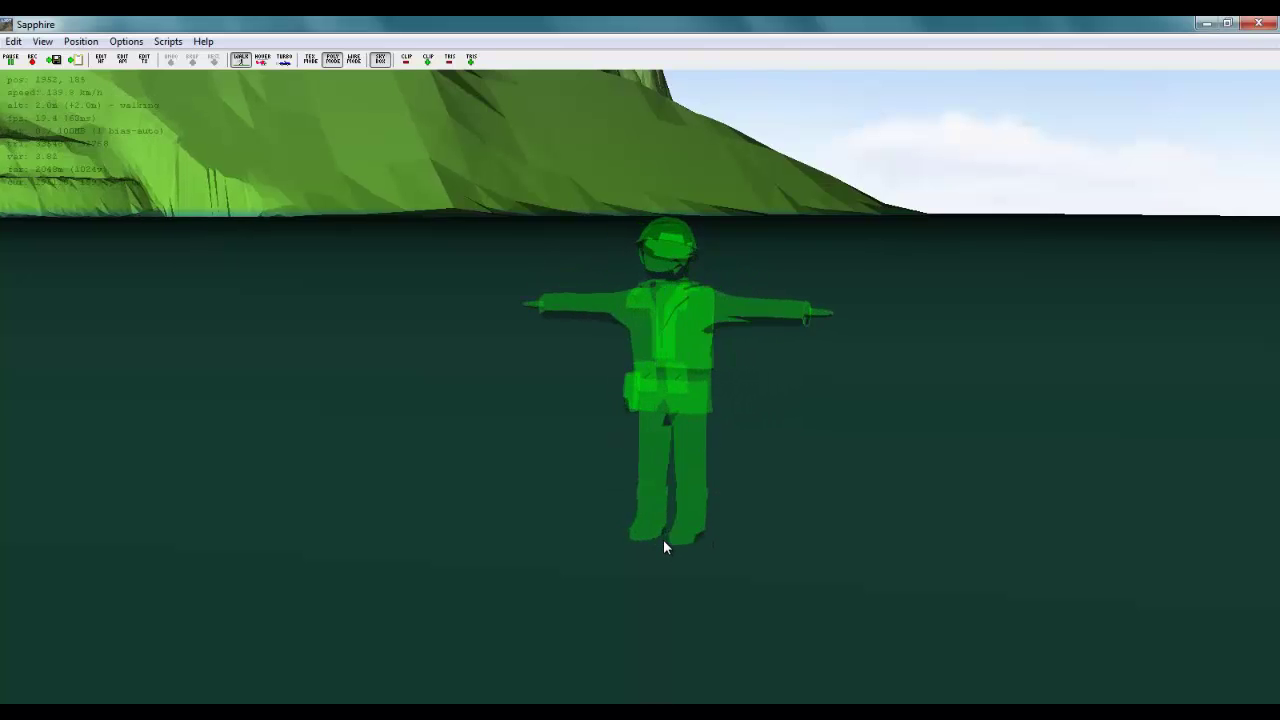
right_drag(633, 356, 640, 359)
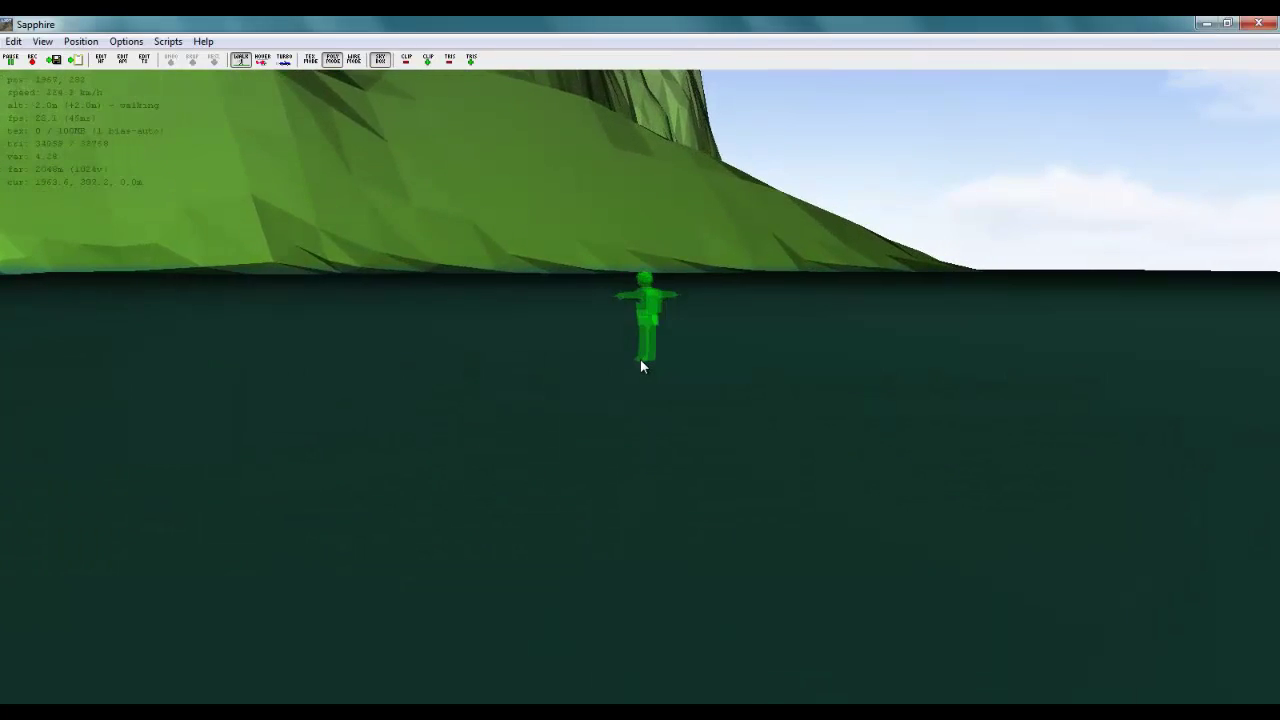
key(h)
mouse_move(651, 360)
right_down()
mouse_move(699, 357)
mouse_move(640, 361)
right_up()
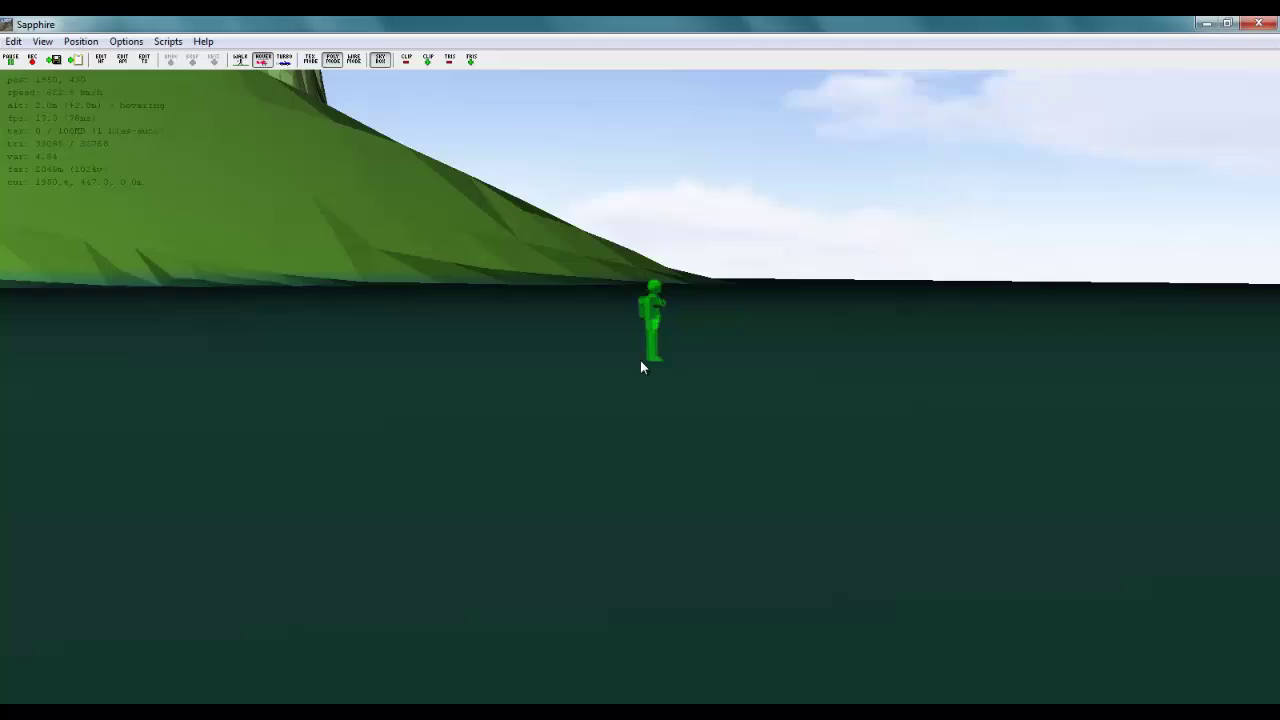
key(w)
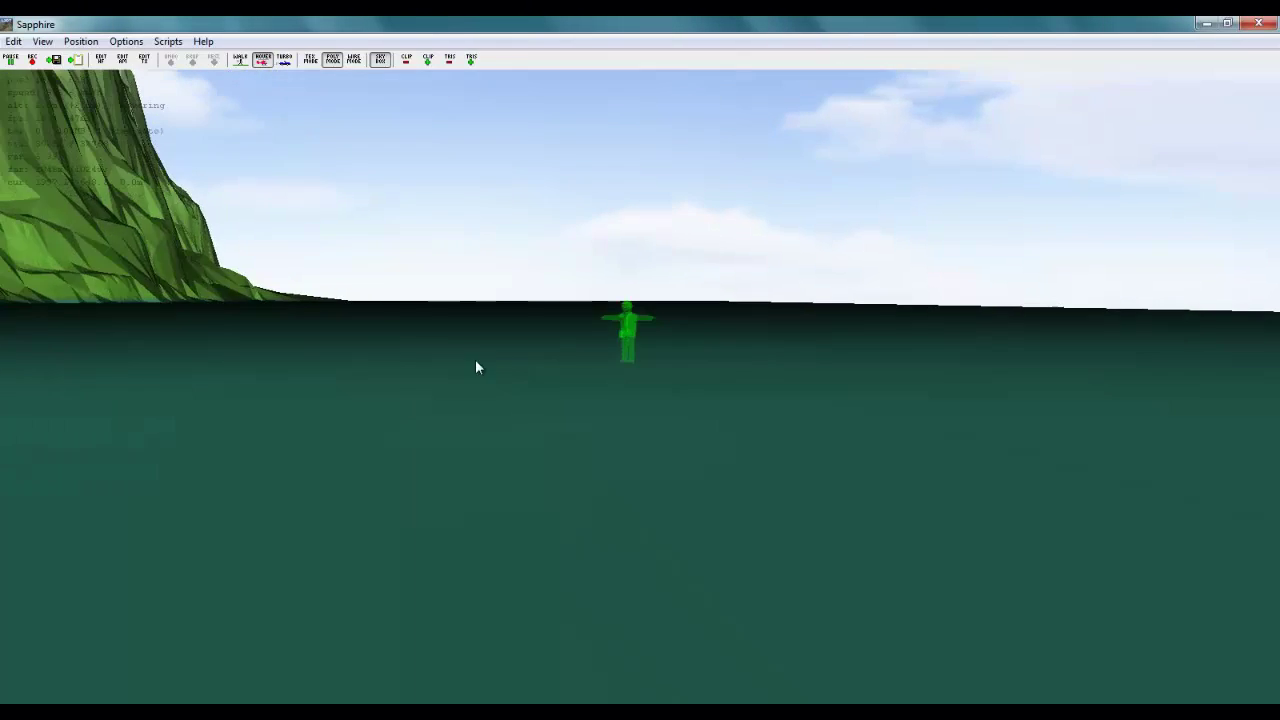
right_drag(475, 359, 641, 349)
key(w)
key(w)
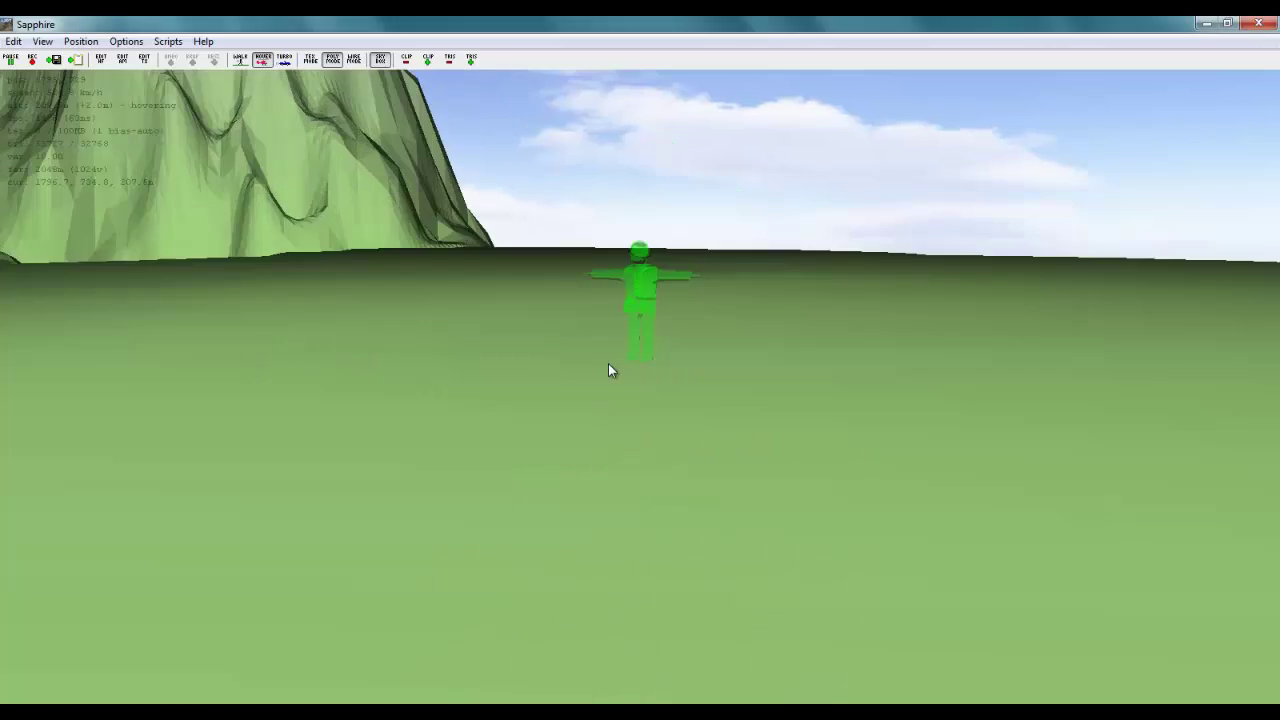
right_drag(608, 363, 640, 361)
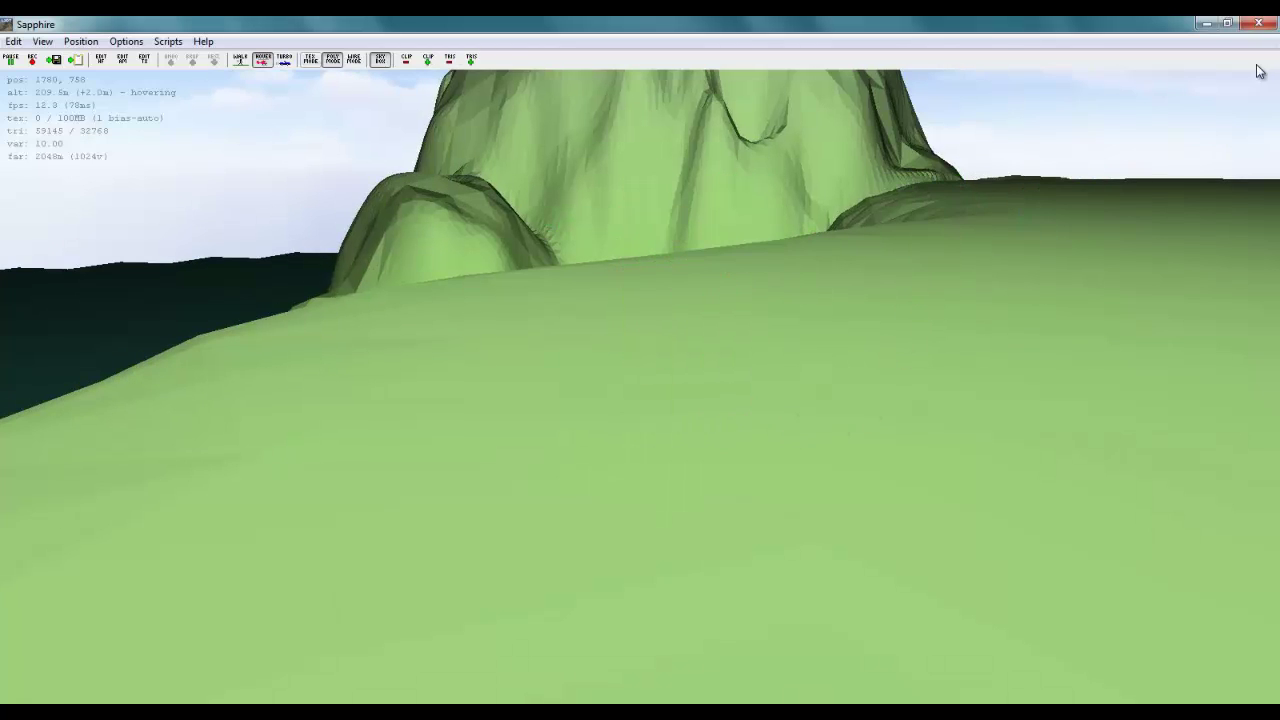
Leave the 3D view, start exporting the heightfield and choose R16 as the file format.
click(1259, 26)
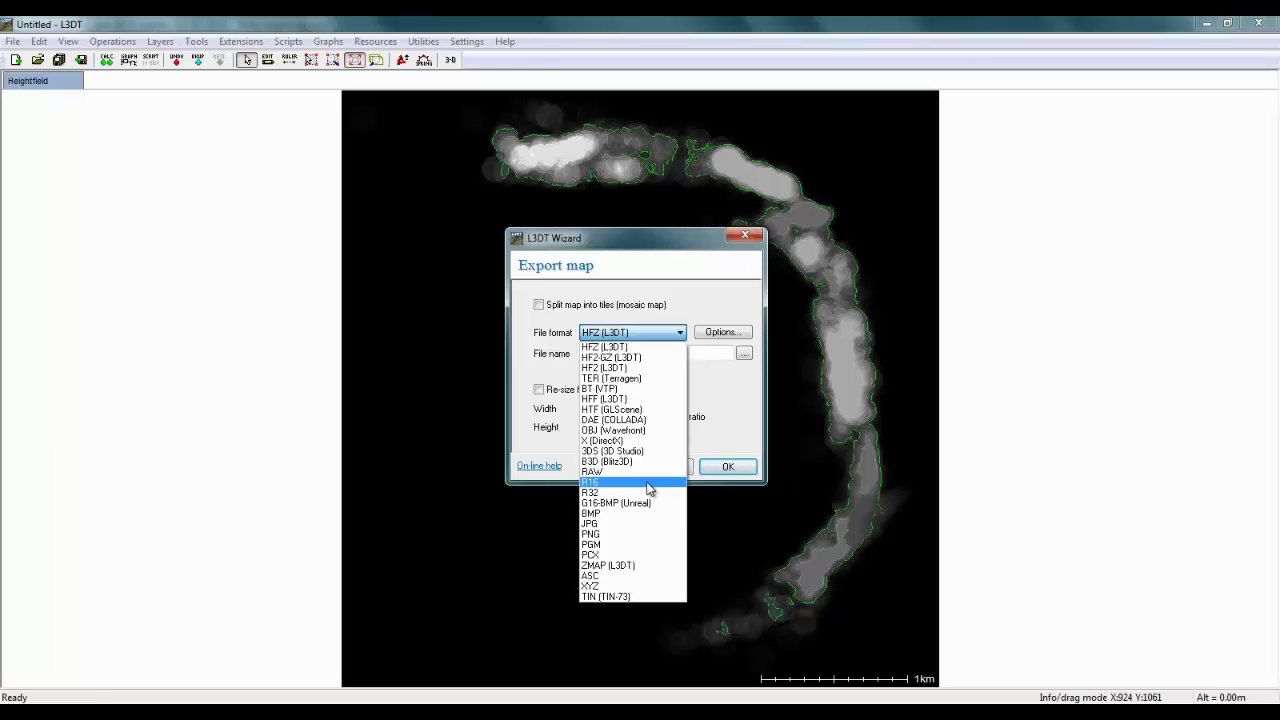
click(649, 483)
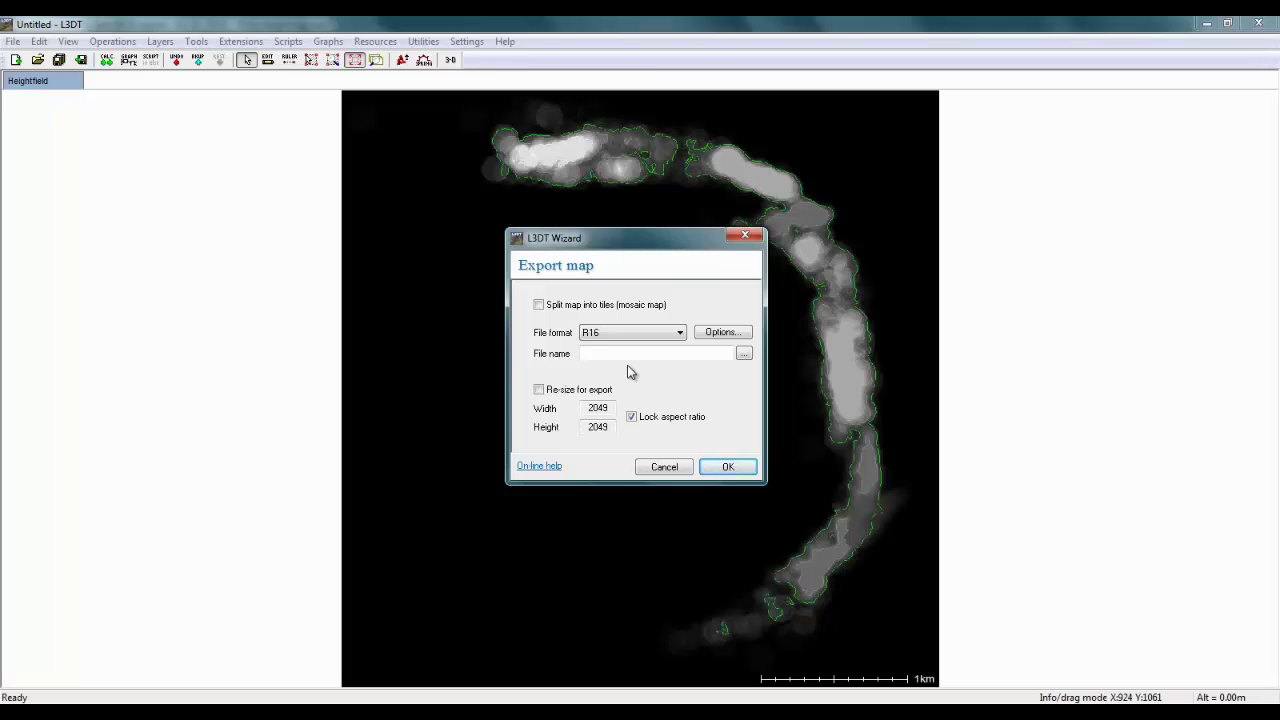
Check the format options for a RAW export, cancel them and return the file format to R16.
click(648, 335)
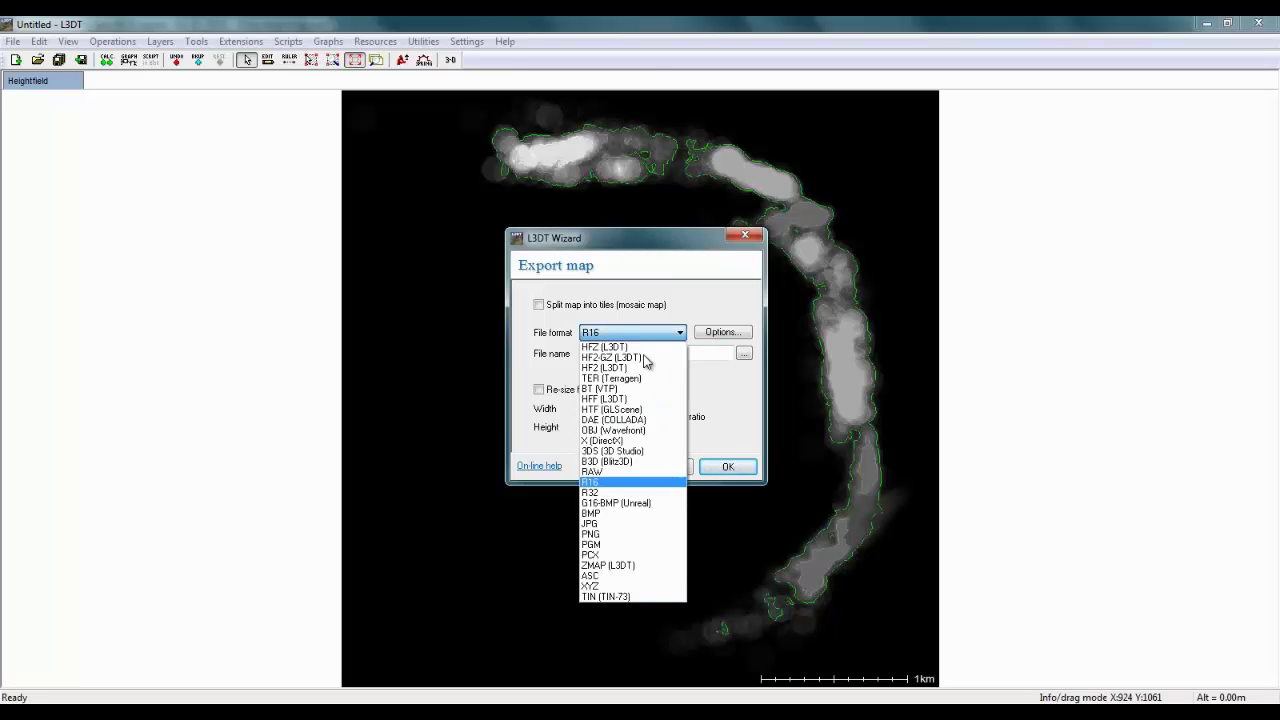
click(631, 482)
click(721, 333)
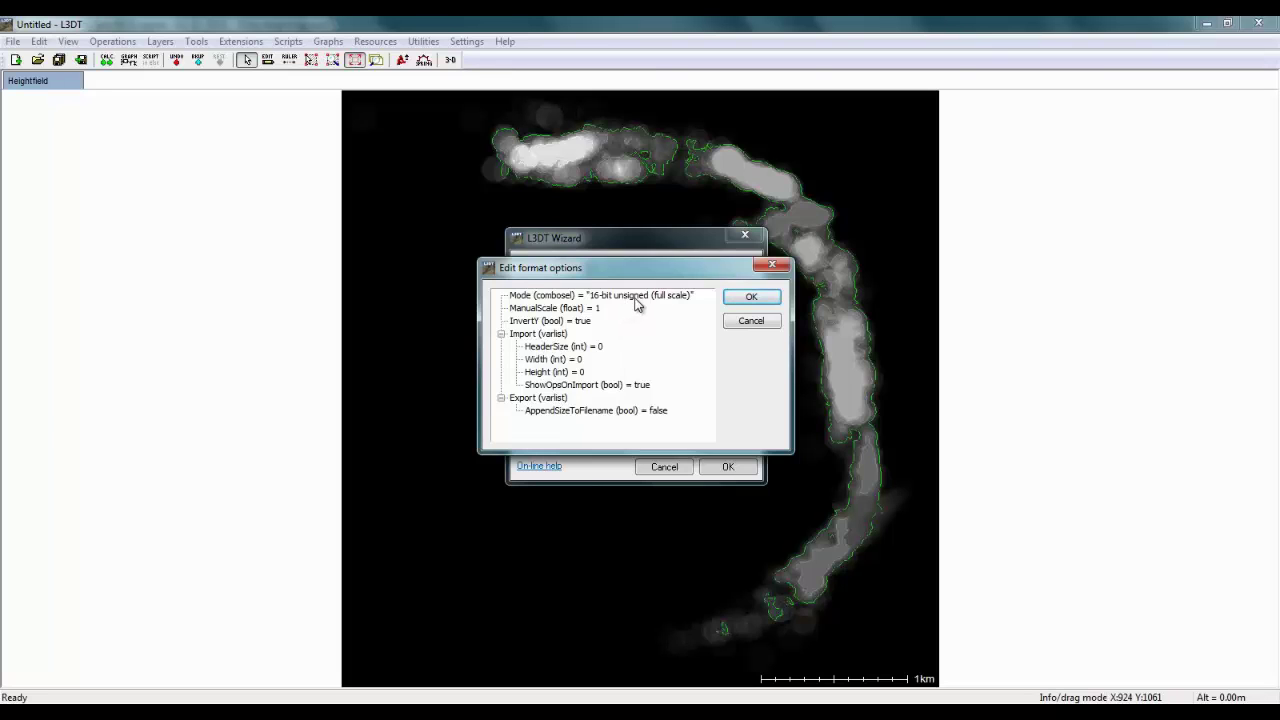
click(737, 328)
click(676, 332)
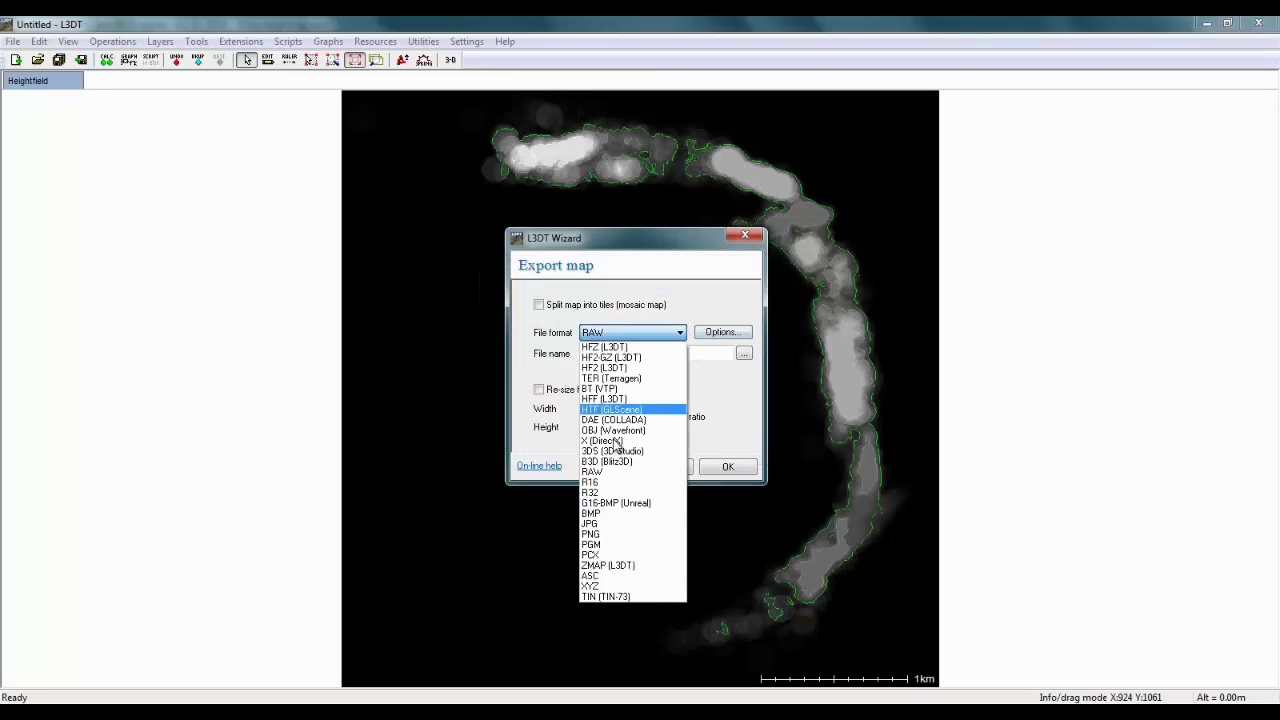
click(609, 484)
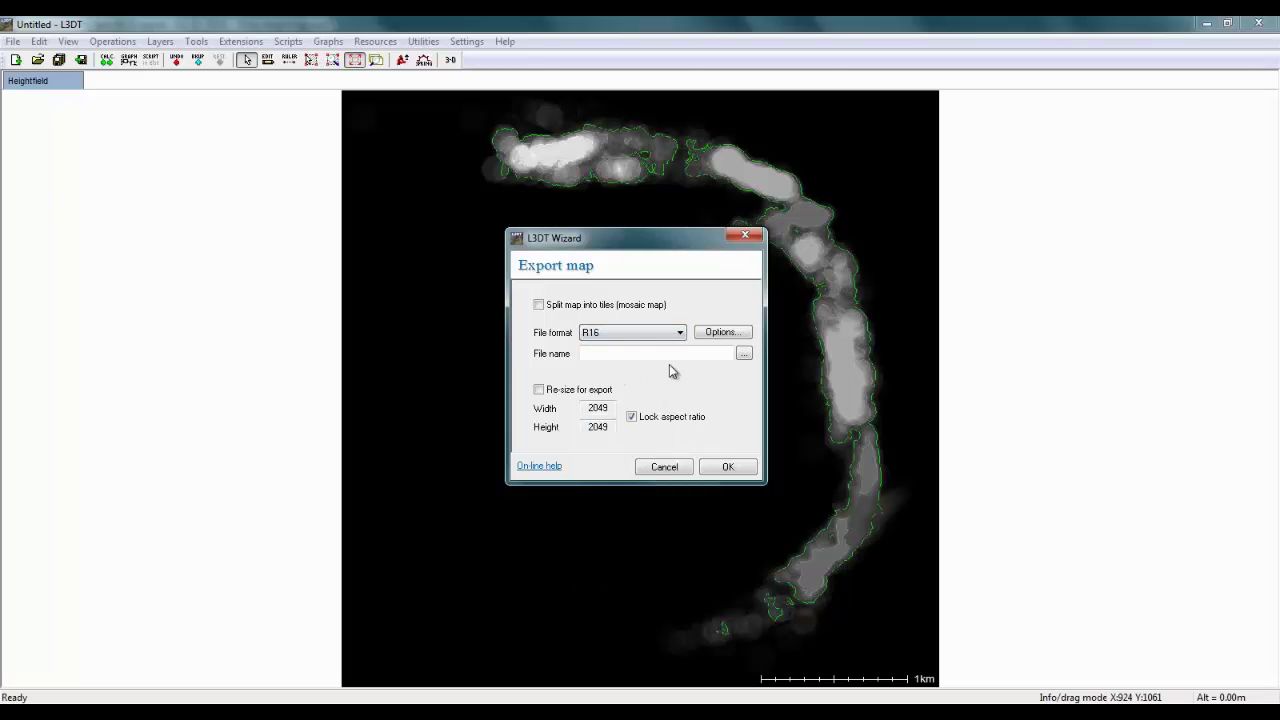
Export the R16 heightfield to the Heightmap tests folder, using the existing file Heightmap-from-L3DT.r16 as the target.
click(743, 355)
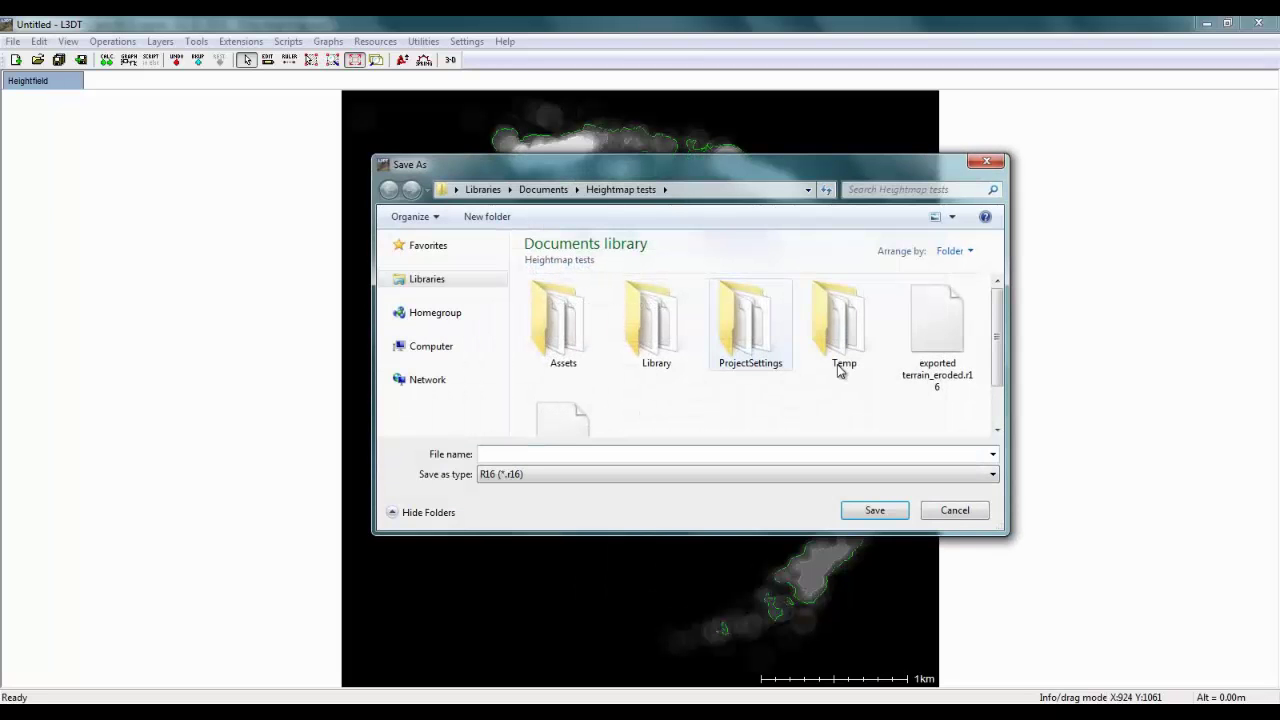
scroll(680, 406, down, 1)
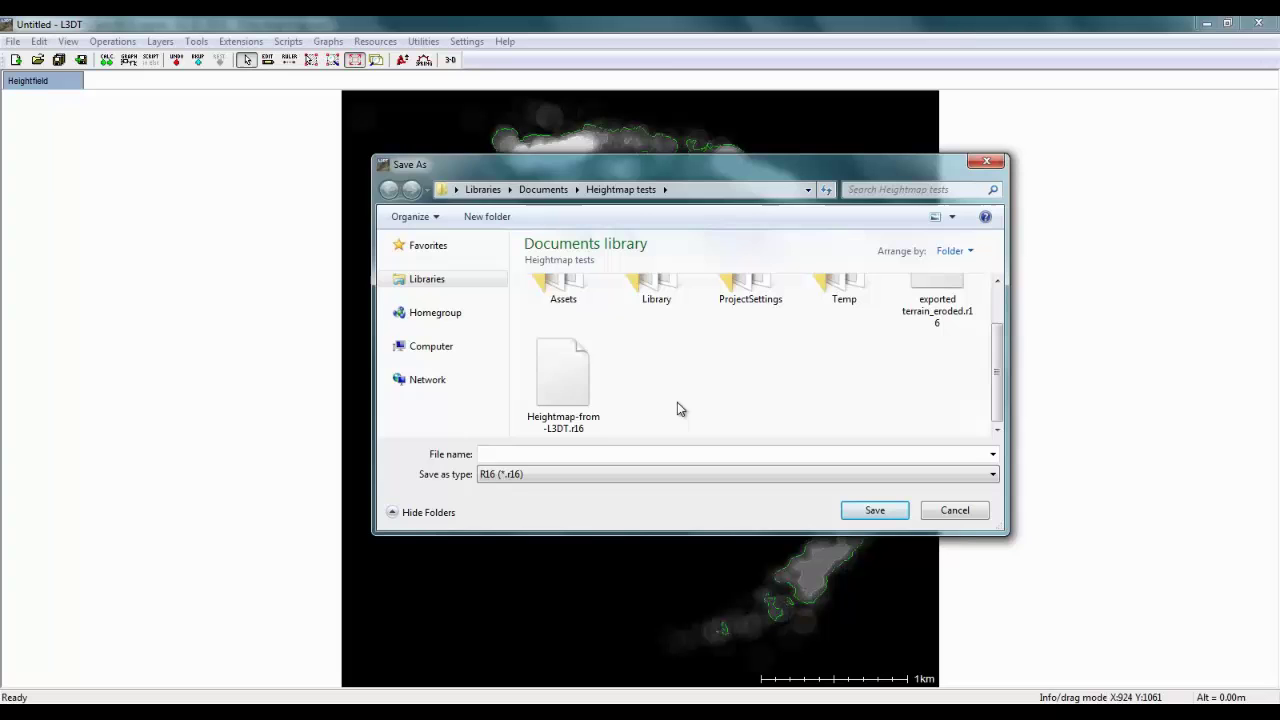
click(570, 385)
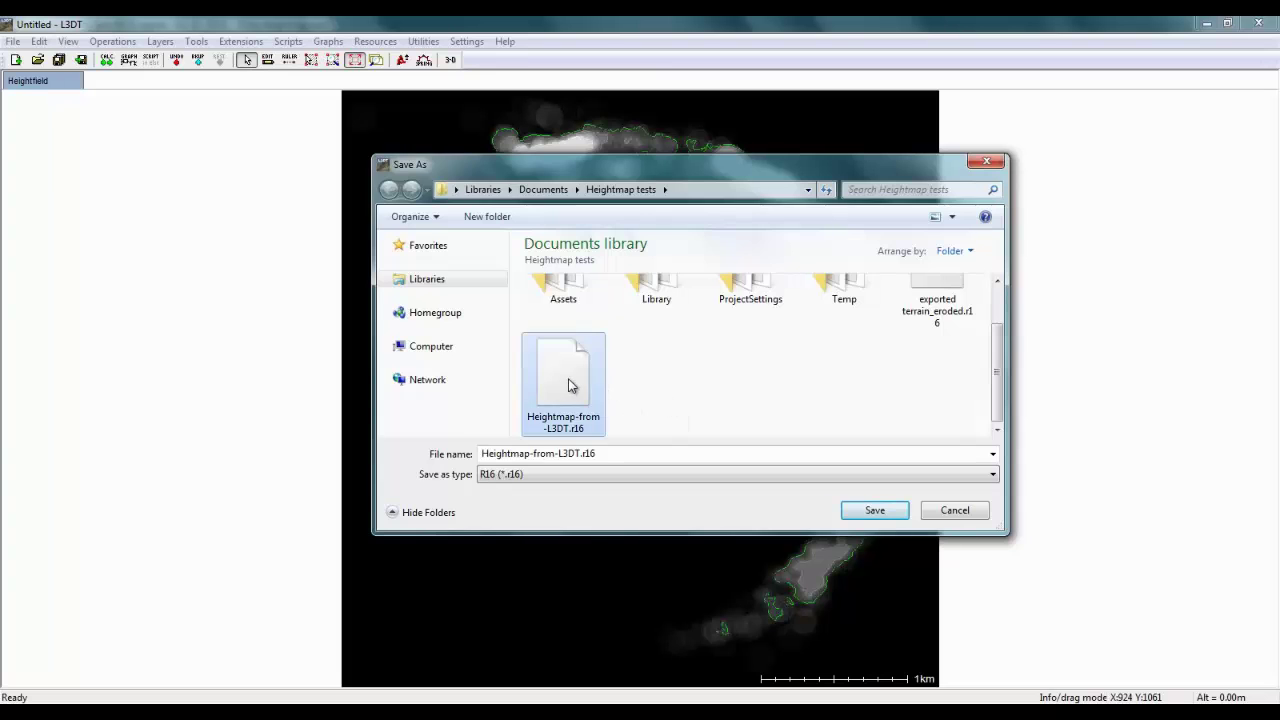
click(860, 514)
click(688, 372)
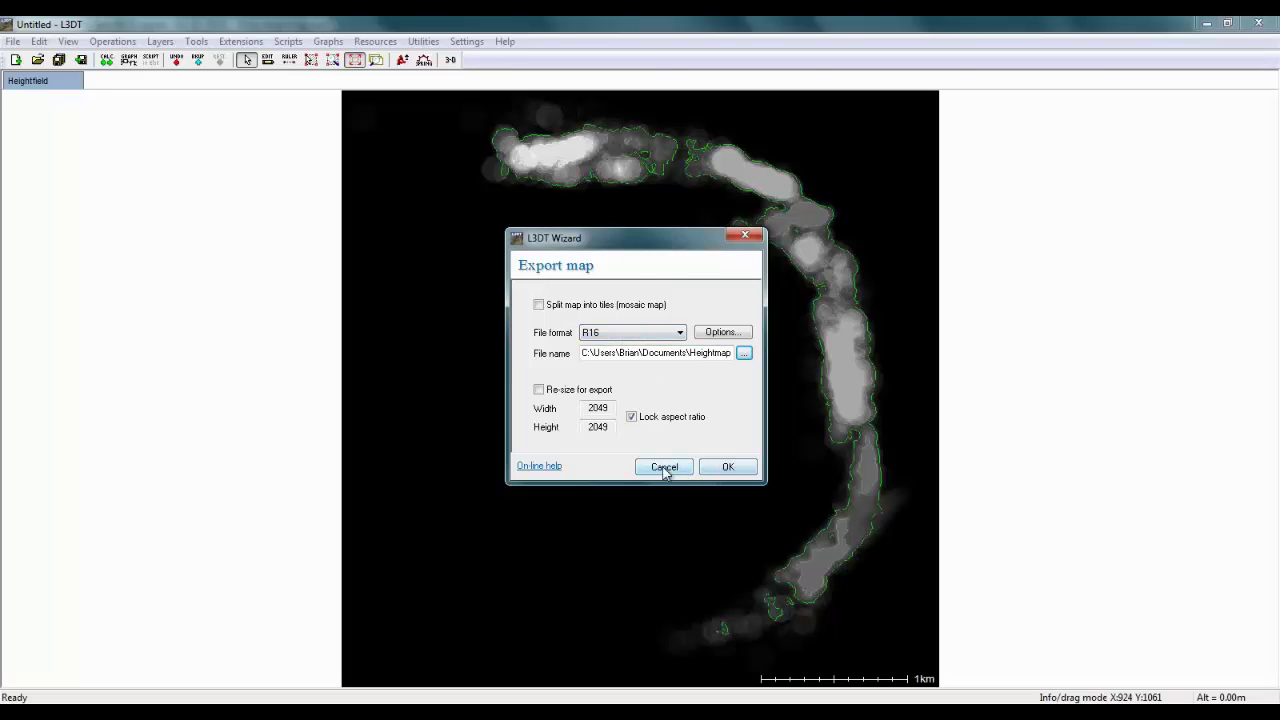
click(724, 467)
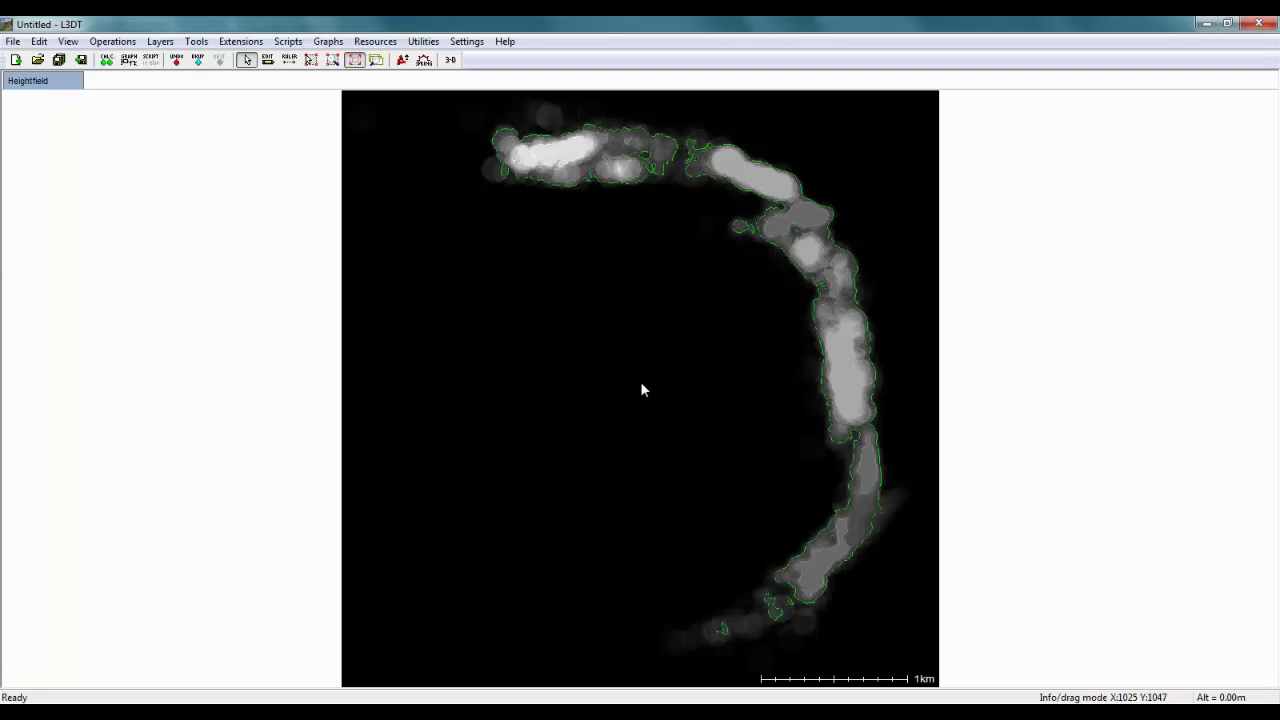
Export the heightfield as PNG over Heightmap-from-L3DT.png and quit without saving the project.
right_click(640, 382)
click(676, 461)
click(677, 333)
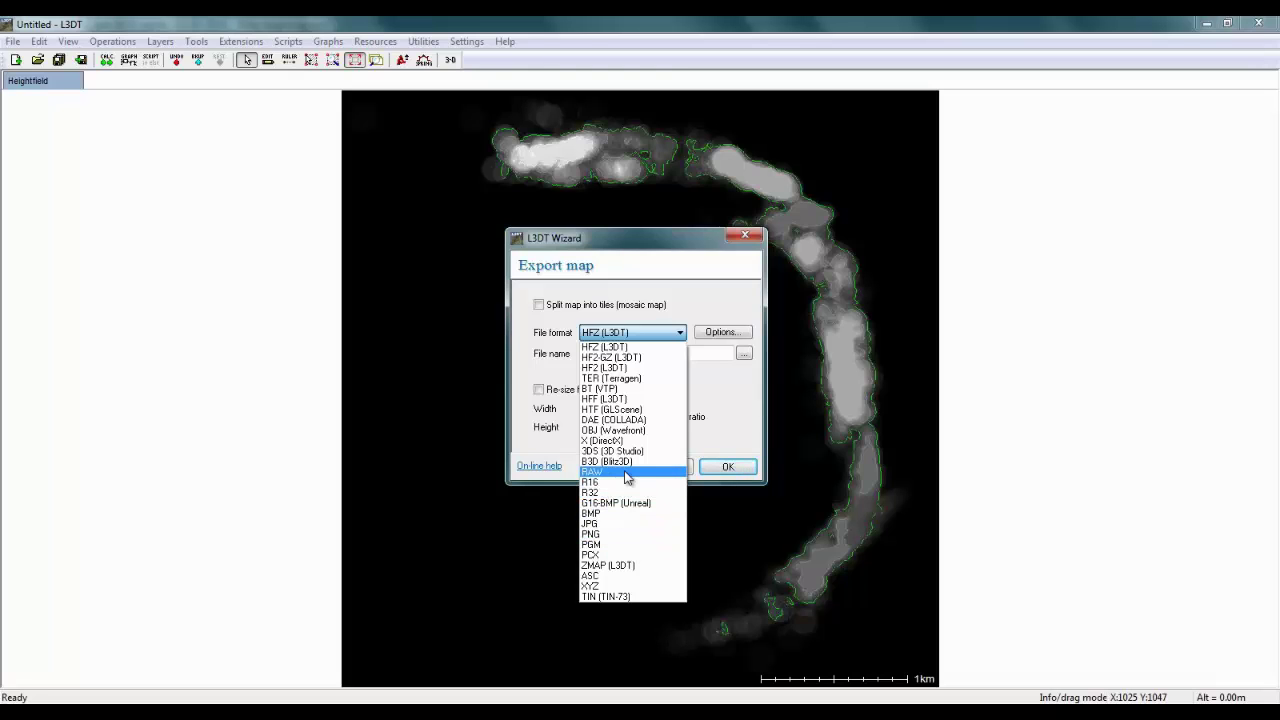
click(614, 534)
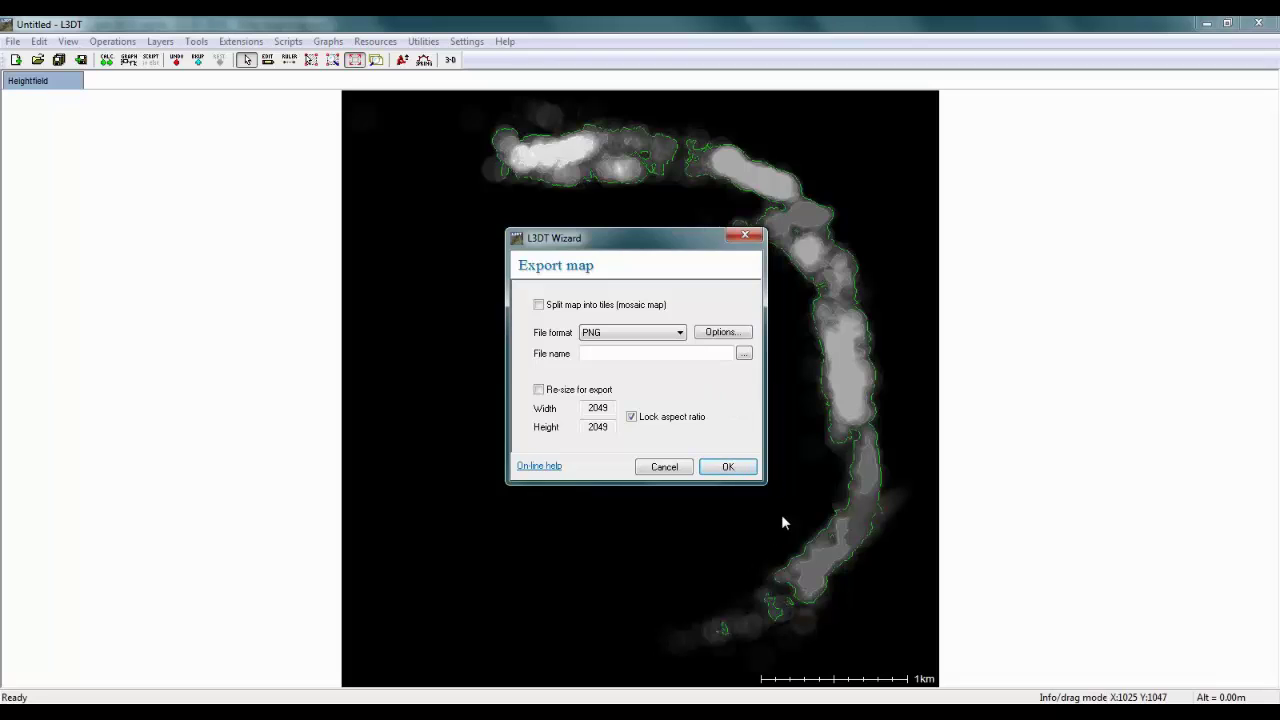
click(743, 355)
scroll(856, 416, down, 1)
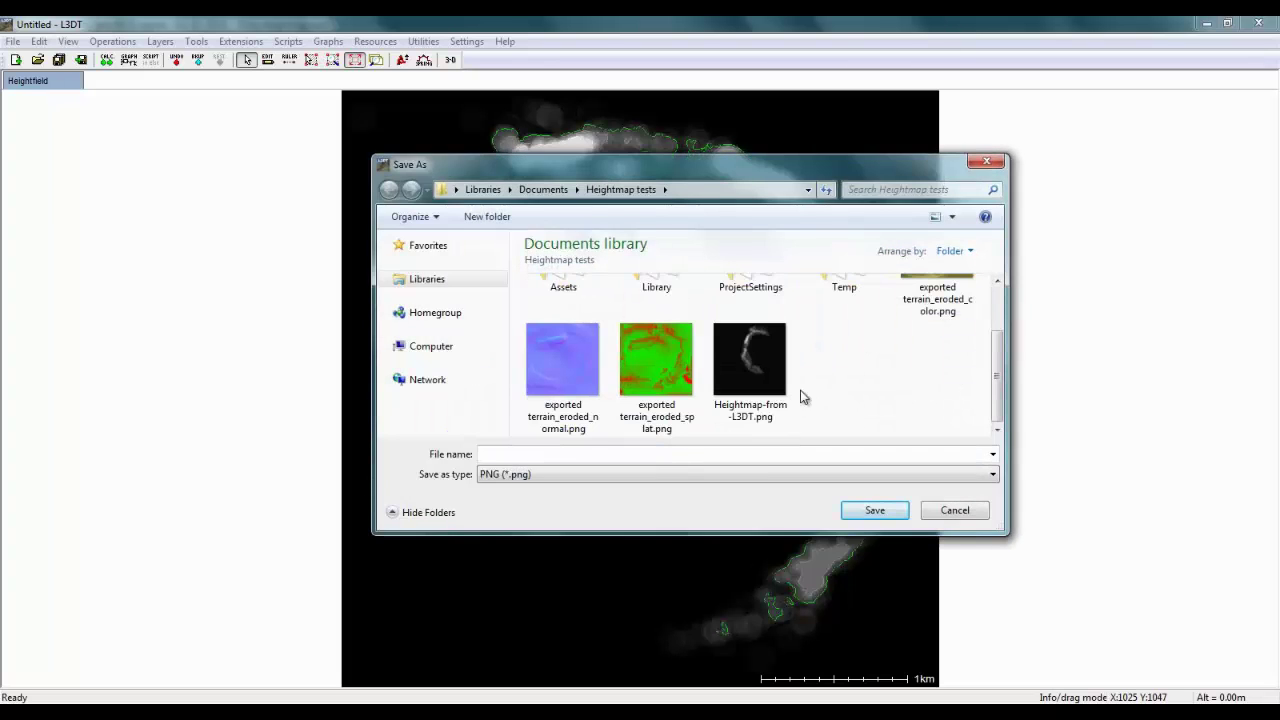
click(786, 395)
click(861, 512)
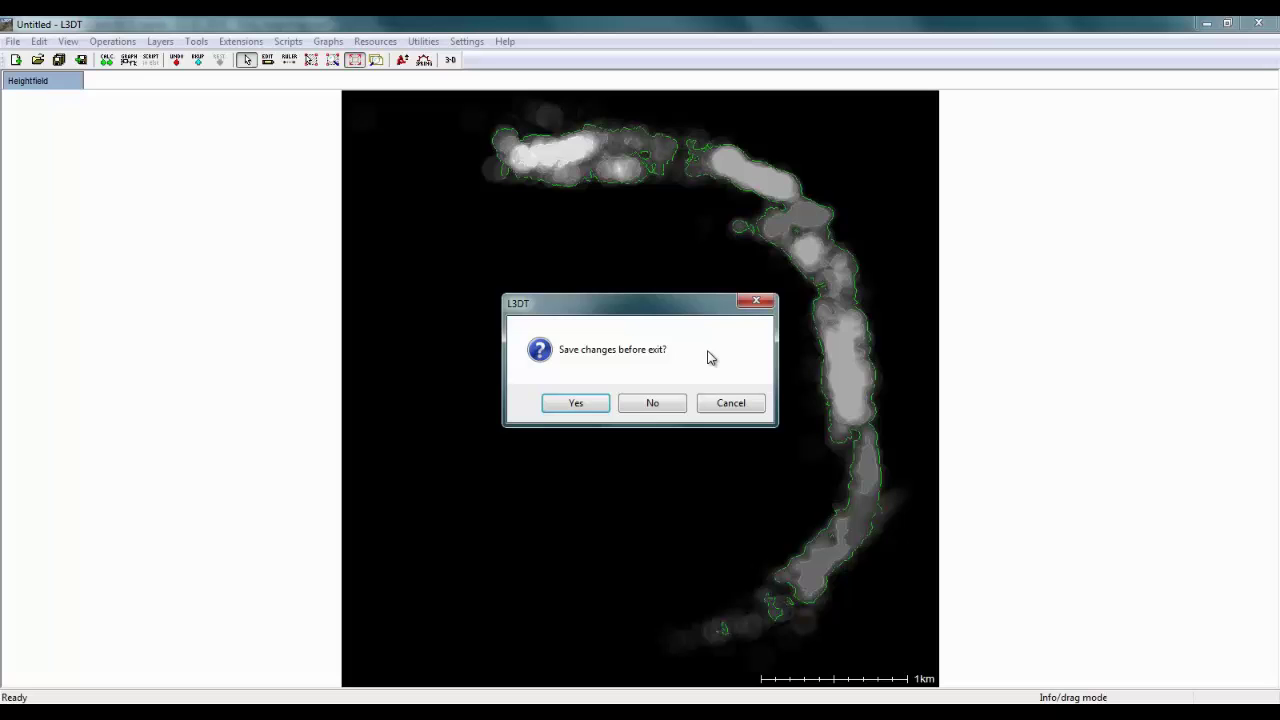
click(652, 403)
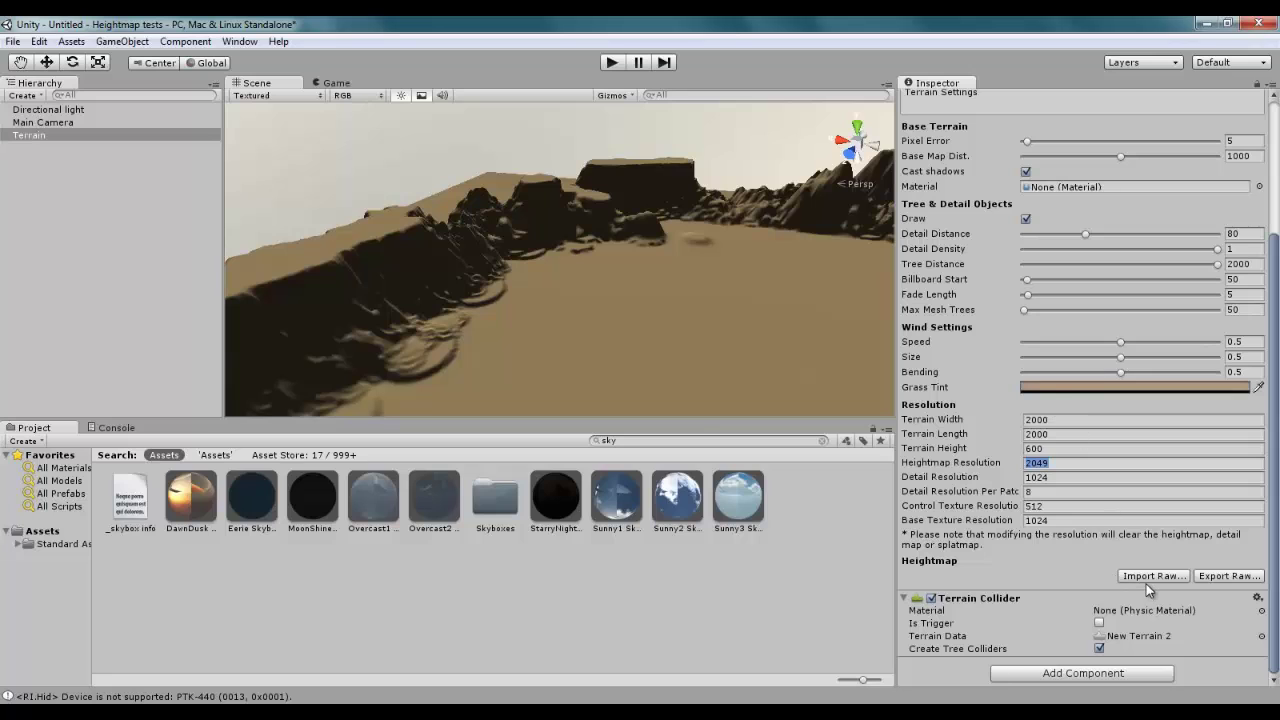
In Unity, import Heightmap-from-L3DT.r16 as the terrain's raw heightmap at 16-bit depth and 2049 × 2049, changing the byte order.
click(1146, 579)
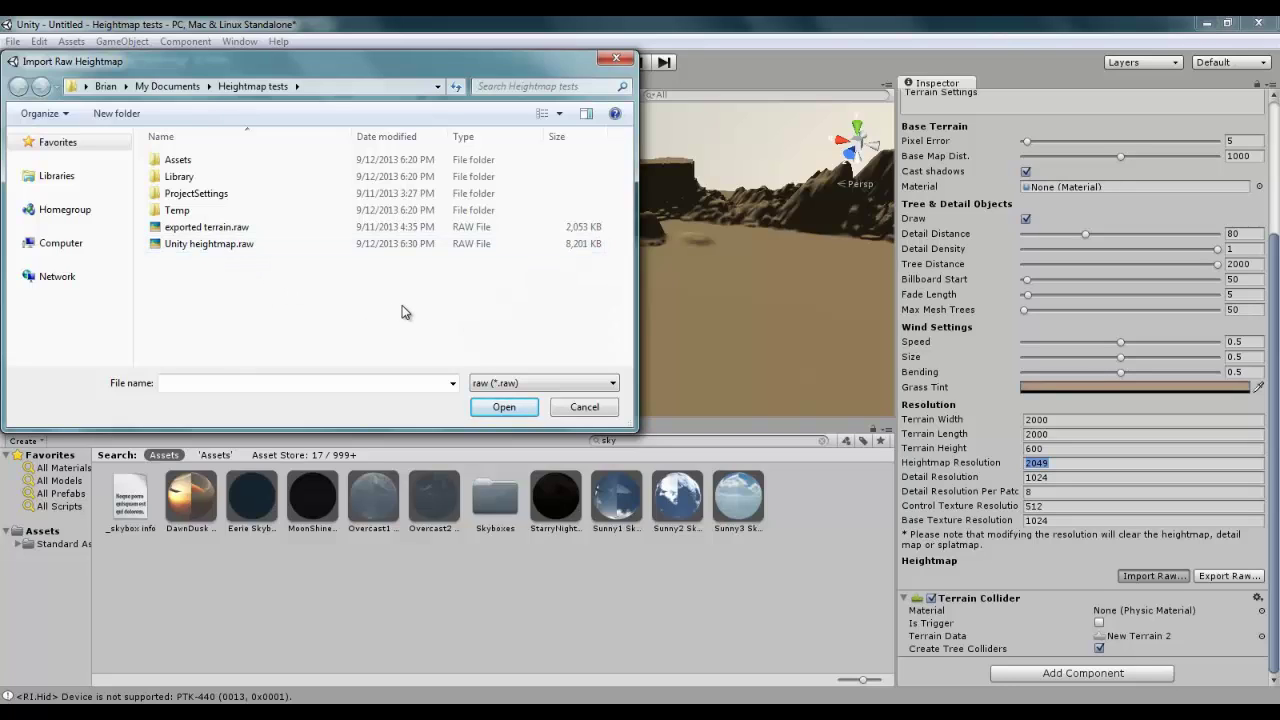
click(538, 384)
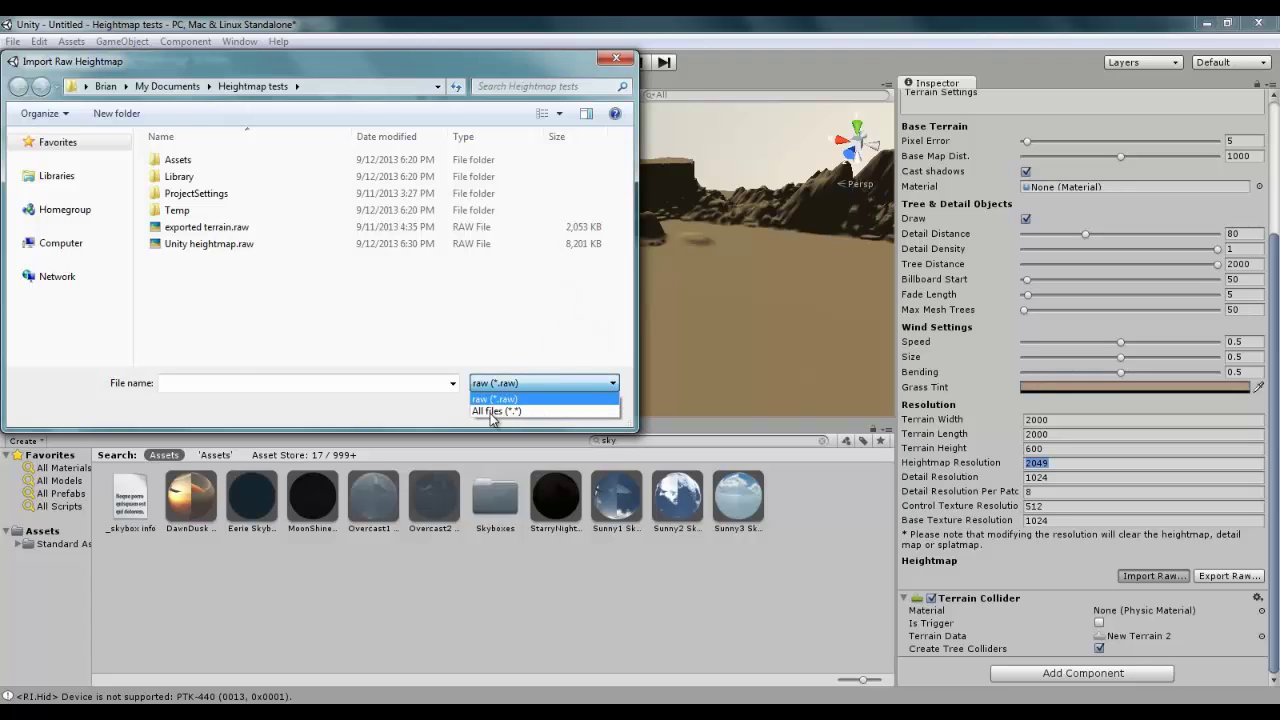
click(496, 410)
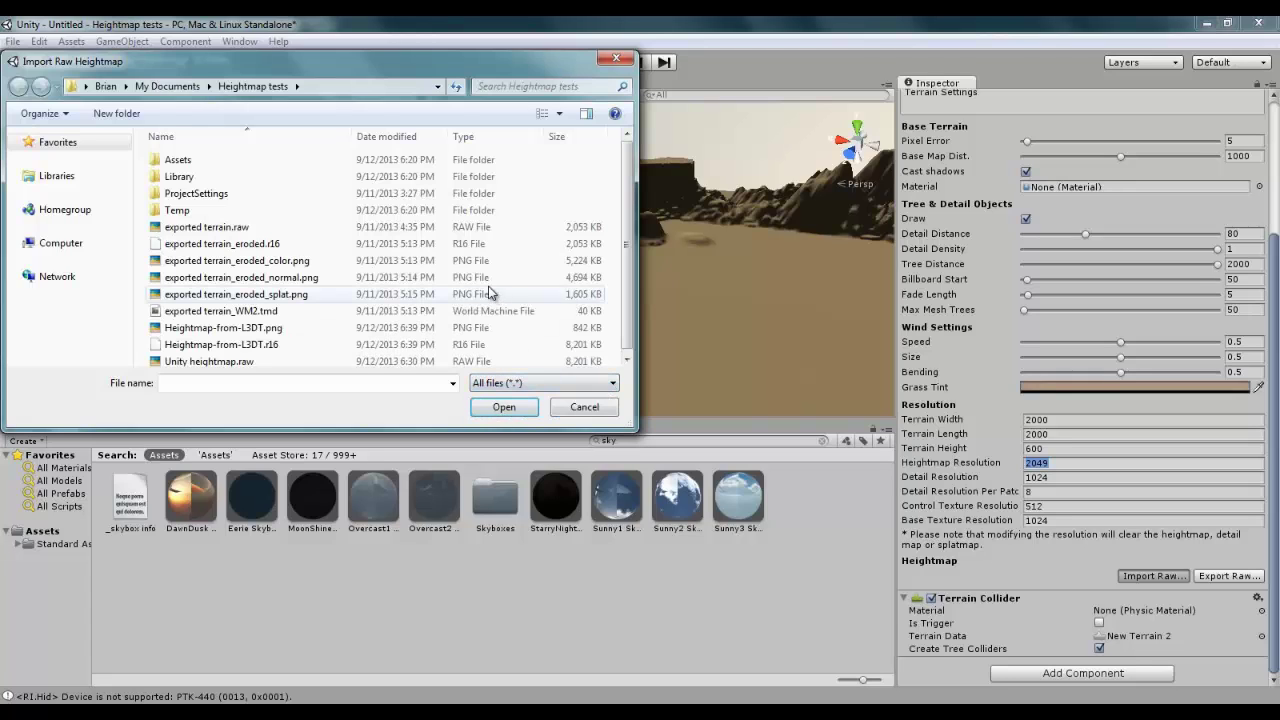
click(258, 345)
click(497, 409)
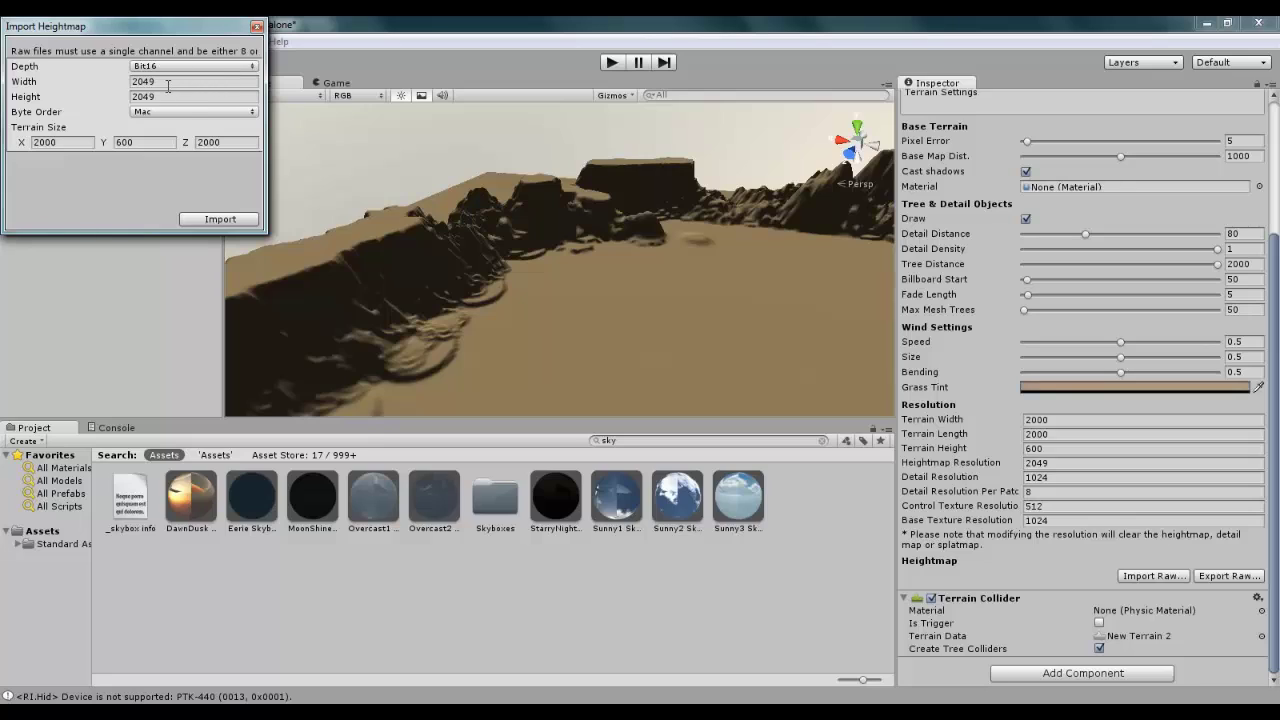
click(185, 113)
click(200, 150)
click(218, 220)
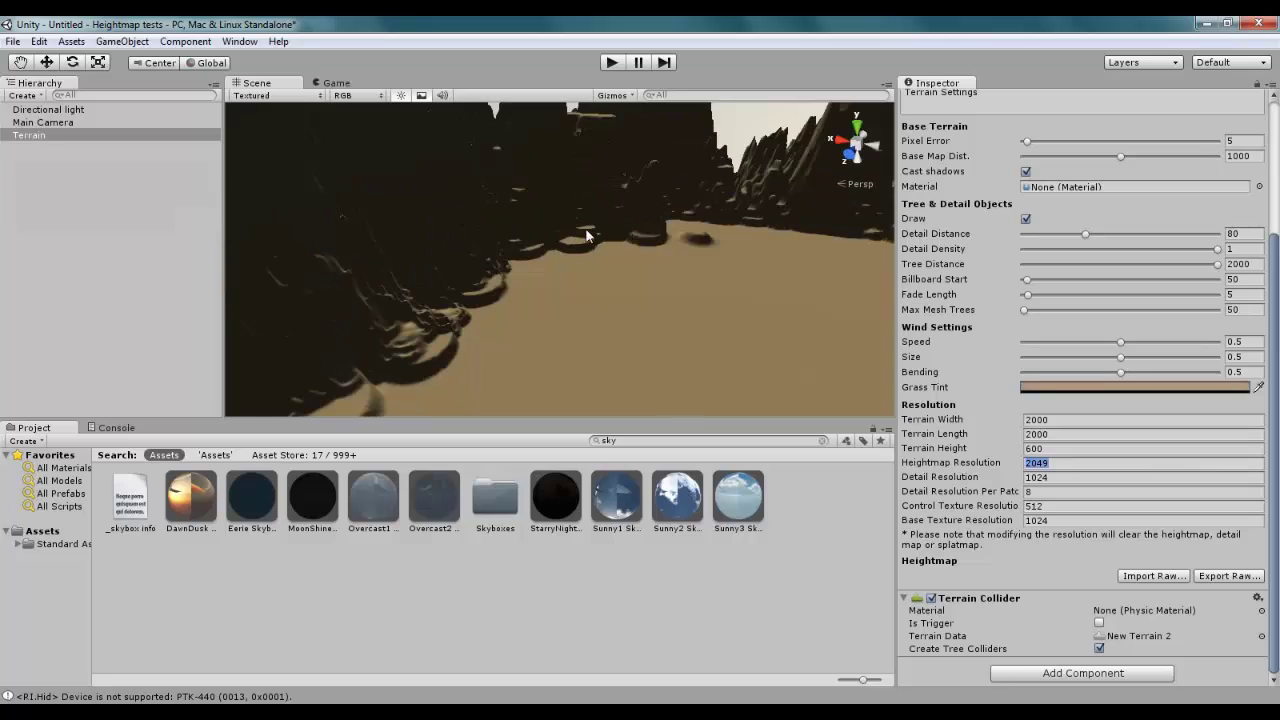
Reduce the terrain height to 500 and finally to 300 to flatten the exaggerated mountains.
scroll(695, 286, down, 5)
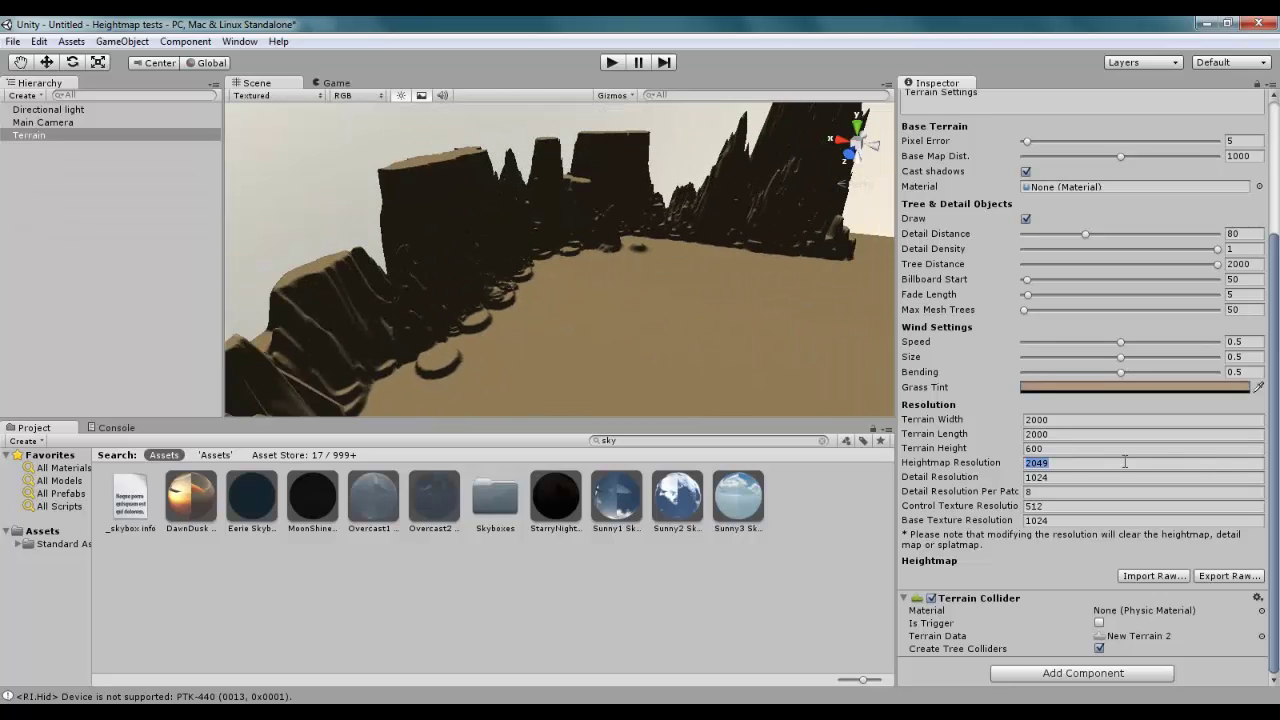
click(1034, 448)
key(Return)
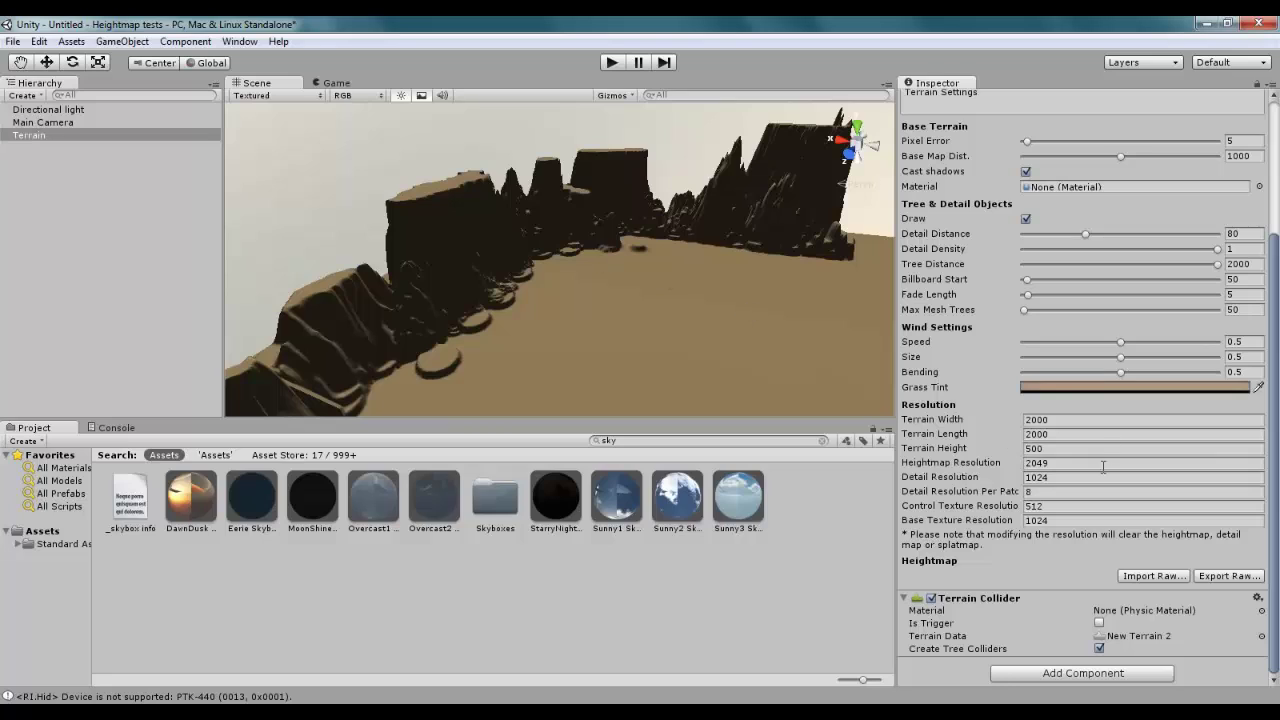
drag(1032, 450, 1034, 436)
text(3)
key(Return)
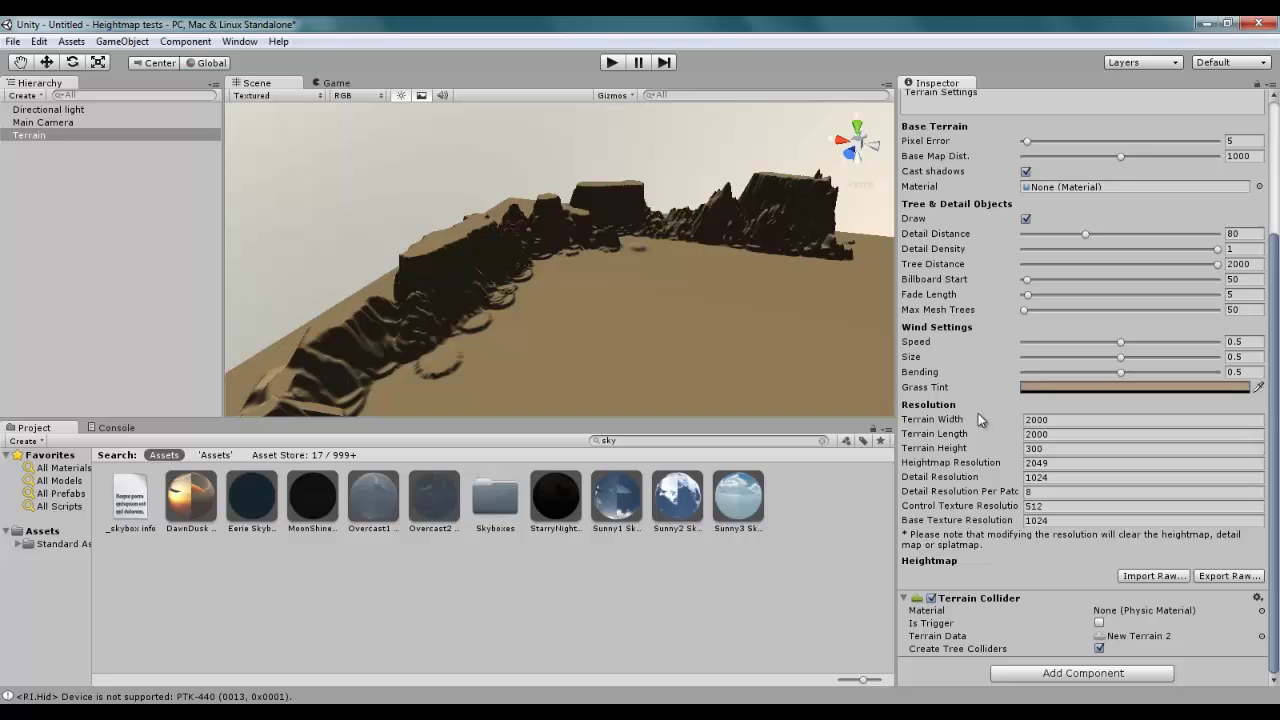
Search the project assets for "first" and place the First Person Controller on the flat ground in the scene.
click(822, 440)
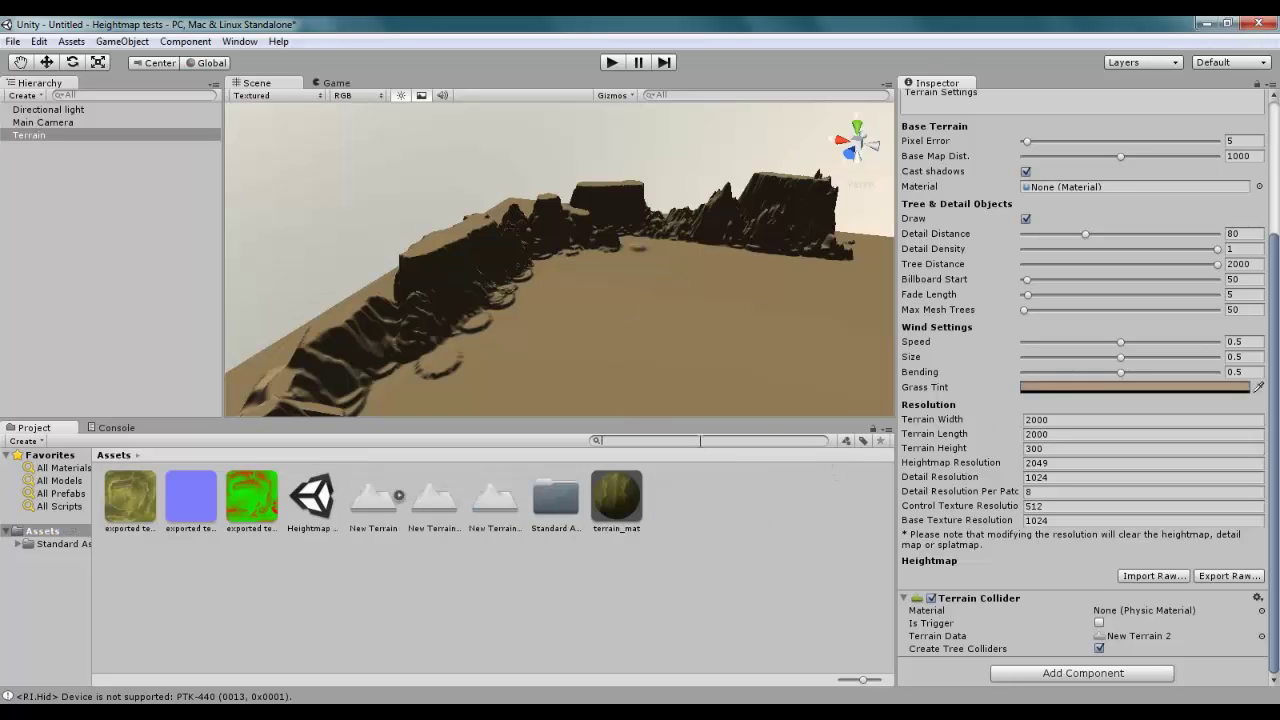
text(fisst)
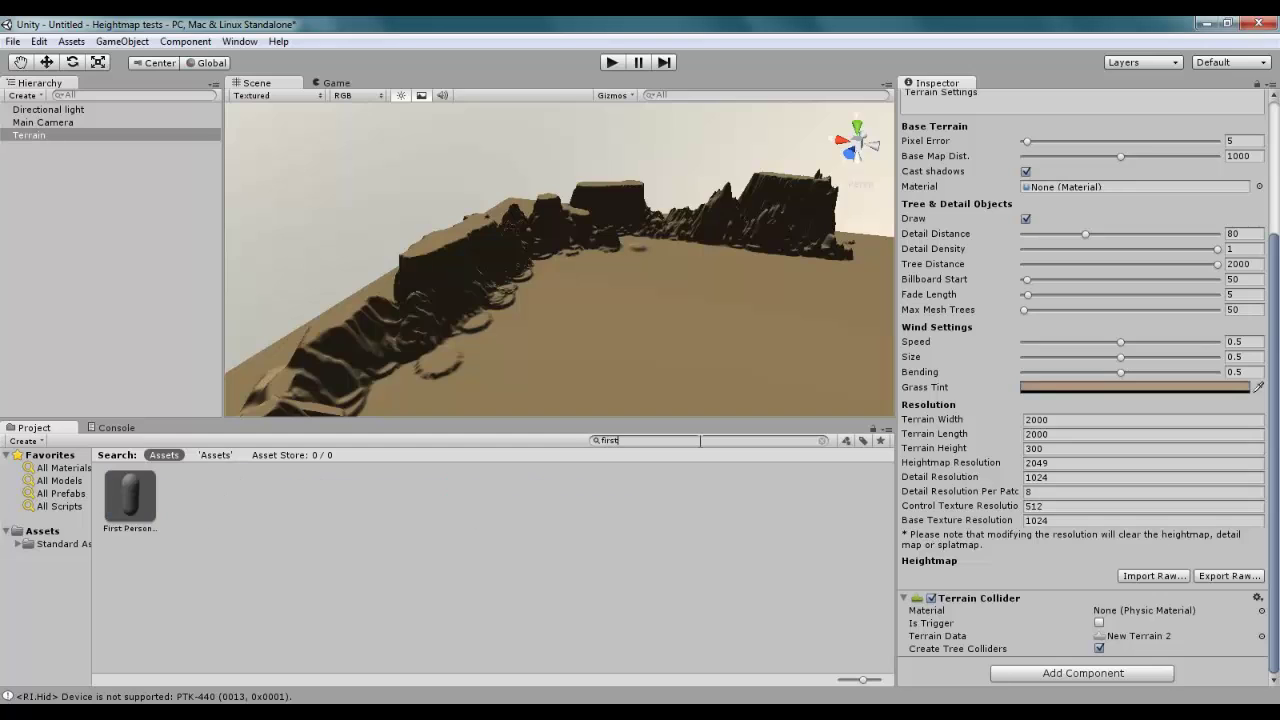
drag(130, 495, 640, 356)
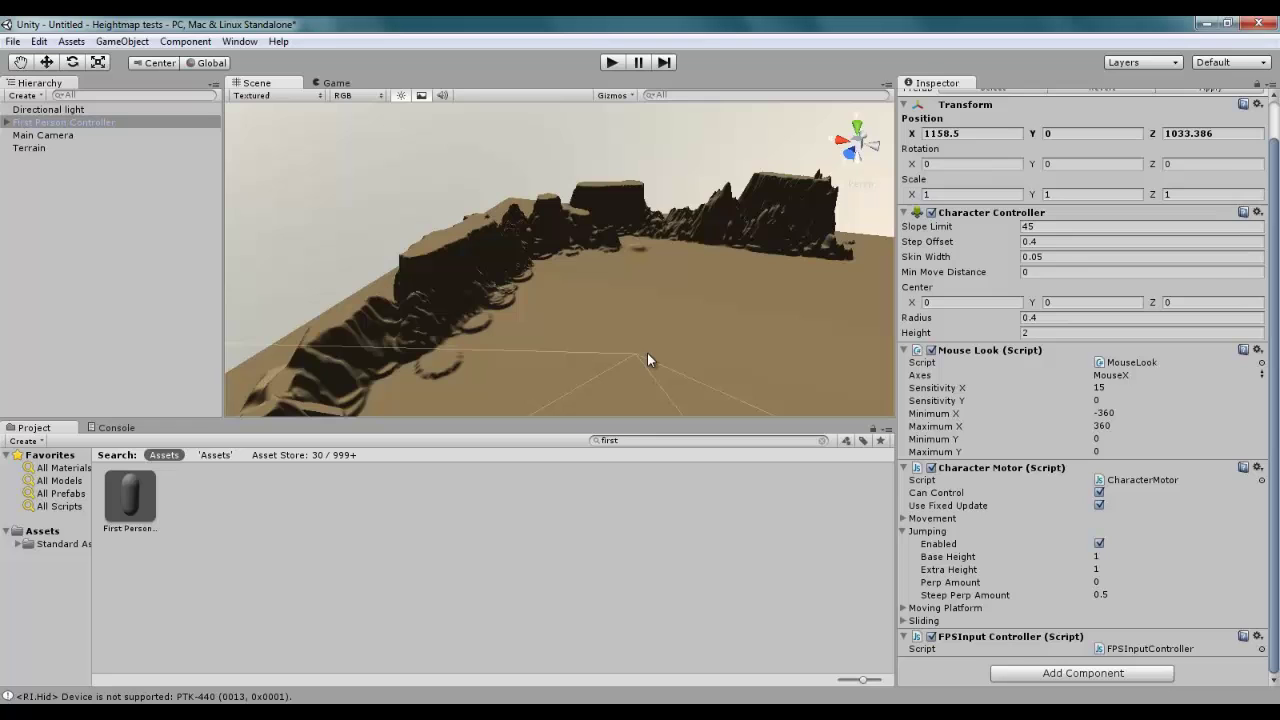
Frame the First Person Controller and raise it above the ground to a Y position of about 1.39.
key(f)
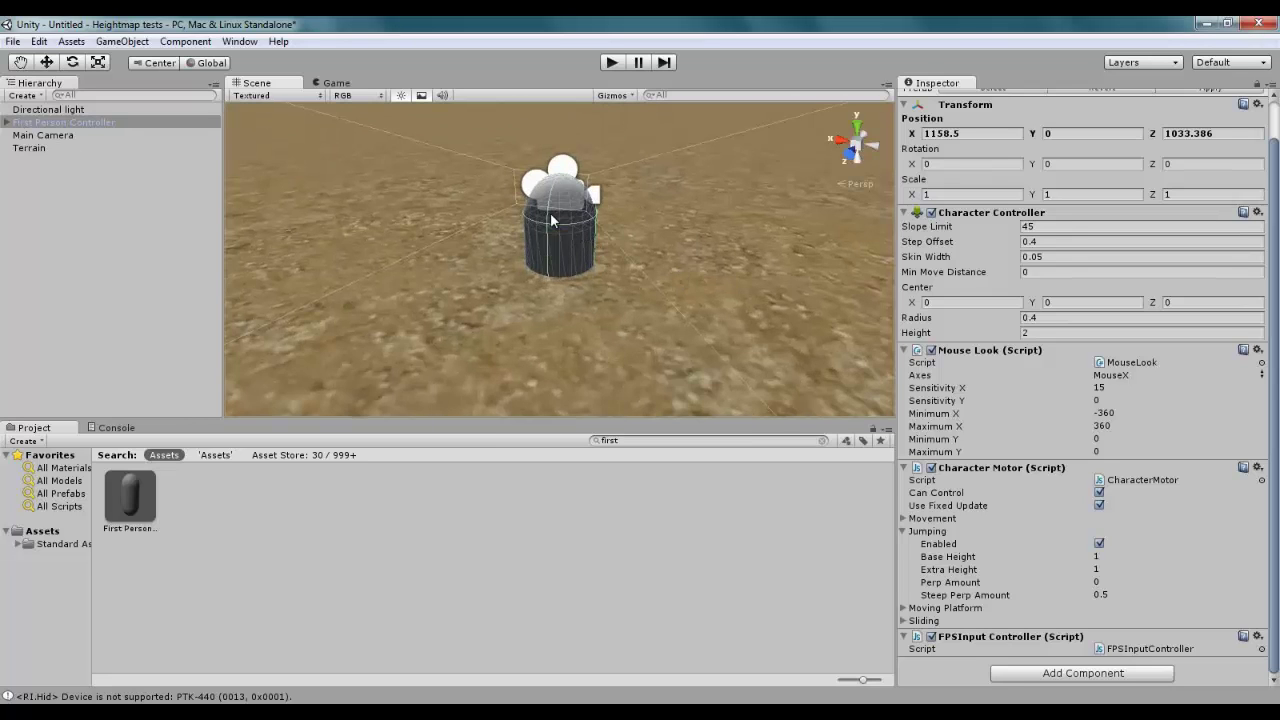
click(46, 62)
scroll(586, 226, down, 4)
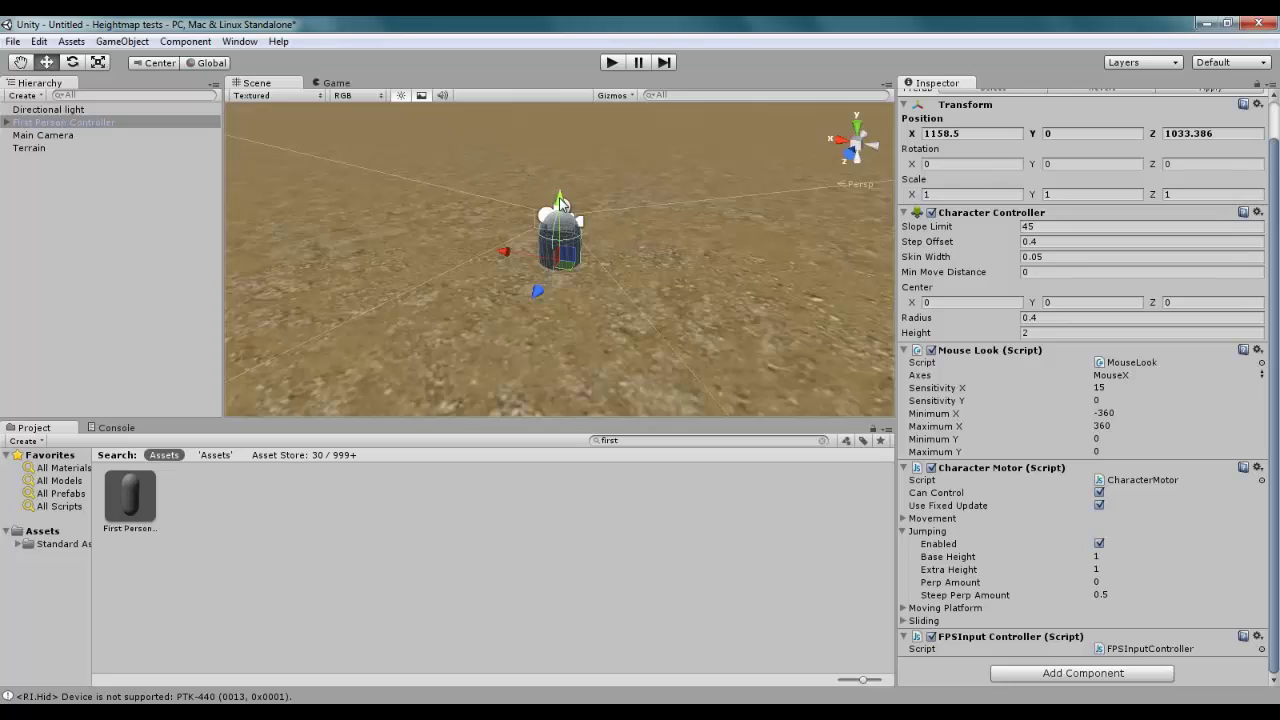
drag(561, 203, 570, 161)
middle_drag(630, 230, 616, 192)
scroll(624, 198, down, 3)
scroll(624, 204, down, 2)
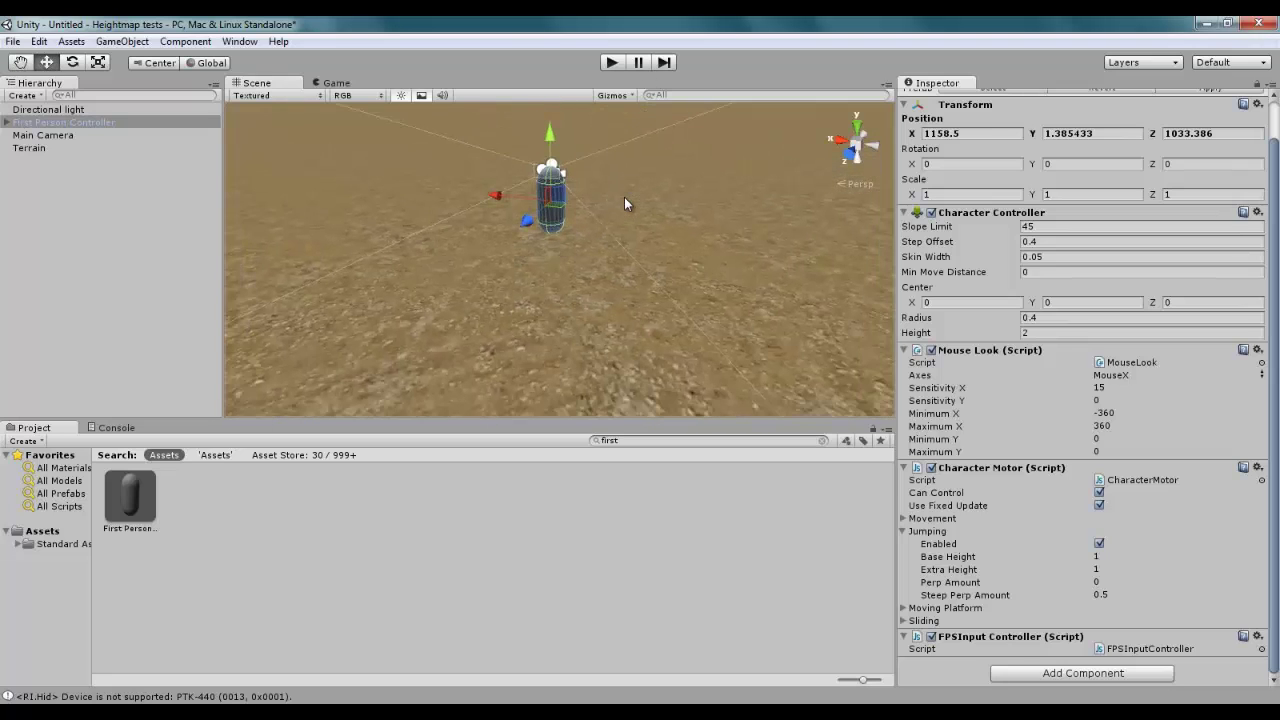
Set the Character Motor's max forward, sideways and backwards speeds to 40.
click(906, 518)
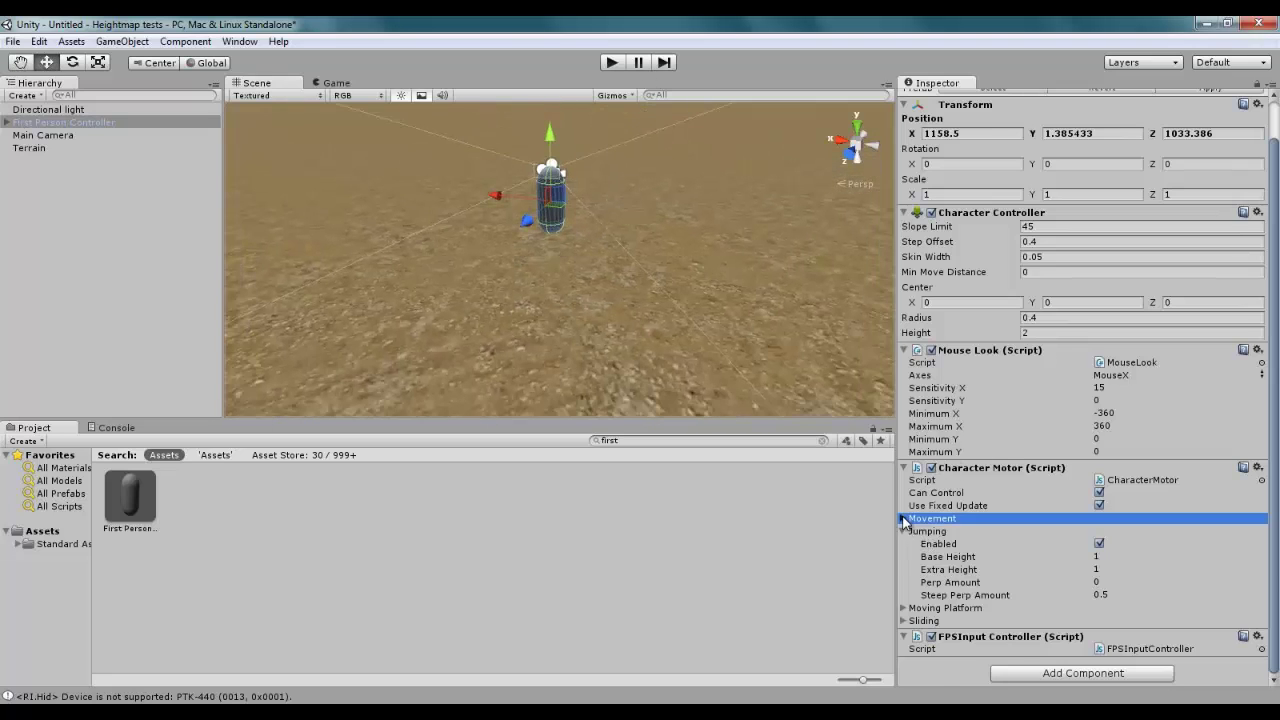
click(1112, 530)
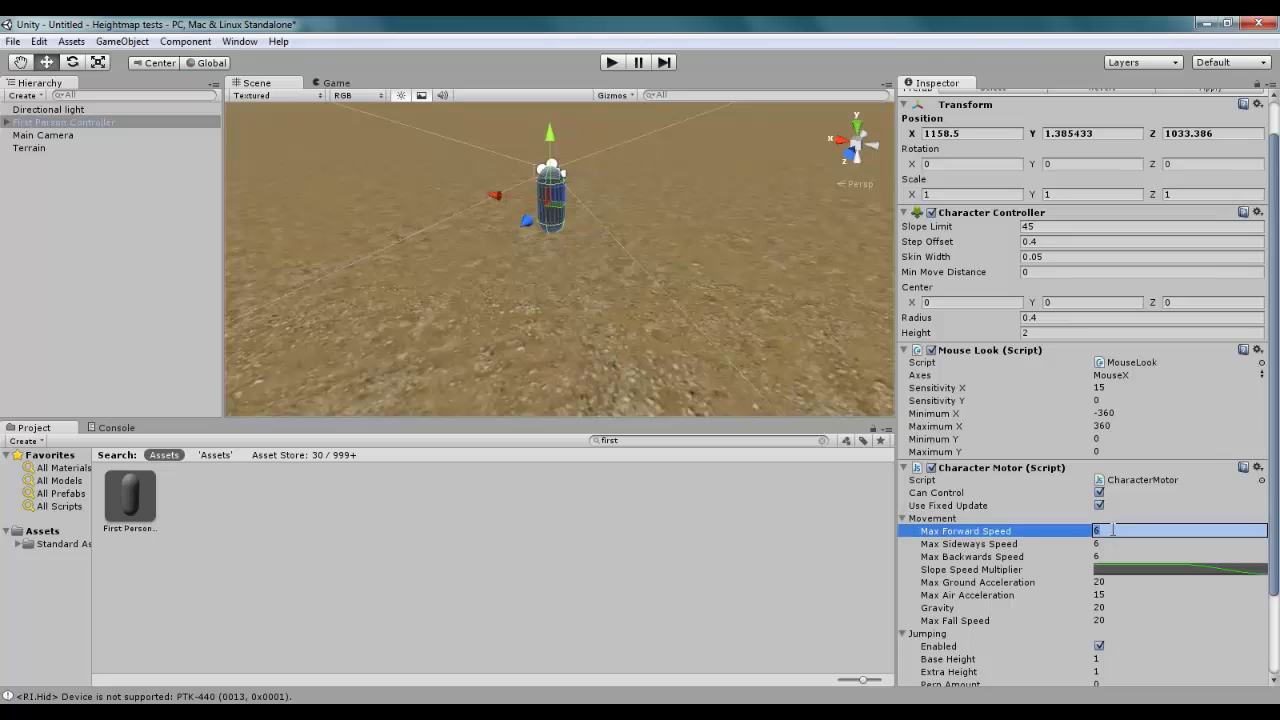
text(40)
key(Tab)
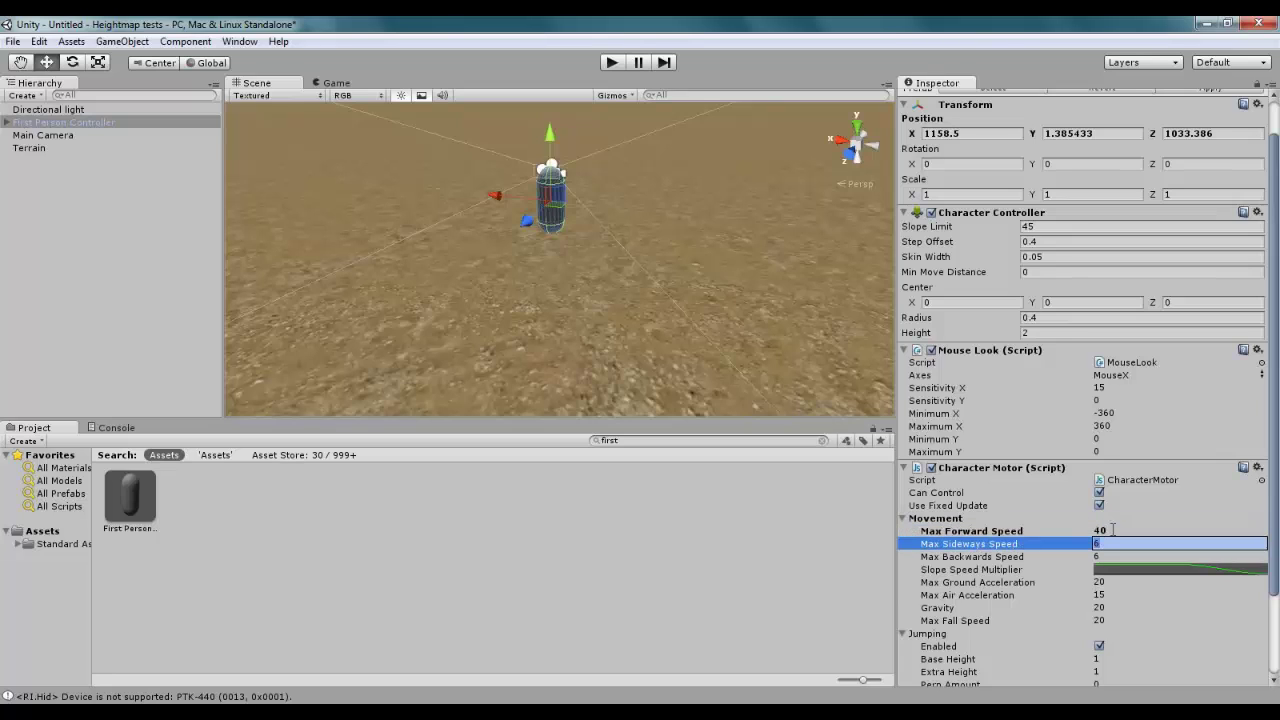
text(40)
key(Tab)
text(40)
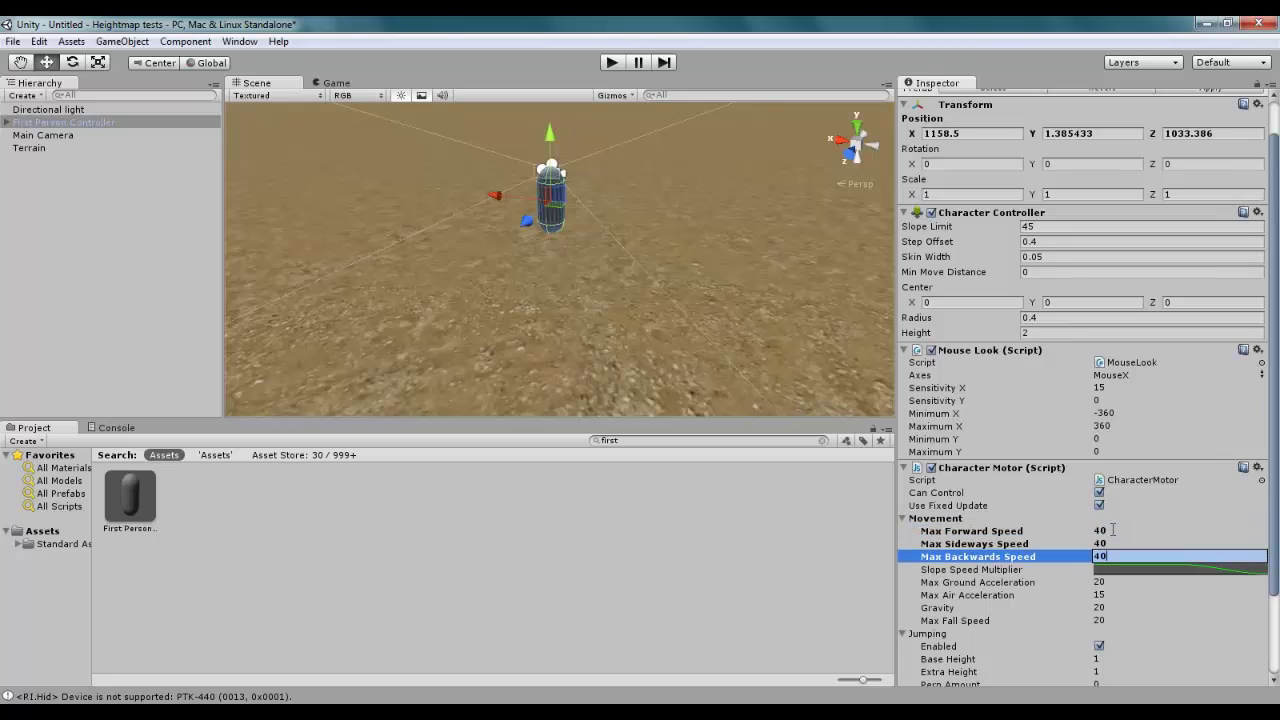
Set the base height in the Character Motor's jumping settings to 5.
click(922, 634)
scroll(1123, 651, down, 2)
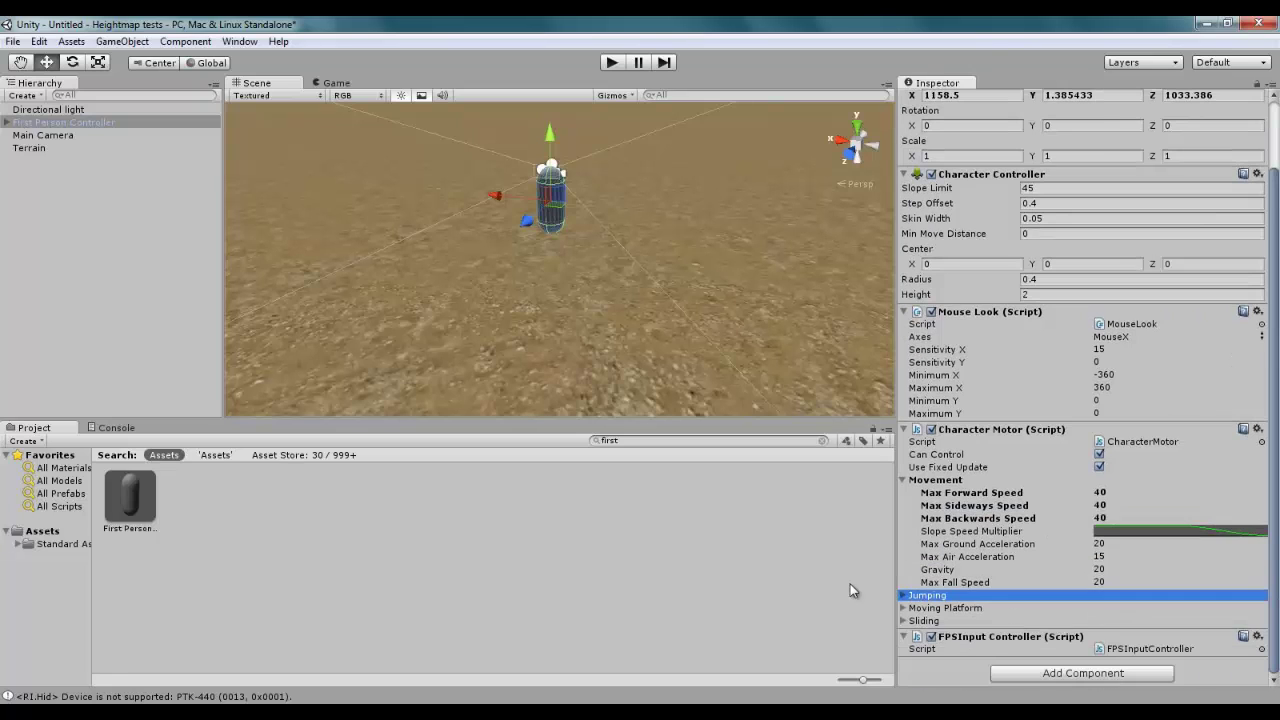
click(919, 598)
click(1115, 569)
click(1113, 557)
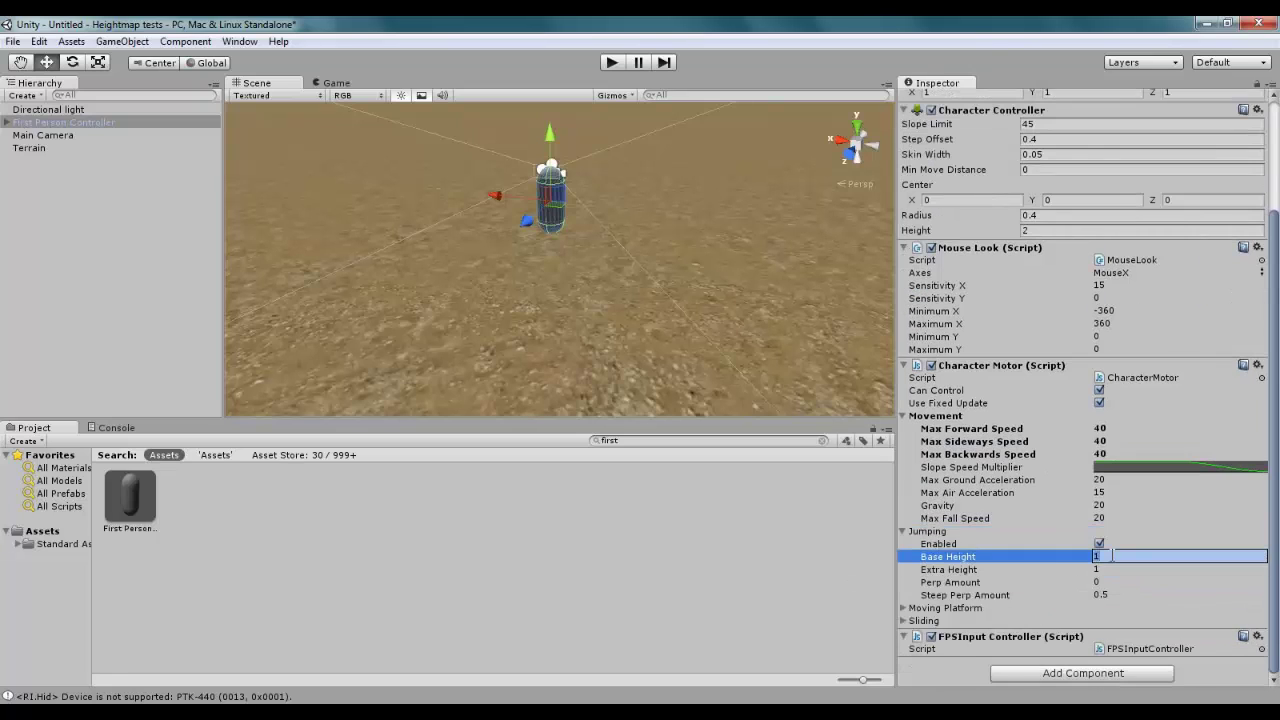
text(5)
Run the game and walk across the plain to inspect the imported mountains in first person.
click(613, 63)
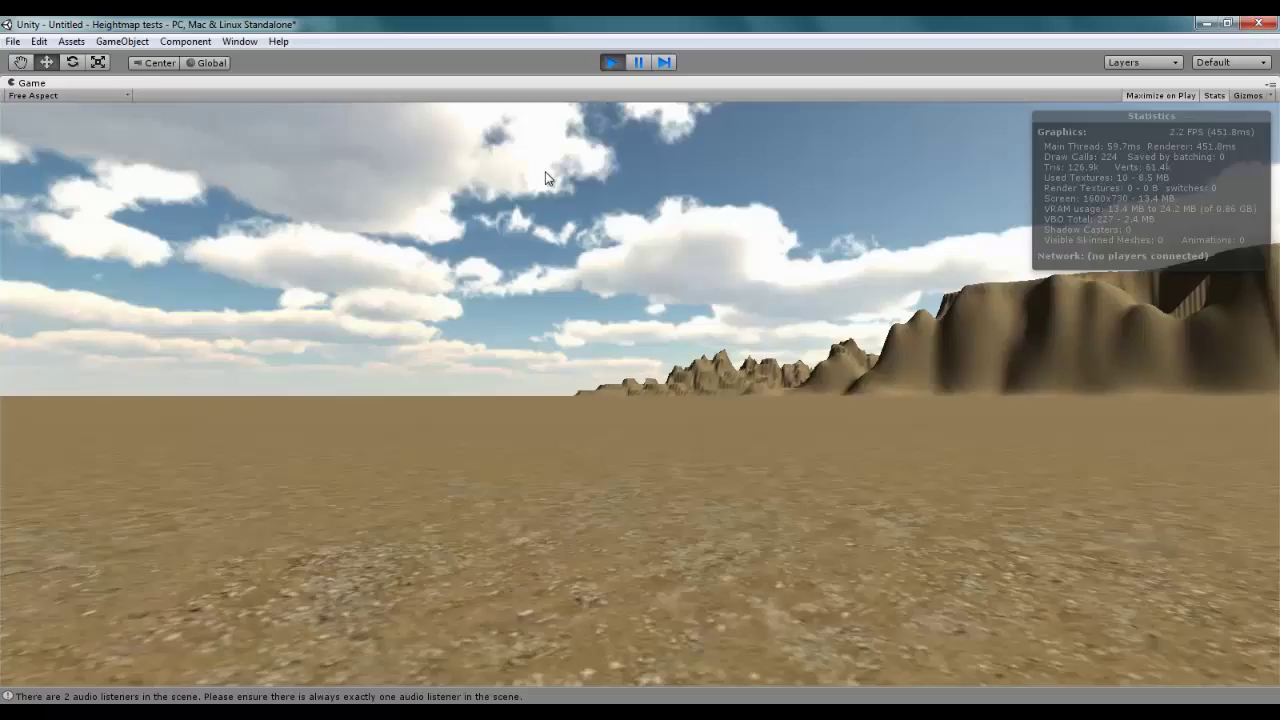
key(w)
key(w)
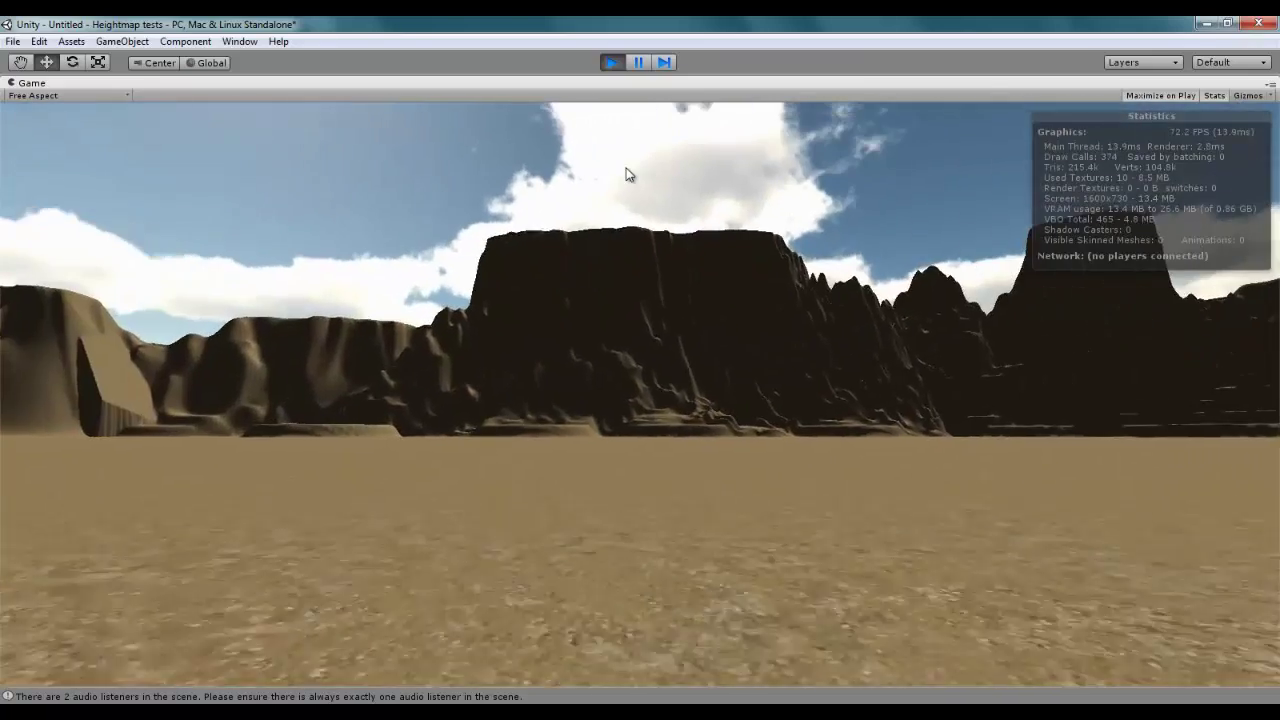
key(w)
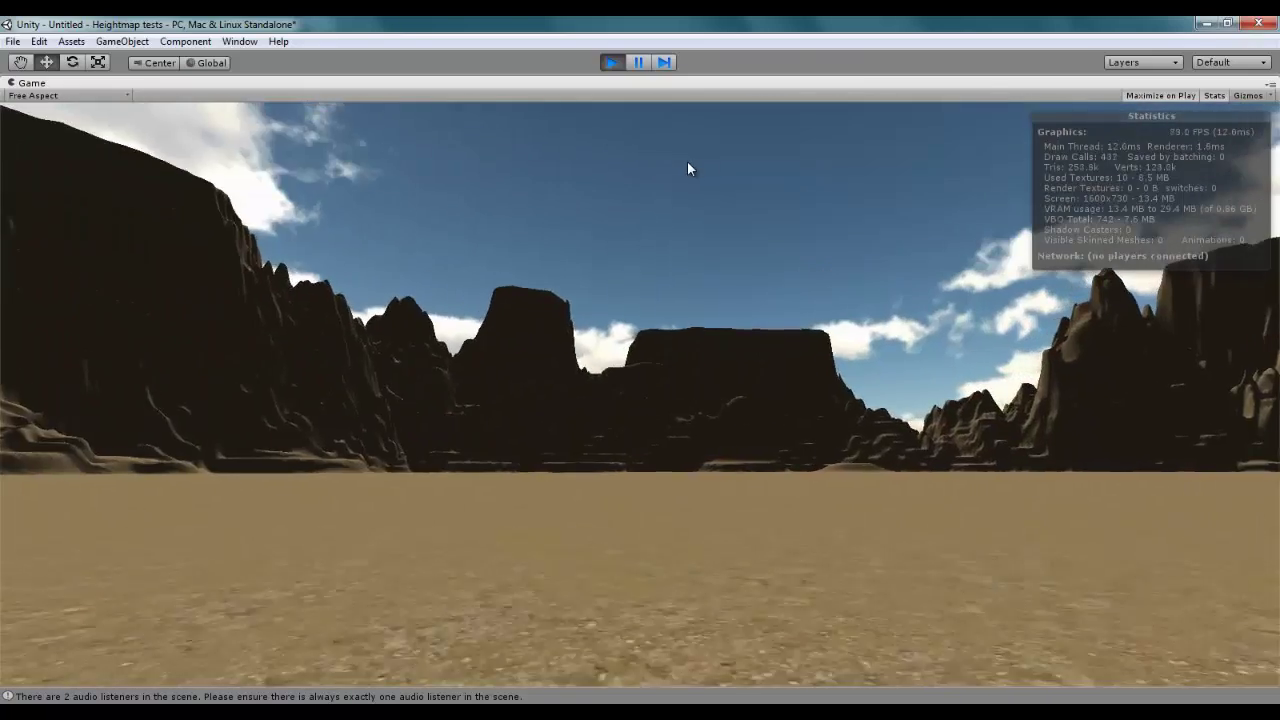
key(w)
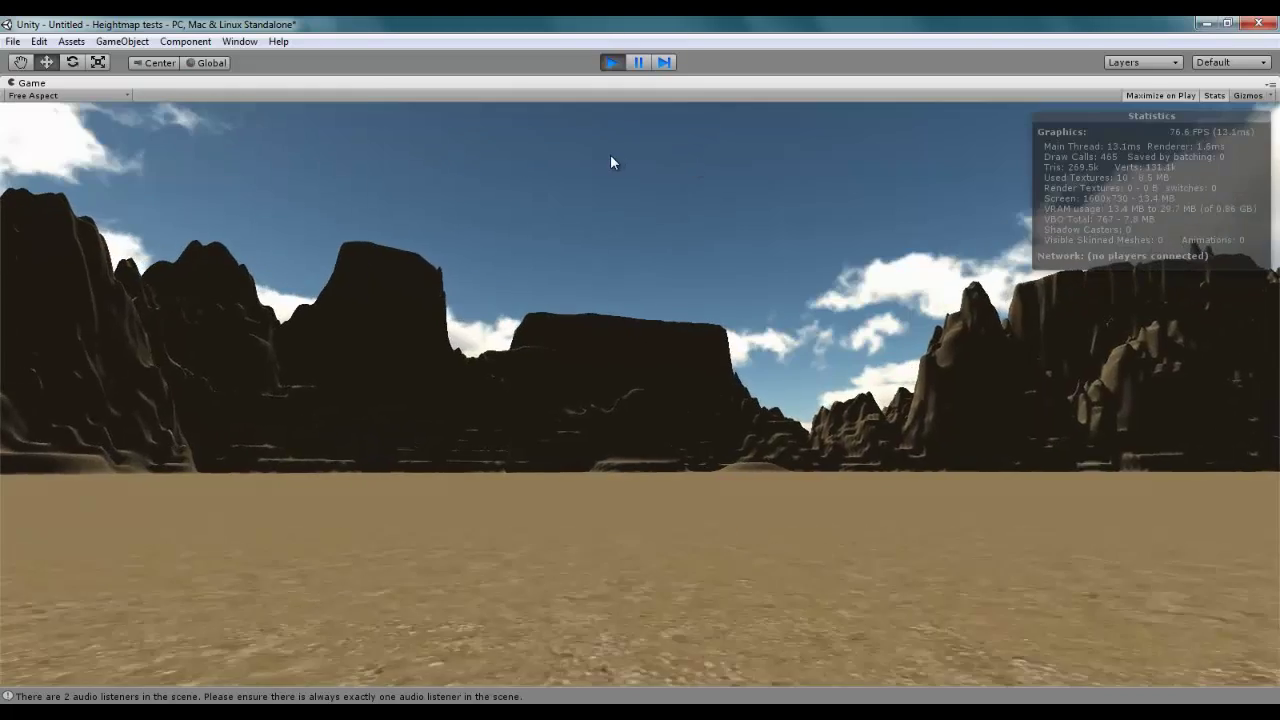
key(w)
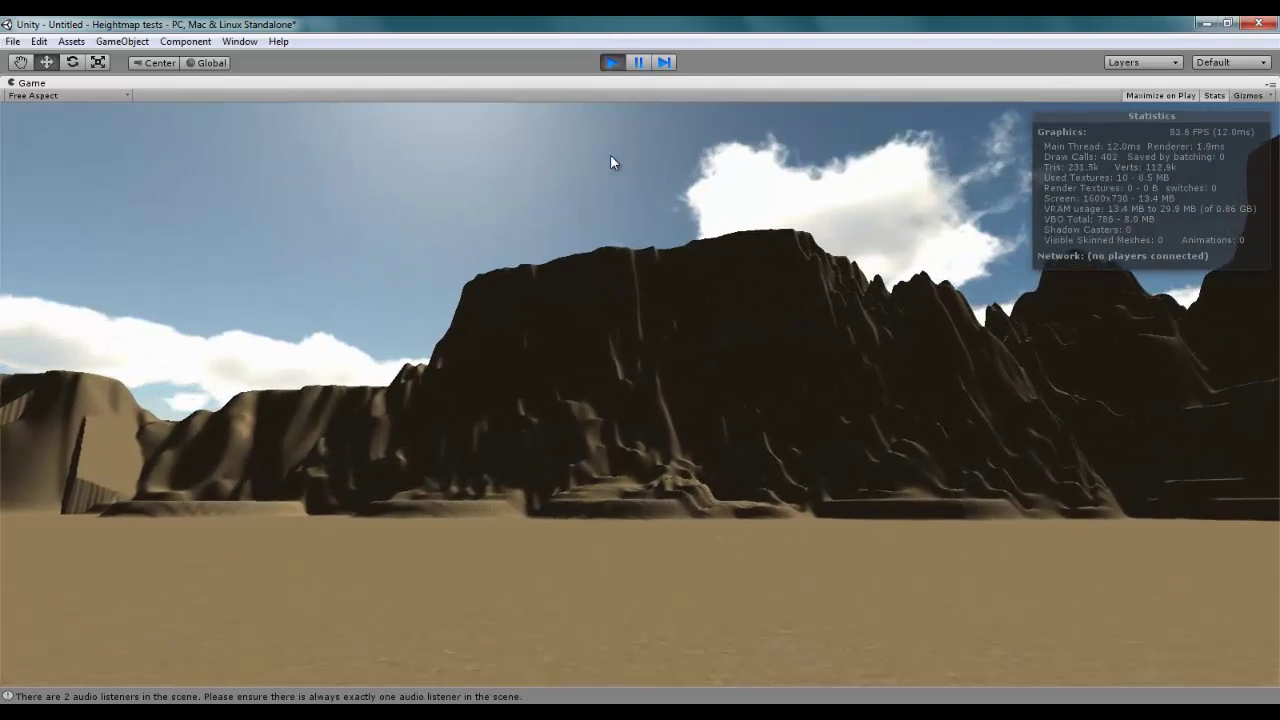
Walk across the plain to the dark mountain and climb onto the low ledge at its foot.
key(w)
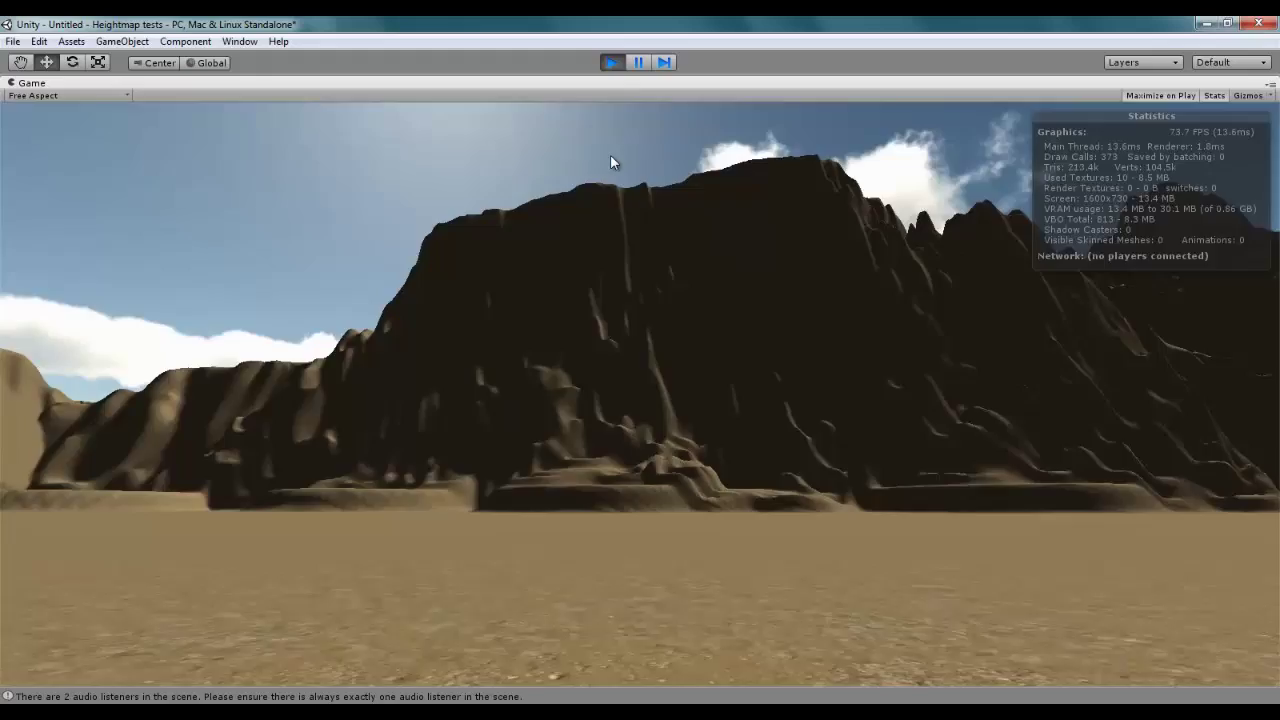
key(w)
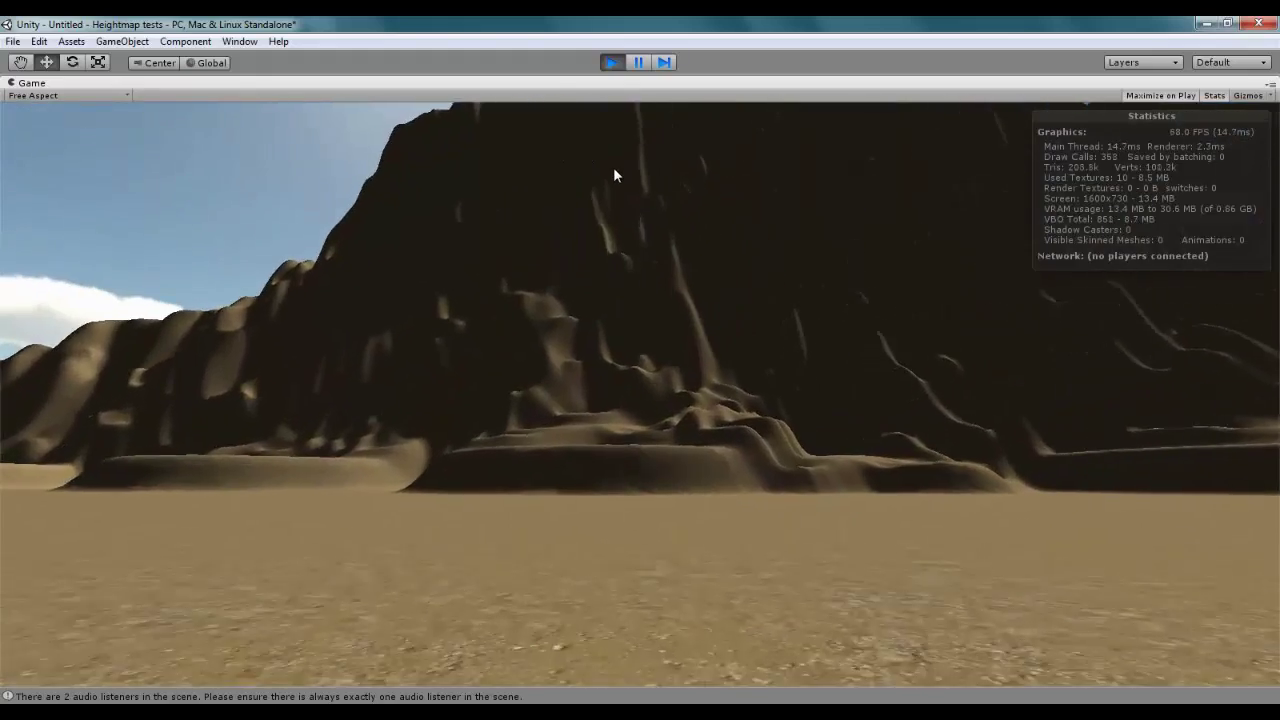
key(w)
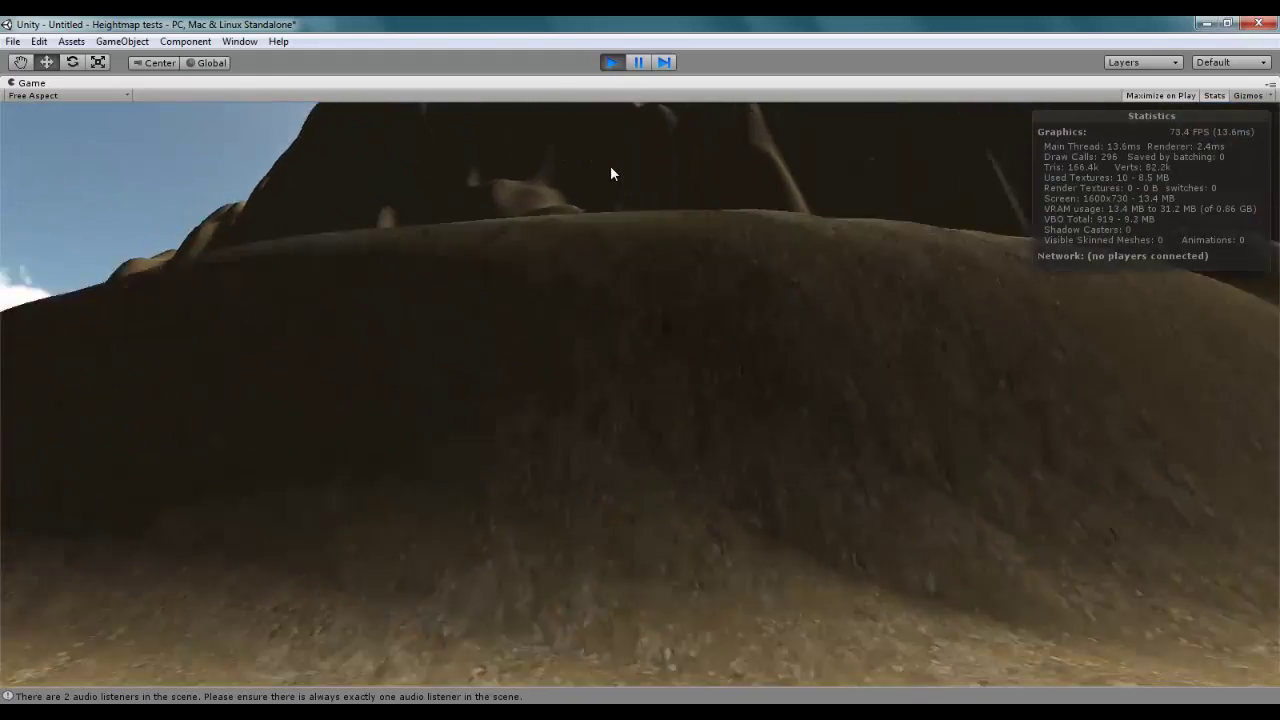
key(w)
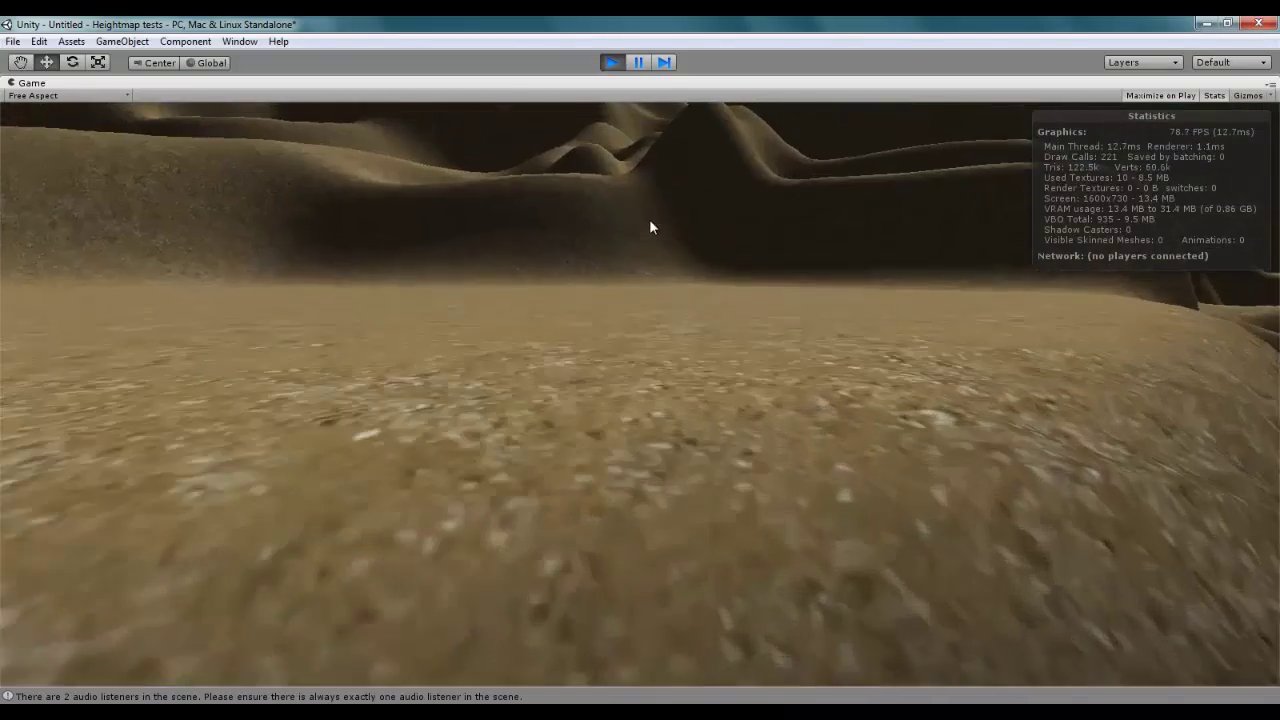
key(w)
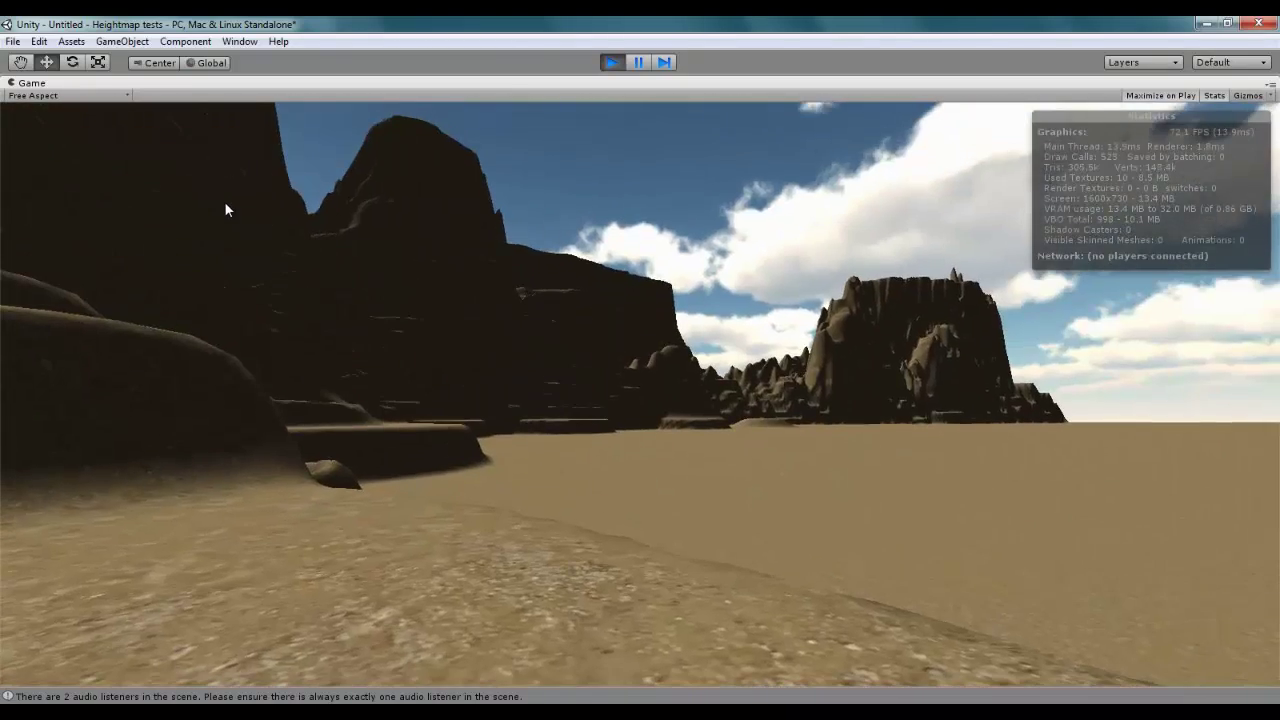
Survey the cliffs, the distant rock formation and the open plain from the ledge in first person.
key(w)
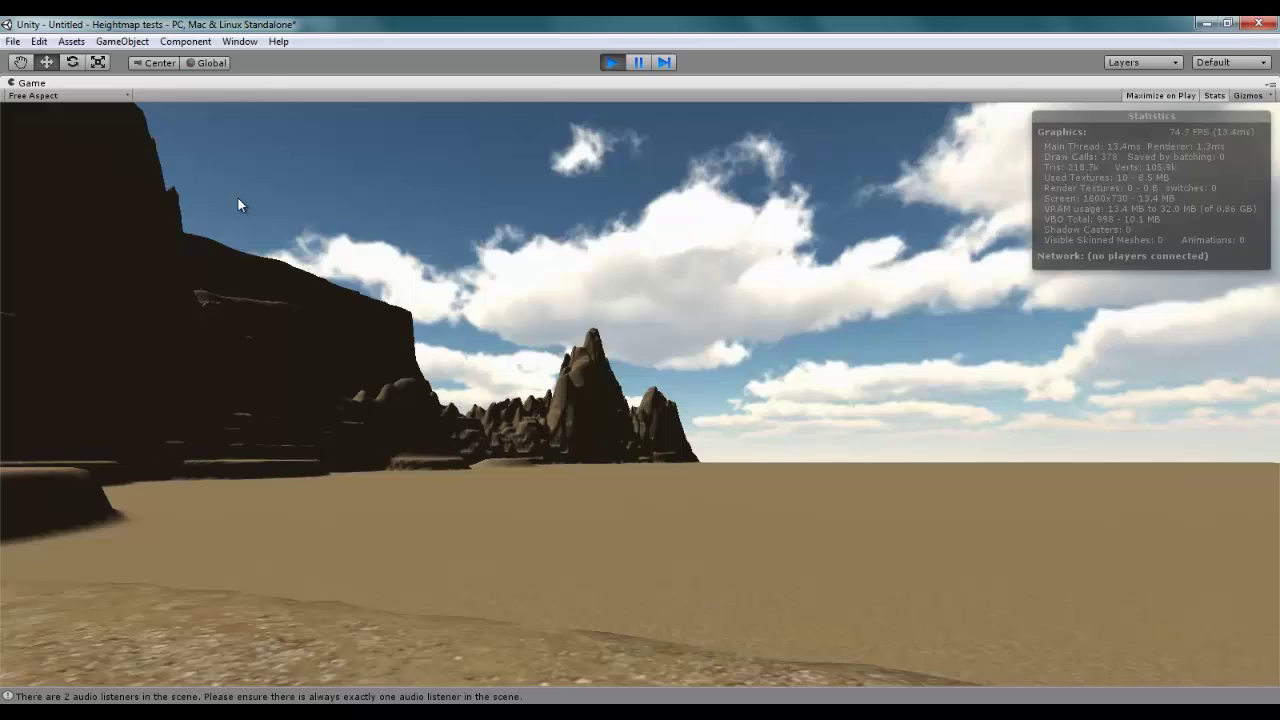
key(w)
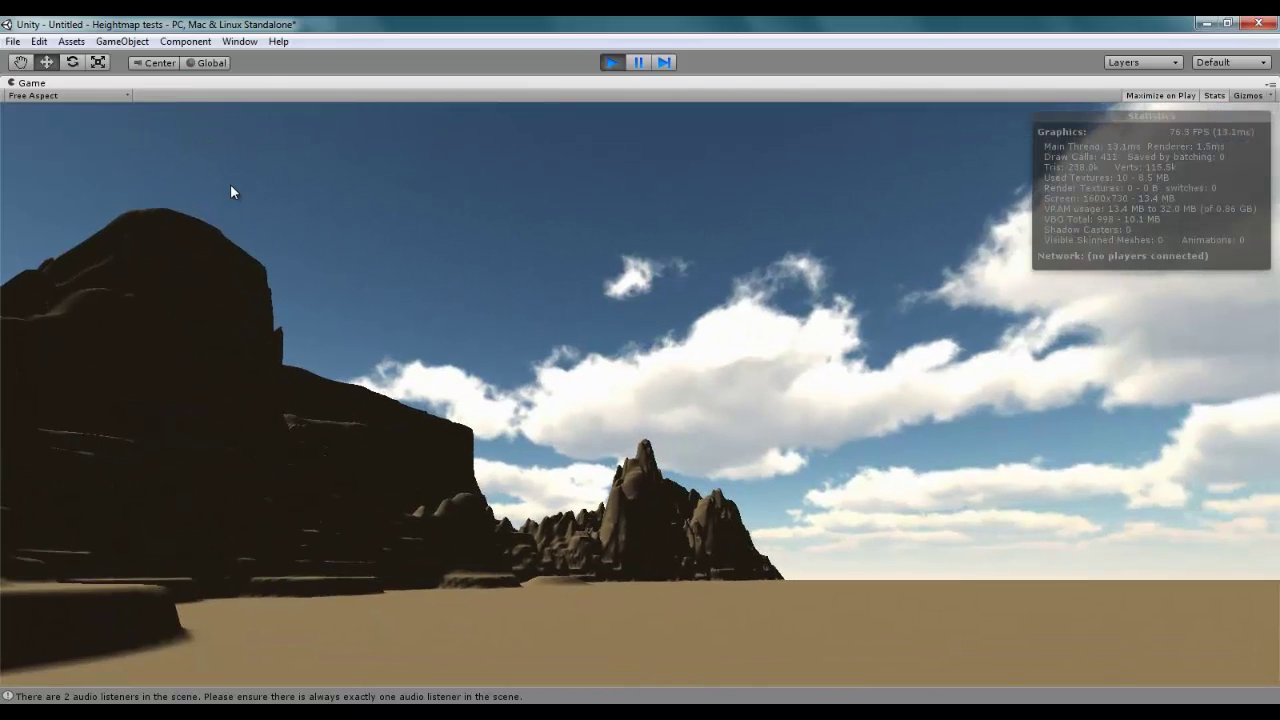
key(Left)
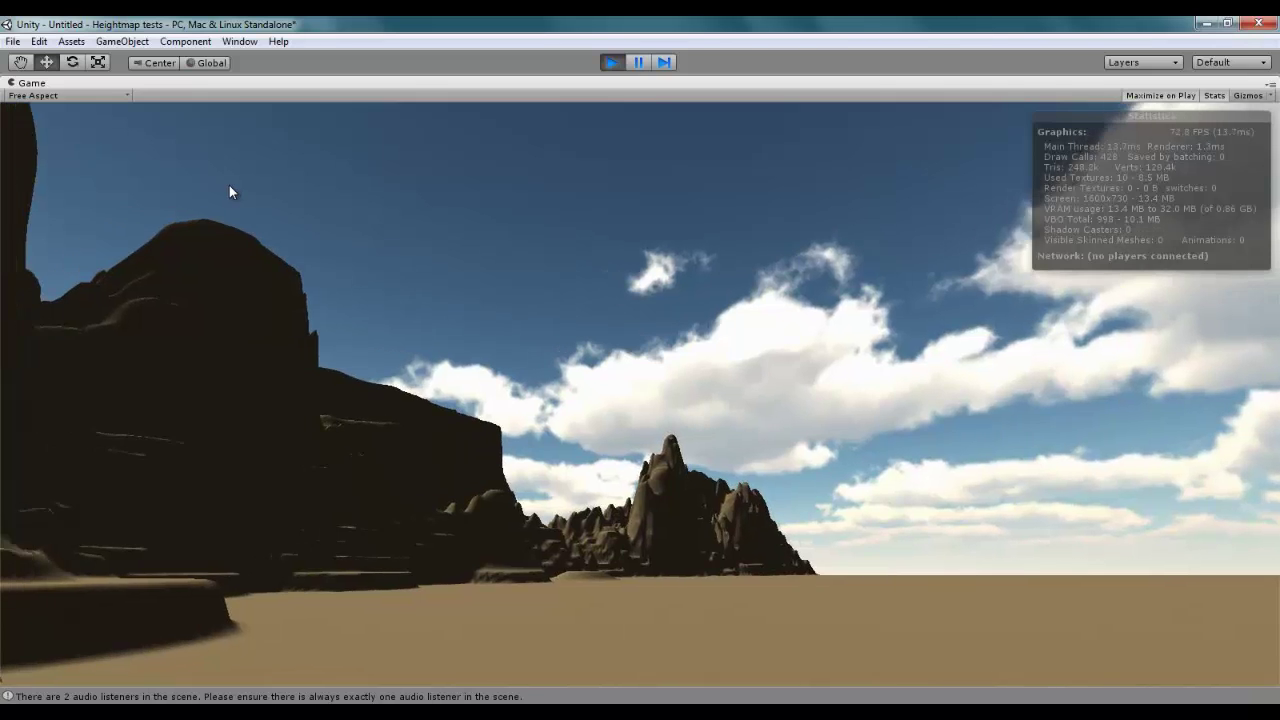
key(w)
key(w)
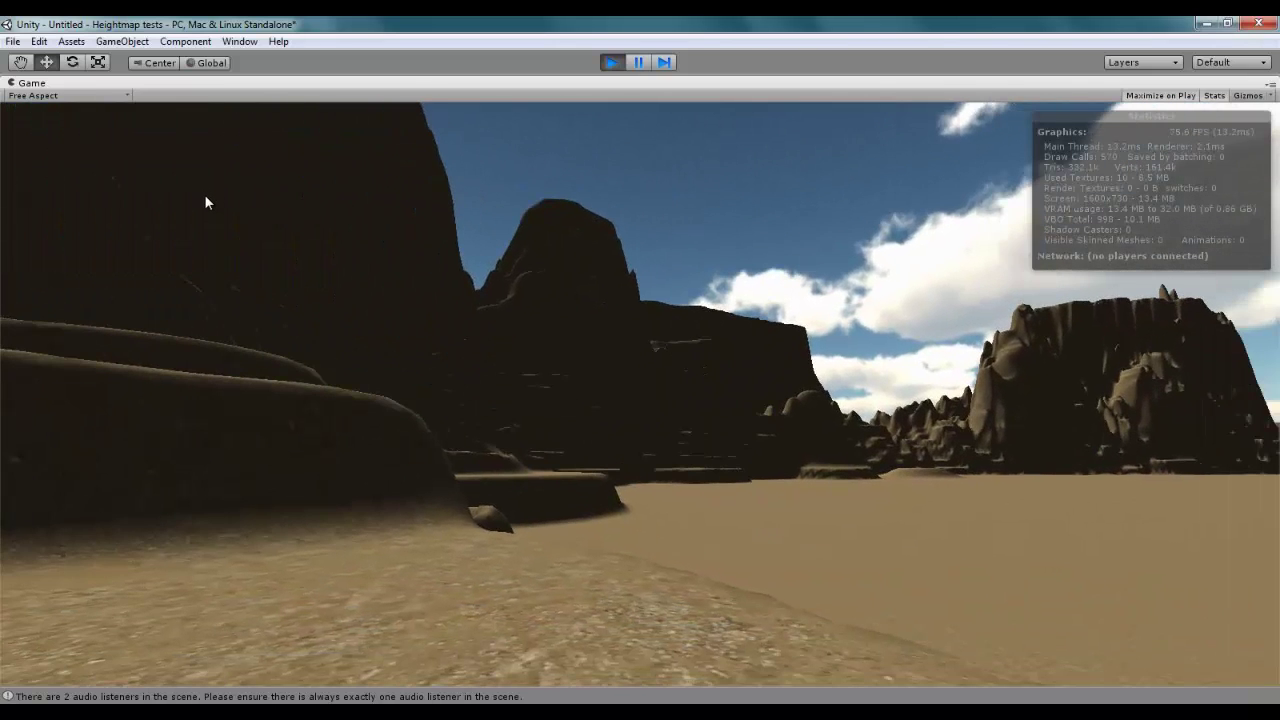